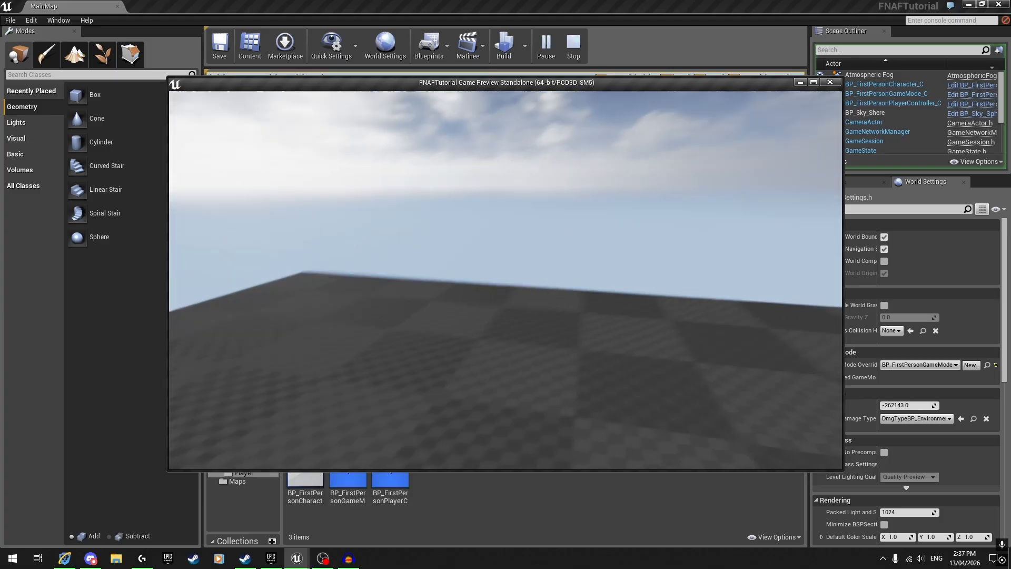
- Maximize the standalone game preview to check the level, and end the play session
key(super)
click(814, 82)
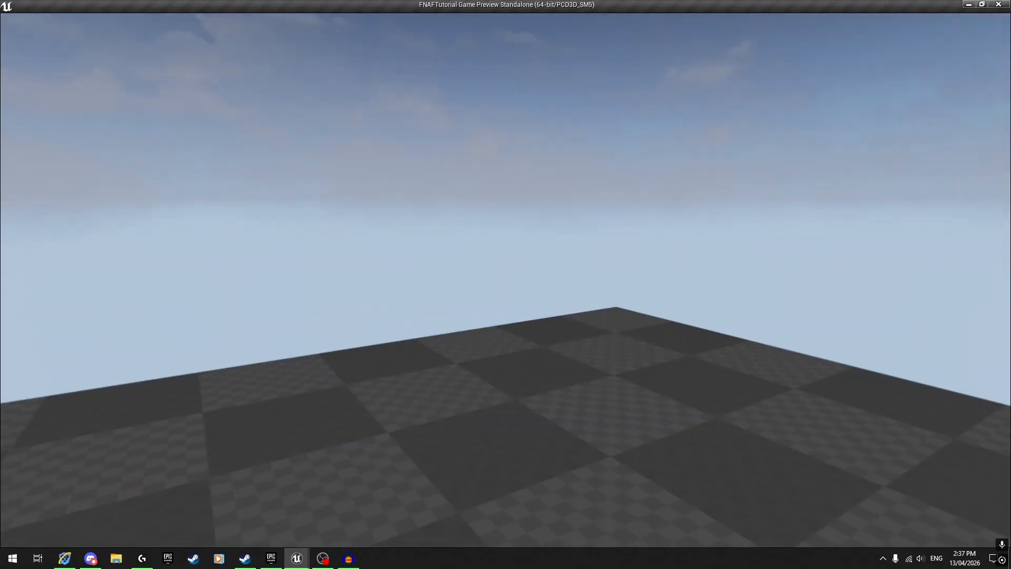
key(Escape)
right_drag(360, 135, 360, 135)
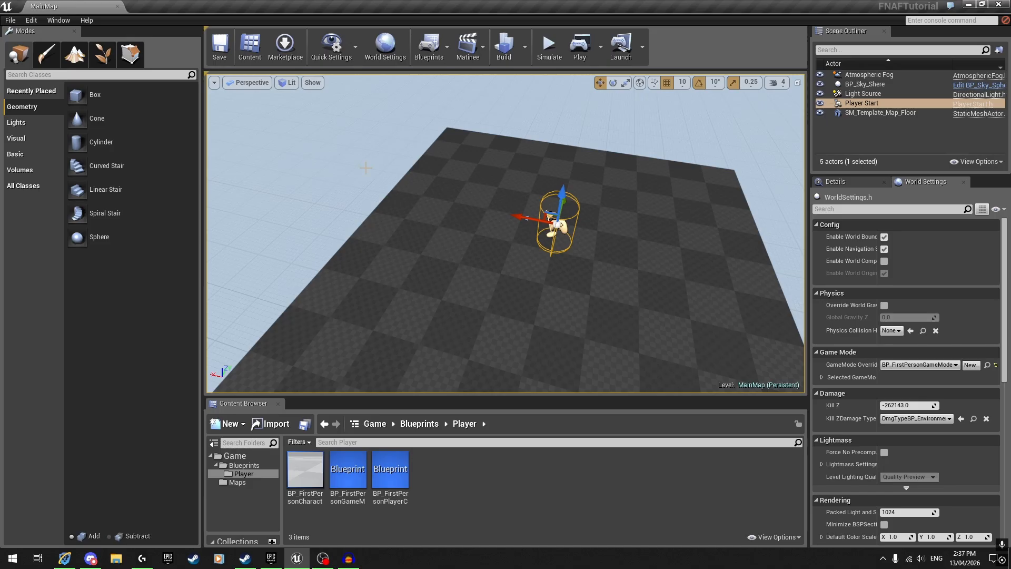
right_drag(514, 209, 512, 179)
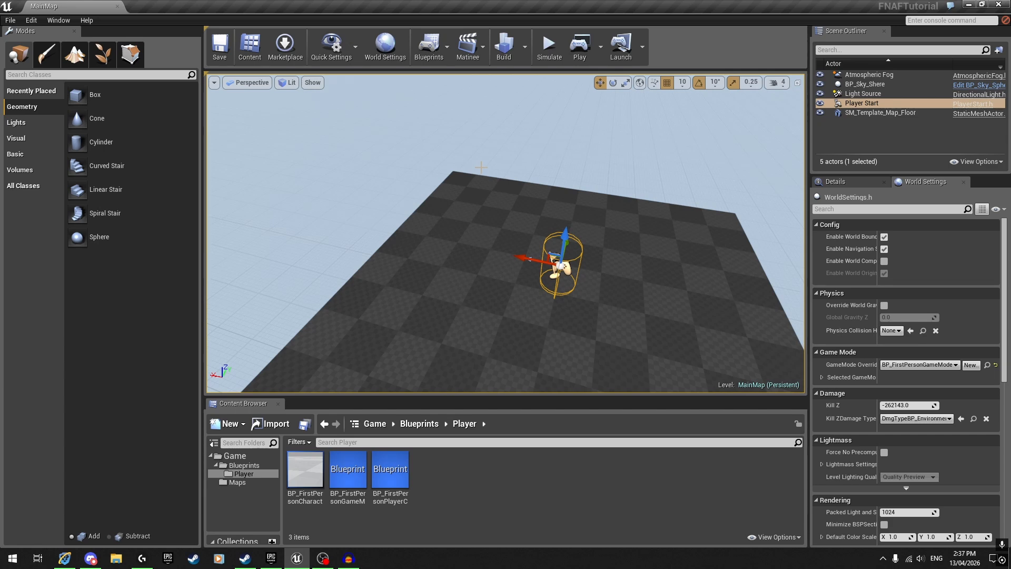
click(138, 53)
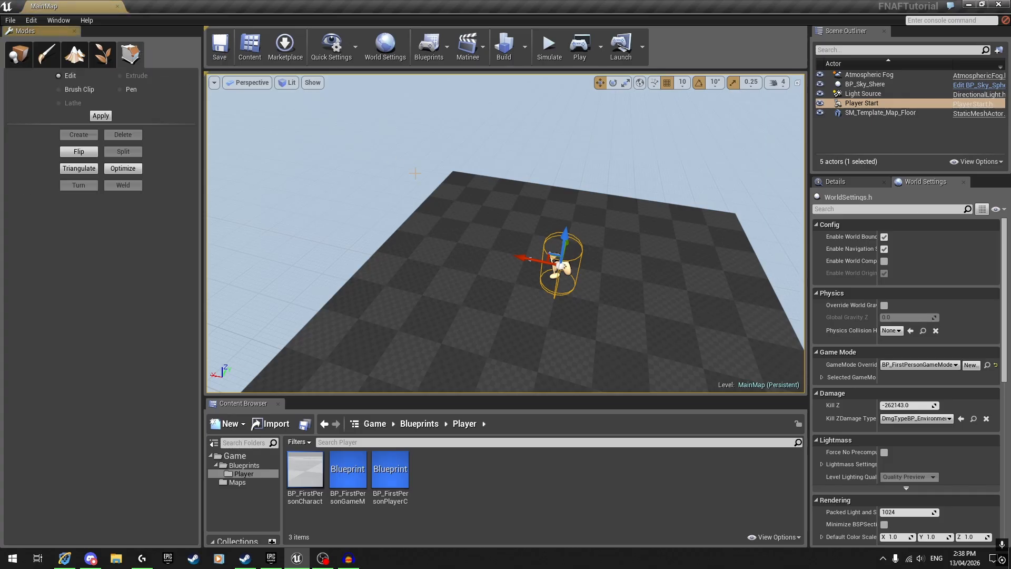
key(s)
right_drag(474, 237, 522, 226)
key(a)
right_drag(376, 179, 377, 203)
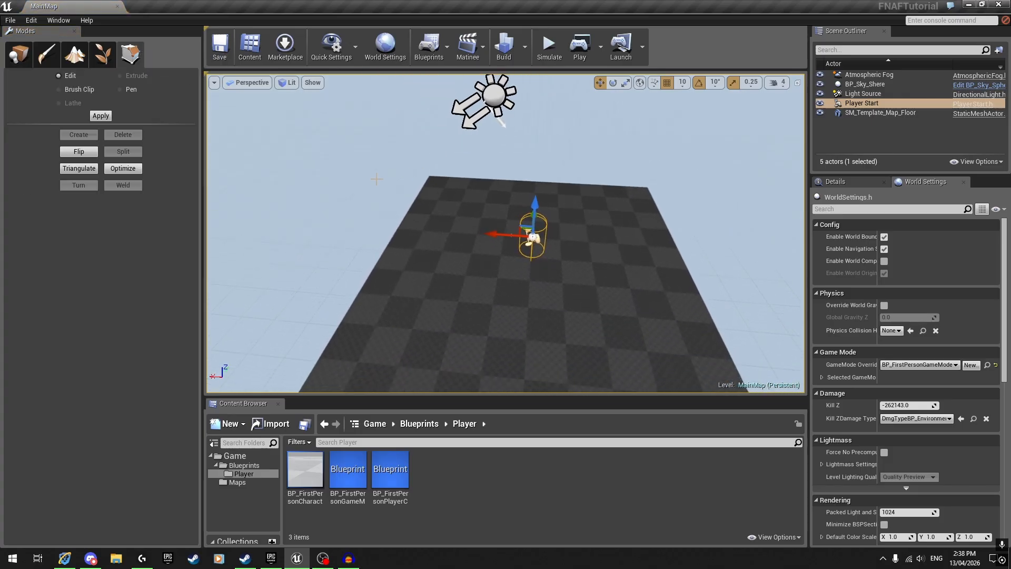
click(19, 53)
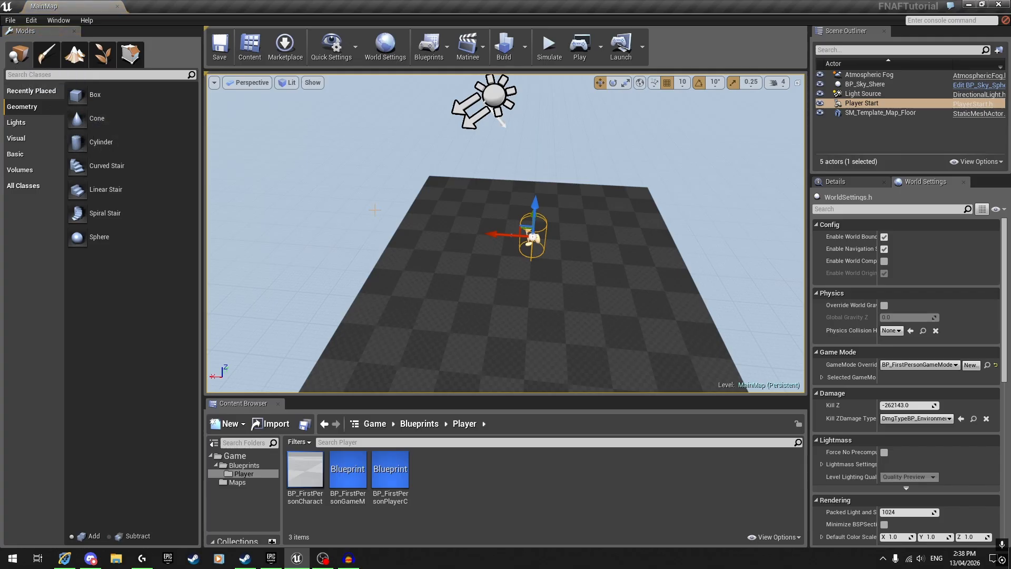
- Delete the SM_Template_Map_Floor actor from the level
right_drag(422, 258, 415, 258)
click(454, 255)
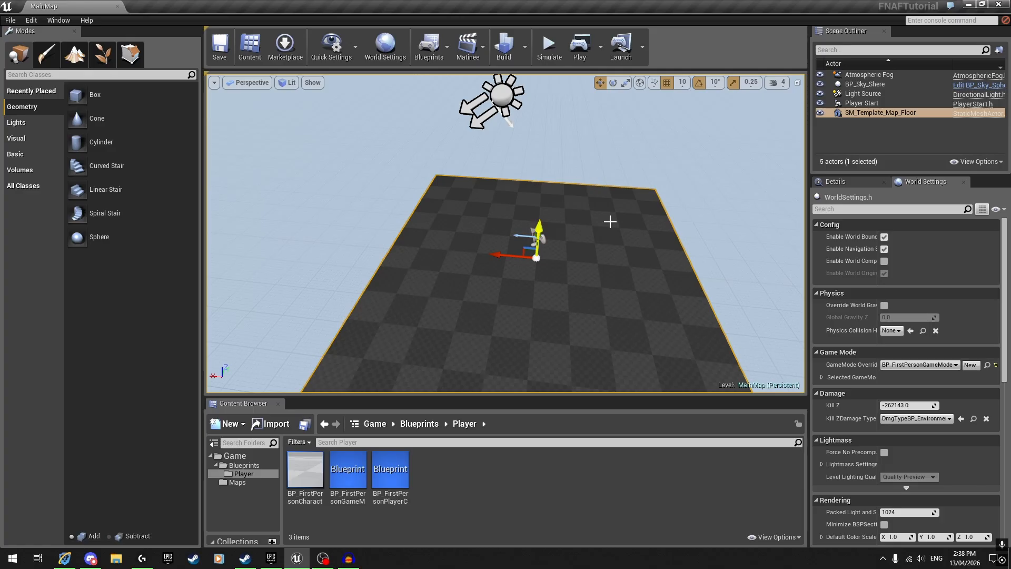
click(883, 115)
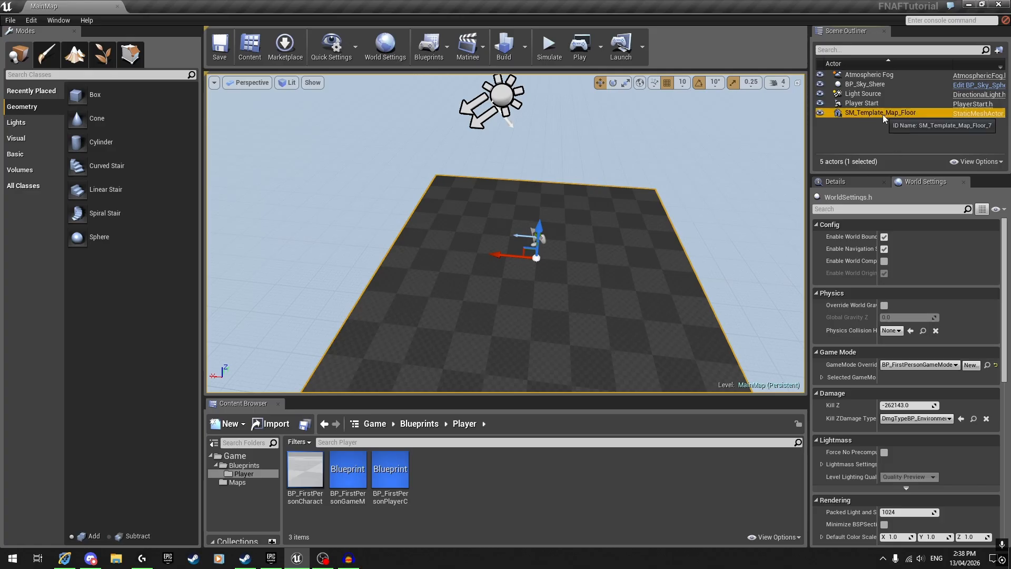
key(Delete)
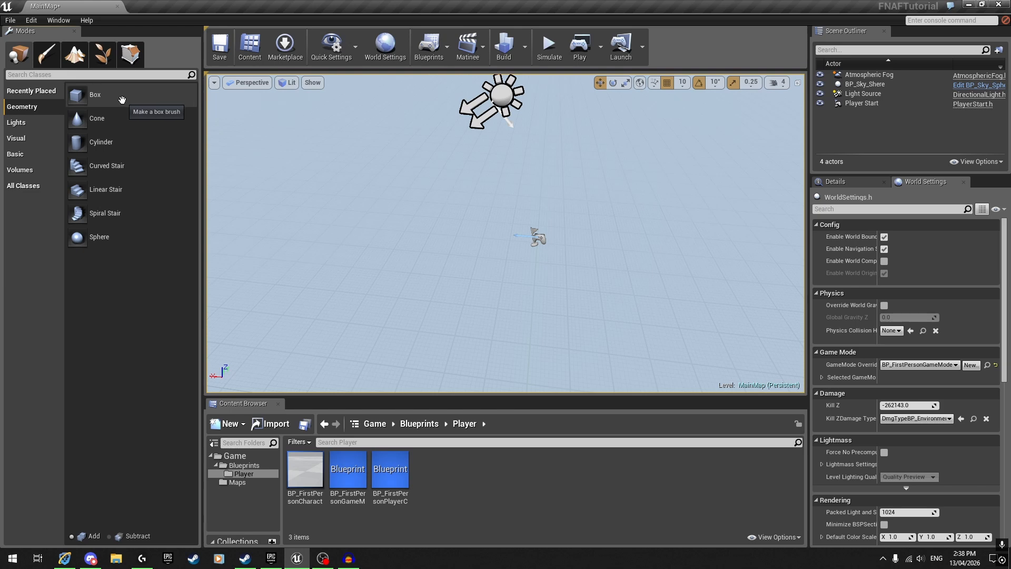
- Look through the placeable actor categories, including Lights, Visual, Basic, Volumes and All Classes, and return to Geometry
click(24, 125)
click(26, 154)
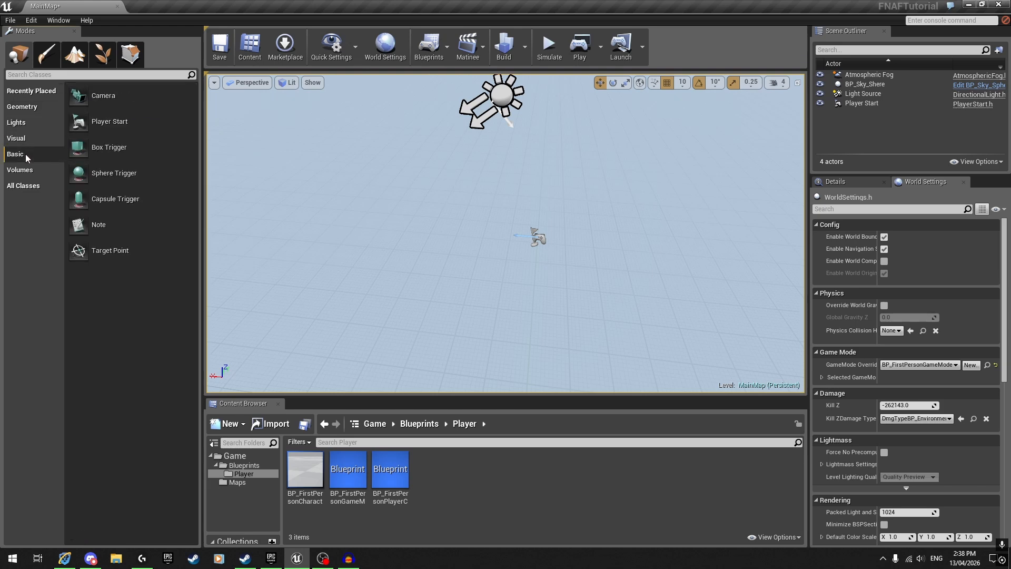
click(25, 171)
click(25, 187)
scroll(116, 198, down, 3)
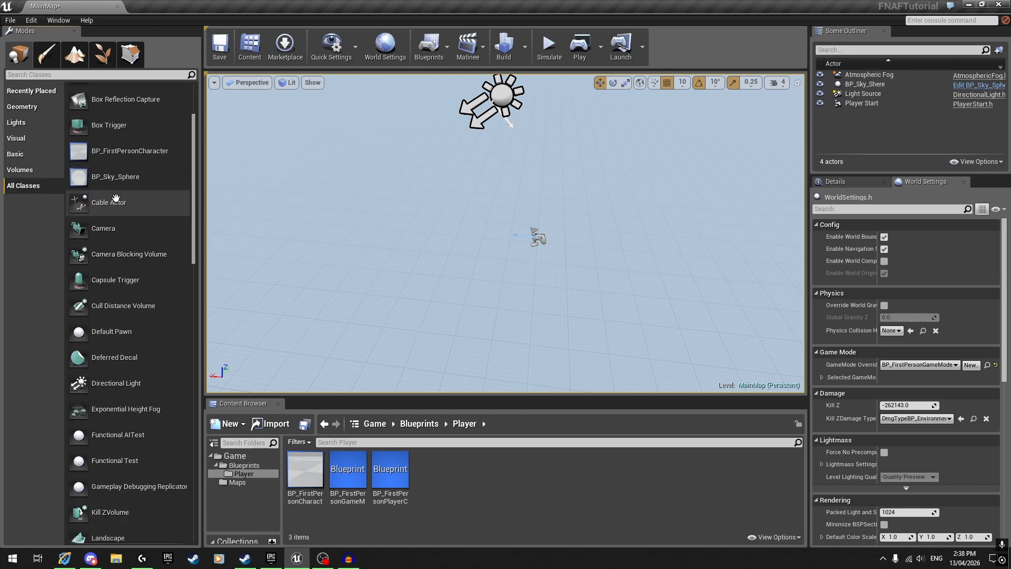
click(31, 153)
click(26, 139)
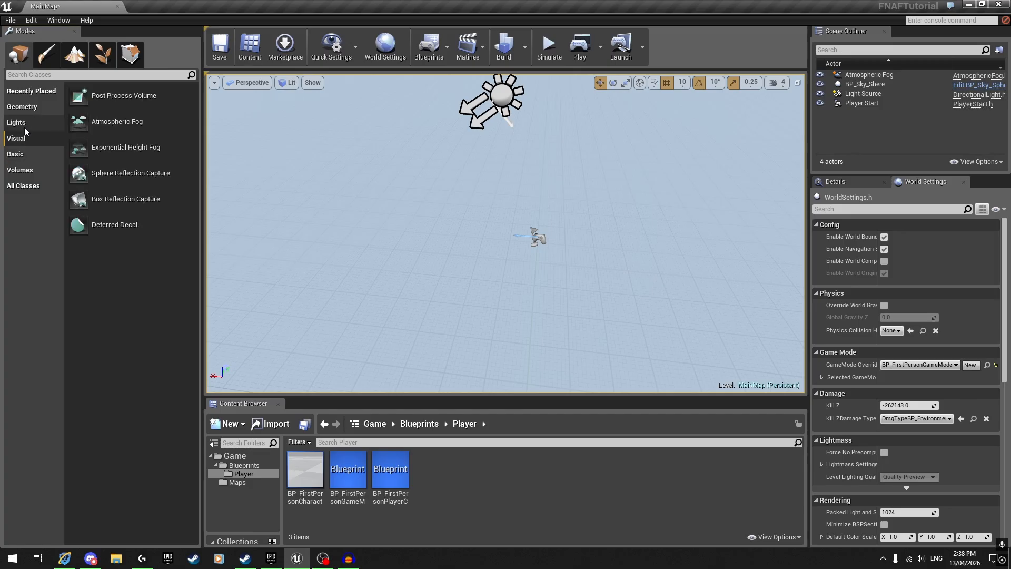
click(24, 127)
click(21, 108)
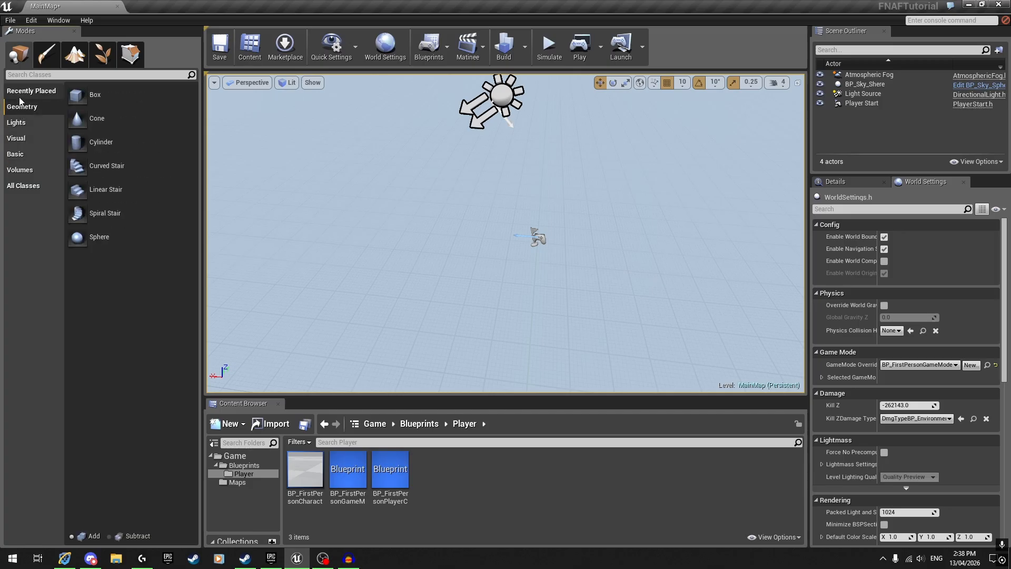
click(20, 92)
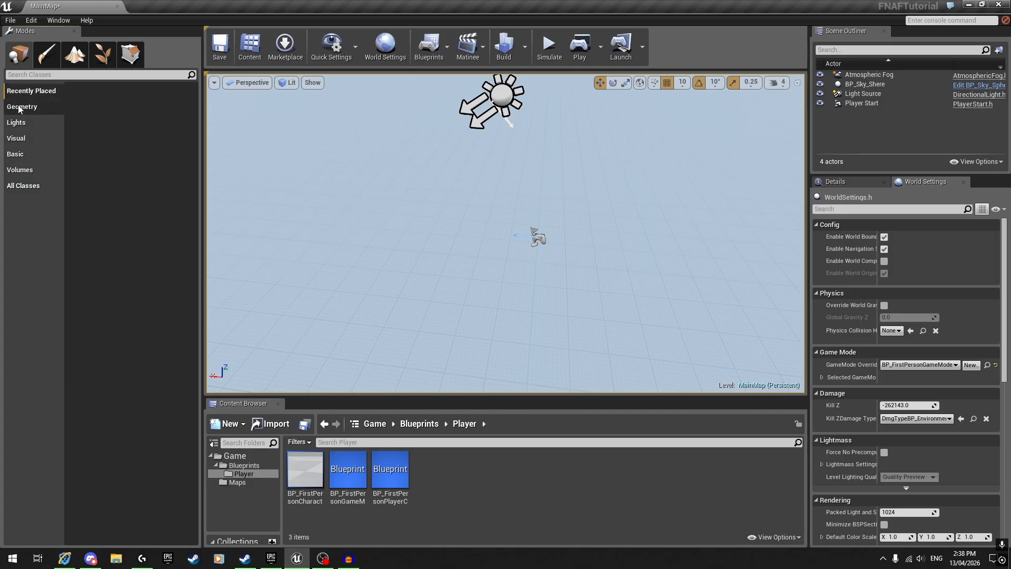
click(22, 106)
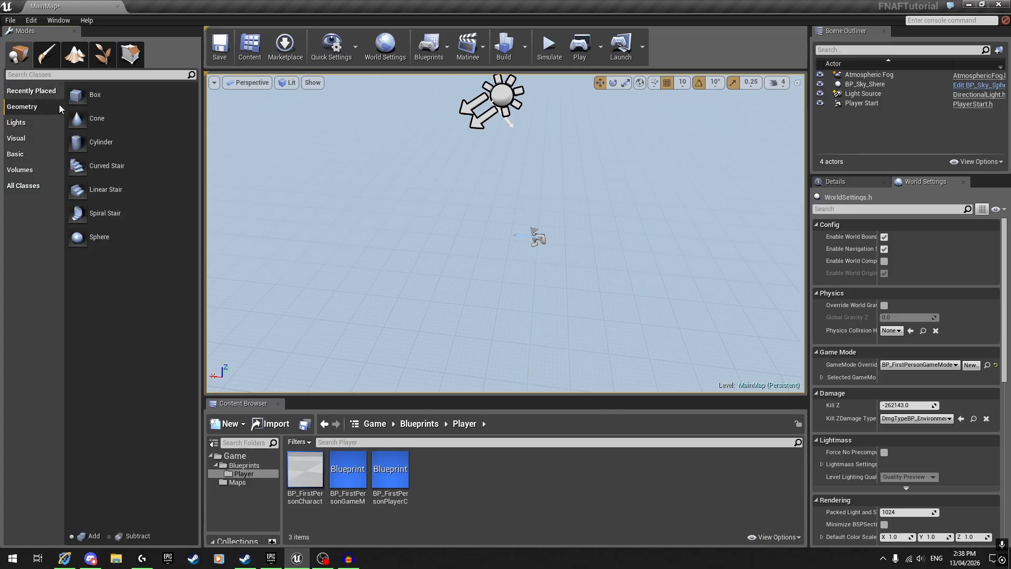
- Place an additive Box brush in the level and position it over the player start
click(108, 98)
mouse_move(106, 96)
mouse_down()
mouse_move(125, 117)
mouse_move(174, 117)
mouse_move(132, 122)
mouse_move(101, 96)
mouse_move(286, 143)
mouse_move(539, 234)
mouse_up()
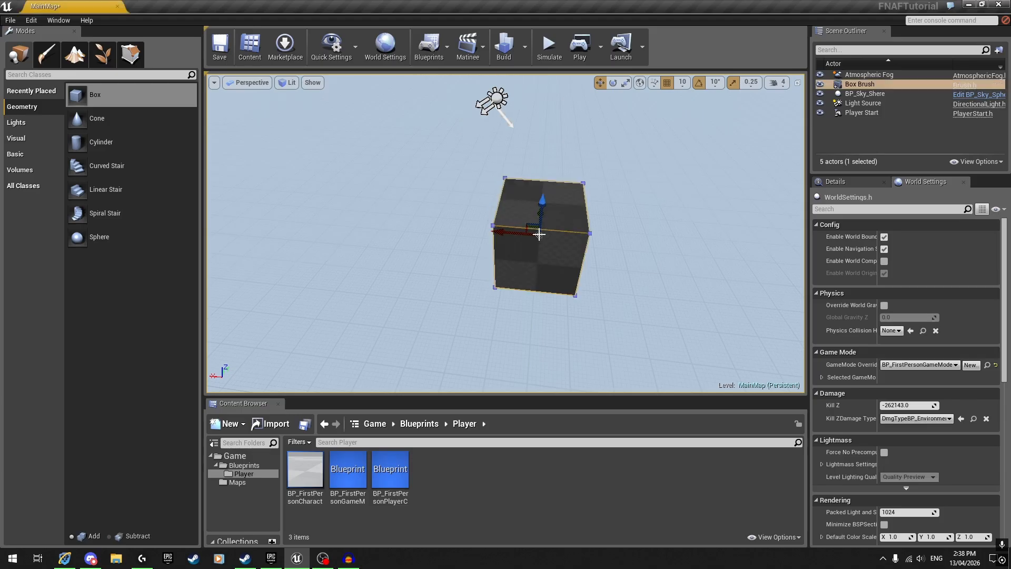
key(d)
mouse_move(539, 234)
right_down()
mouse_move(339, 213)
mouse_move(339, 247)
right_up()
key(q)
drag(433, 196, 503, 199)
mouse_move(463, 159)
mouse_down()
mouse_move(458, 225)
mouse_move(428, 248)
mouse_up()
- Show the Box Brush's details and scale the brush up uniformly to several times its size
key(r)
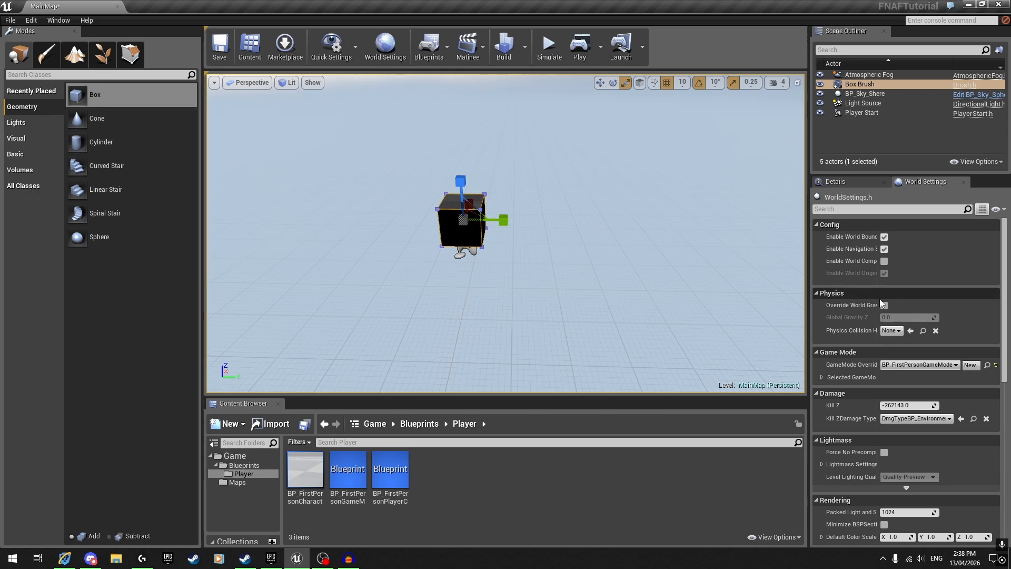
click(837, 181)
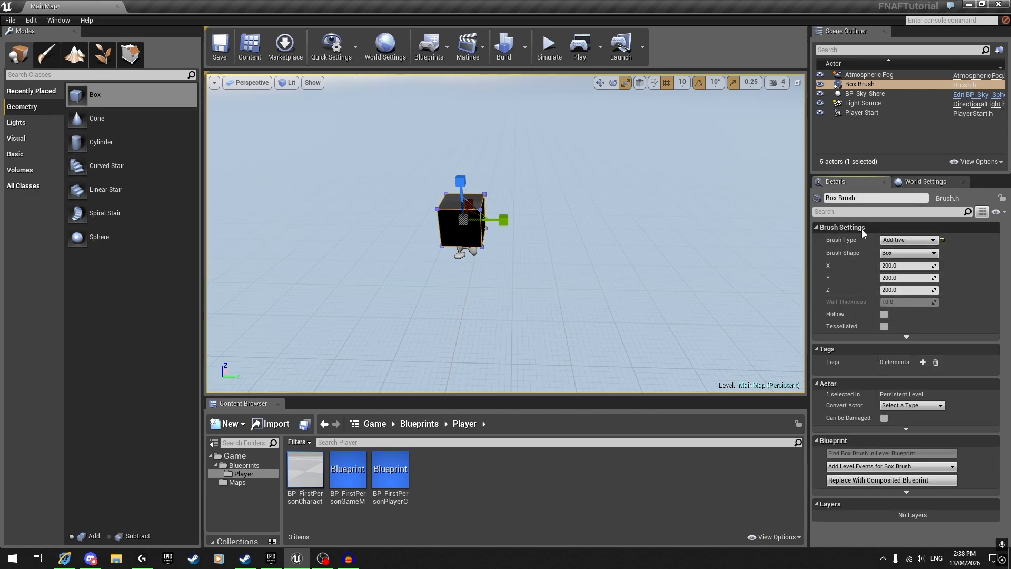
right_drag(519, 233, 500, 226)
key(w)
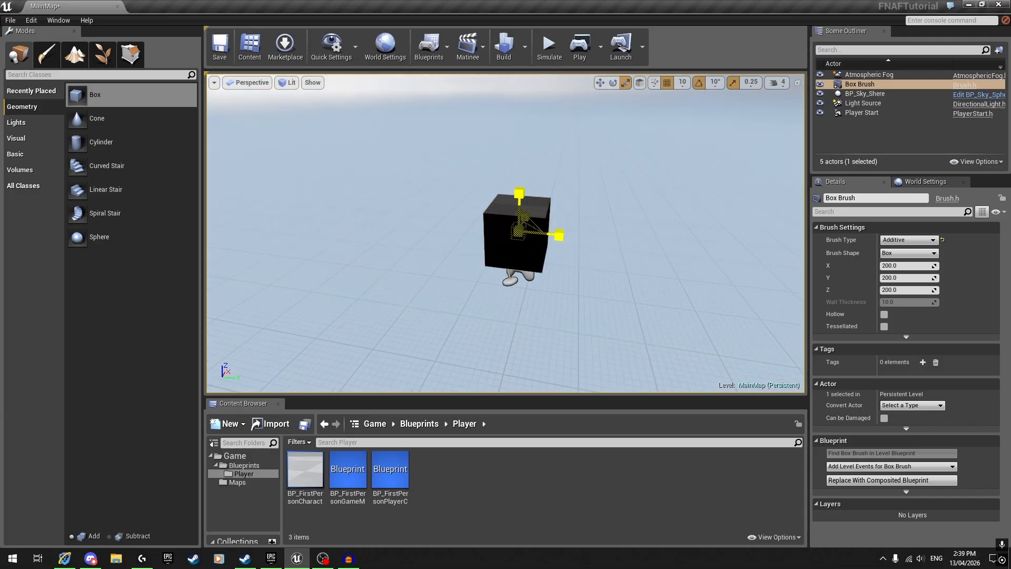
drag(519, 231, 616, 194)
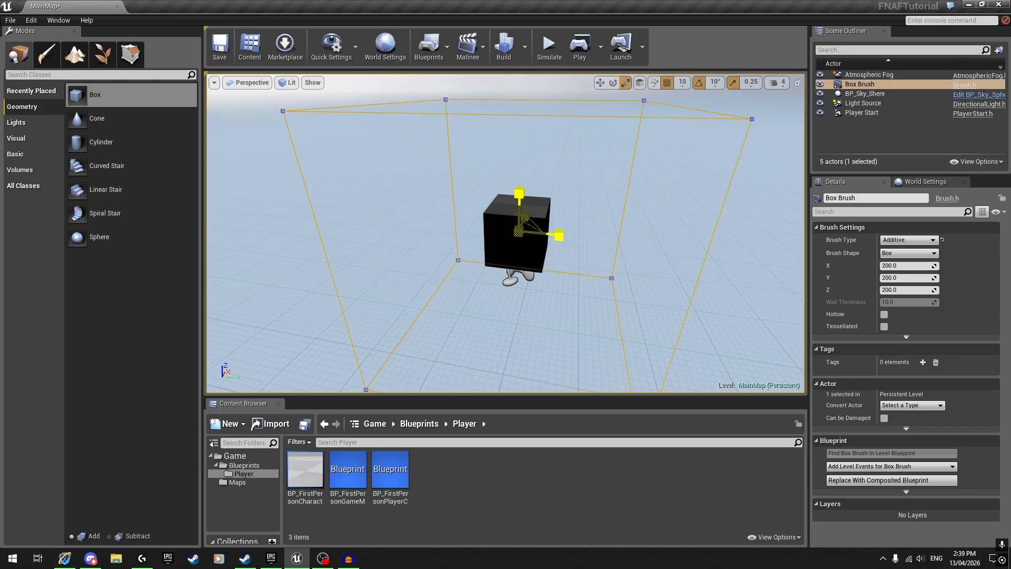
drag(518, 183, 518, 184)
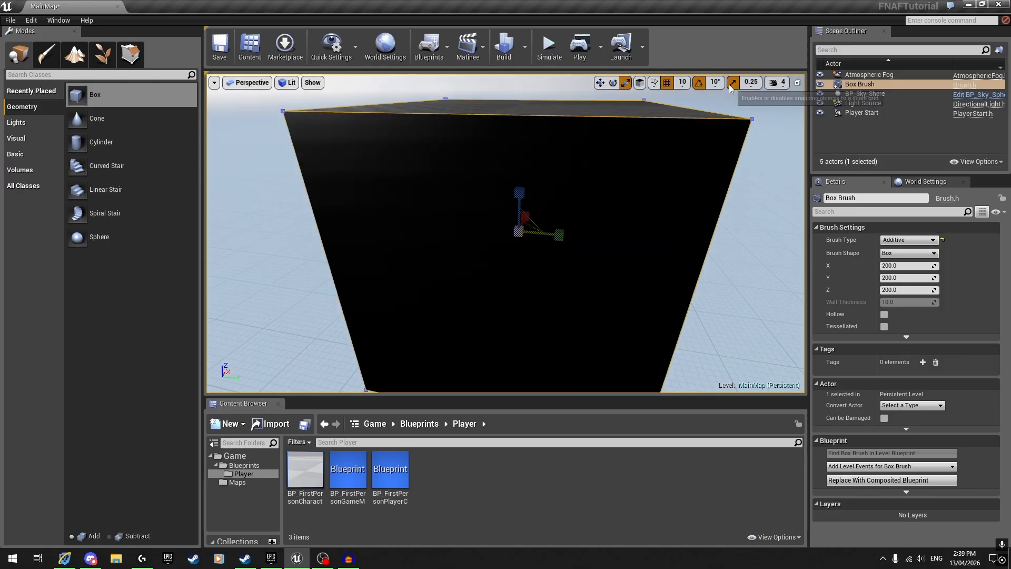
- Try scaling the box brush uniformly with scale snapping off, undo the scaling and turn scale snapping back on
click(758, 84)
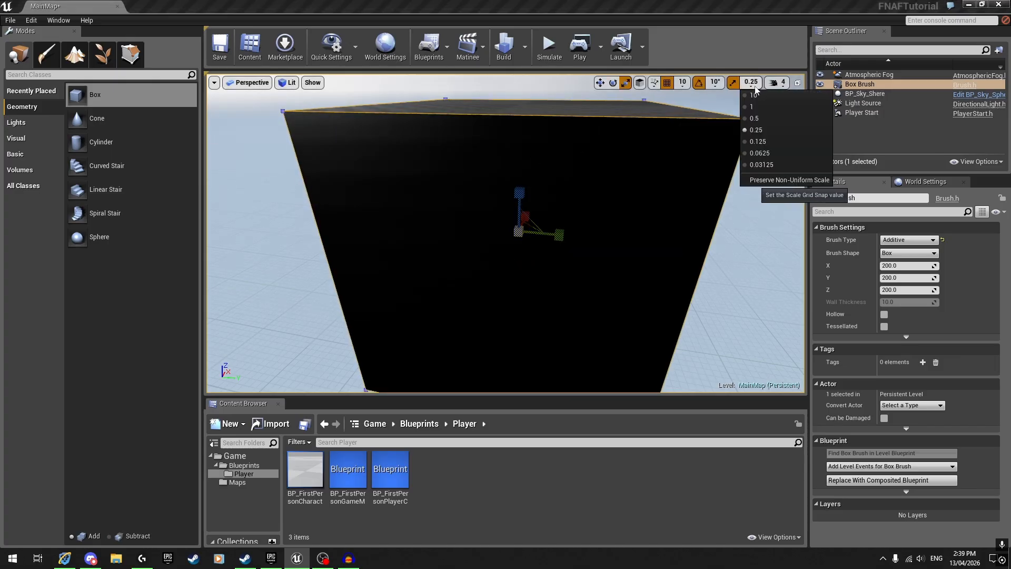
click(733, 83)
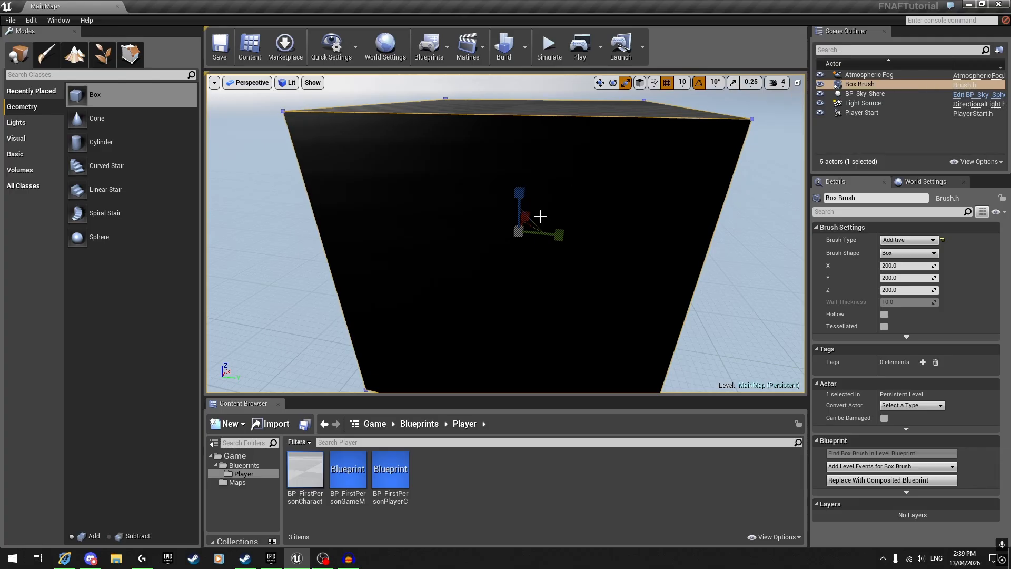
drag(517, 235, 518, 235)
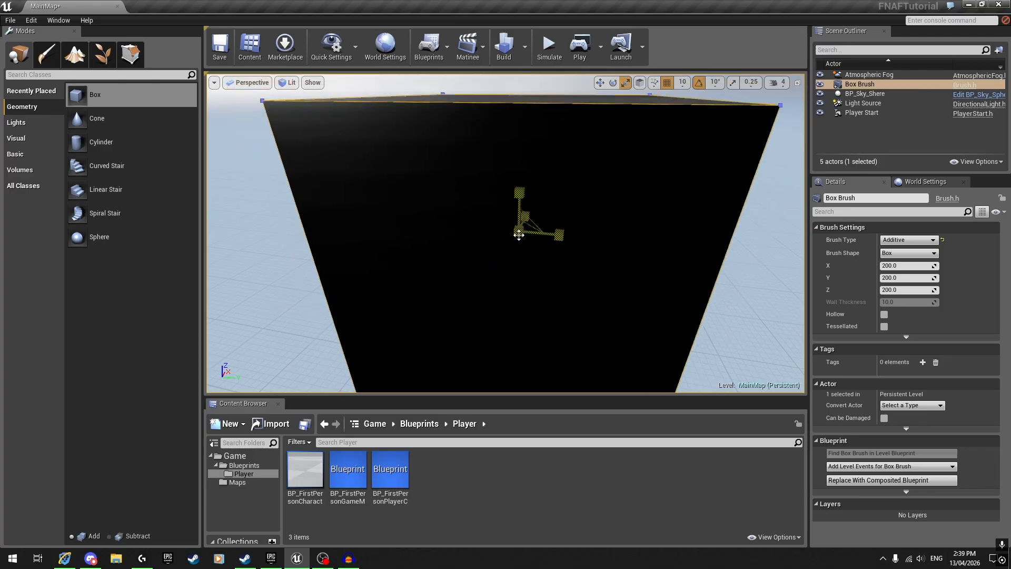
key(ctrl+z)
click(733, 82)
- Lower the enlarged box brush along the Z axis around the player start
mouse_move(684, 174)
right_down()
mouse_move(653, 169)
mouse_move(674, 122)
mouse_move(585, 95)
mouse_move(569, 174)
mouse_move(574, 211)
mouse_move(571, 184)
right_up()
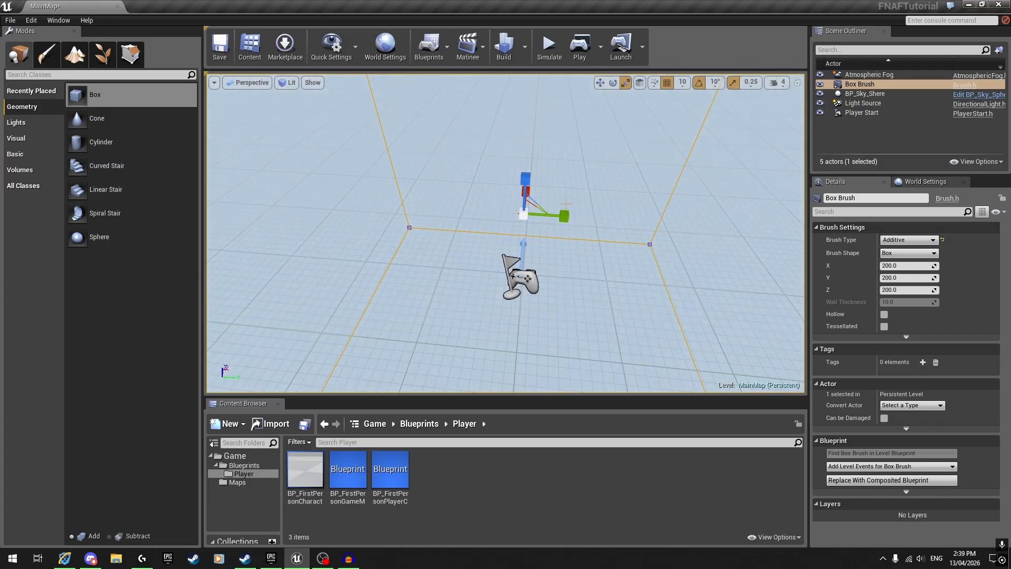
drag(526, 180, 527, 253)
mouse_move(527, 252)
right_down()
mouse_move(531, 184)
mouse_move(558, 158)
right_up()
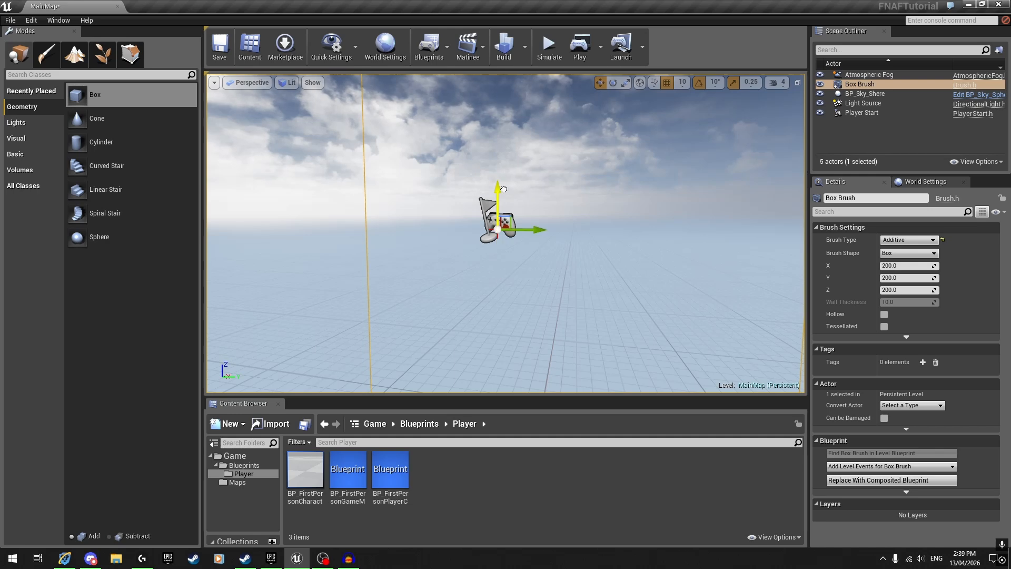
drag(500, 170, 497, 248)
mouse_move(498, 247)
right_down()
mouse_move(476, 266)
mouse_move(498, 248)
right_up()
- Scale the box brush down slightly and uniformly on all axes
key(s)
key(r)
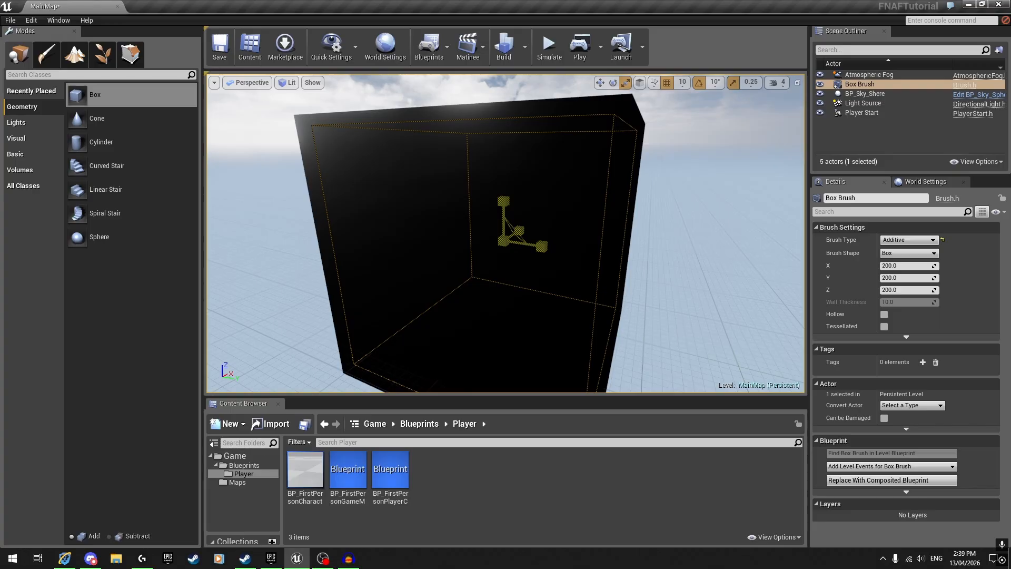
mouse_move(504, 241)
mouse_down()
mouse_move(529, 216)
mouse_move(499, 245)
mouse_up()
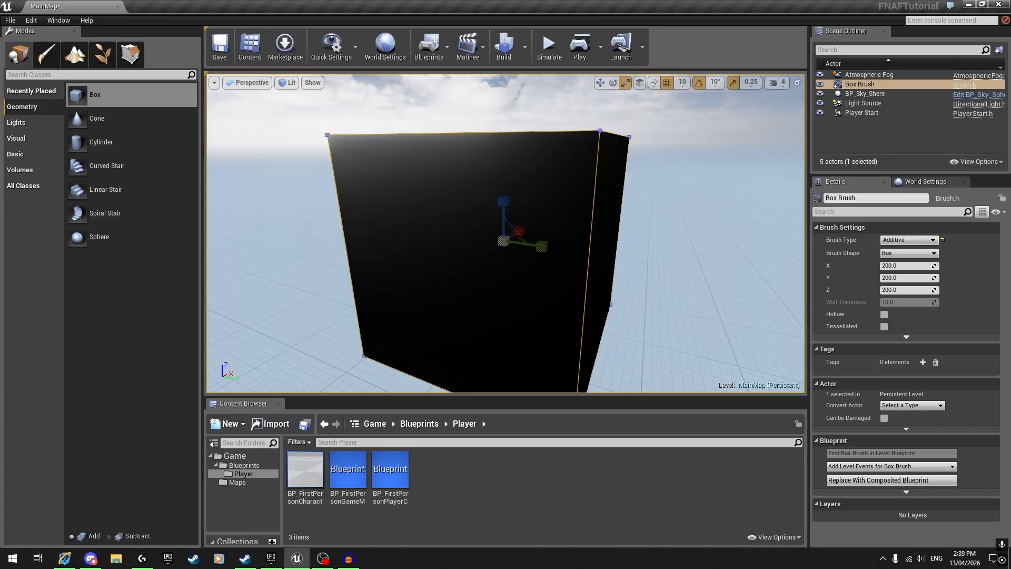
key(s)
mouse_move(500, 245)
right_down()
mouse_move(527, 268)
mouse_move(474, 252)
mouse_move(506, 247)
mouse_move(437, 225)
right_up()
key(w)
key(d)
key(a)
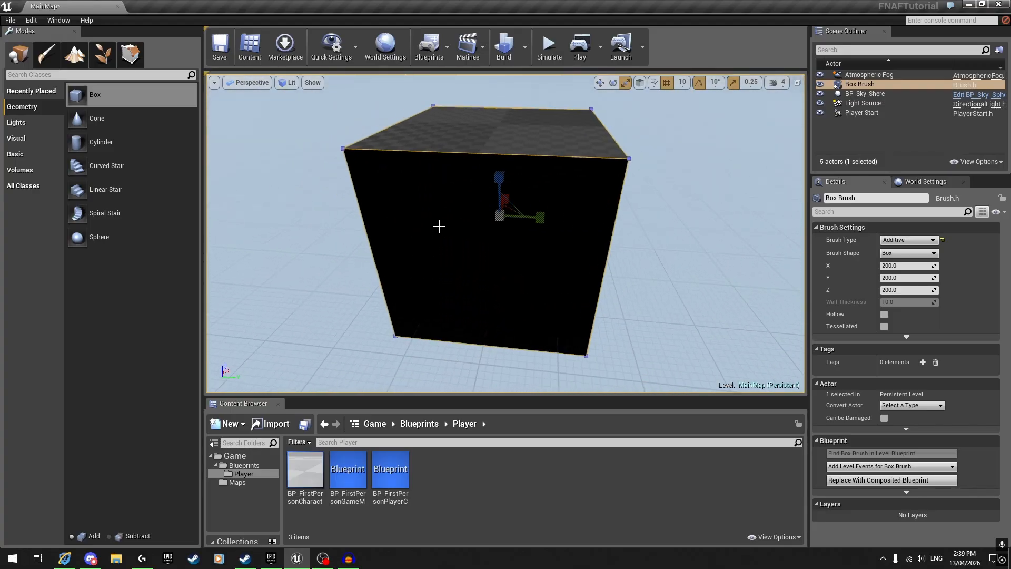
- Raise the box brush along Z so the player start sits near the bottom of the box
key(d)
mouse_move(567, 218)
right_down()
mouse_move(385, 217)
mouse_move(503, 202)
mouse_move(522, 190)
mouse_move(518, 179)
mouse_move(563, 214)
right_up()
key(w)
key(s)
drag(519, 199, 518, 145)
key(w)
right_drag(431, 212, 450, 170)
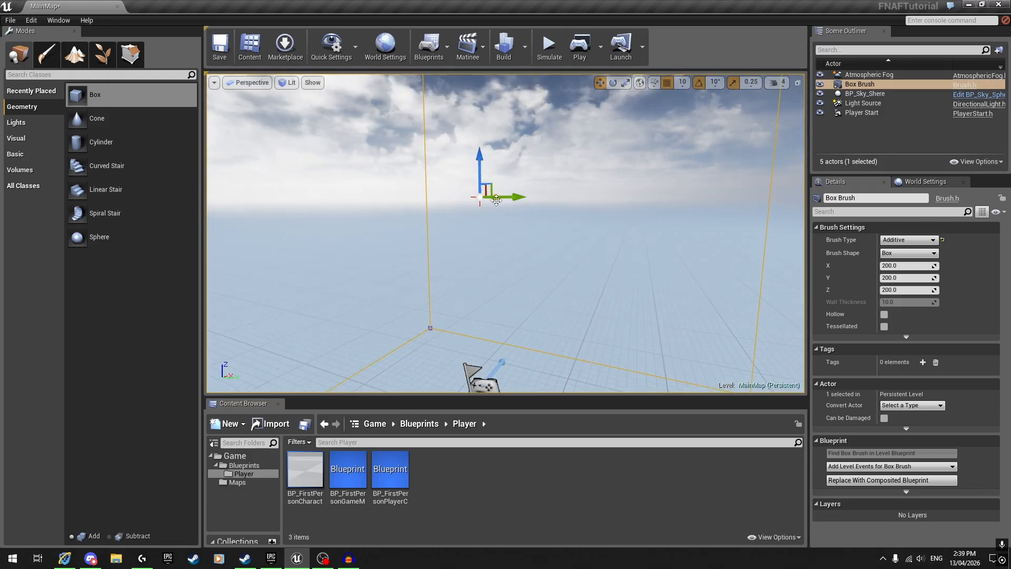
- Make the box brush hollow and switch the viewport to Unlit shading inside it
click(885, 314)
key(s)
right_drag(517, 235, 481, 288)
key(w)
key(alt+3)
key(s)
key(w)
- Select the Player Start inside the hollow box and raise it to a Z location of about 202
click(542, 344)
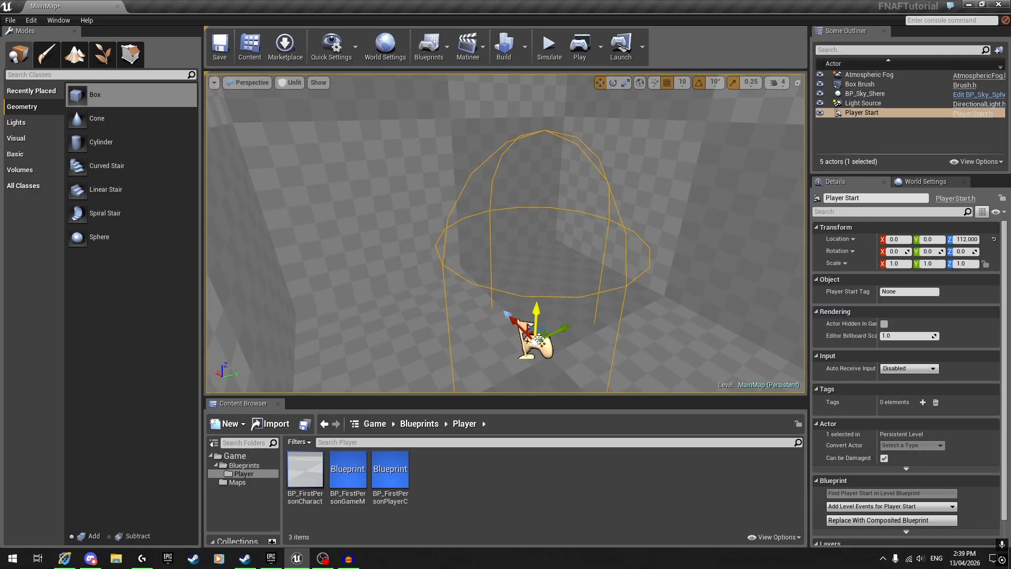
key(f)
drag(534, 233, 527, 98)
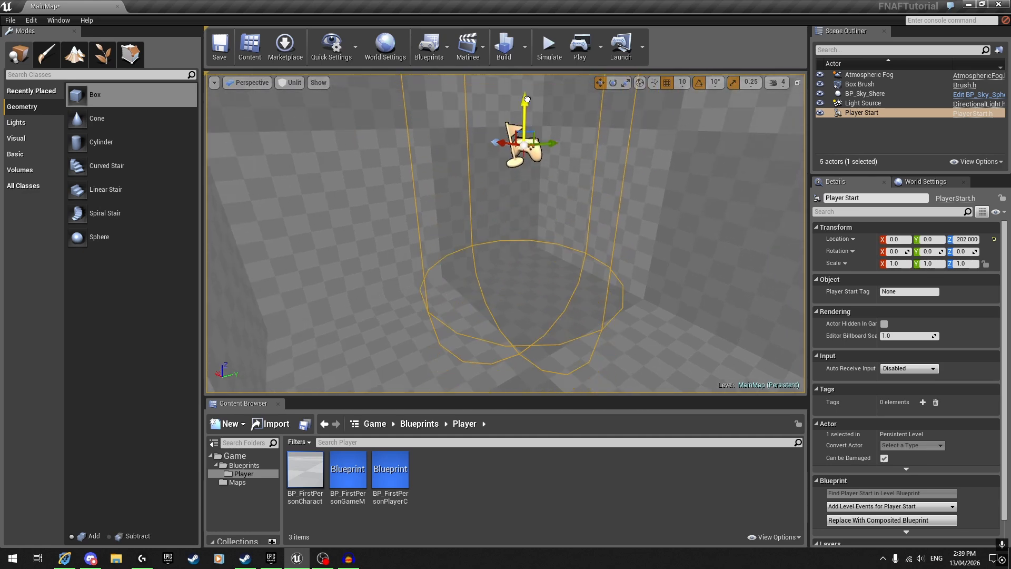
right_drag(520, 192, 501, 170)
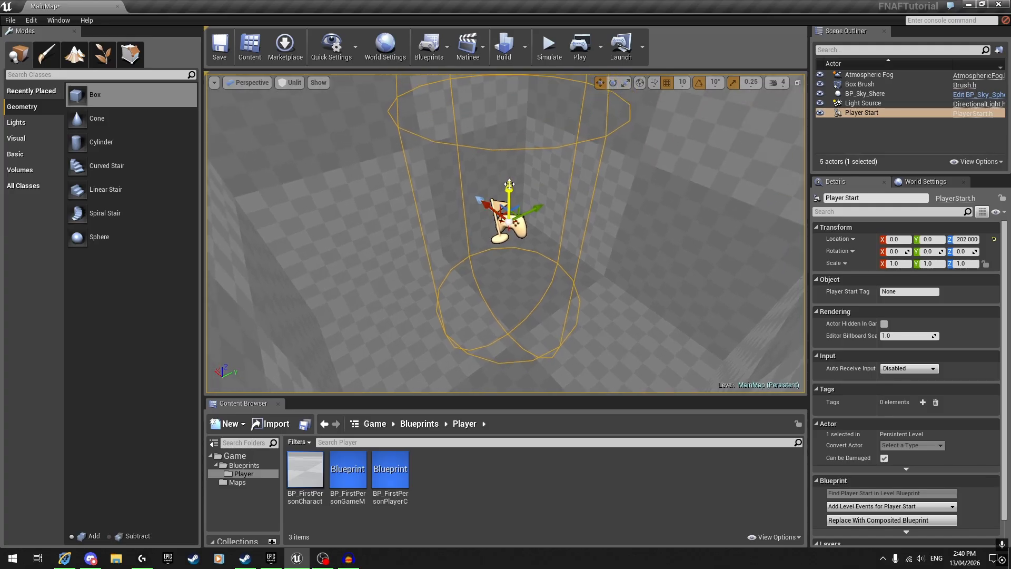
mouse_move(513, 185)
mouse_down()
mouse_move(503, 138)
mouse_move(507, 191)
mouse_up()
mouse_move(488, 205)
right_down()
mouse_move(500, 208)
mouse_move(490, 158)
mouse_move(492, 284)
mouse_move(503, 224)
mouse_move(474, 210)
right_up()
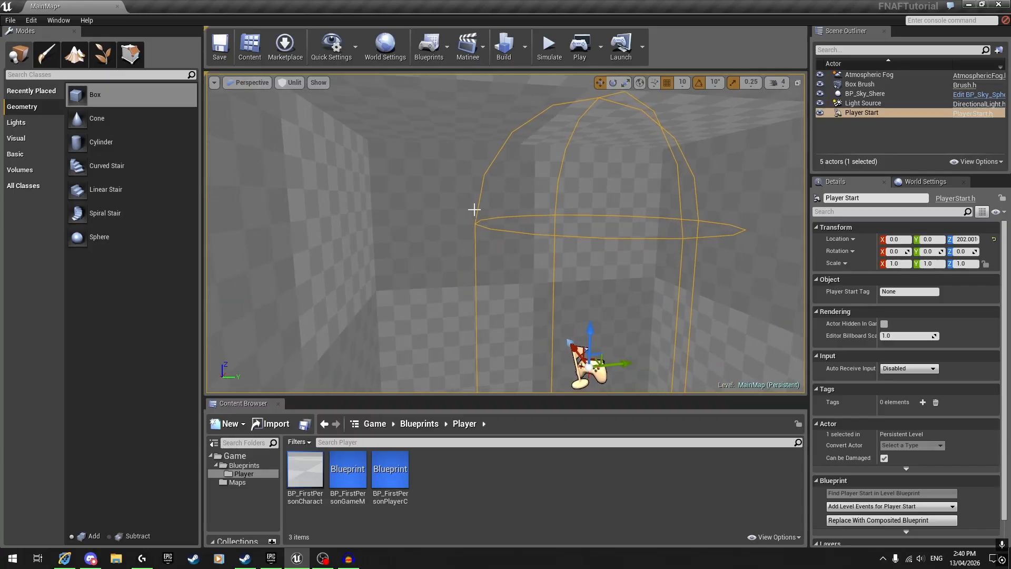
- Scale the box brush horizontally along X and Y together to change the room's footprint
click(404, 217)
key(s)
right_drag(404, 216, 411, 258)
key(r)
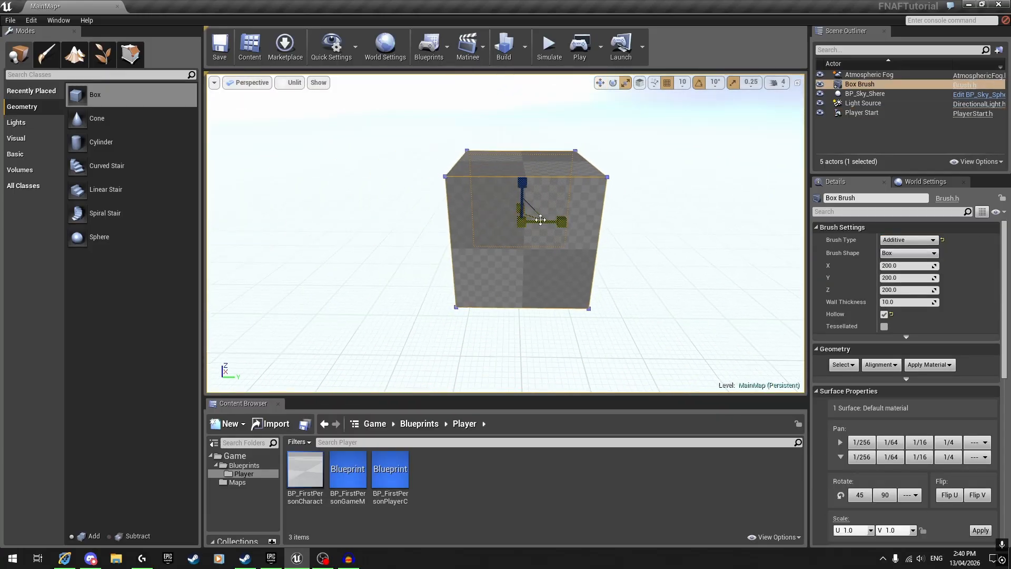
mouse_move(561, 224)
mouse_down()
mouse_move(511, 183)
mouse_move(506, 158)
mouse_move(474, 132)
mouse_move(421, 106)
mouse_move(334, 89)
mouse_up()
right_drag(335, 91, 514, 194)
mouse_move(479, 232)
mouse_down()
mouse_move(421, 215)
mouse_move(466, 233)
mouse_up()
key(w)
right_drag(466, 232, 326, 232)
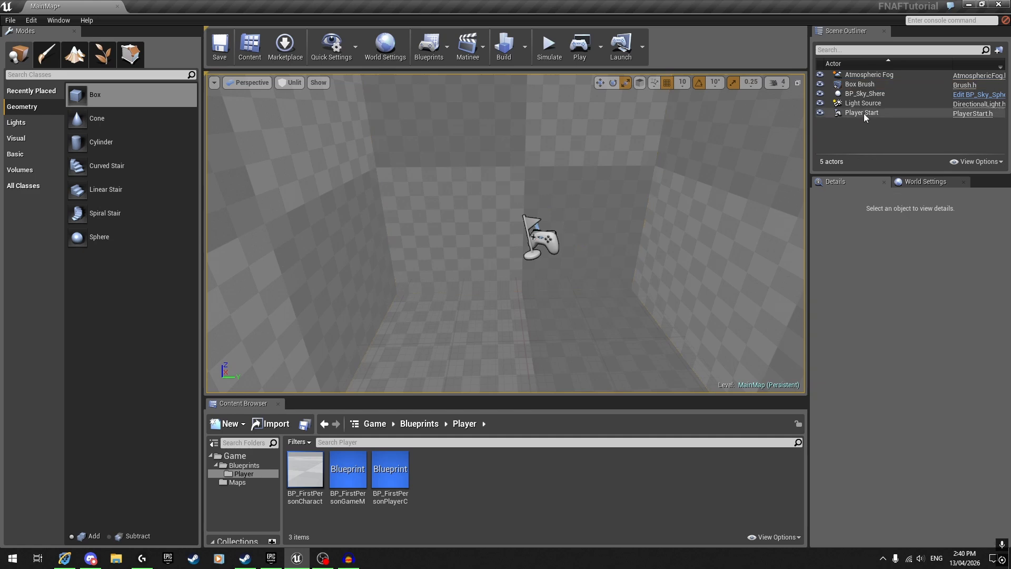
- Drop the Player Start to the room's floor and move it along X to -190 near the wall
double_click(862, 112)
drag(543, 202, 546, 176)
key(End)
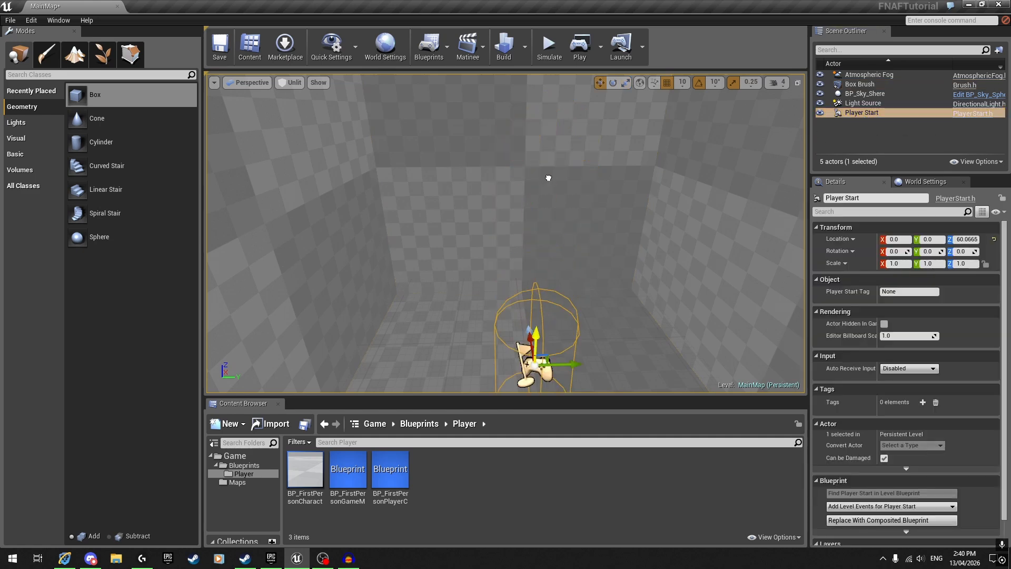
right_drag(546, 176, 546, 205)
right_drag(592, 268, 592, 268)
drag(592, 276, 338, 268)
right_drag(542, 255, 482, 223)
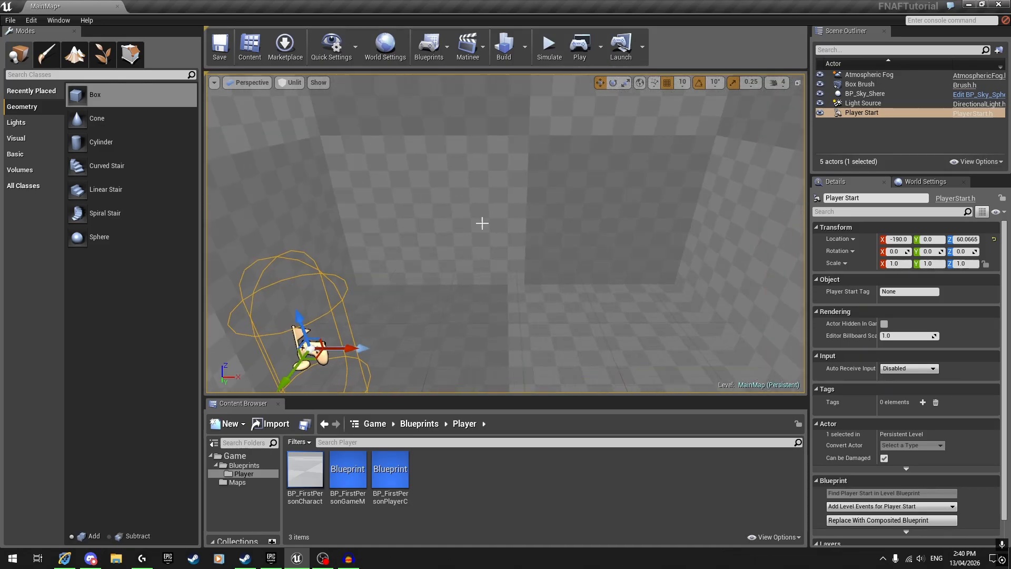
- Switch to geometry editing mode and lower the top outer face of the box brush along Z
click(130, 53)
right_drag(327, 149, 327, 149)
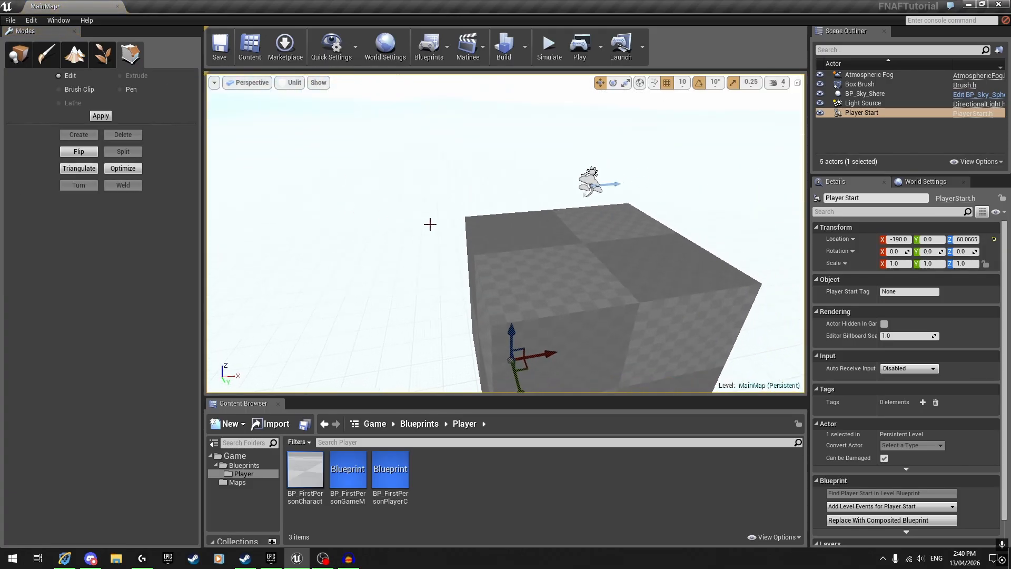
click(508, 232)
key(w)
right_drag(538, 231, 538, 230)
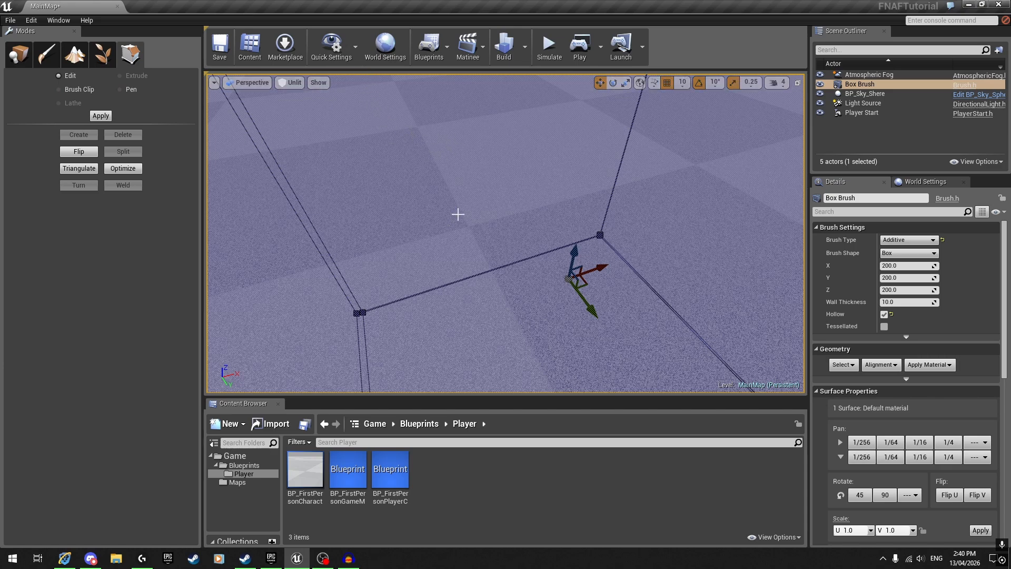
mouse_move(505, 234)
right_down()
mouse_move(369, 221)
mouse_move(390, 253)
mouse_move(421, 206)
mouse_move(474, 174)
right_up()
right_drag(411, 179, 548, 185)
click(552, 204)
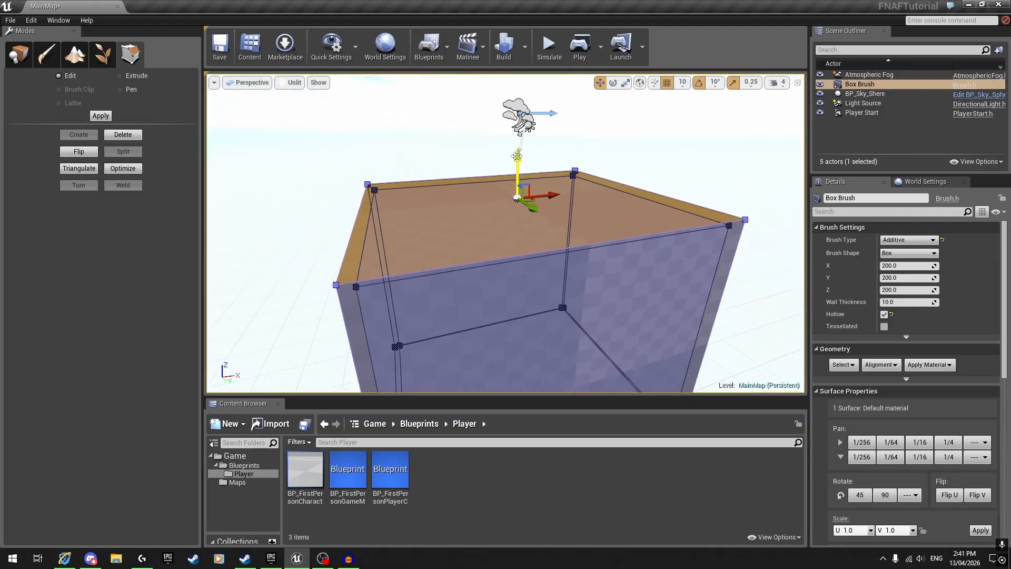
drag(516, 157, 514, 187)
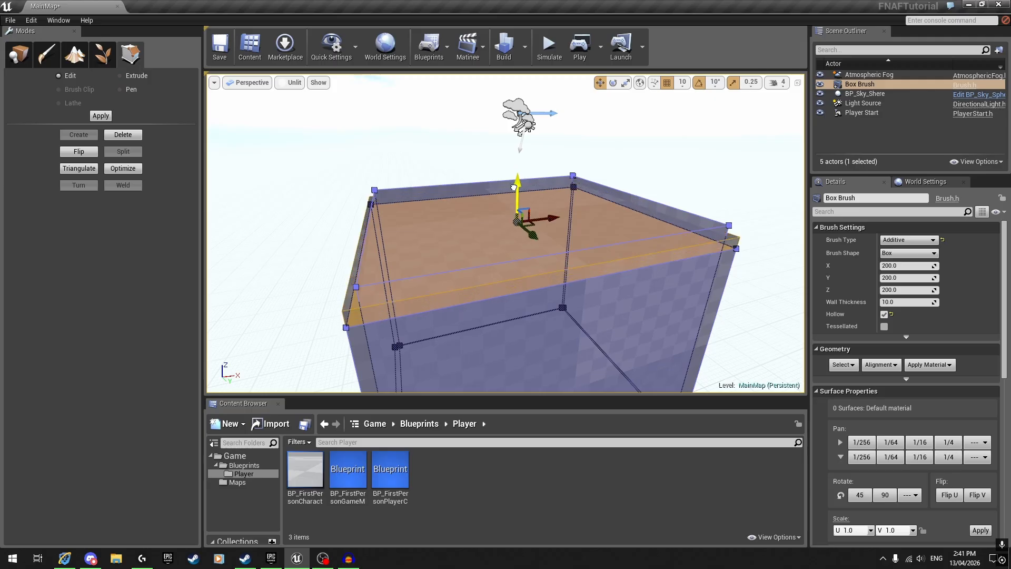
- Try selecting individual edges and faces of the box brush, clear the selection and return to actor placement mode
click(490, 182)
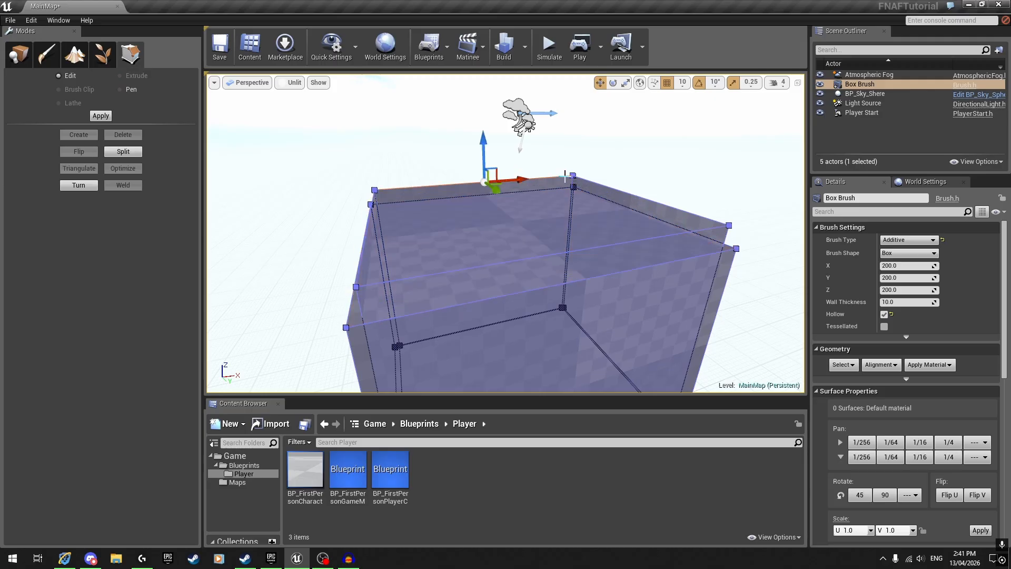
click(480, 252)
right_drag(481, 252, 438, 211)
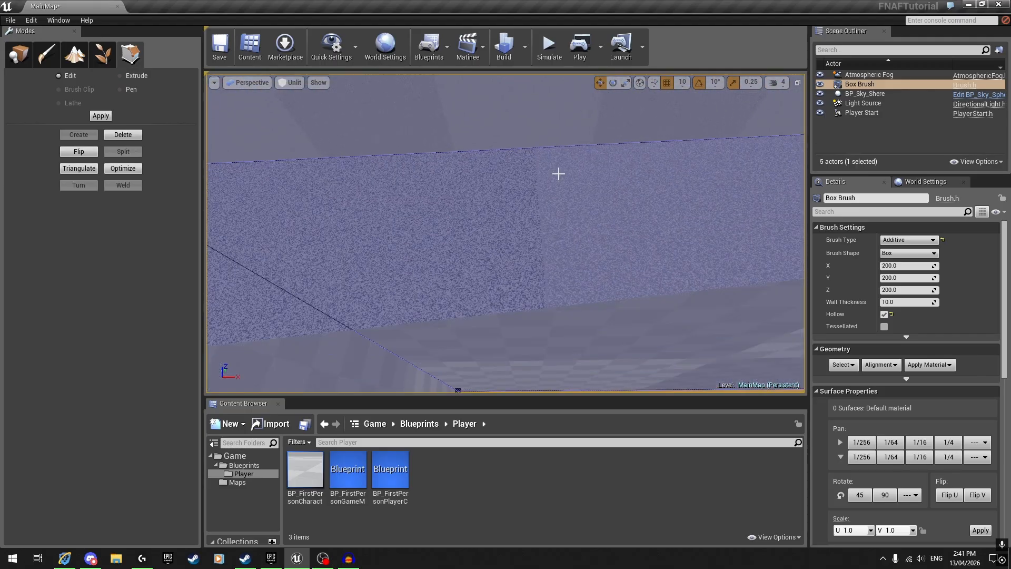
right_drag(559, 174, 594, 167)
click(517, 176)
click(510, 157)
right_drag(534, 182, 482, 187)
key(Escape)
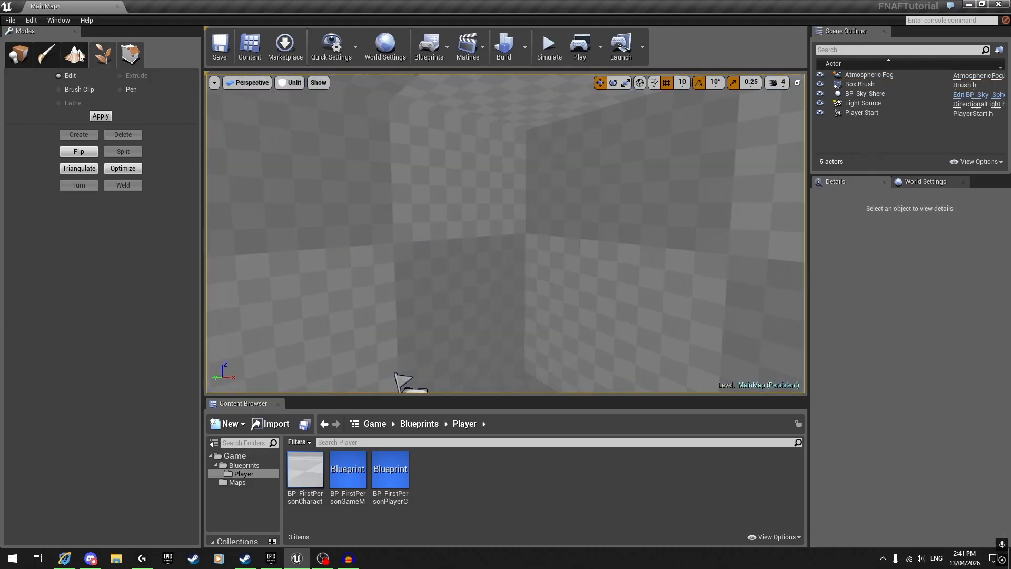
click(24, 62)
- Play-test the map by walking around inside the unlit room, and stop the game preview
click(579, 45)
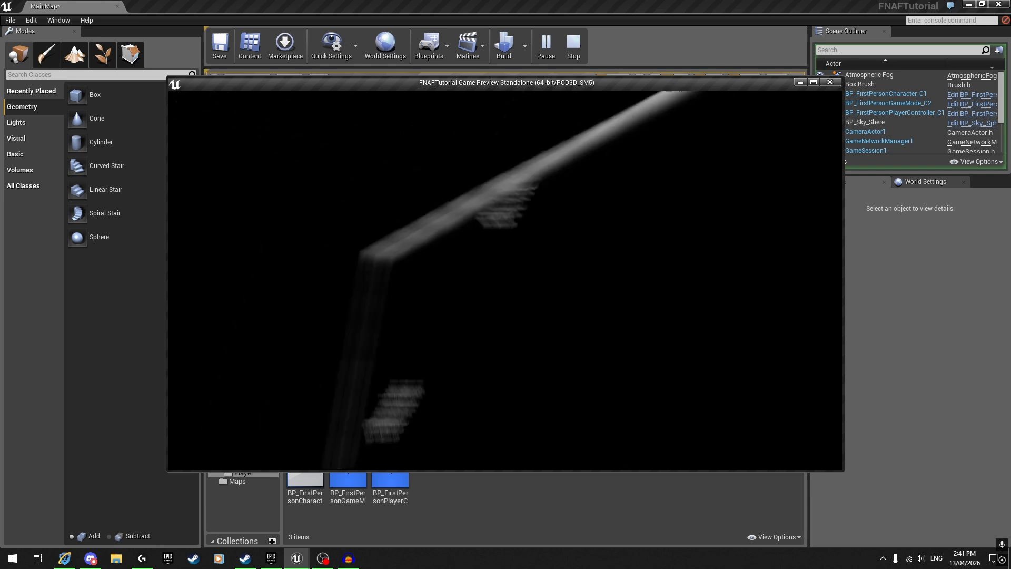
key(a)
key(w)
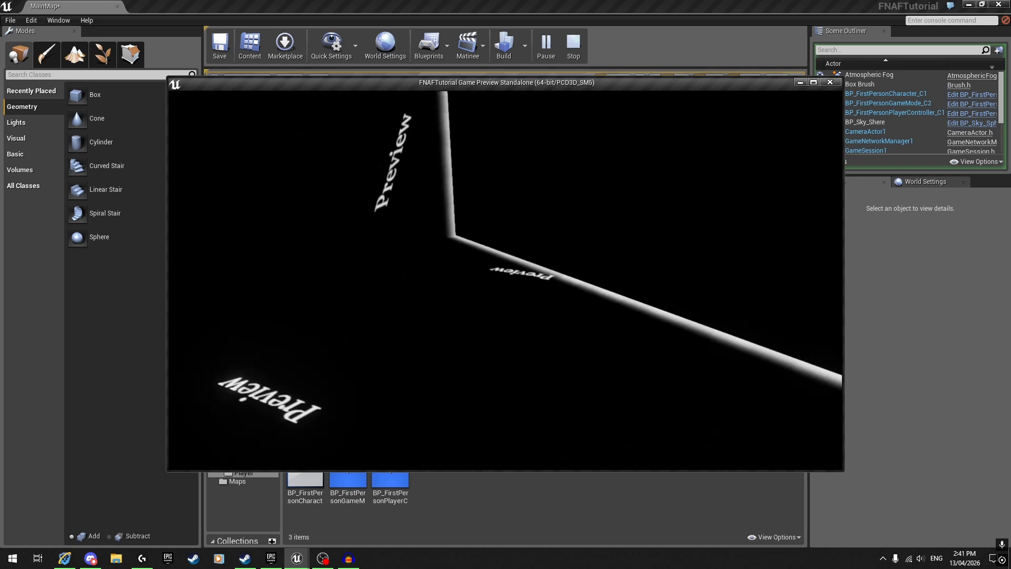
key(Escape)
right_drag(506, 233, 622, 232)
mouse_move(537, 233)
right_down()
mouse_move(559, 232)
mouse_move(526, 237)
mouse_move(516, 226)
mouse_move(537, 234)
mouse_move(492, 237)
mouse_move(505, 279)
mouse_move(495, 258)
mouse_move(505, 240)
mouse_move(488, 248)
right_up()
click(538, 234)
key(Escape)
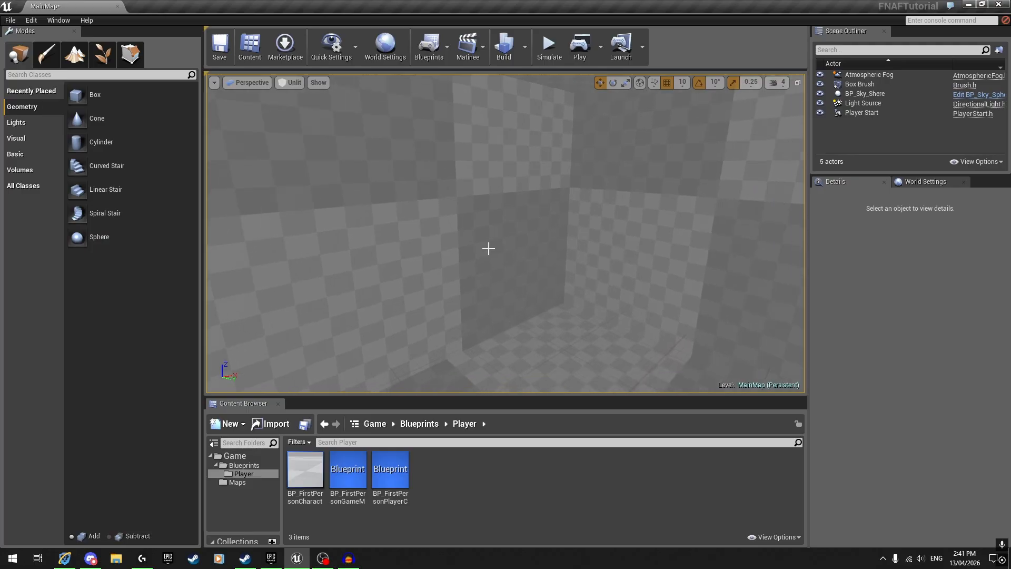
- Save all unsaved levels and assets of the project
right_drag(445, 205, 329, 139)
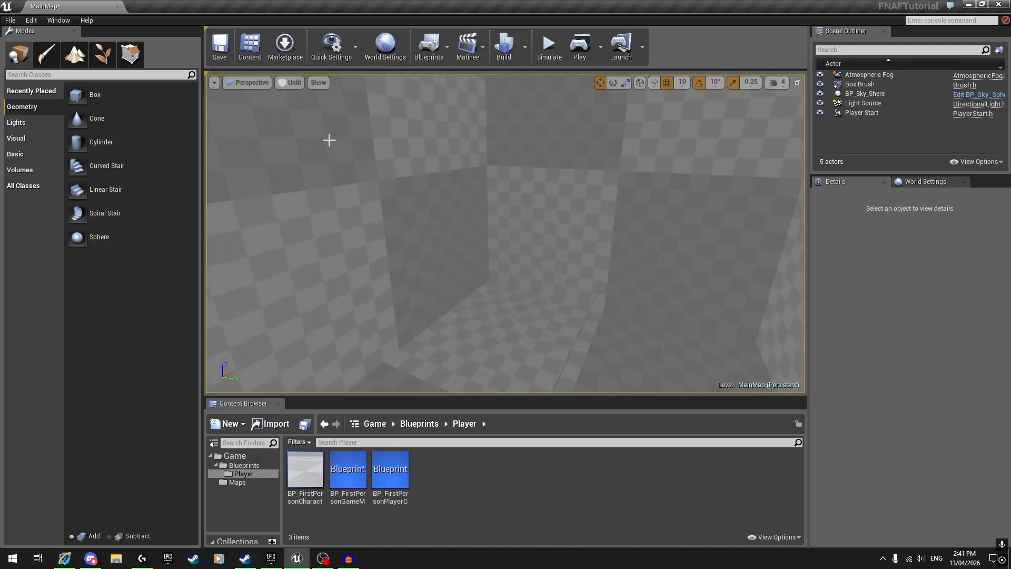
click(10, 20)
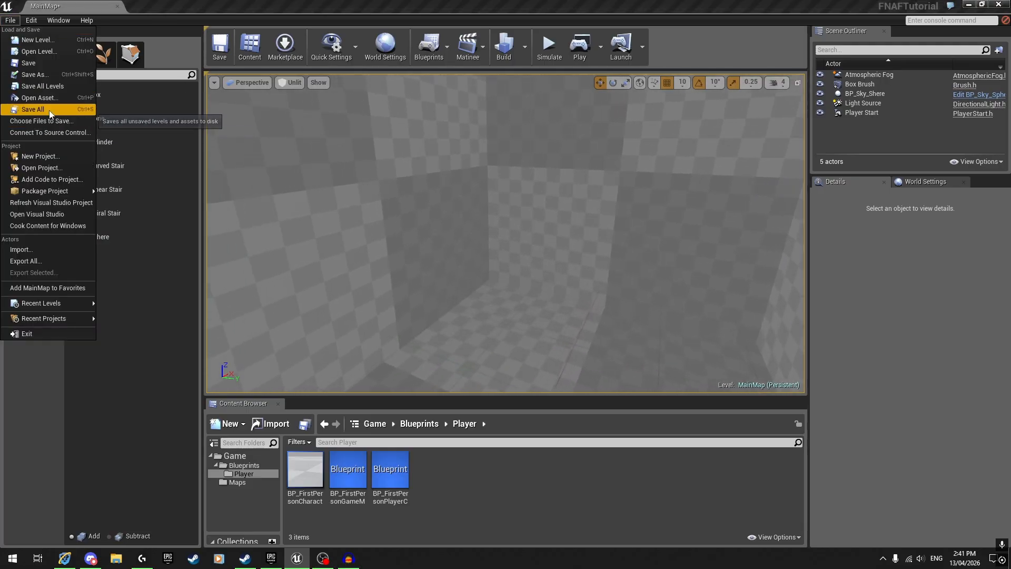
click(33, 109)
- Look over the box room and browse the project's Maps and Blueprints content folders
right_drag(534, 219, 560, 214)
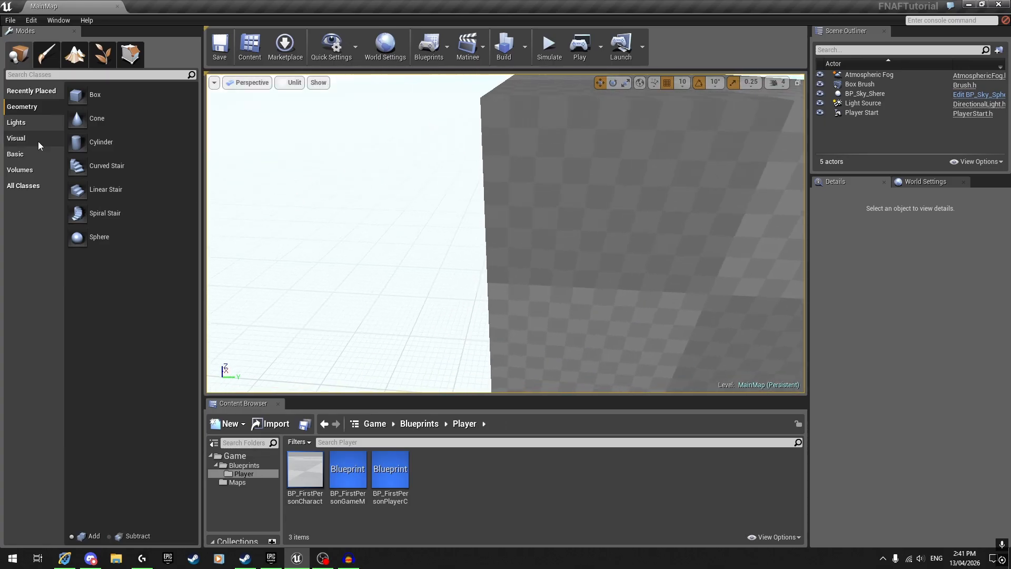
right_drag(430, 228, 429, 228)
right_drag(544, 273, 543, 273)
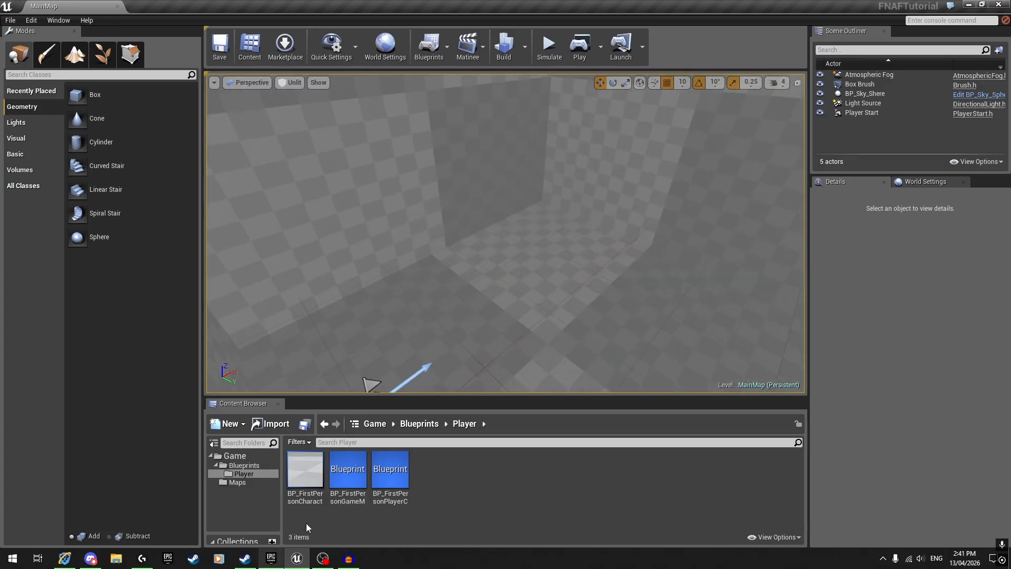
right_click(560, 469)
click(514, 475)
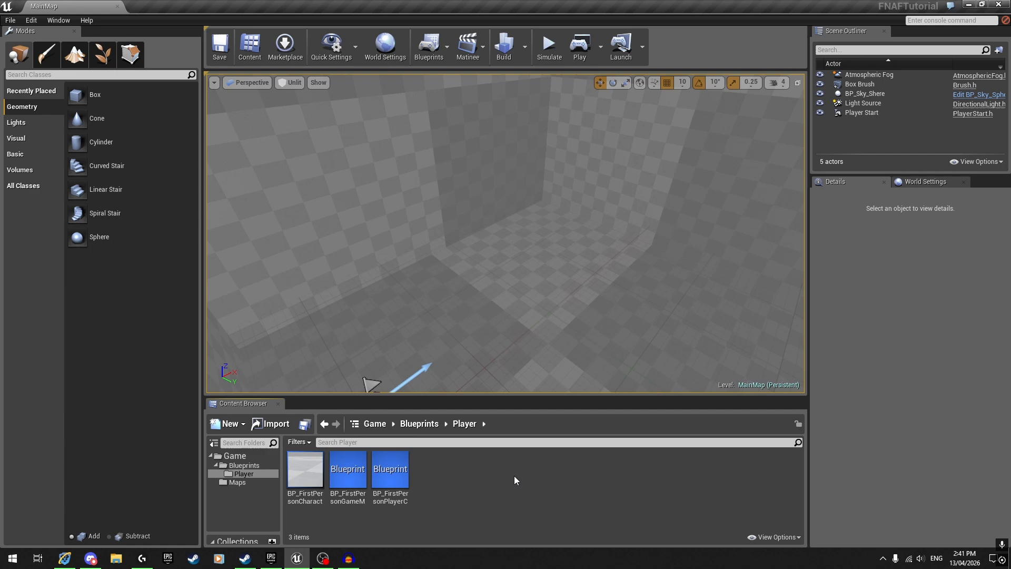
click(374, 425)
double_click(355, 472)
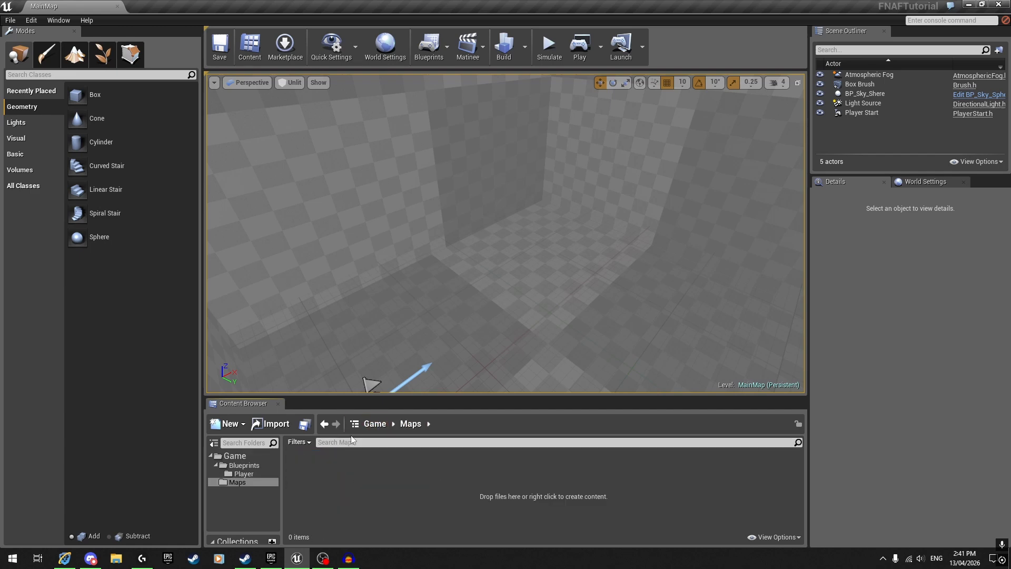
click(372, 425)
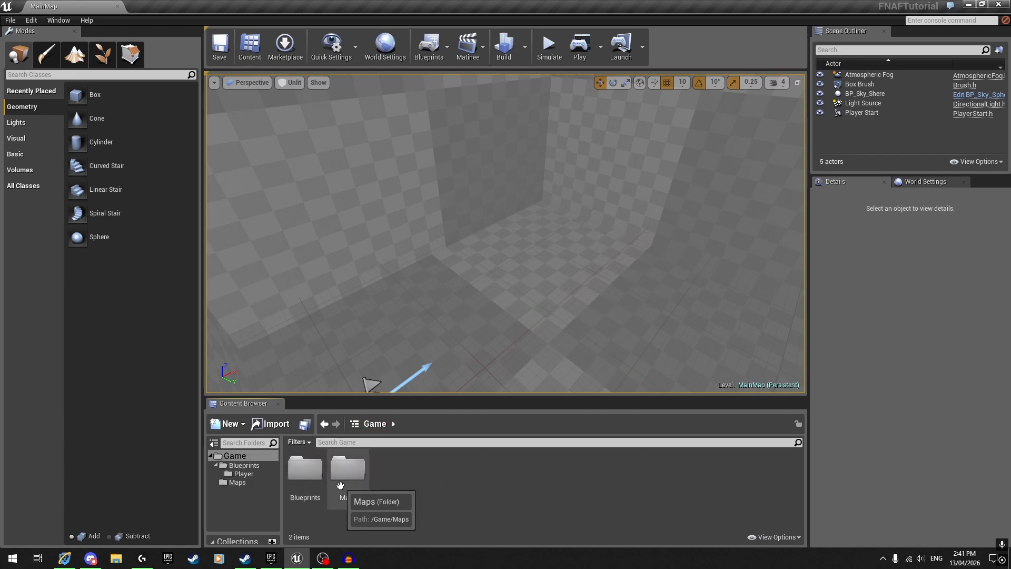
double_click(289, 477)
- Place a Point Light inside the box room at about X 235, Y 20, Z 180
right_drag(470, 346, 491, 322)
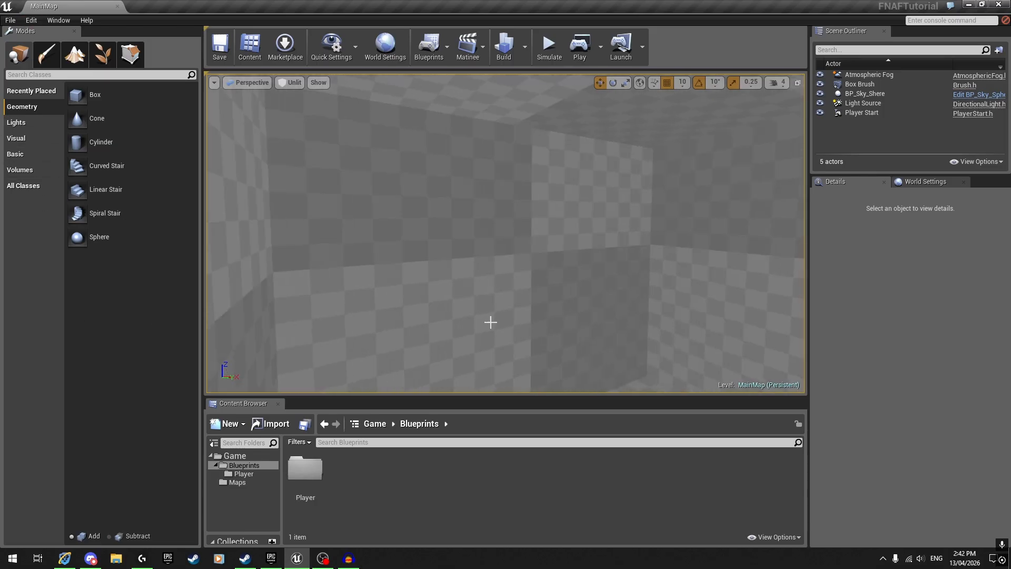
right_drag(493, 253, 493, 252)
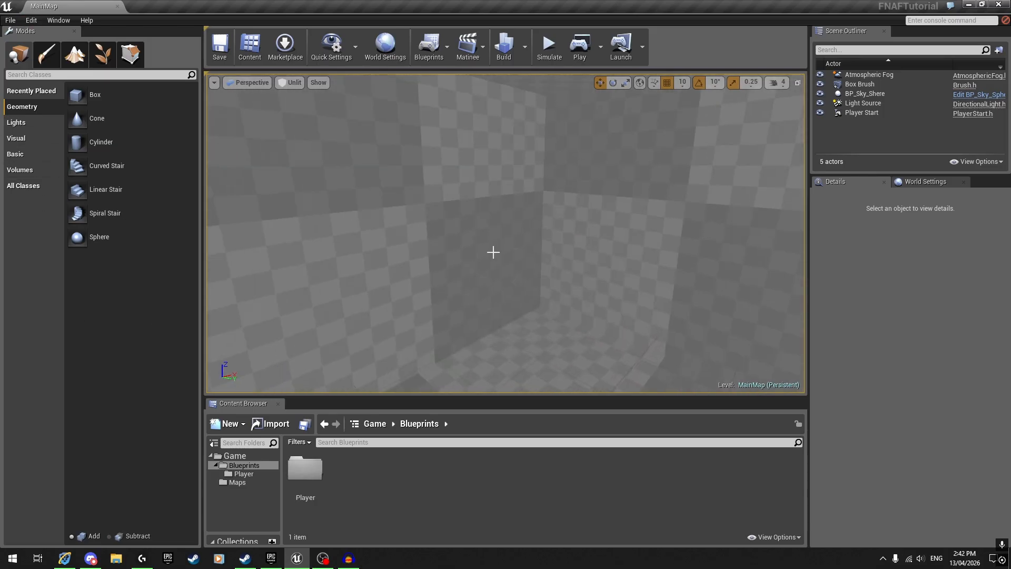
click(17, 124)
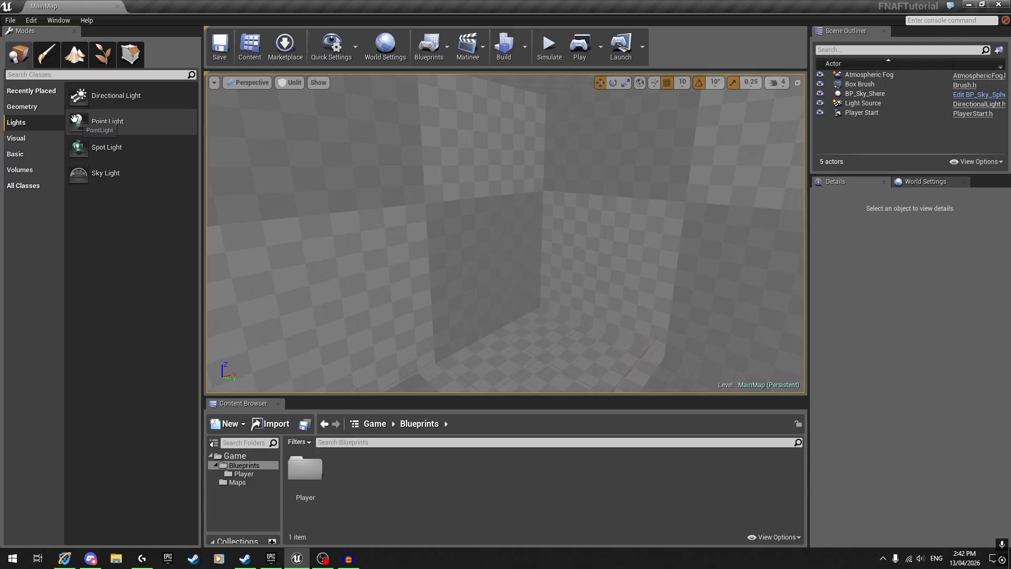
right_drag(388, 179, 393, 181)
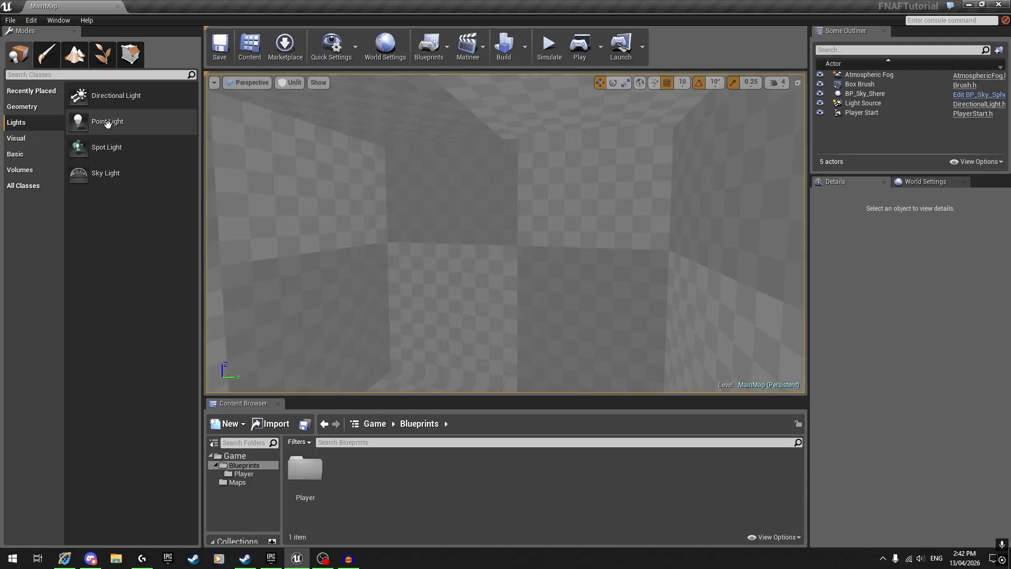
drag(107, 123, 158, 129)
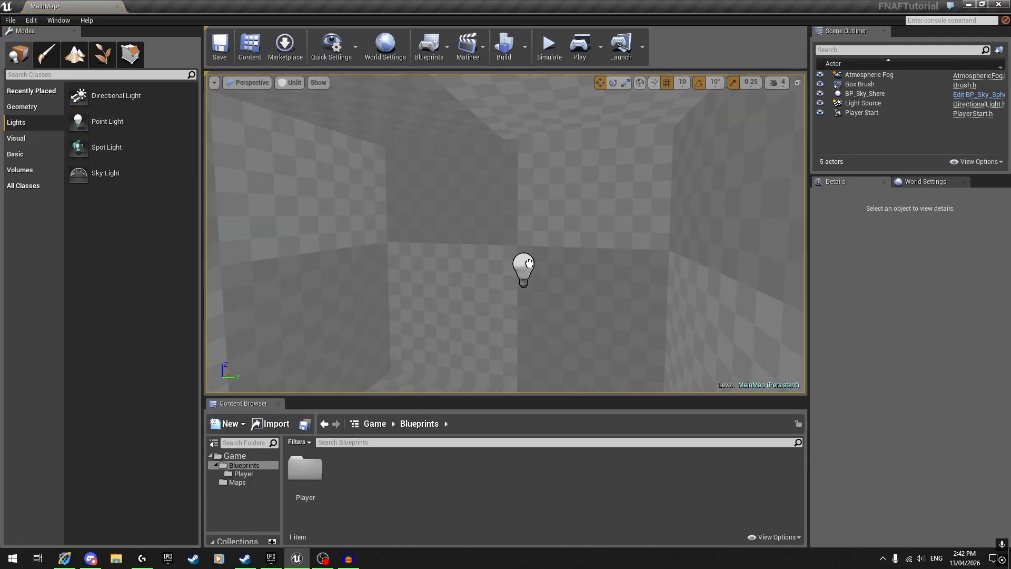
drag(529, 263, 529, 263)
right_drag(549, 210, 526, 213)
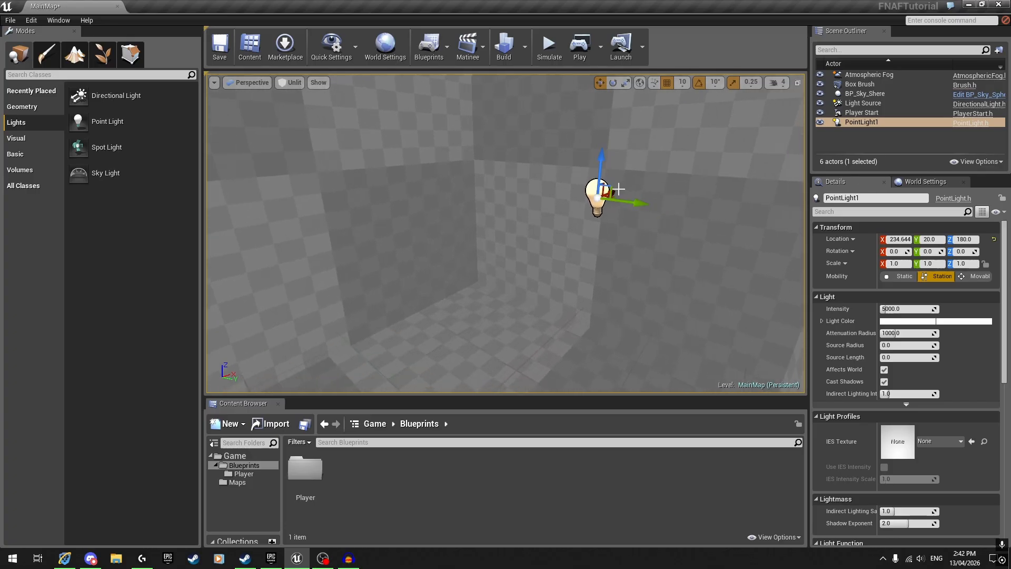
- Switch the viewport to Lit shading and move the point light along X to about -15
key(alt+4)
right_drag(504, 229, 504, 229)
drag(610, 209, 596, 210)
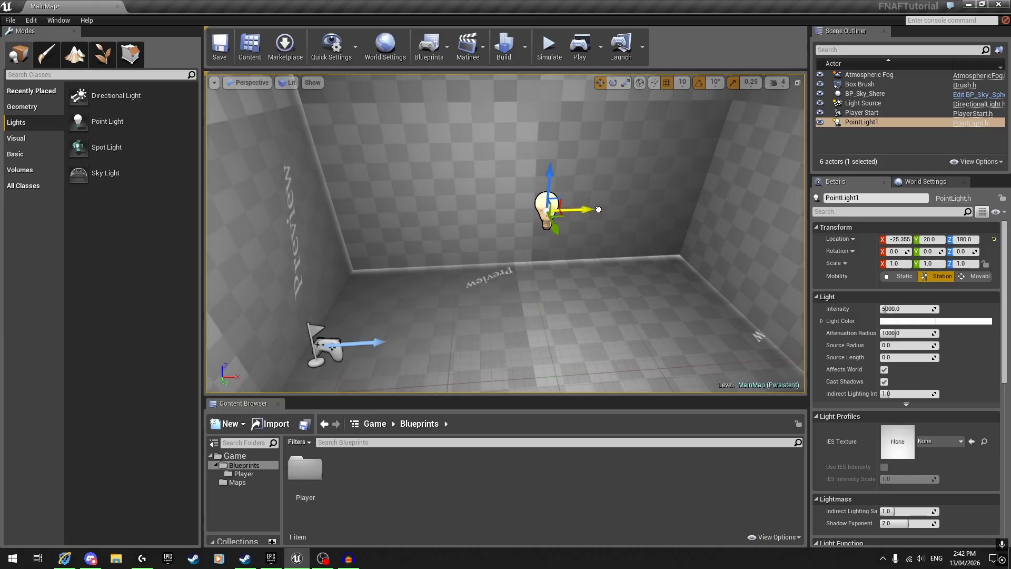
right_drag(596, 210, 595, 209)
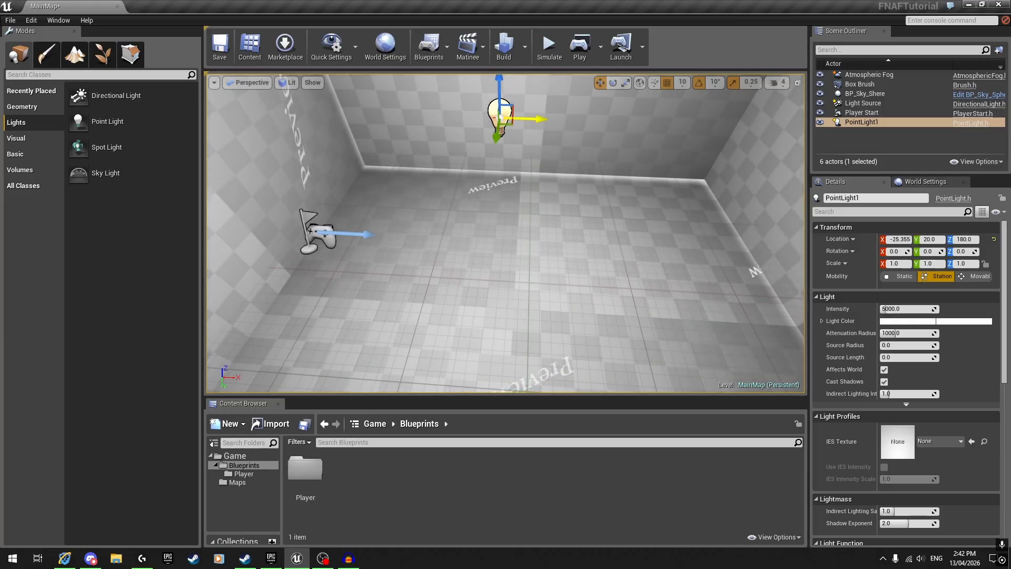
drag(546, 118, 552, 119)
- Switch the viewport to Unlit shading and view the room around the point light
click(288, 84)
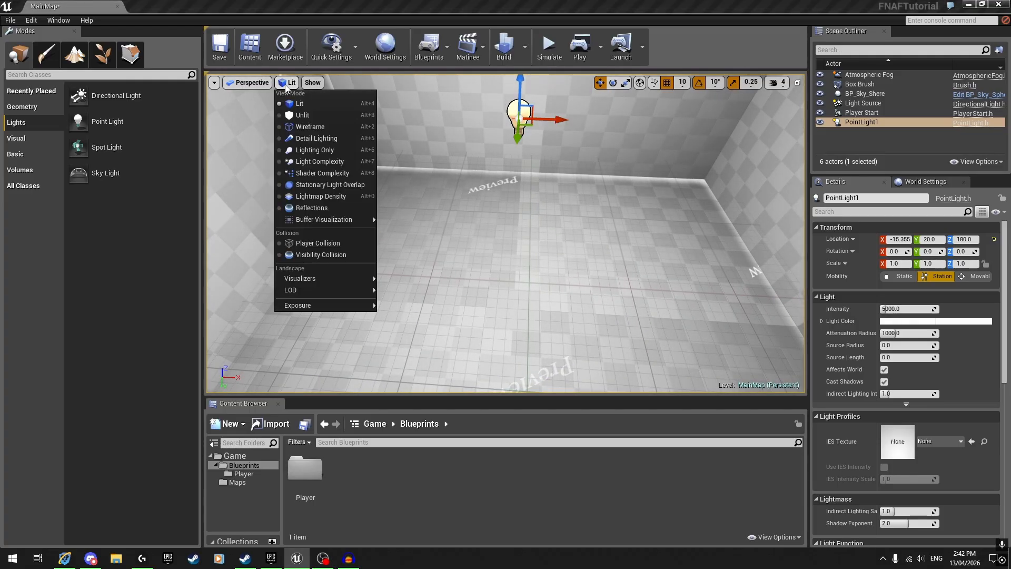
click(286, 116)
right_drag(535, 184, 535, 183)
click(289, 83)
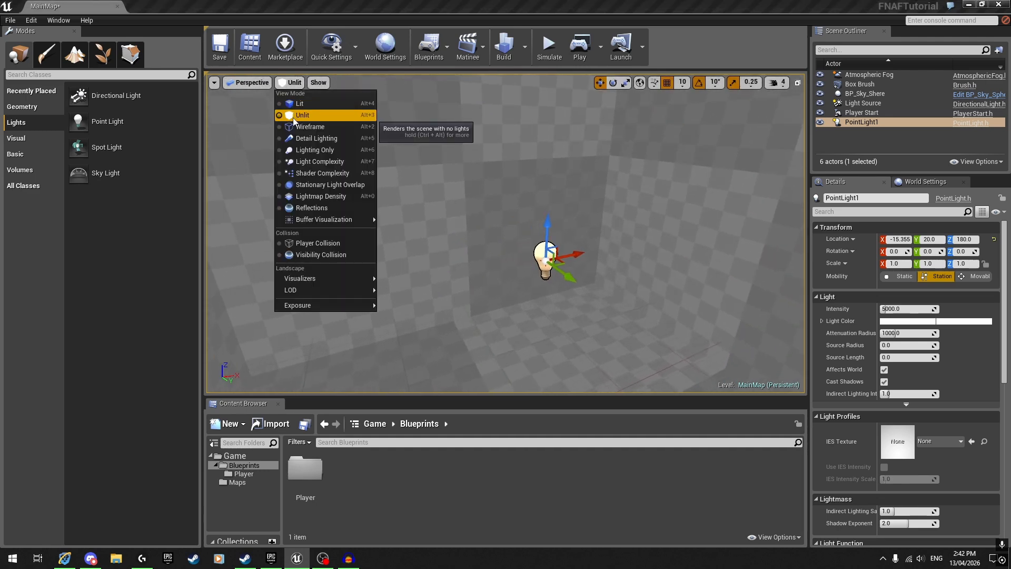
right_drag(549, 185, 558, 190)
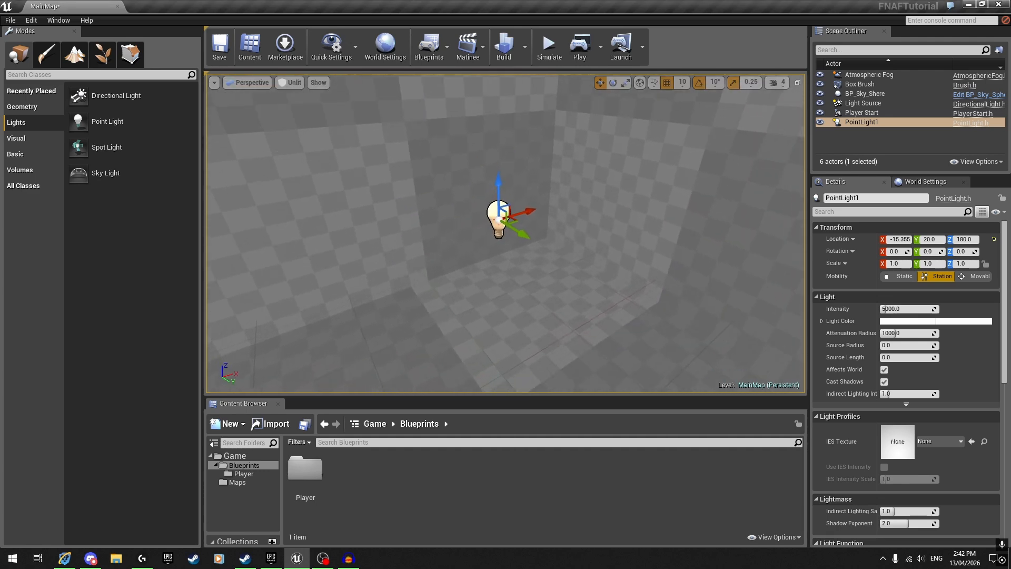
- Set the viewport back to Lit shading and inspect how the point light illuminates the room
click(291, 82)
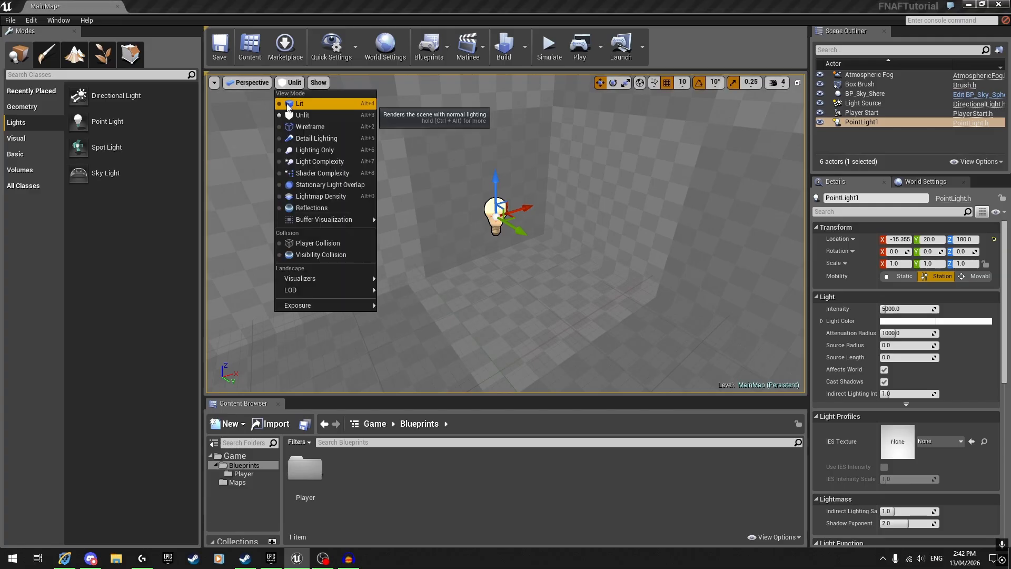
click(288, 106)
right_drag(496, 200, 427, 211)
key(s)
key(w)
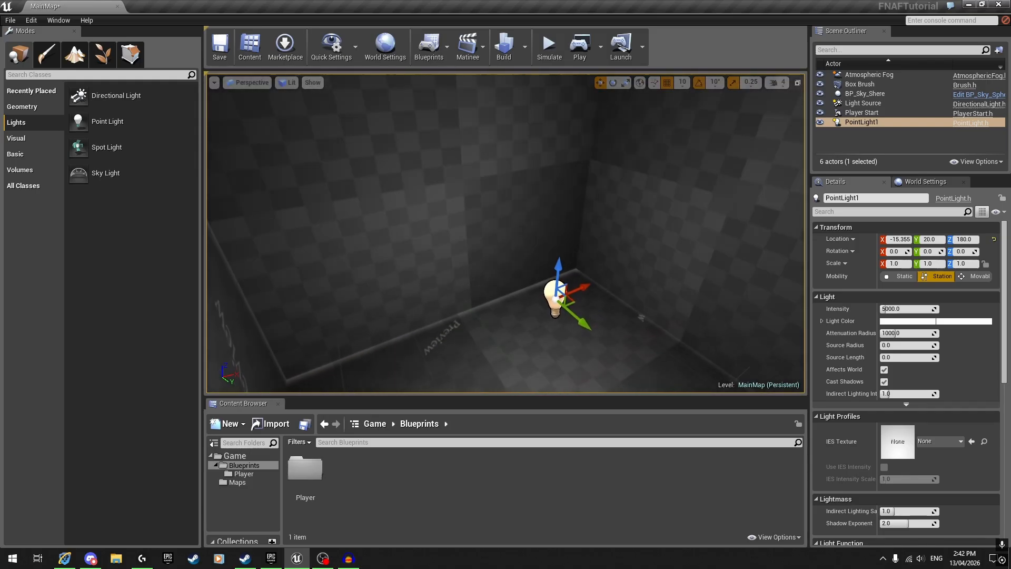
key(d)
right_drag(531, 185, 492, 193)
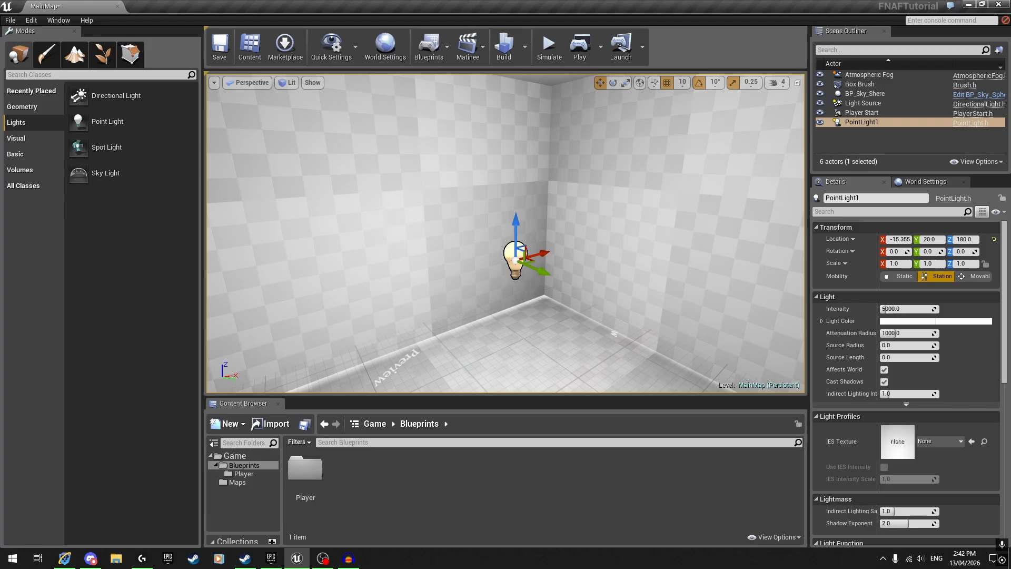
- Place a Post Process Volume inside the box room and raise it above the floor beside the point light
right_drag(492, 192, 484, 198)
drag(80, 95, 67, 85)
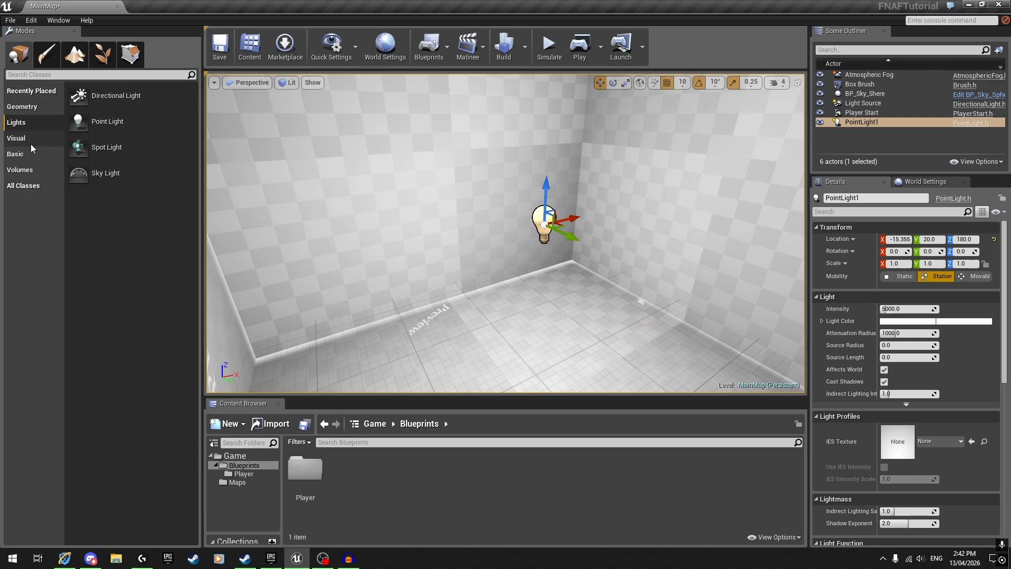
click(20, 169)
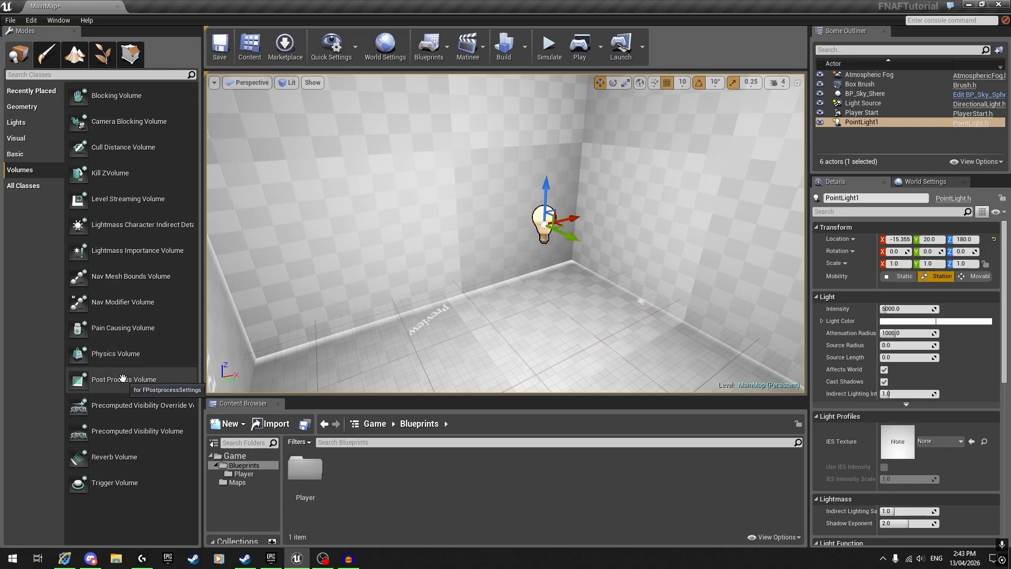
drag(123, 378, 413, 343)
drag(541, 350, 537, 362)
right_drag(542, 273, 529, 294)
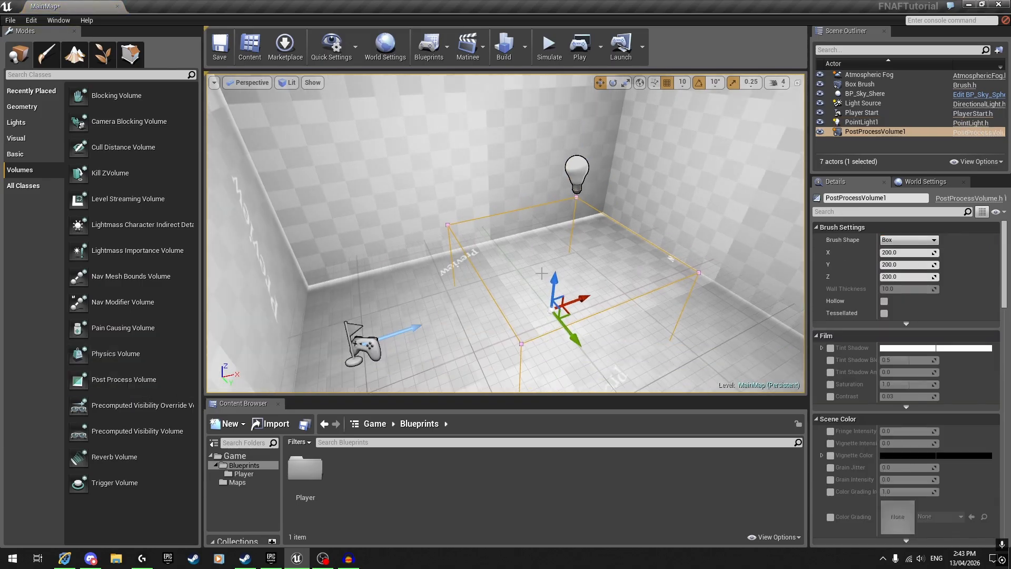
drag(547, 244, 552, 169)
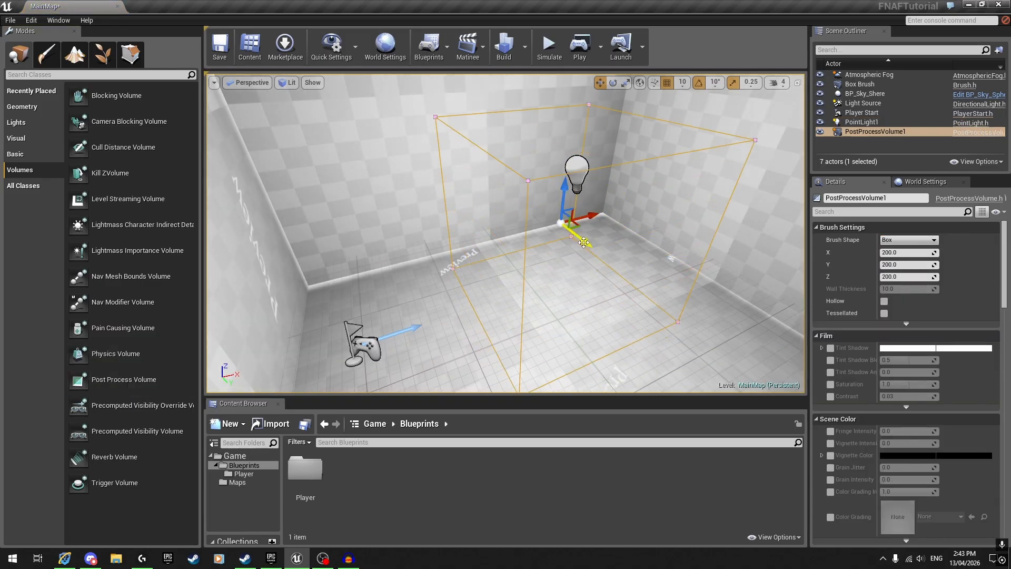
drag(584, 243, 590, 248)
- Enable Unbound for the post process volume so it affects the whole level
scroll(851, 312, down, 15)
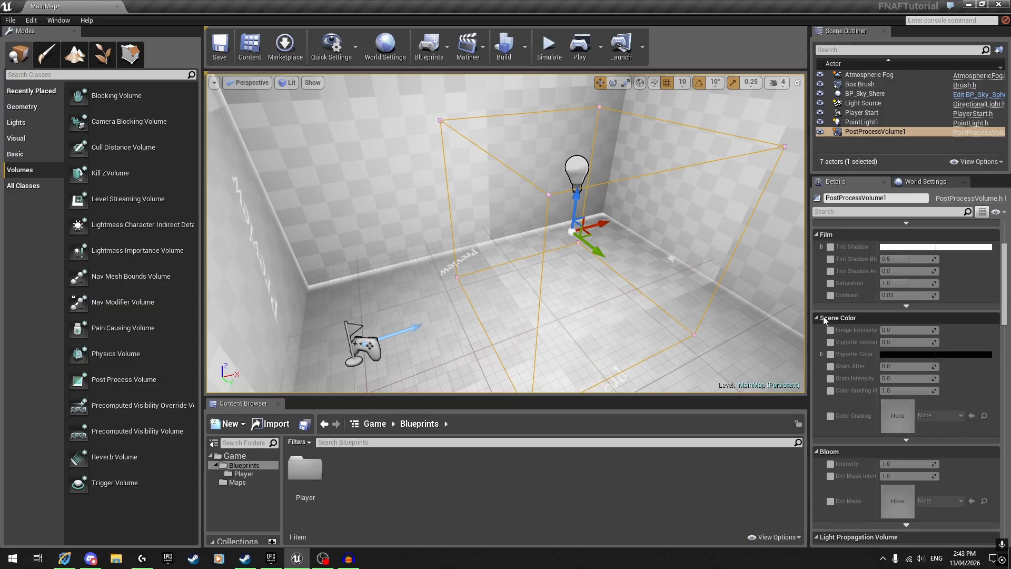
scroll(851, 313, down, 10)
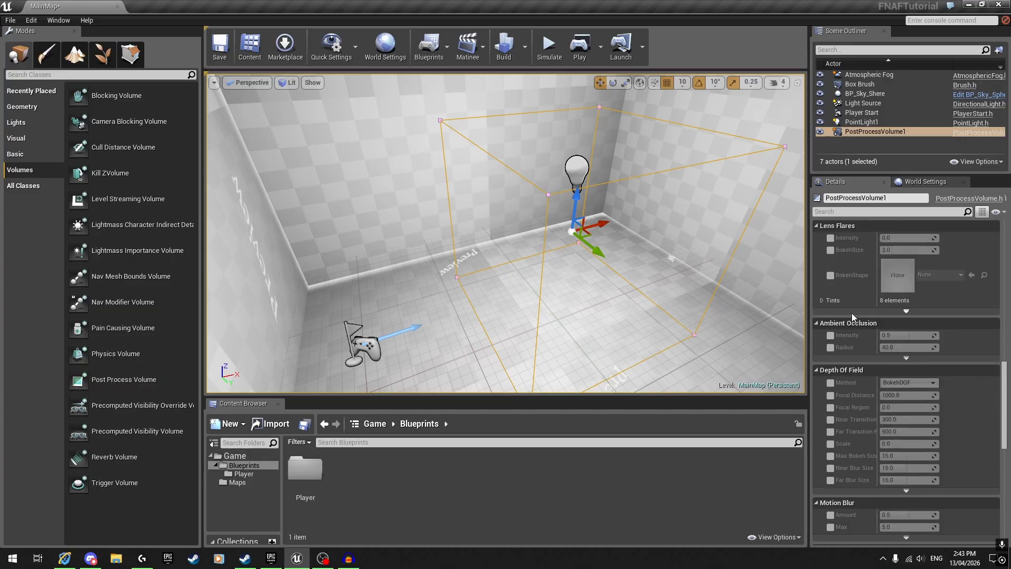
scroll(855, 328, down, 5)
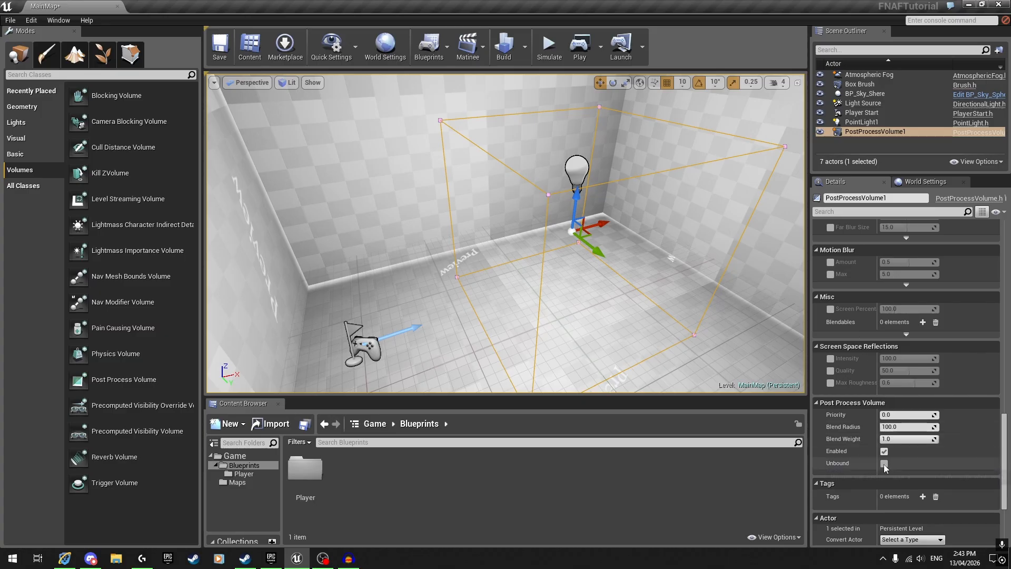
click(884, 464)
- Override the volume's Auto Exposure, setting both Min Brightness and Max Brightness to 1
scroll(858, 372, up, 10)
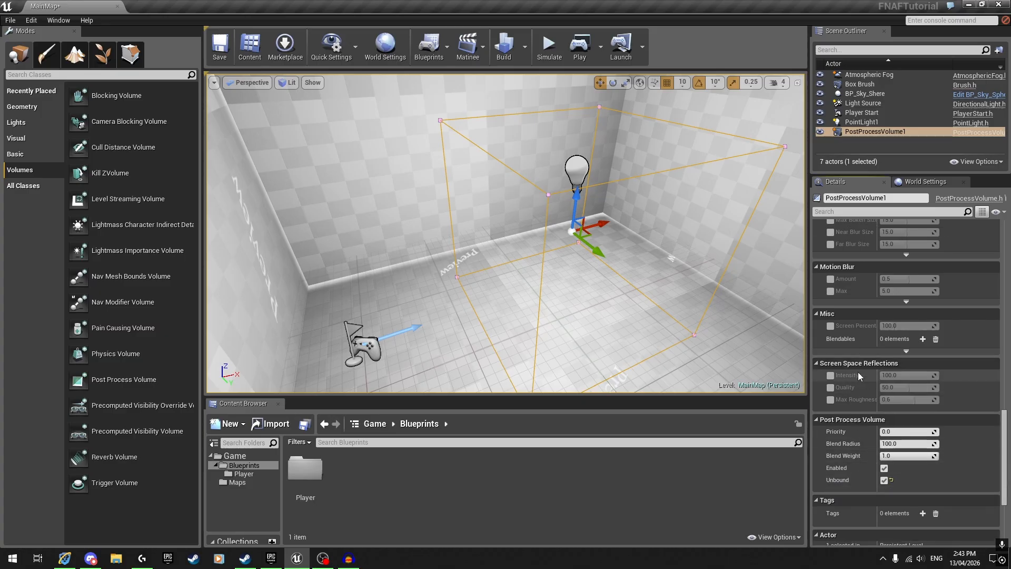
scroll(858, 372, up, 2)
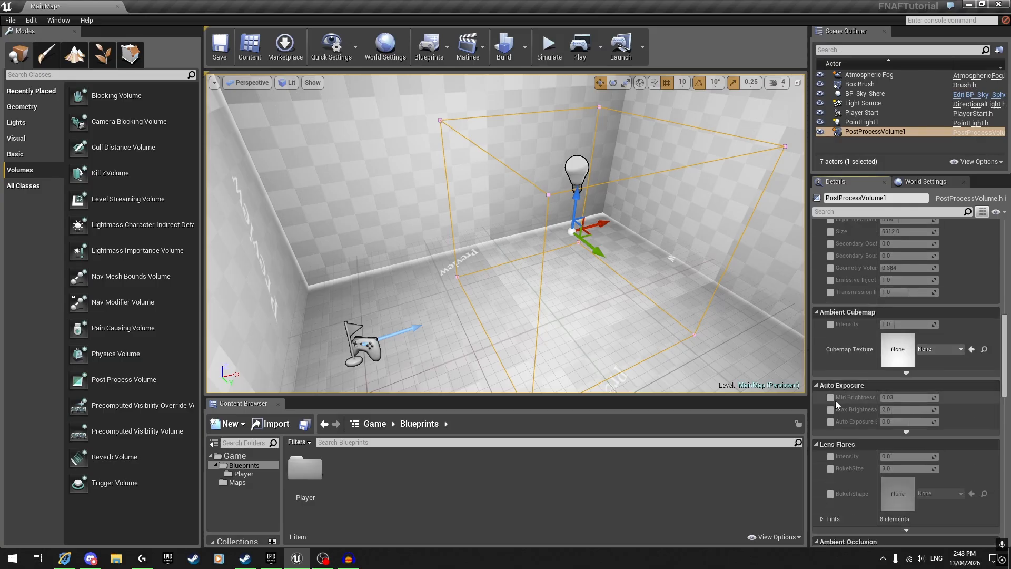
click(830, 398)
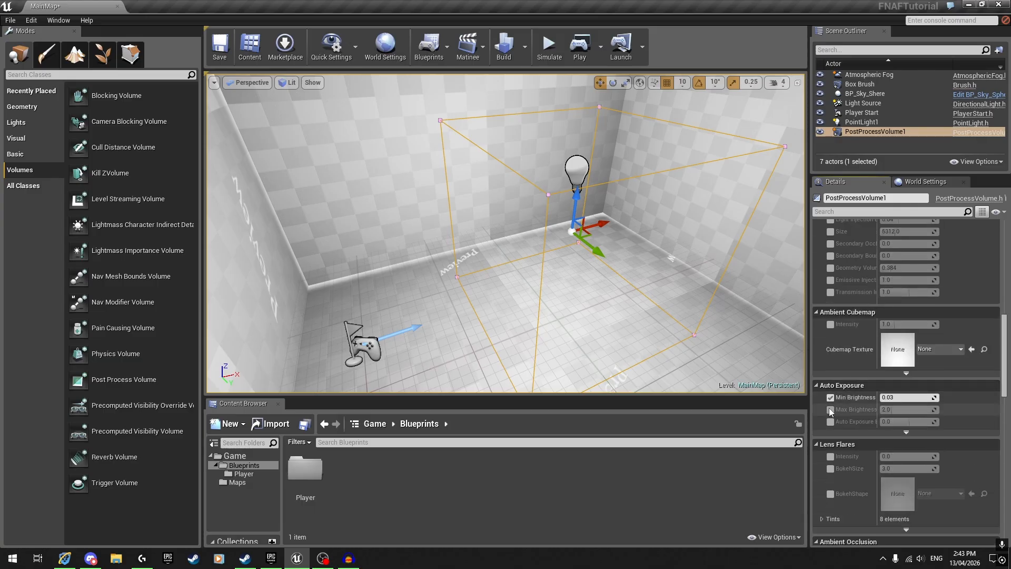
click(830, 409)
text(1)
key(Tab)
text(1)
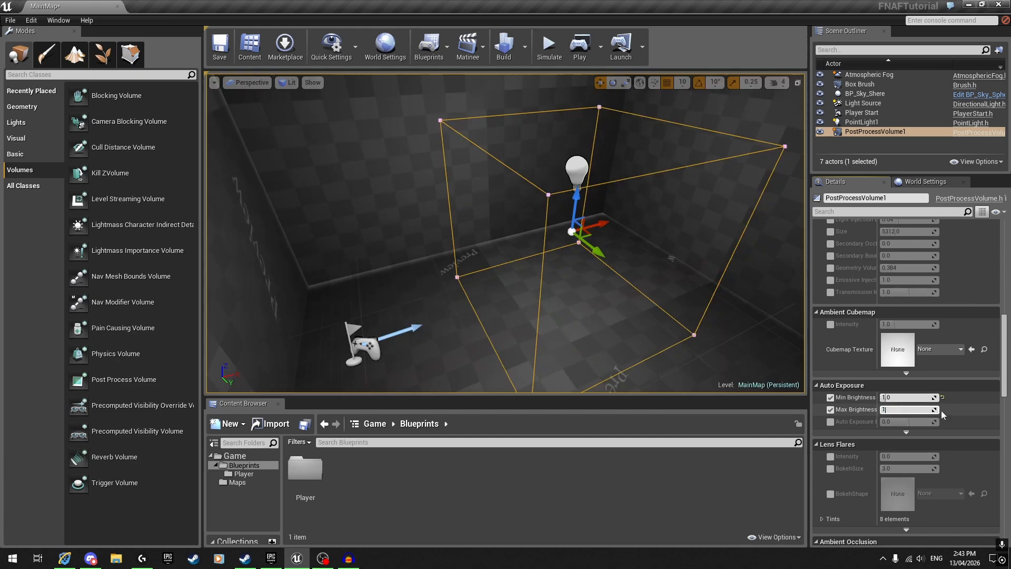
- Inspect the room's lighting with the new exposure and review the post process volume's Unbound option
right_drag(663, 316, 669, 290)
scroll(843, 343, down, 10)
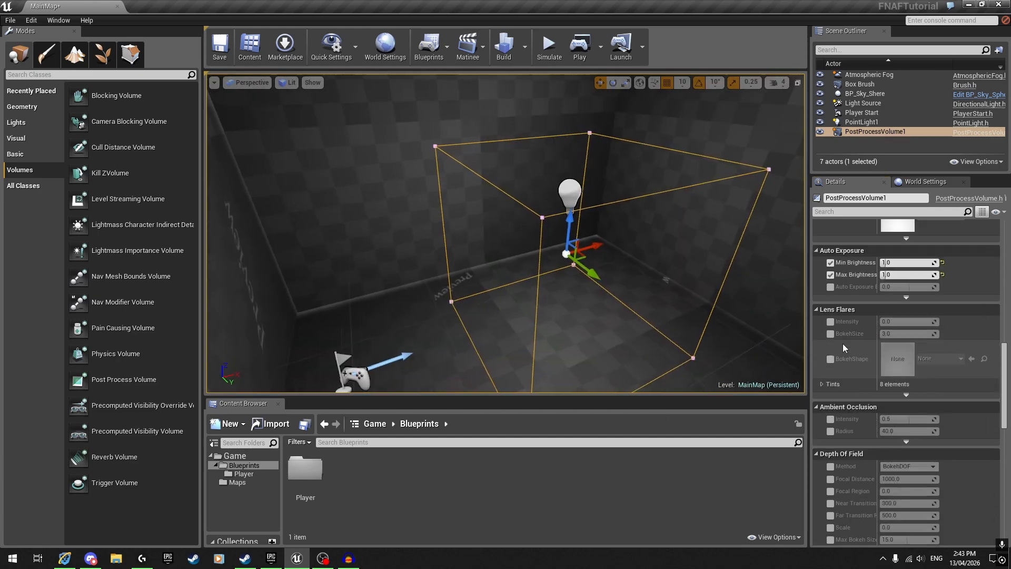
scroll(842, 343, down, 2)
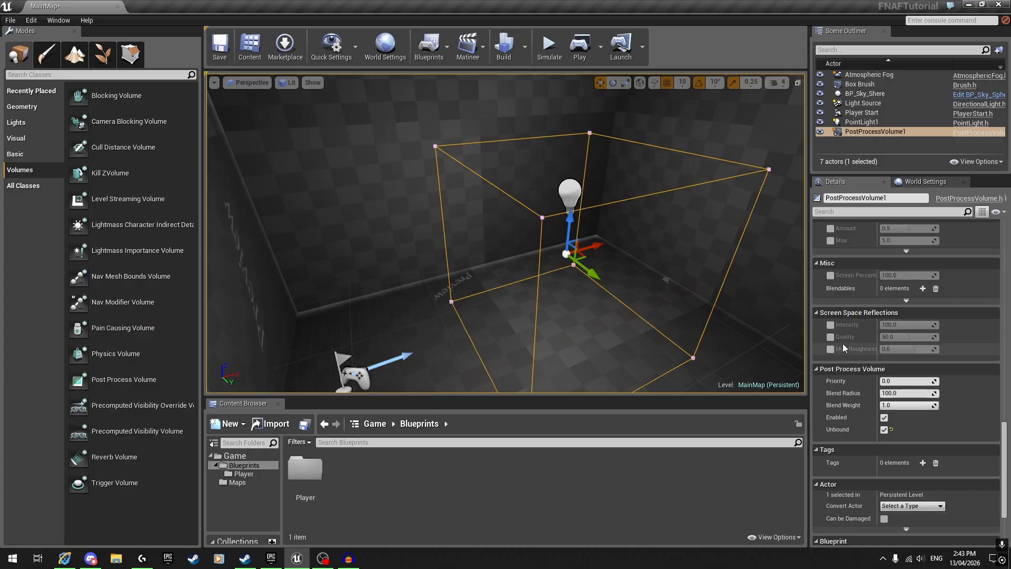
right_drag(559, 220, 594, 235)
key(Escape)
right_drag(529, 218, 512, 220)
right_drag(574, 202, 547, 213)
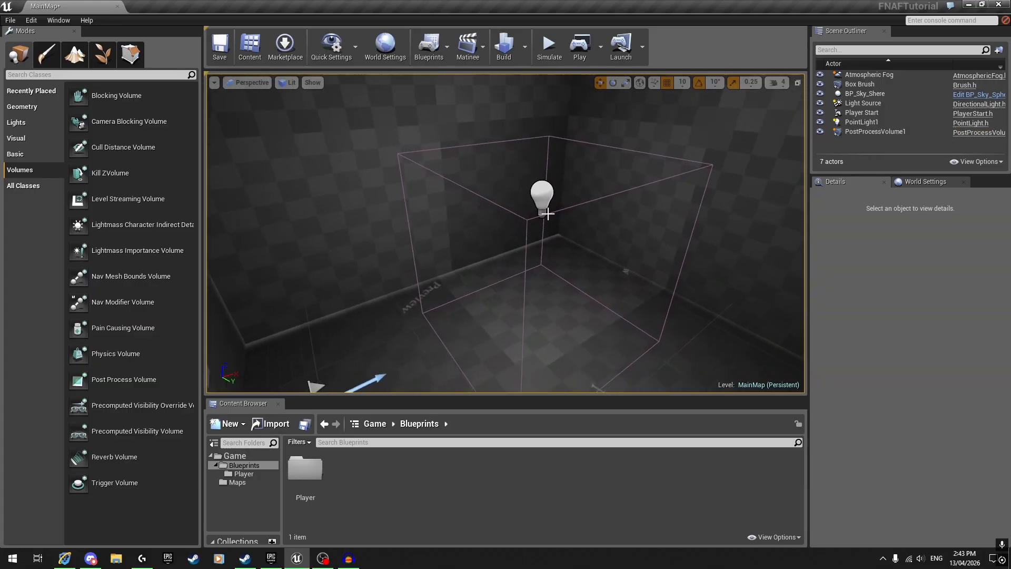
click(543, 229)
scroll(864, 346, down, 15)
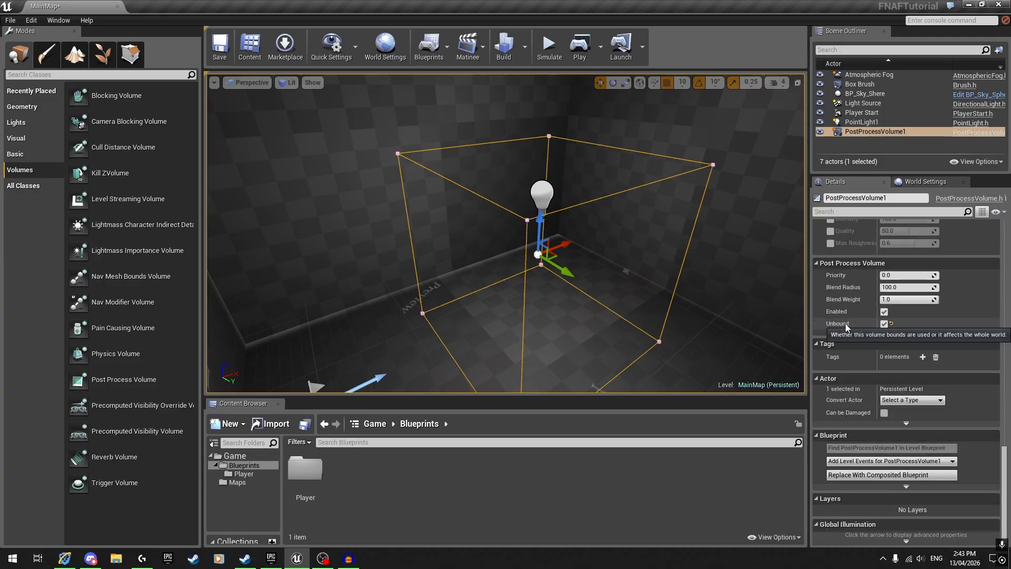
- Deselect the volume, test-play the level to check the room's lighting in game, and end the preview
right_drag(780, 302, 771, 285)
right_drag(563, 294, 550, 262)
key(Escape)
click(558, 289)
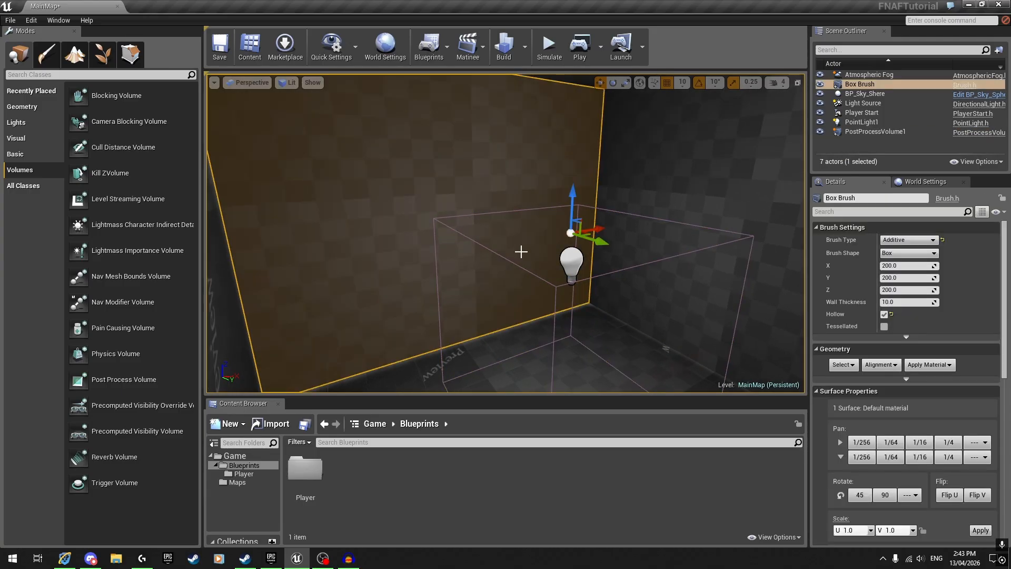
click(556, 289)
right_drag(540, 240, 477, 223)
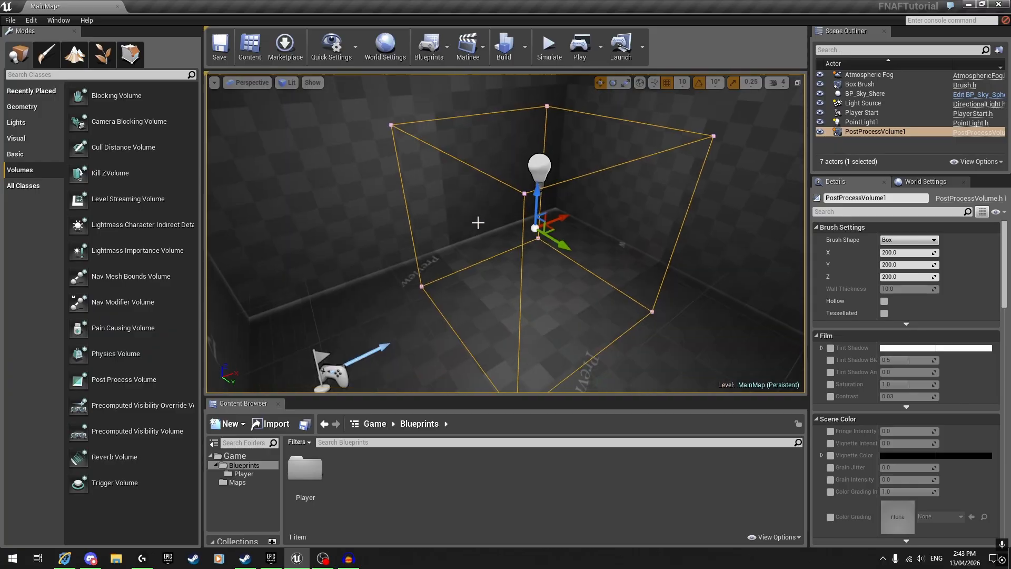
key(Escape)
mouse_move(529, 256)
right_down()
mouse_move(368, 266)
mouse_move(364, 284)
mouse_move(579, 247)
mouse_move(532, 254)
right_up()
click(580, 46)
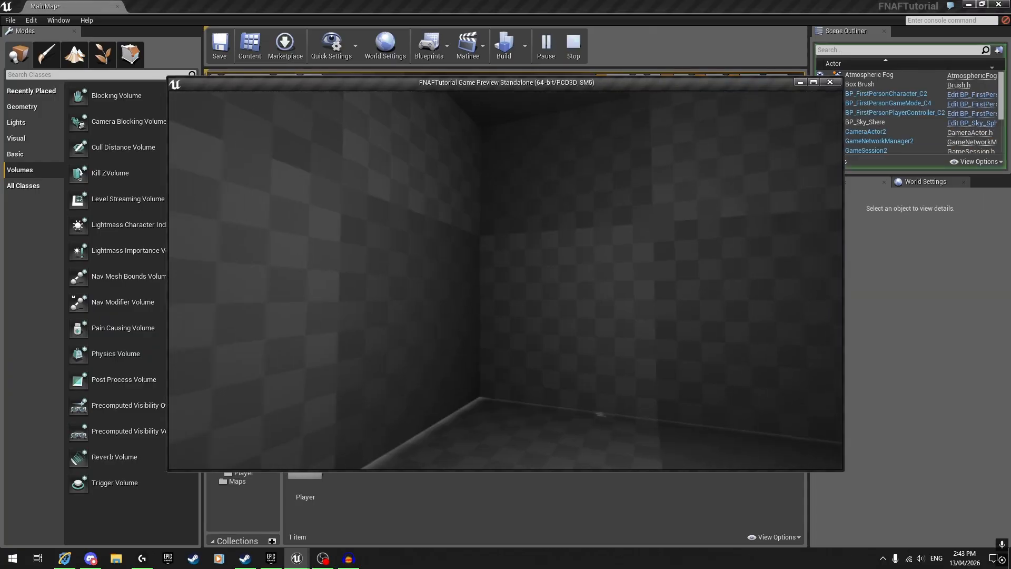
key(Escape)
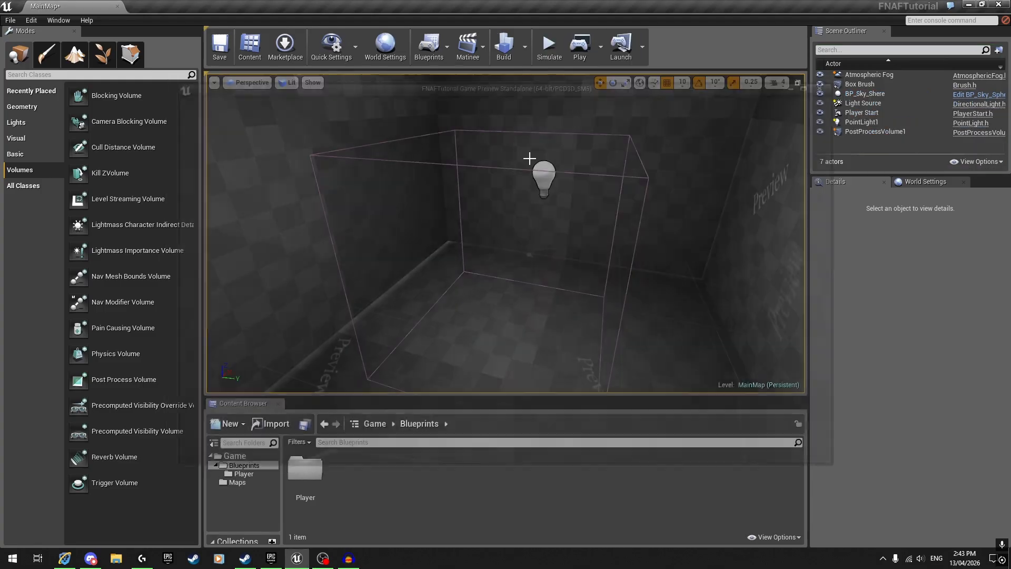
- Move the post process volume out of the box room to below it, and return the view inside the room
click(542, 173)
click(551, 189)
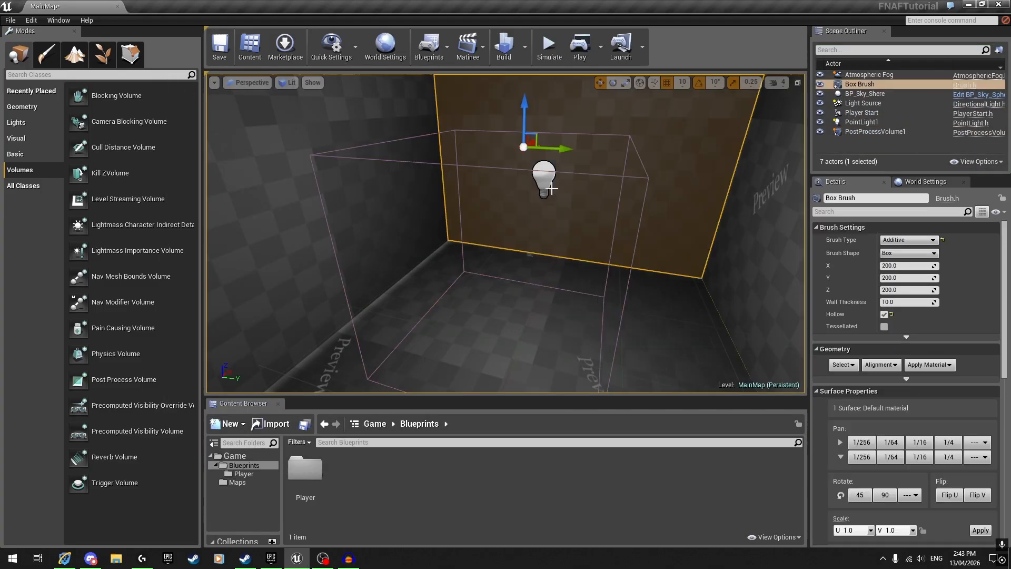
click(540, 180)
click(457, 164)
mouse_move(456, 164)
right_down()
mouse_move(432, 154)
mouse_move(456, 158)
right_up()
key(s)
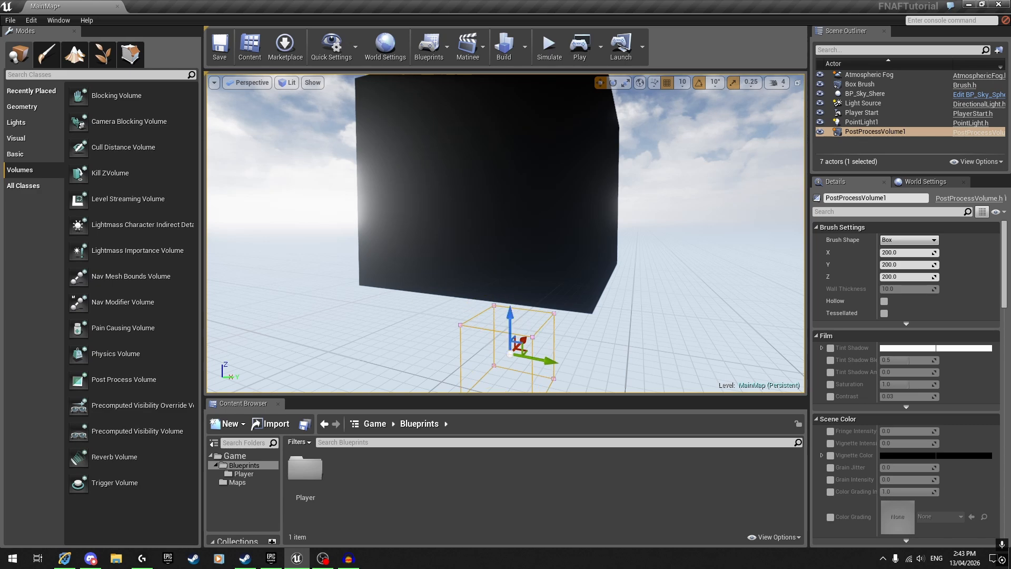
key(w)
mouse_move(506, 234)
right_down()
mouse_move(443, 263)
mouse_move(369, 253)
mouse_move(574, 219)
mouse_move(484, 223)
mouse_move(566, 244)
mouse_move(512, 236)
right_up()
key(a)
key(d)
key(Escape)
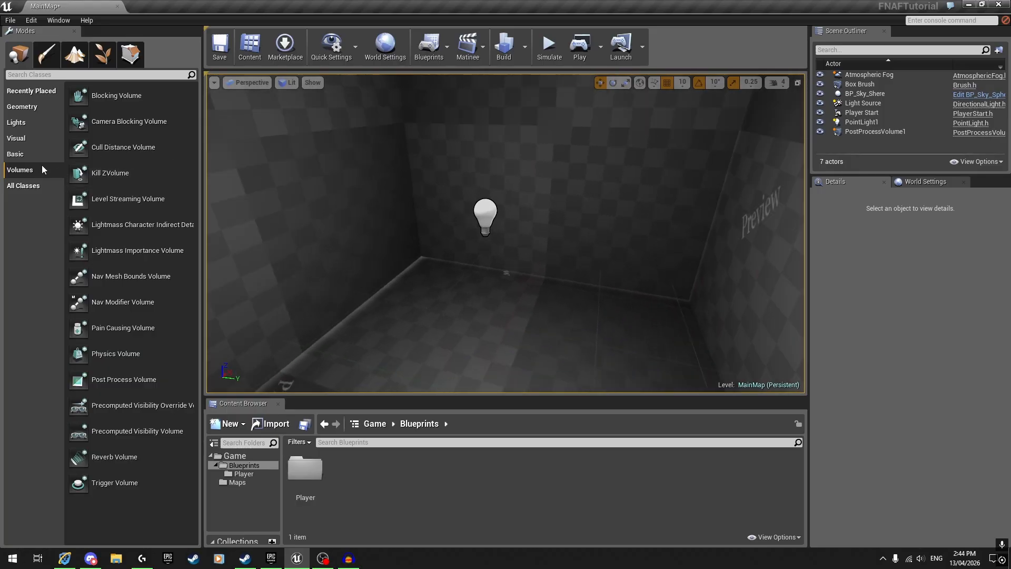
- Add a second box brush inside the room, raise it slightly, and set its Brush Type to Subtractive
click(16, 154)
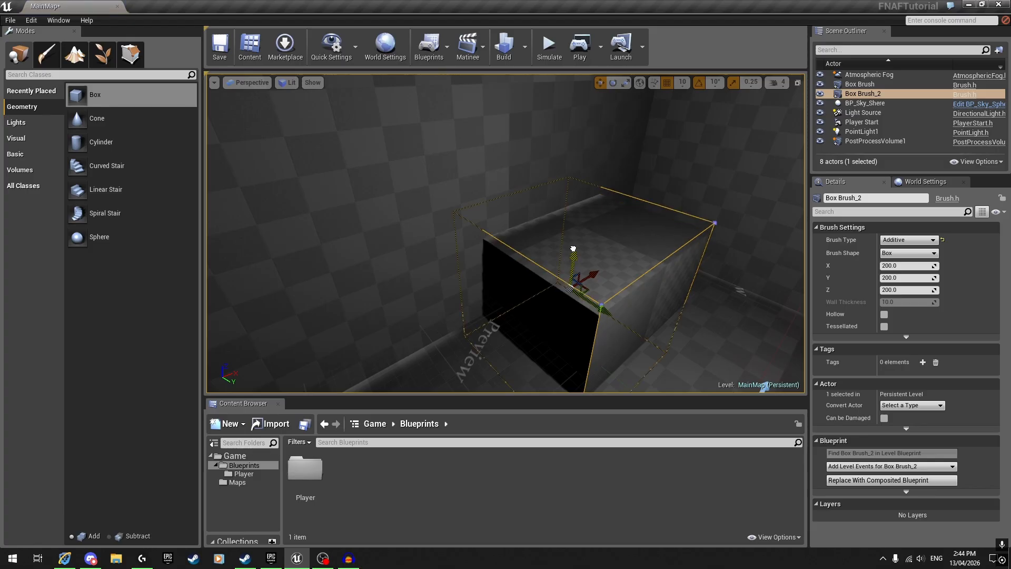
drag(575, 234, 575, 233)
click(885, 240)
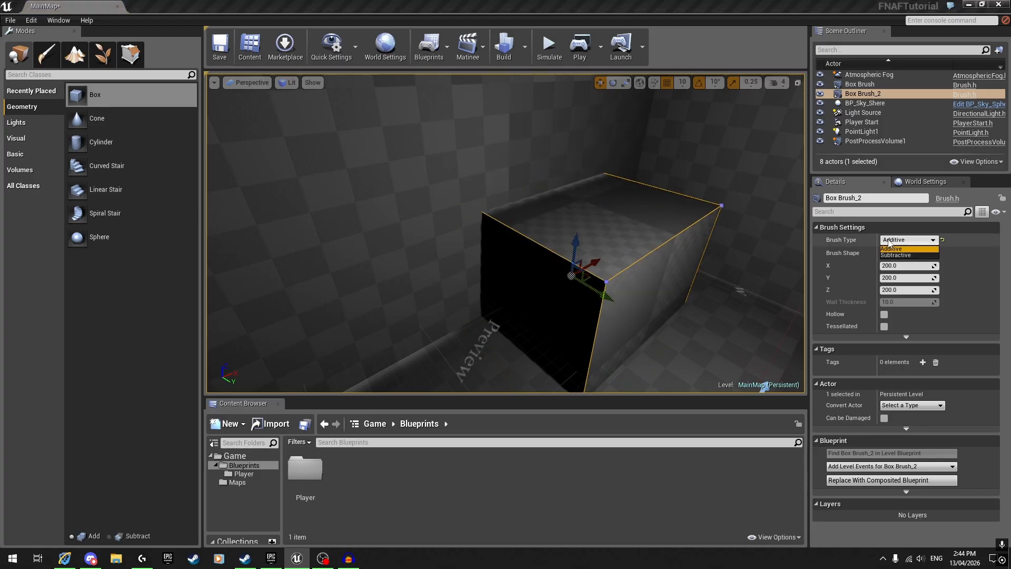
click(893, 257)
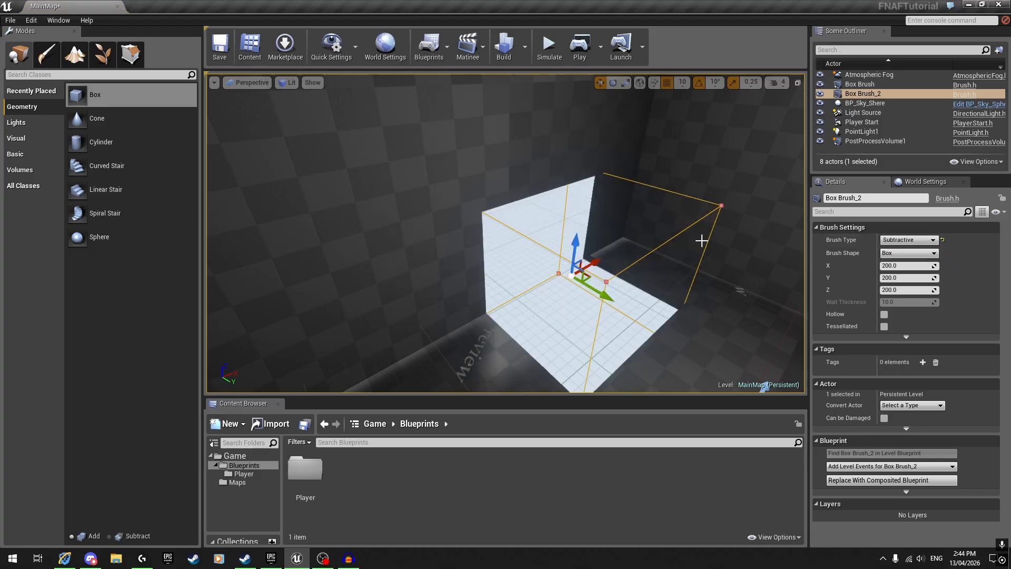
- Move the subtractive box brush into the room's wall to cut a doorway opening
right_drag(547, 243, 548, 243)
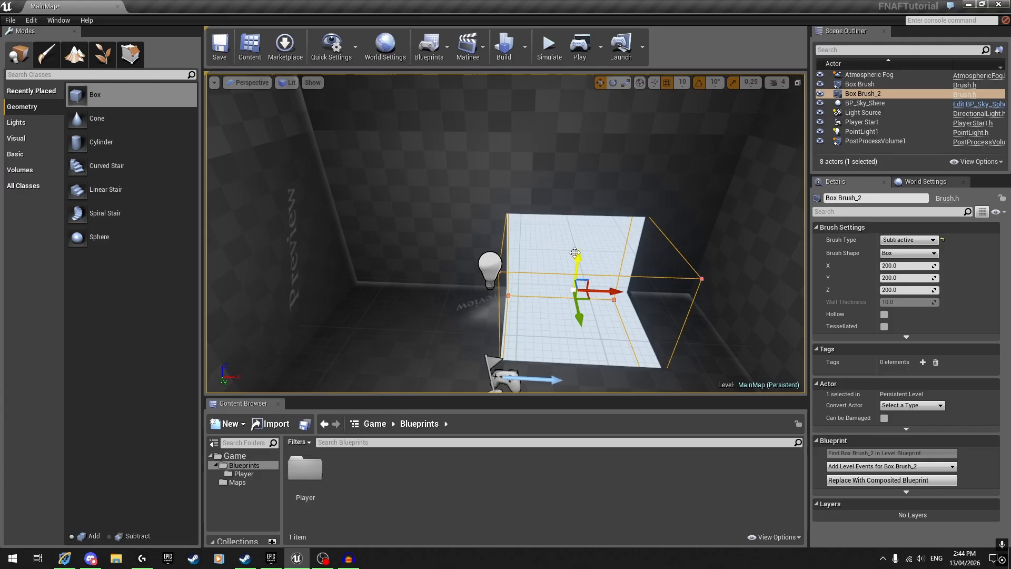
right_drag(578, 211, 577, 211)
mouse_move(562, 159)
right_down()
mouse_move(562, 141)
mouse_move(537, 174)
mouse_move(463, 163)
mouse_move(442, 205)
mouse_move(442, 237)
mouse_move(569, 153)
right_up()
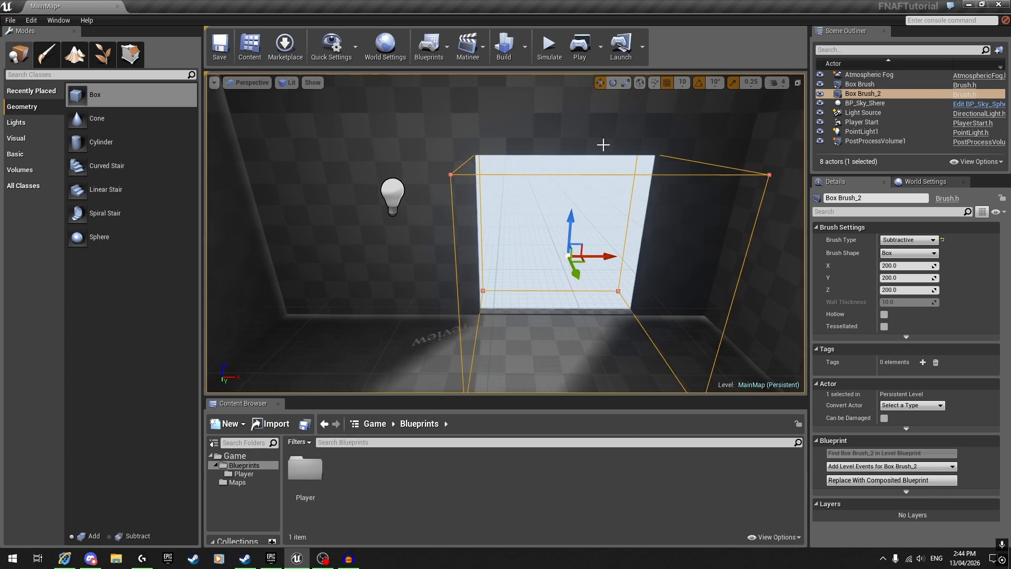
- Turn off position grid snapping and fine-tune the subtractive brush's height so the opening meets the room's floor
click(666, 85)
right_drag(648, 121, 618, 105)
drag(607, 117, 610, 120)
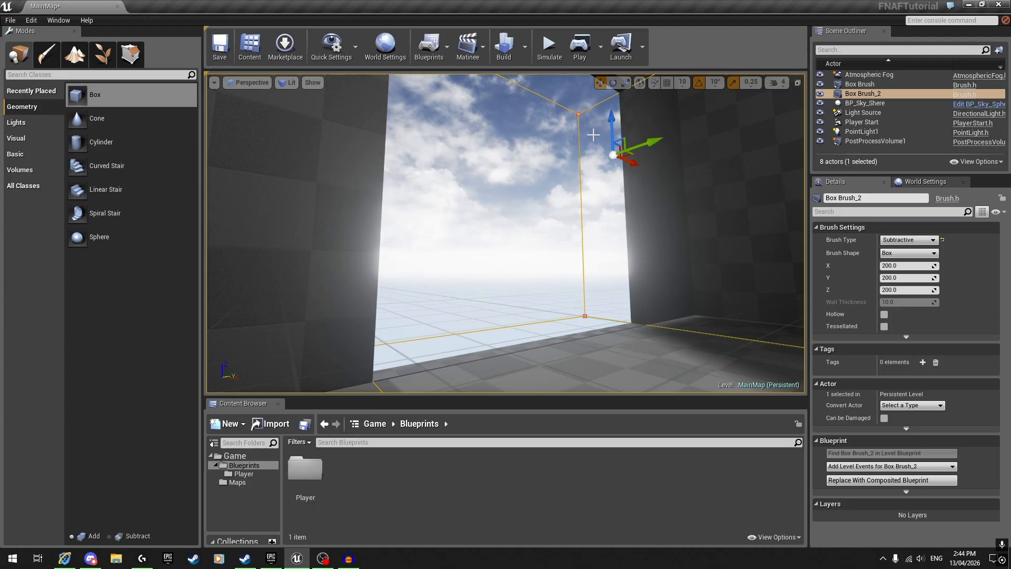
right_drag(593, 135, 566, 130)
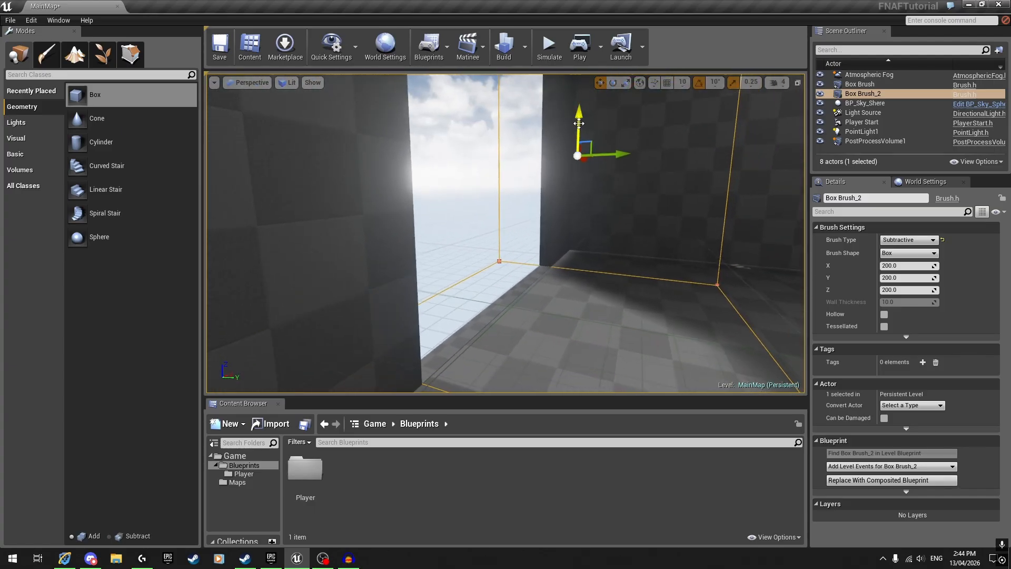
right_drag(546, 196, 546, 197)
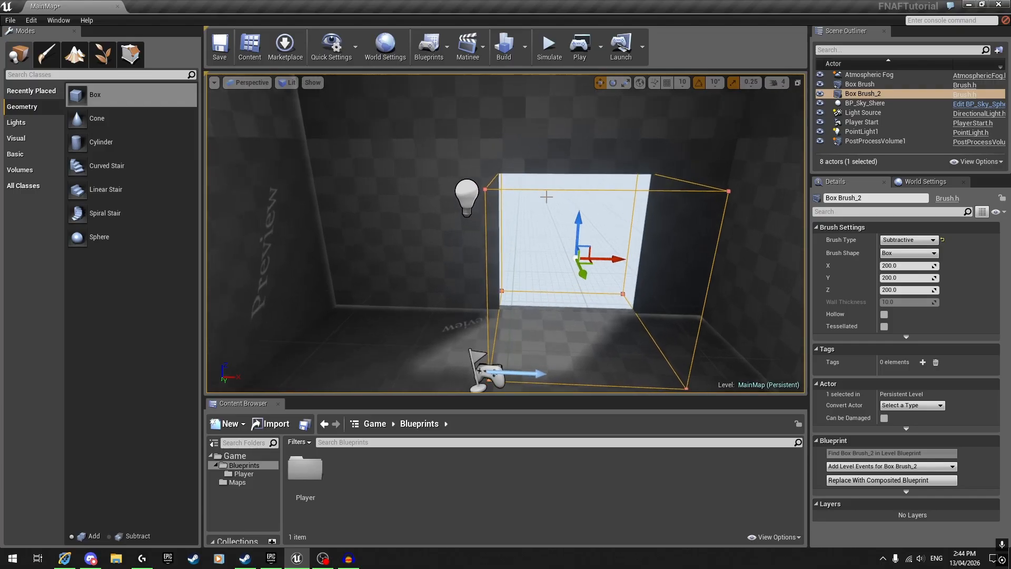
- Shift the subtractive brush along X toward the middle of the wall and scale it narrower along X
drag(611, 256, 604, 260)
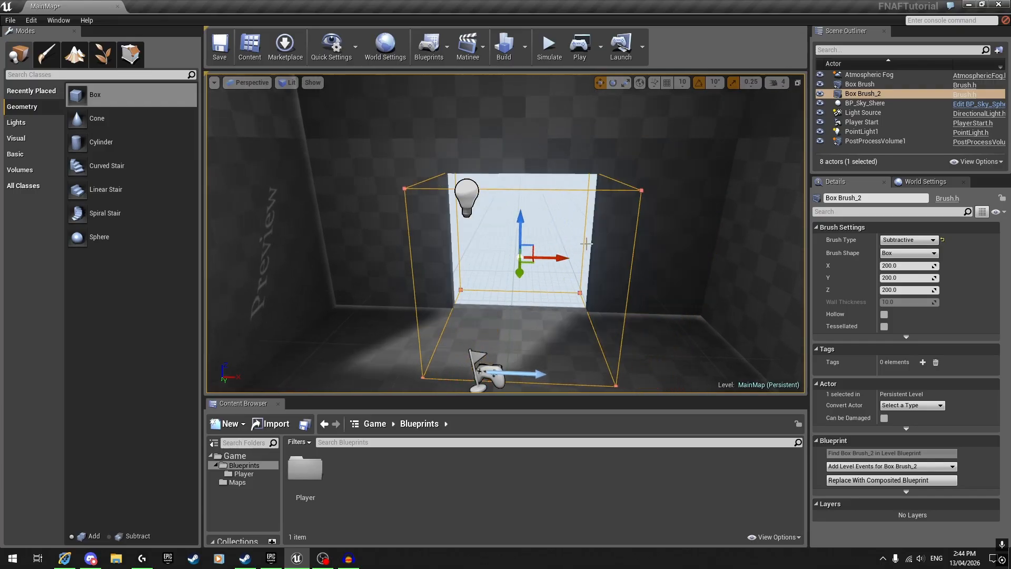
key(ctrl+z)
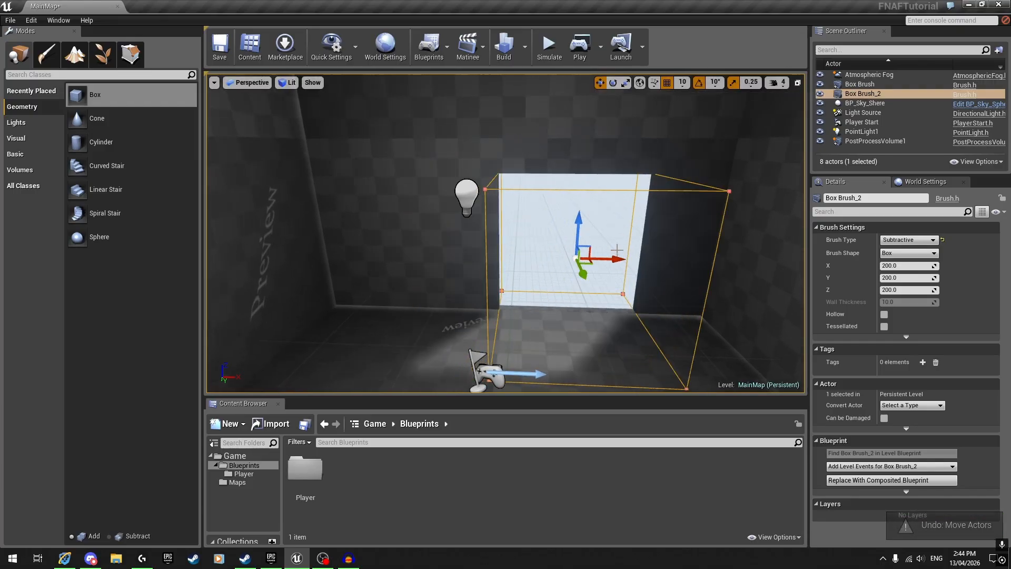
drag(566, 260, 528, 261)
key(w)
mouse_move(528, 262)
right_down()
mouse_move(529, 287)
mouse_move(490, 300)
mouse_move(528, 311)
mouse_move(520, 231)
mouse_move(518, 262)
right_up()
key(s)
key(r)
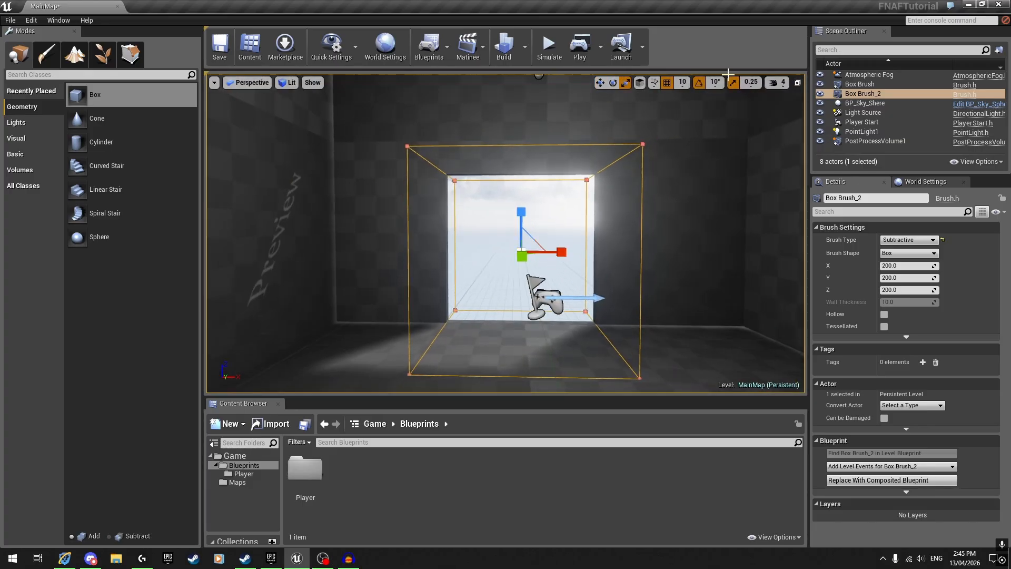
drag(562, 252, 545, 253)
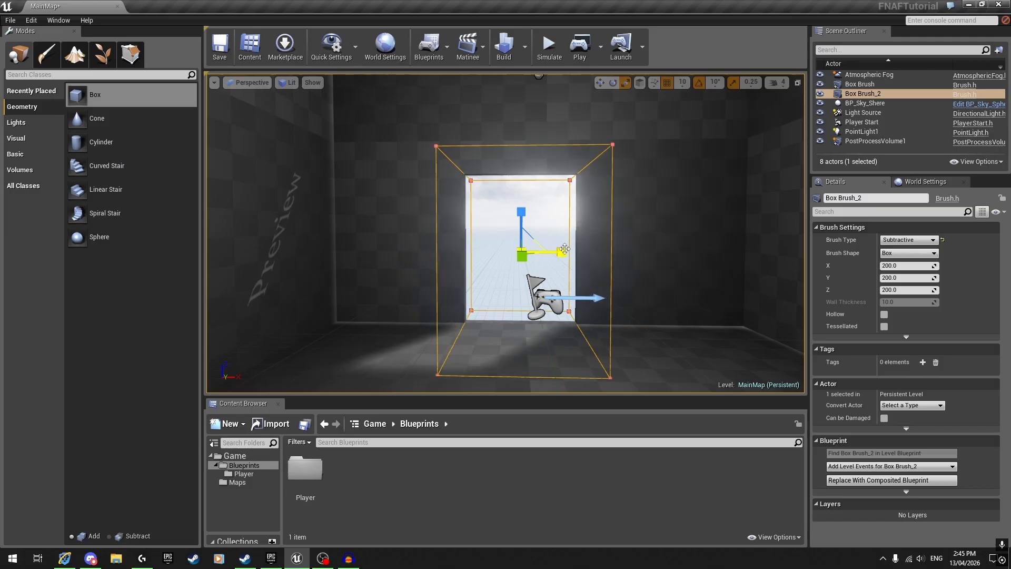
- Test-play the level to check the doorway opening from the player's view
key(d)
right_drag(558, 242, 527, 234)
click(587, 33)
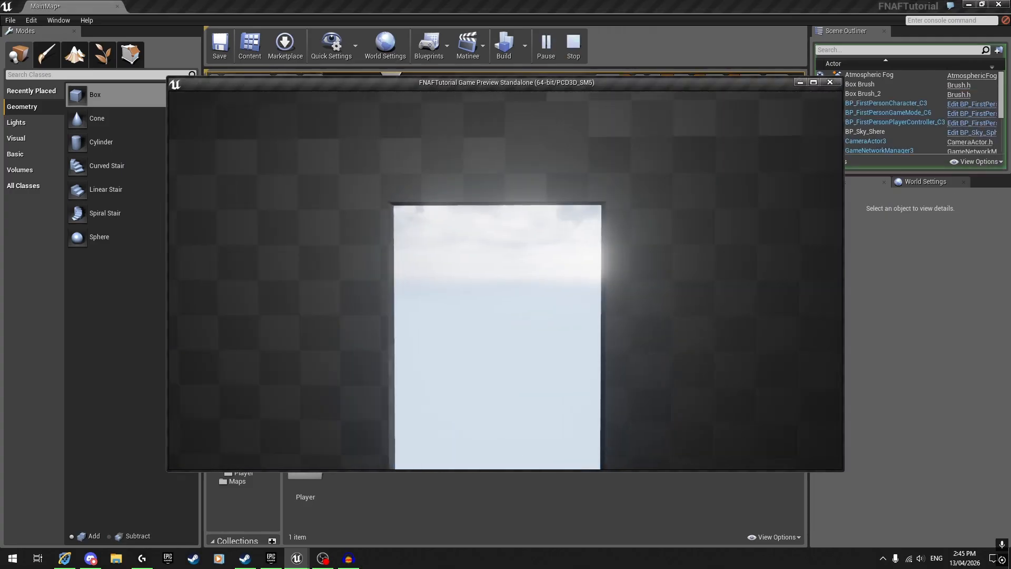
- End the play test and scale the subtractive doorway brush taller along Z
key(Escape)
key(a)
mouse_move(486, 173)
right_down()
mouse_move(501, 195)
mouse_move(486, 173)
right_up()
key(w)
key(r)
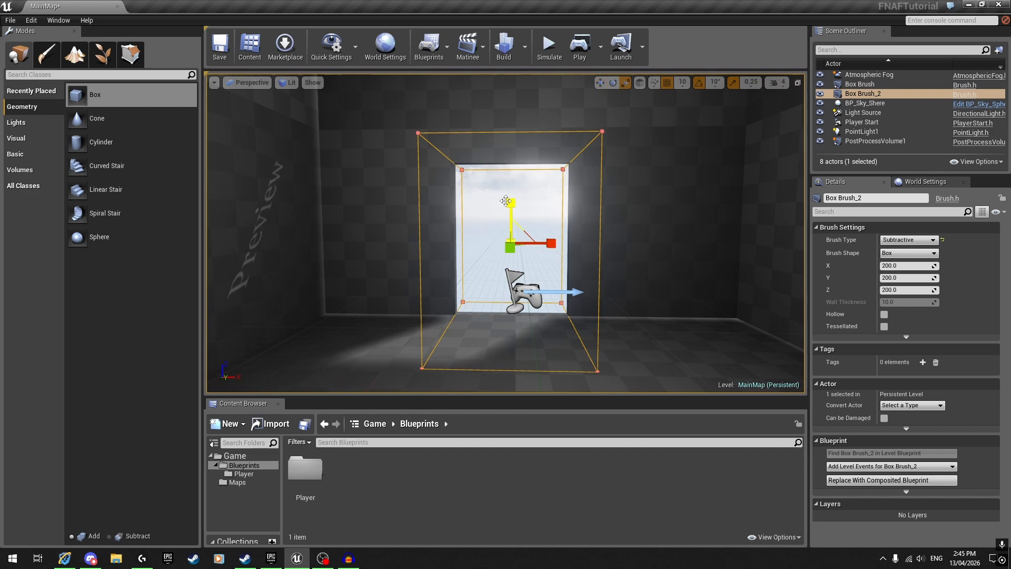
drag(509, 204, 508, 174)
- Turn off position grid snapping and lower the subtractive brush slightly so the opening meets the room's floor
mouse_move(509, 174)
right_down()
mouse_move(514, 211)
mouse_move(532, 177)
mouse_move(495, 221)
right_up()
key(w)
click(668, 83)
right_drag(495, 184, 525, 139)
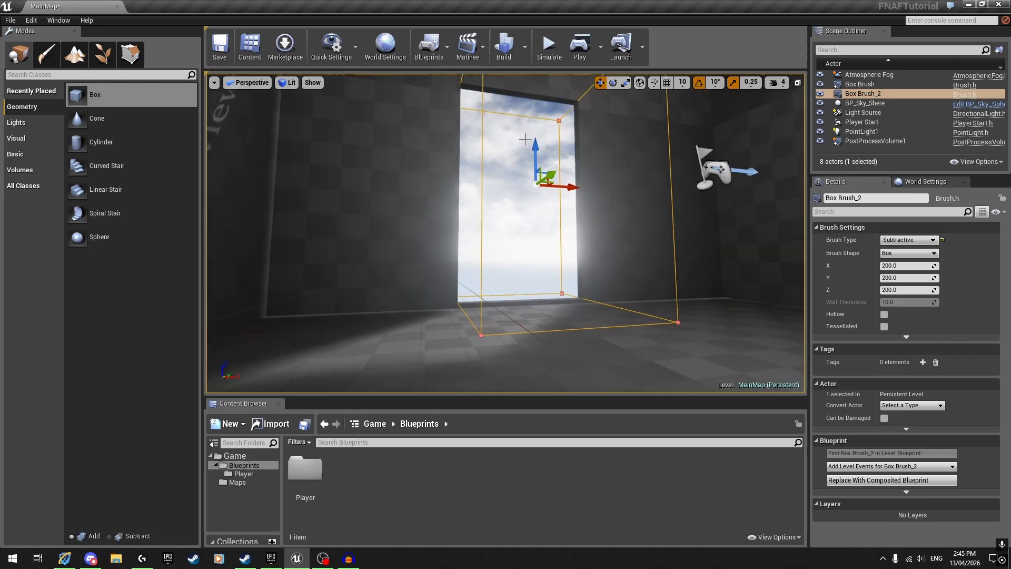
drag(534, 142, 534, 147)
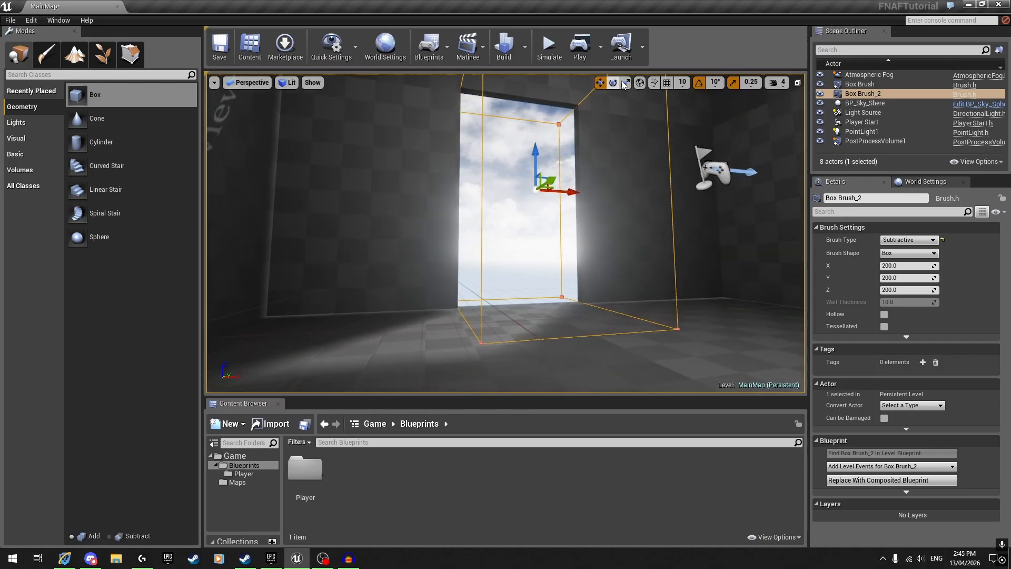
mouse_move(597, 125)
right_down()
mouse_move(548, 153)
mouse_move(584, 257)
right_up()
- Test-play the level to check the taller doorway and its threshold from the player's view
click(580, 48)
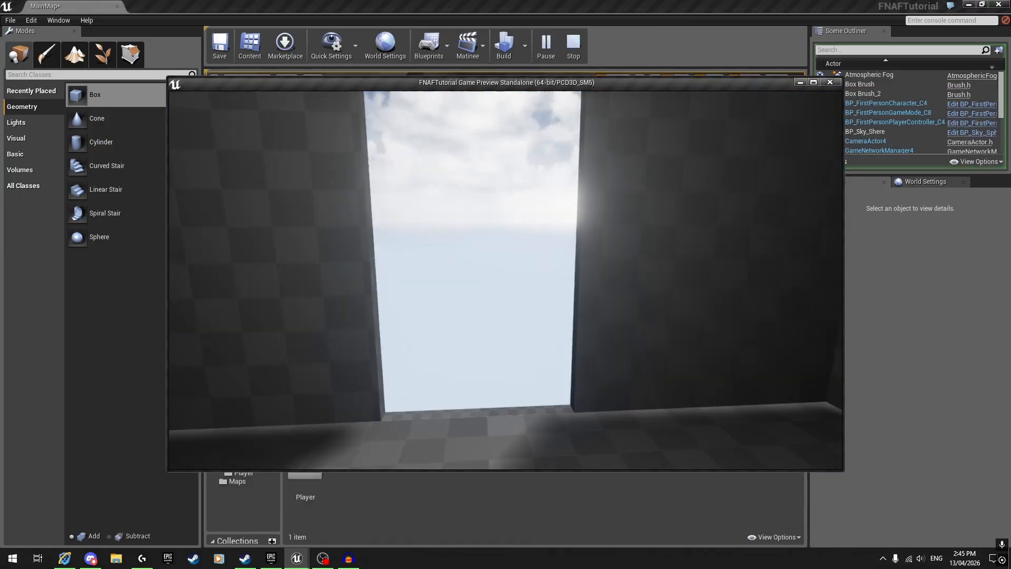
key(Escape)
mouse_move(465, 230)
right_down()
mouse_move(527, 250)
mouse_move(465, 230)
right_up()
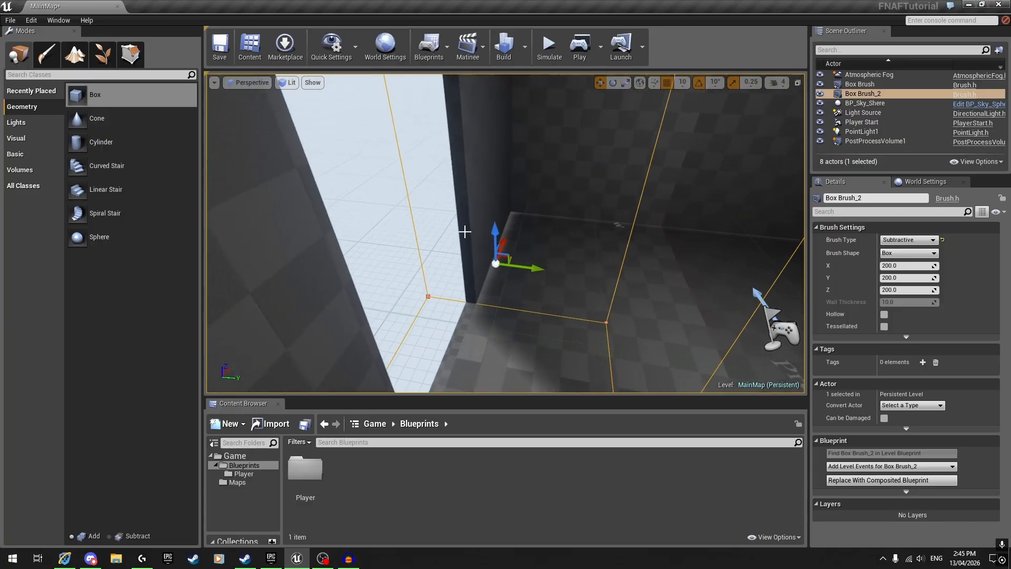
right_drag(523, 210, 510, 208)
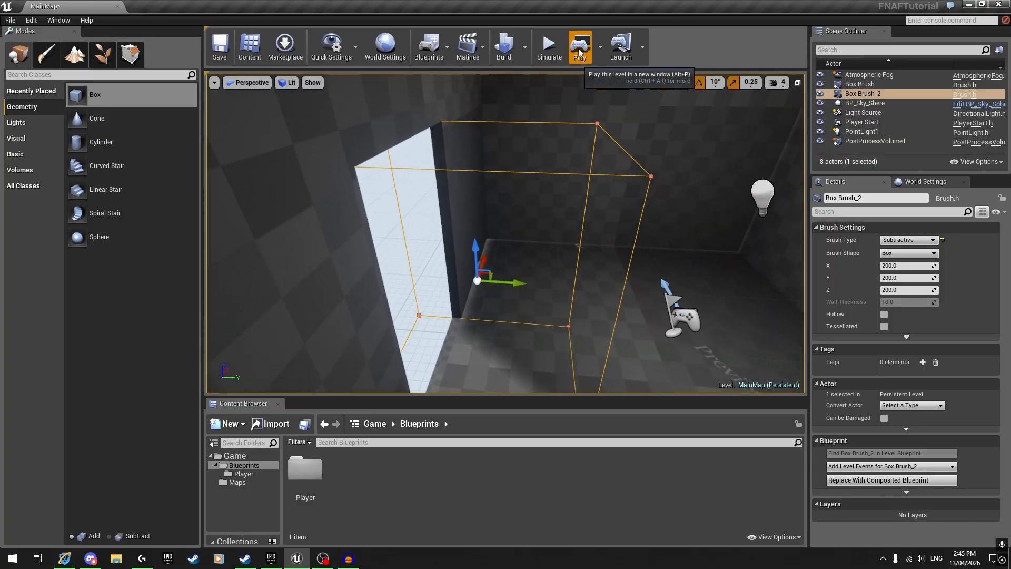
click(579, 46)
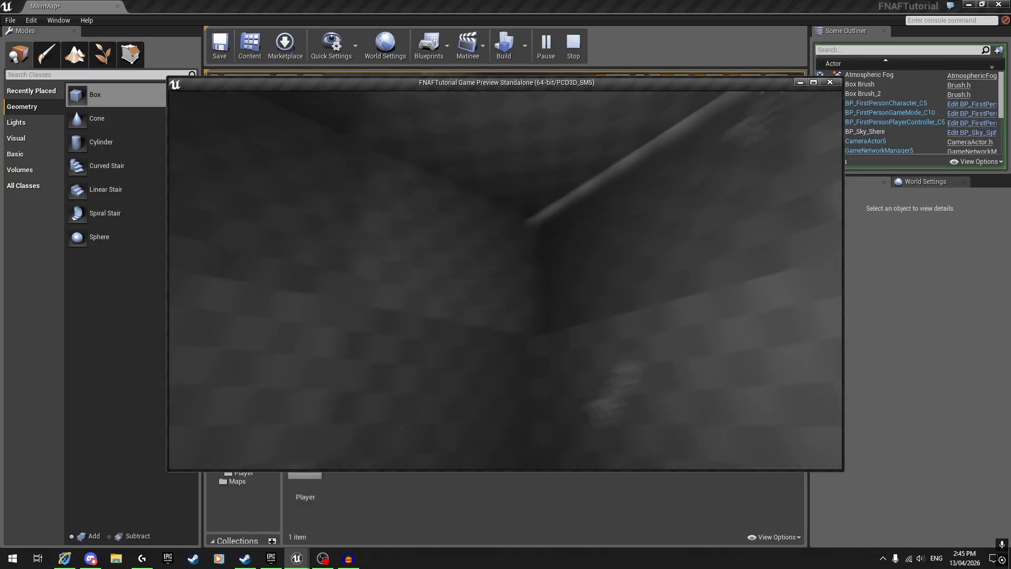
key(Escape)
- Scale the subtractive brush thinner along Y and shift it so it only spans the doorway wall
drag(517, 281, 467, 282)
key(w)
right_drag(483, 275, 521, 236)
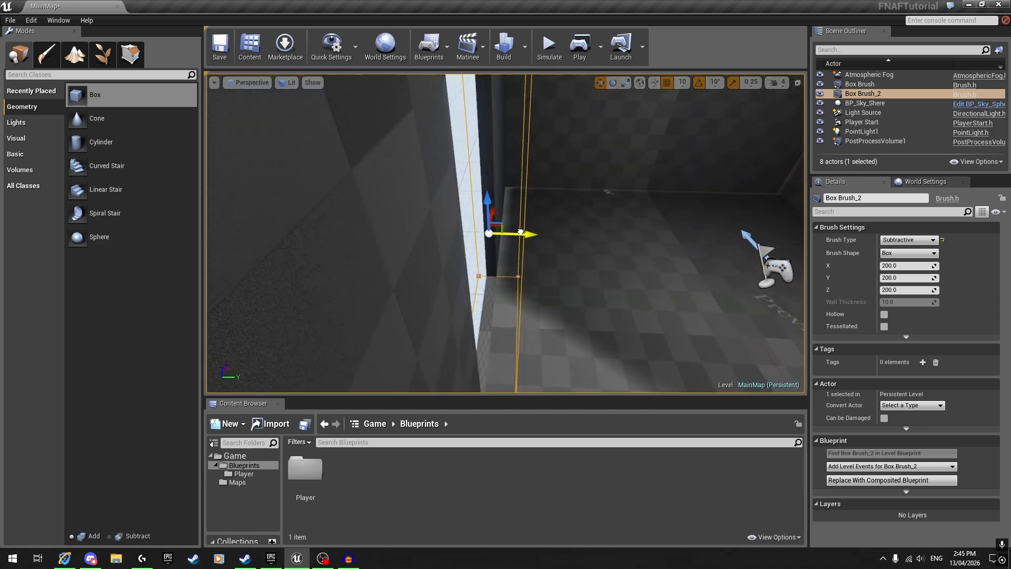
drag(521, 232, 514, 234)
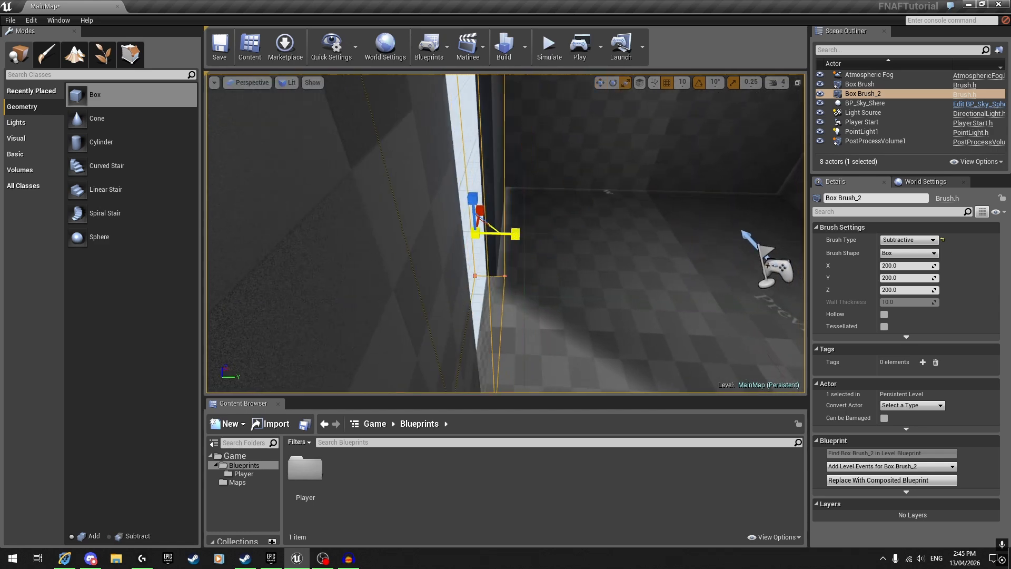
key(w)
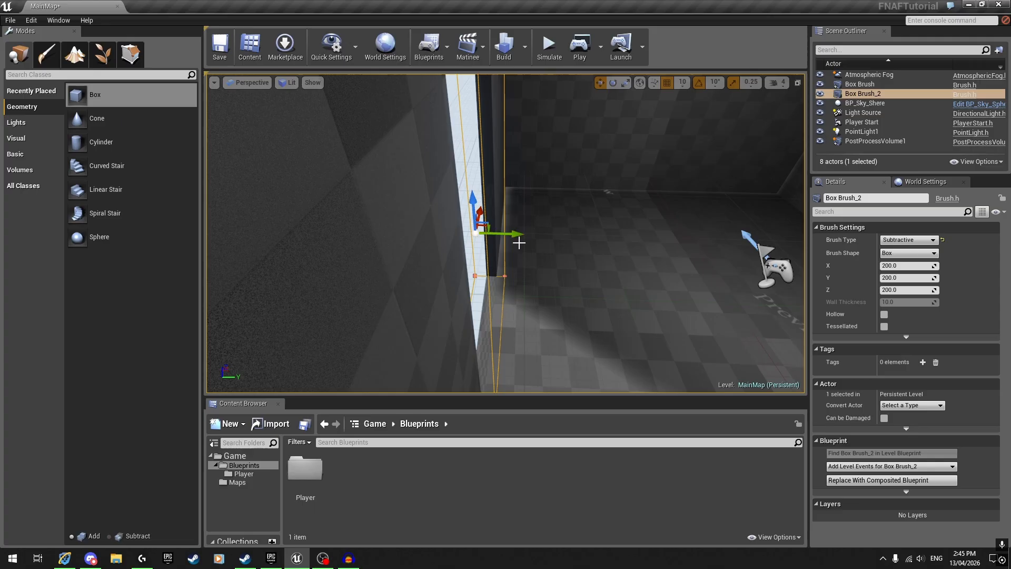
mouse_move(522, 254)
right_down()
mouse_move(518, 244)
mouse_move(585, 249)
mouse_move(511, 258)
mouse_move(523, 255)
right_up()
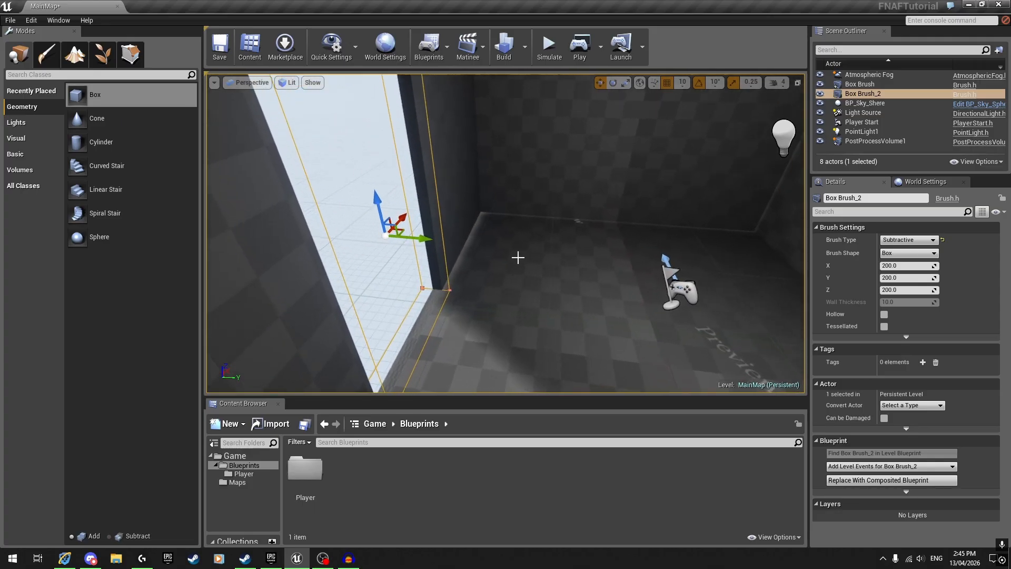
- Duplicate the doorway brush along Y and move the copy into the opposite wall to cut a second doorway
alt+drag(424, 239, 585, 248)
key(alt+z)
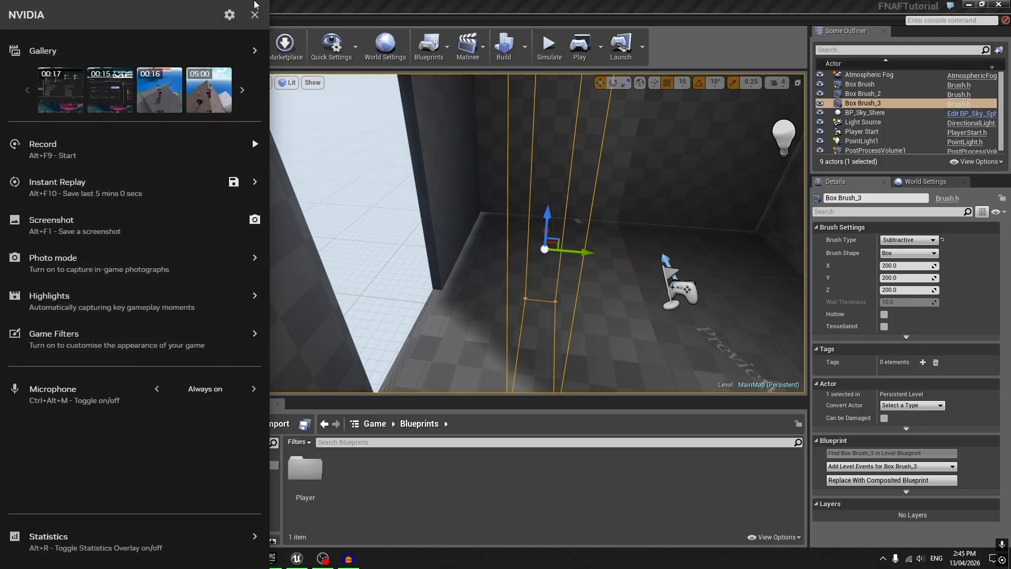
click(255, 15)
right_drag(435, 241, 547, 253)
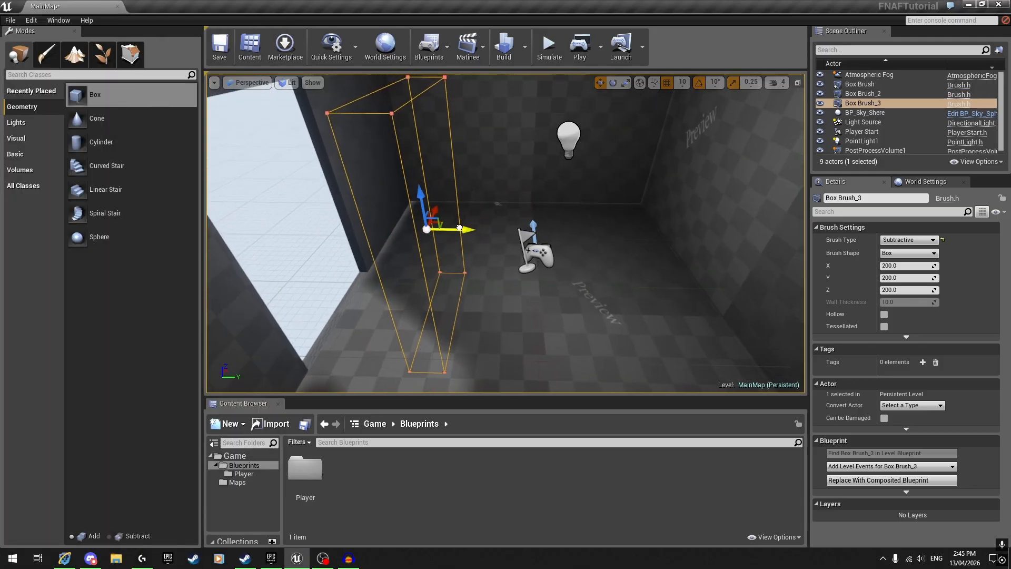
drag(459, 228, 790, 230)
right_drag(697, 238, 642, 232)
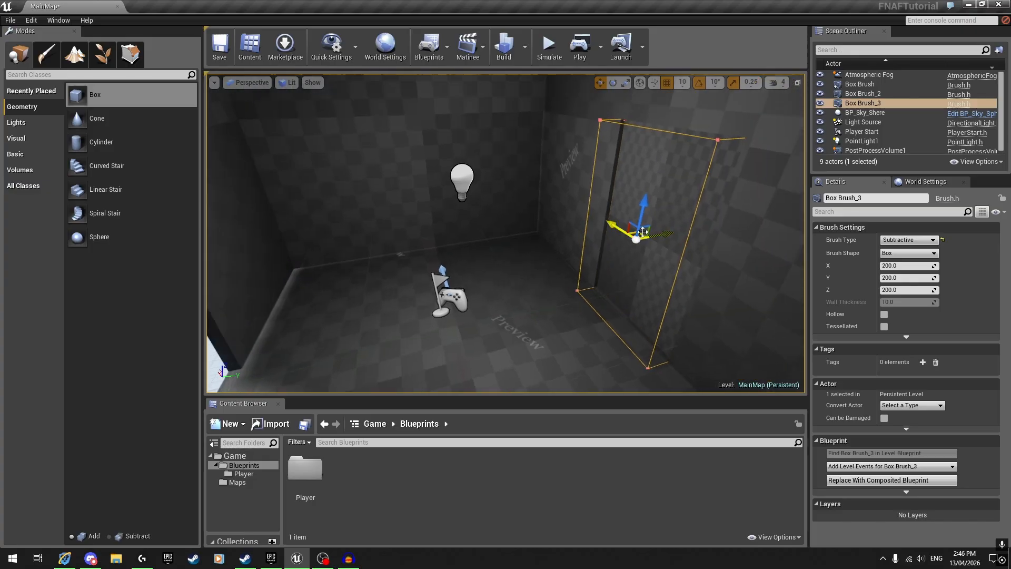
drag(673, 234, 682, 234)
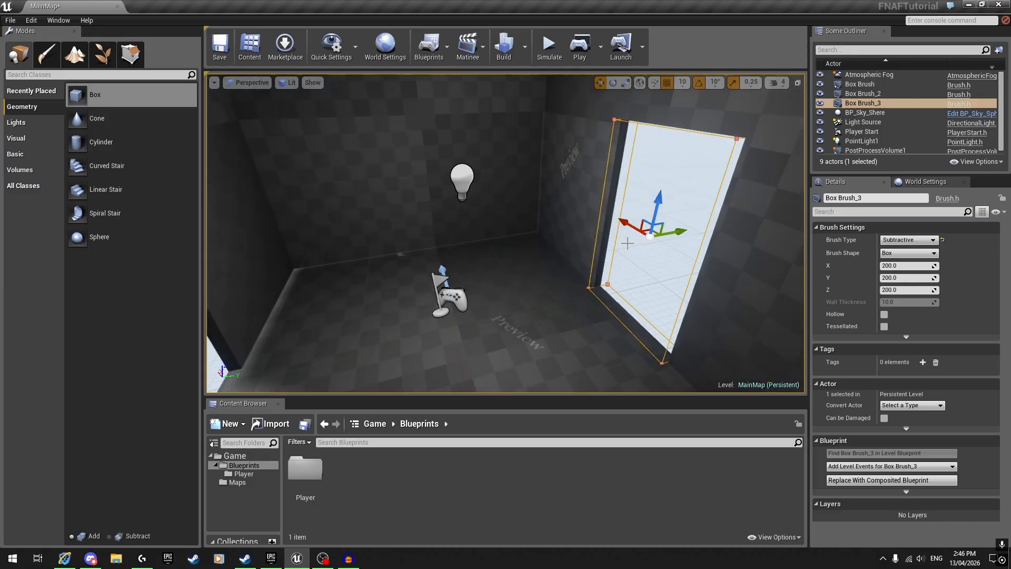
- Select the first doorway brush at its threshold and fine-tune its height against the room's floor
mouse_move(627, 242)
right_down()
mouse_move(590, 227)
mouse_move(505, 259)
mouse_move(519, 263)
mouse_move(563, 237)
mouse_move(532, 263)
mouse_move(684, 274)
mouse_move(547, 237)
mouse_move(400, 237)
mouse_move(442, 268)
mouse_move(416, 290)
right_up()
key(Escape)
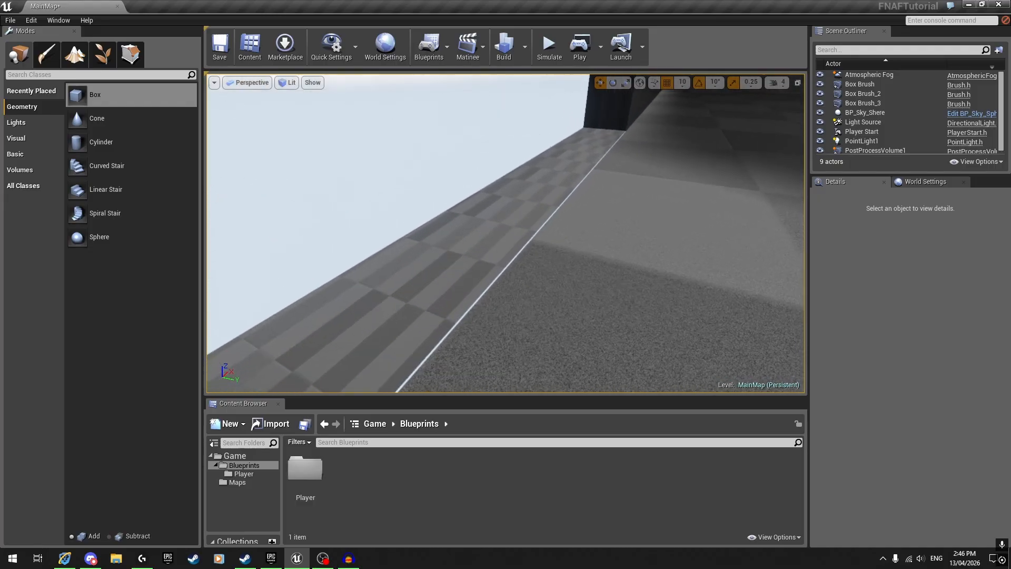
right_drag(509, 246, 509, 256)
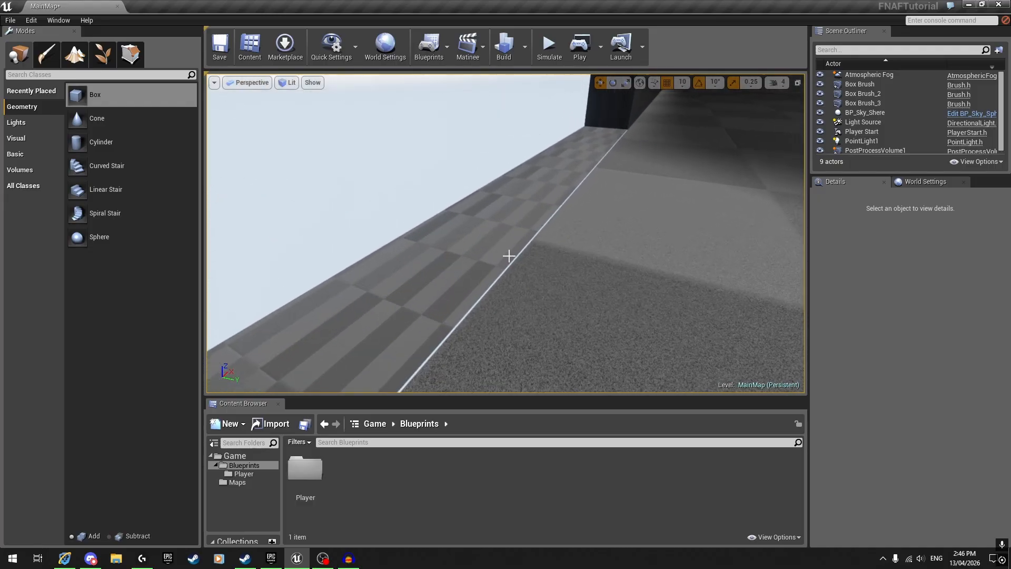
click(512, 241)
key(f)
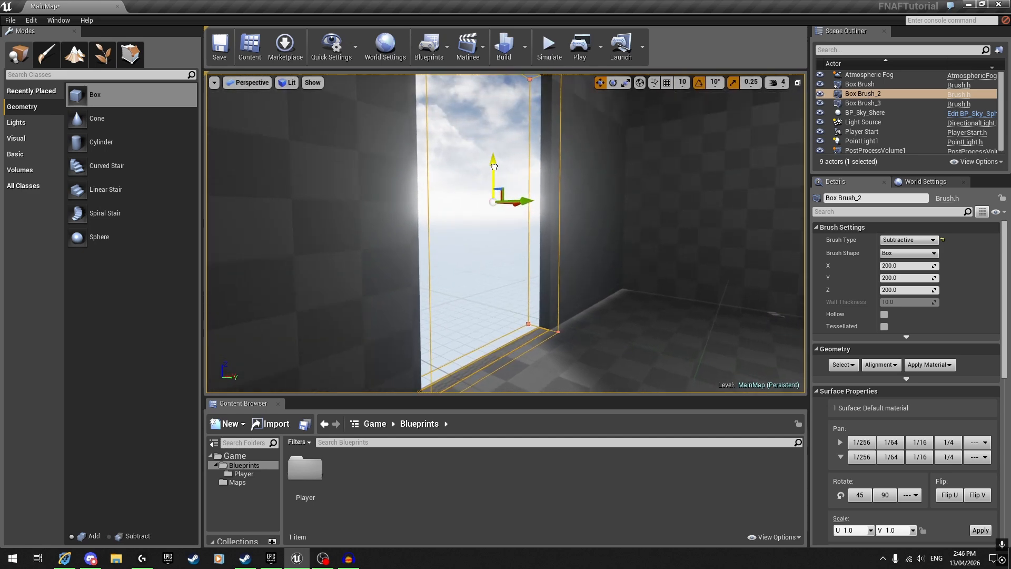
right_drag(491, 165, 621, 182)
key(w)
right_drag(443, 222, 451, 201)
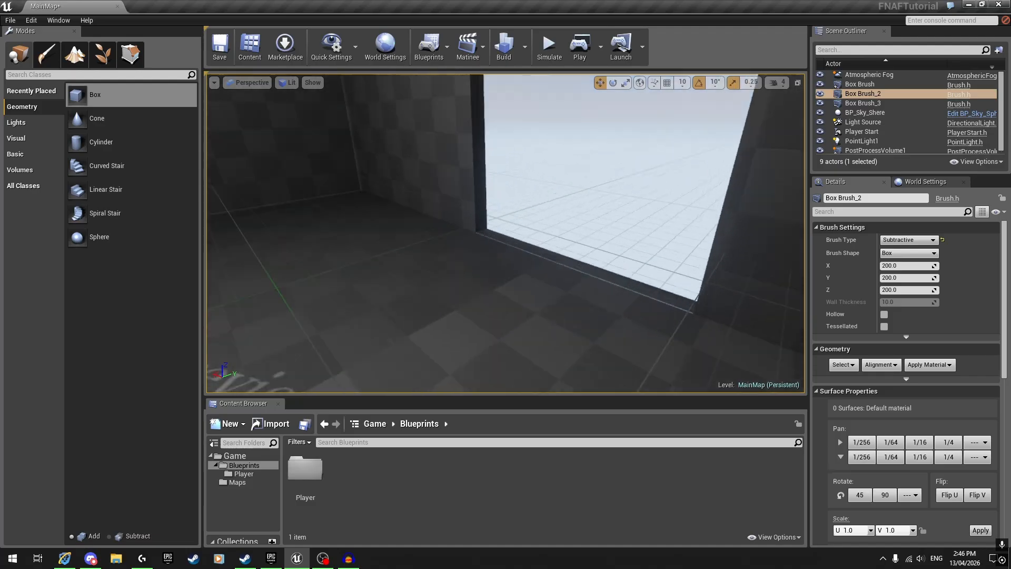
- Adjust the second doorway brush's height at the floor, readjust the first doorway brush, and deselect it
click(451, 201)
key(f)
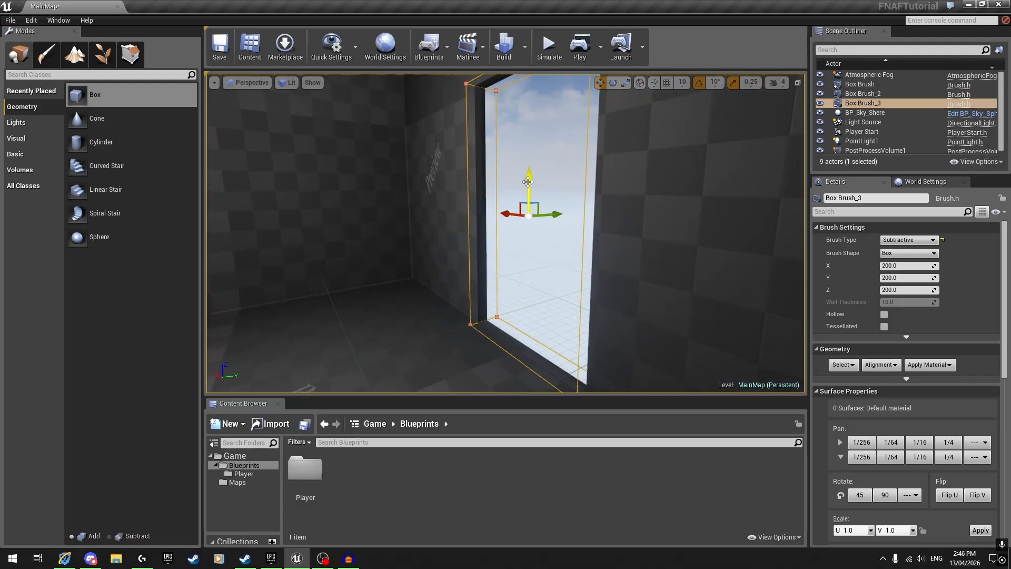
mouse_move(502, 188)
right_down()
mouse_move(458, 221)
mouse_move(417, 185)
mouse_move(379, 206)
mouse_move(364, 195)
mouse_move(401, 211)
mouse_move(422, 195)
mouse_move(505, 221)
mouse_move(432, 211)
mouse_move(426, 198)
mouse_move(498, 189)
right_up()
click(519, 246)
right_drag(519, 246, 535, 210)
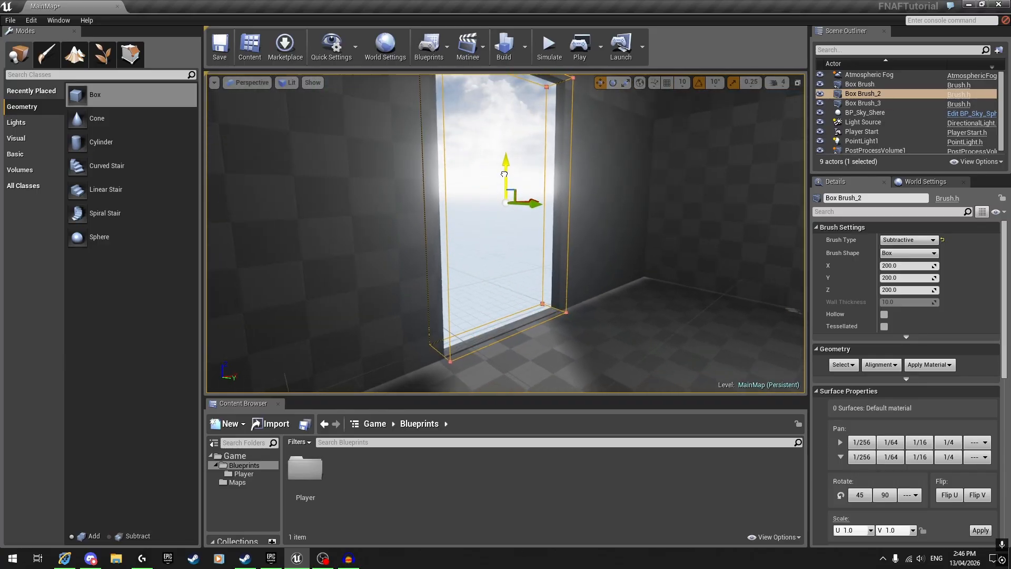
key(Escape)
mouse_move(500, 176)
right_down()
mouse_move(495, 237)
mouse_move(559, 205)
mouse_move(538, 174)
mouse_move(498, 150)
mouse_move(466, 209)
right_up()
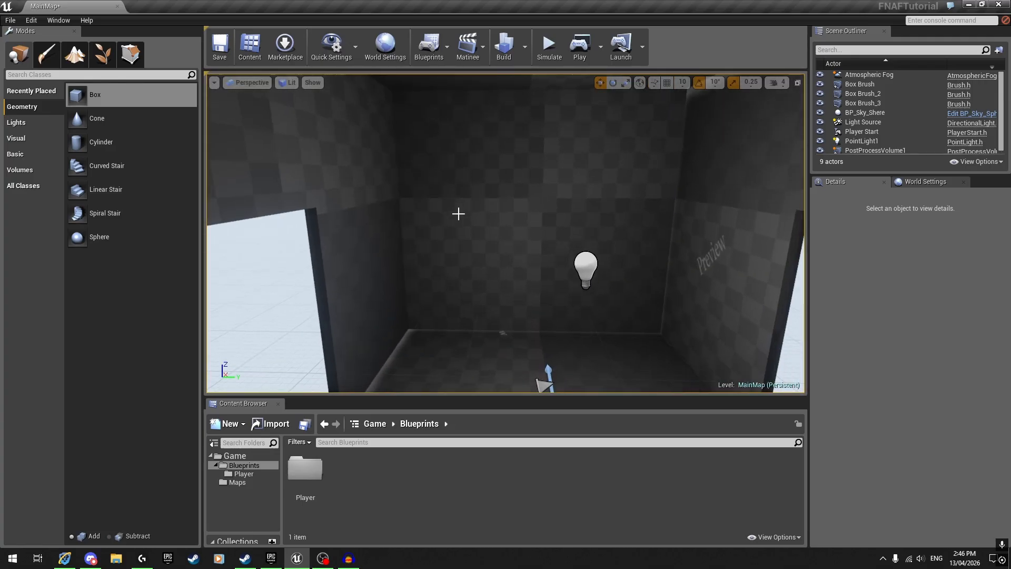
- Save all changes to the map and project
click(8, 20)
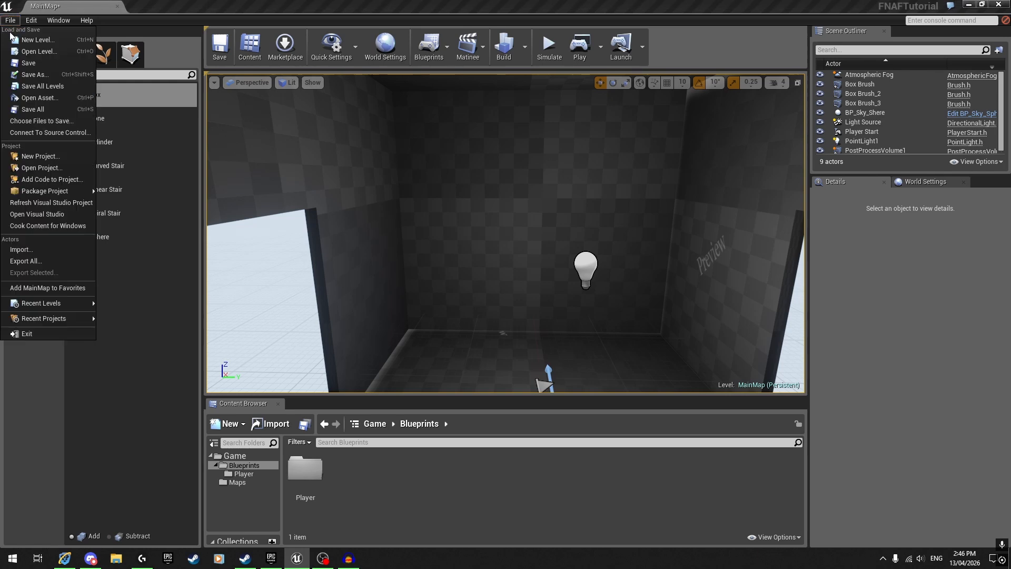
click(14, 109)
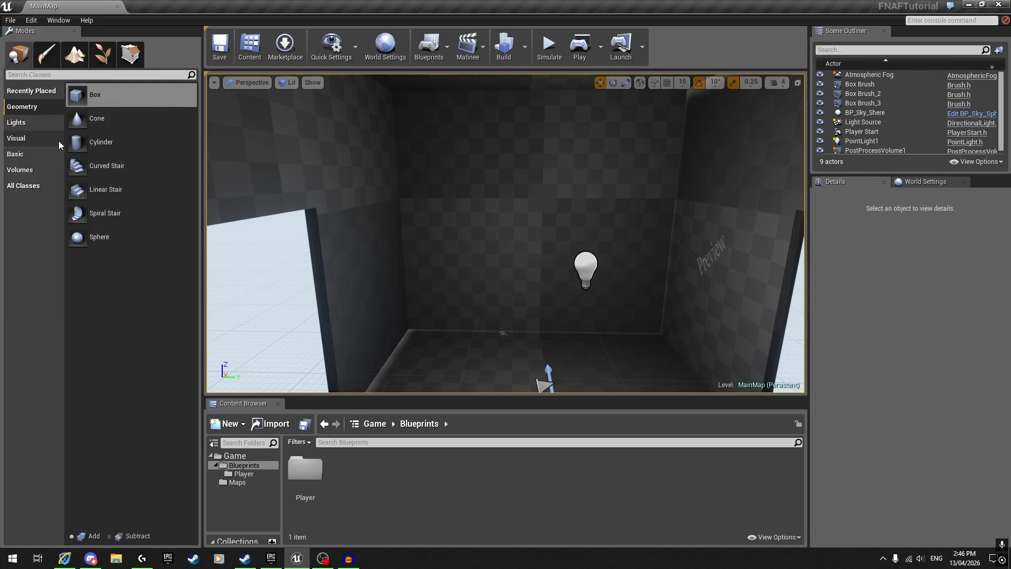
right_drag(544, 174, 492, 158)
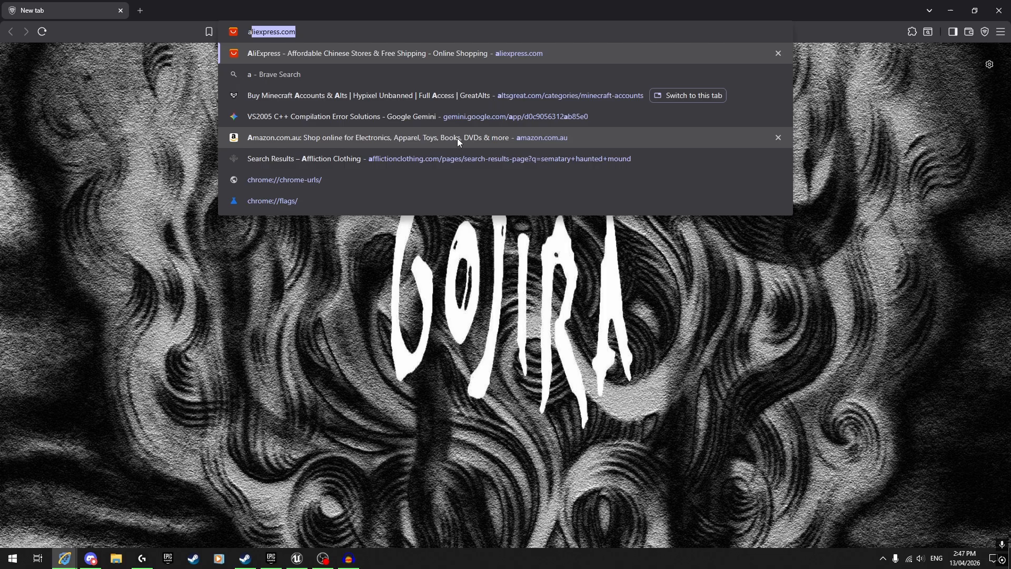
- Switch to the Brave browser and open ambientcg.com in the new tab
key(BackSpace)
key(BackSpace)
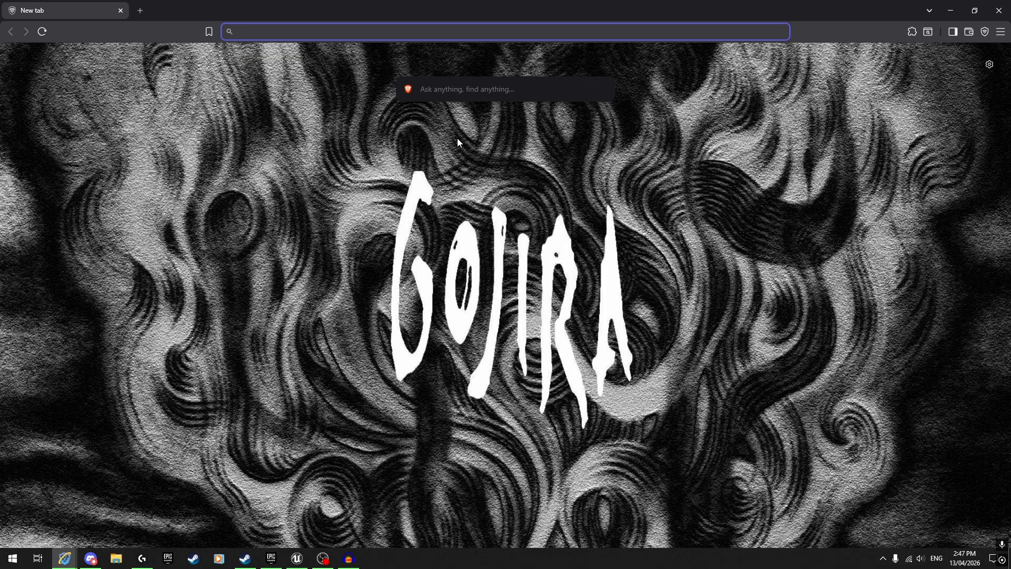
text(am)
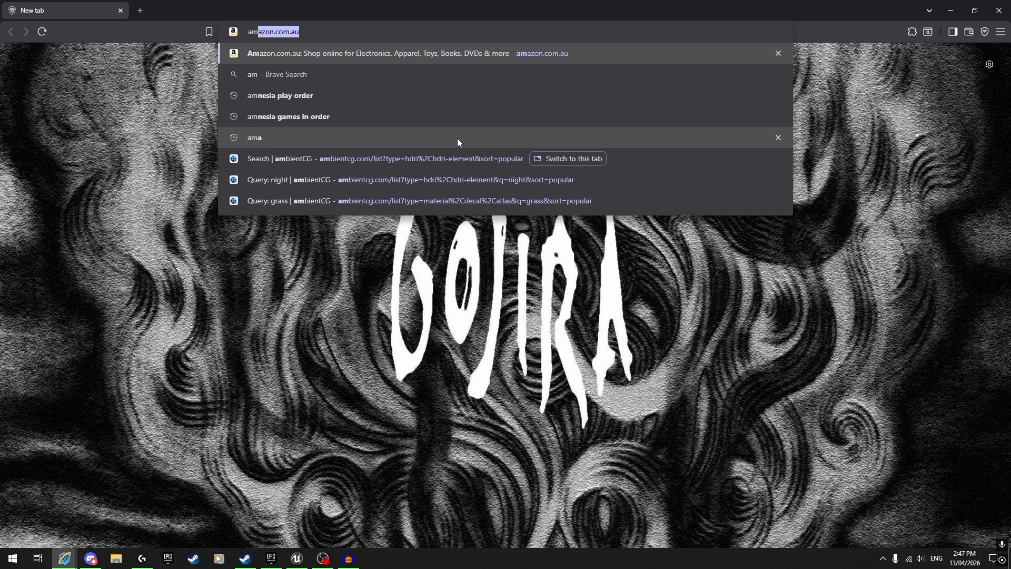
text(bi)
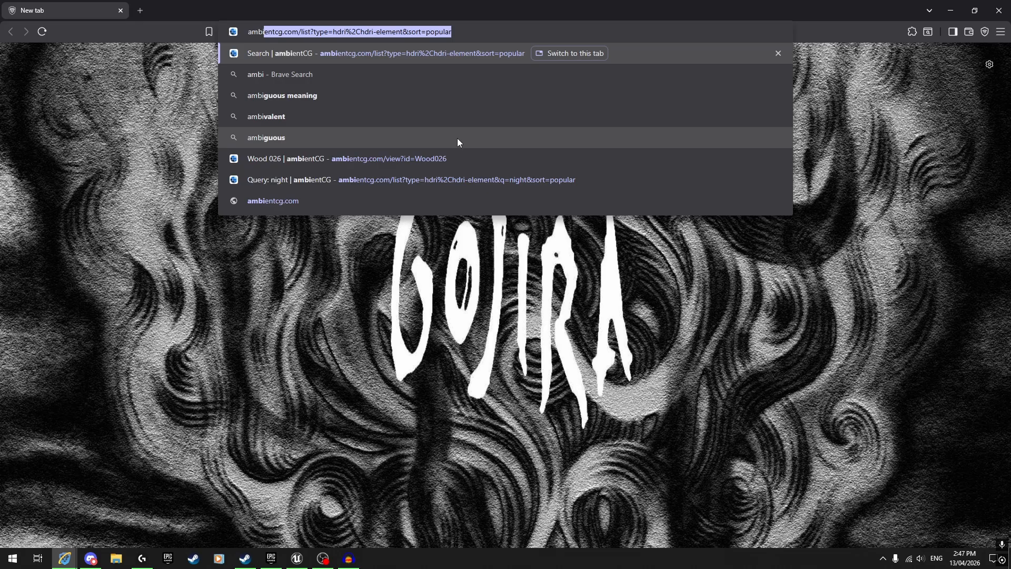
key(Right)
key(BackSpace)
key(BackSpace)
key(BackSpace)
key(BackSpace)
key(BackSpace)
key(BackSpace)
key(BackSpace)
key(BackSpace)
key(BackSpace)
key(BackSpace)
key(BackSpace)
key(BackSpace)
key(BackSpace)
key(BackSpace)
key(BackSpace)
key(BackSpace)
key(BackSpace)
key(BackSpace)
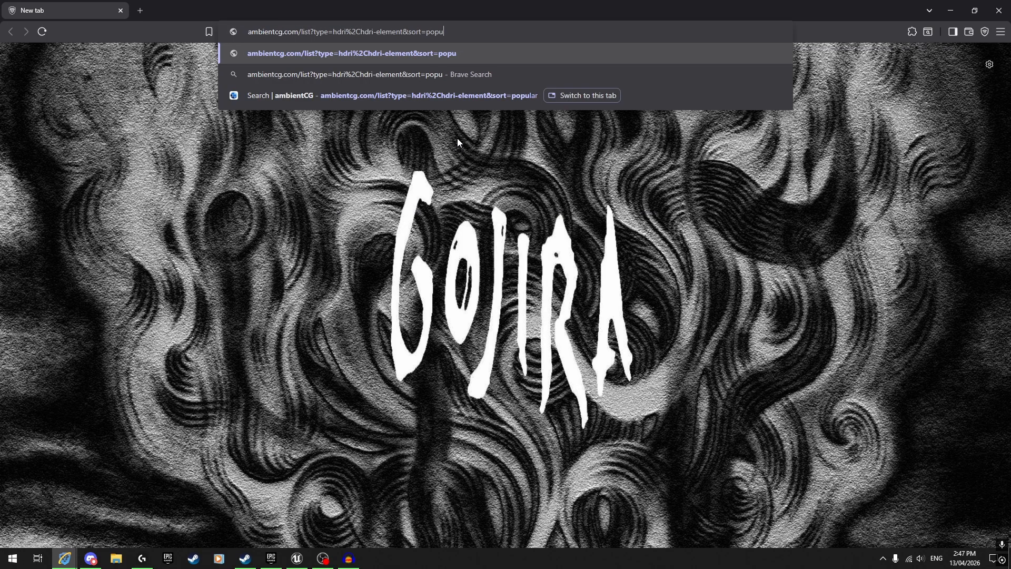
key(BackSpace)
key(BackSpace)
key(BackSpace)
key(BackSpace)
key(BackSpace)
key(BackSpace)
key(BackSpace)
key(BackSpace)
key(BackSpace)
key(BackSpace)
key(BackSpace)
key(BackSpace)
key(BackSpace)
key(BackSpace)
key(BackSpace)
key(BackSpace)
key(BackSpace)
key(BackSpace)
key(BackSpace)
key(BackSpace)
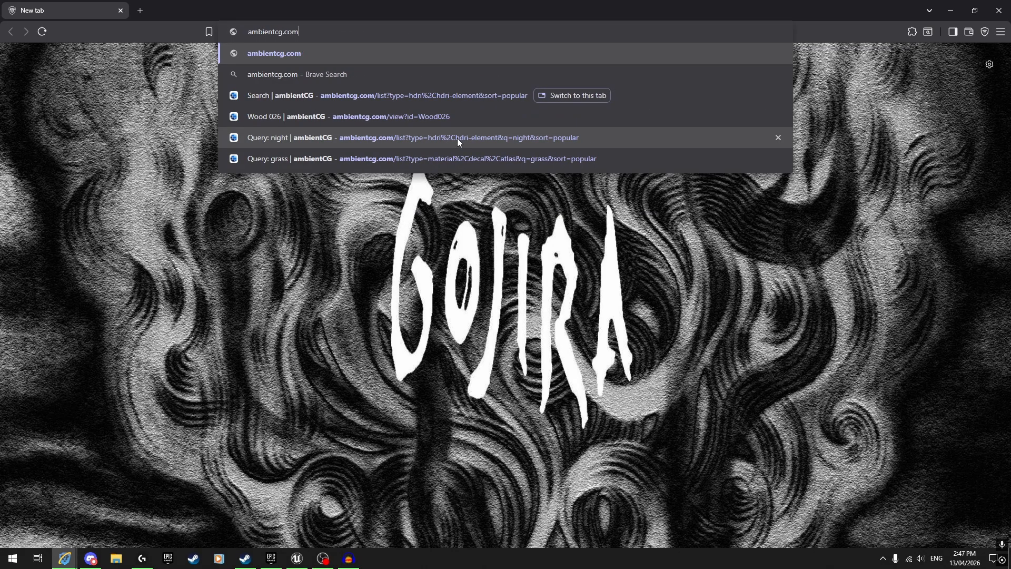
key(Return)
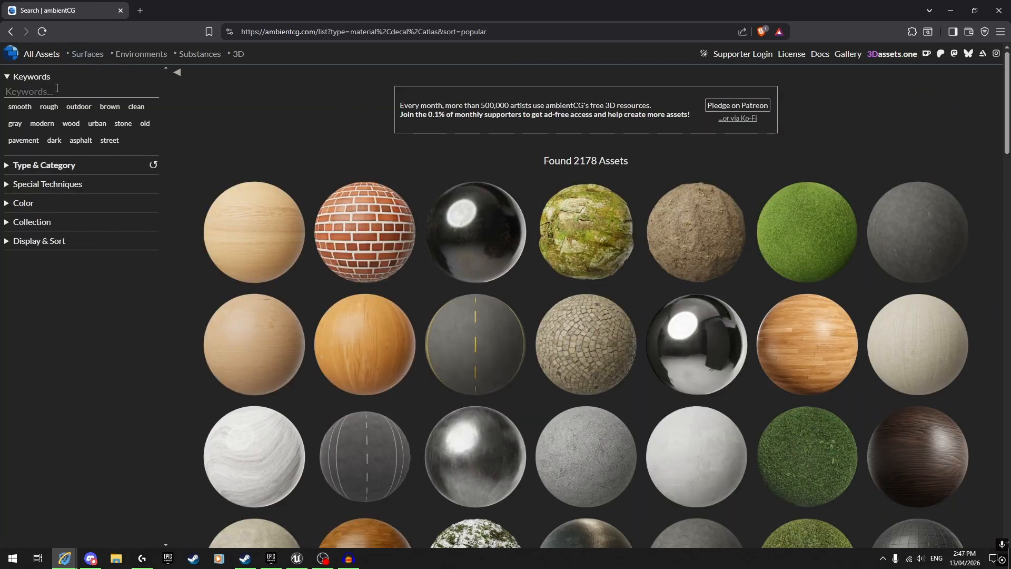
- Search the ambientCG assets for "Tile" and open the checkered marble material Tiles 074
click(57, 89)
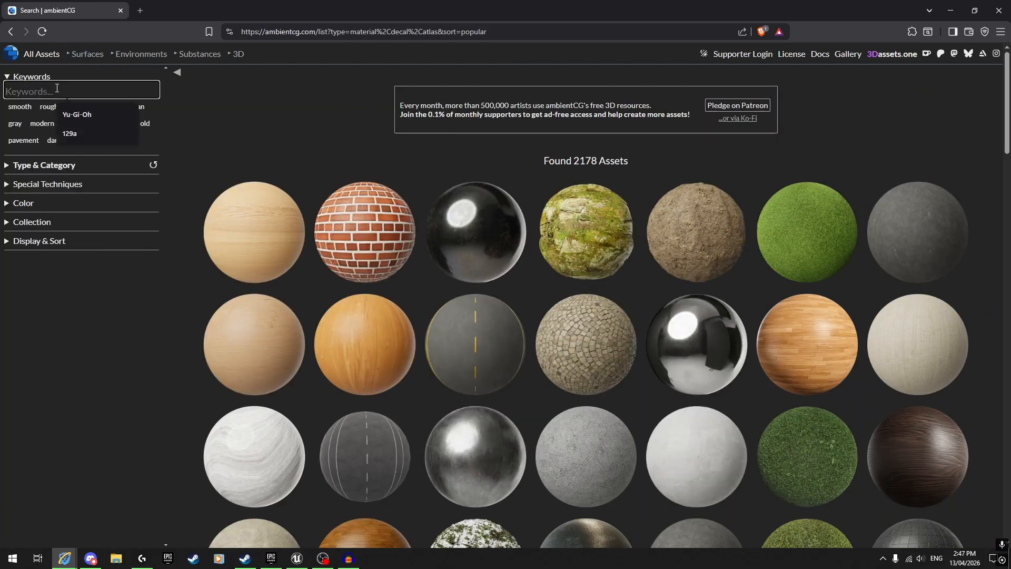
text(Tile)
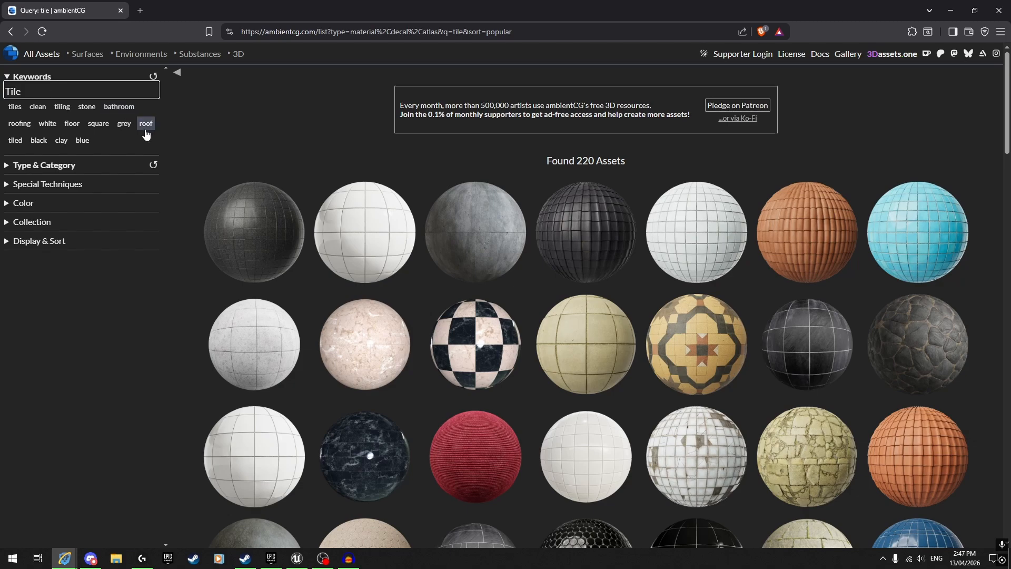
scroll(398, 300, down, 6)
scroll(448, 295, up, 6)
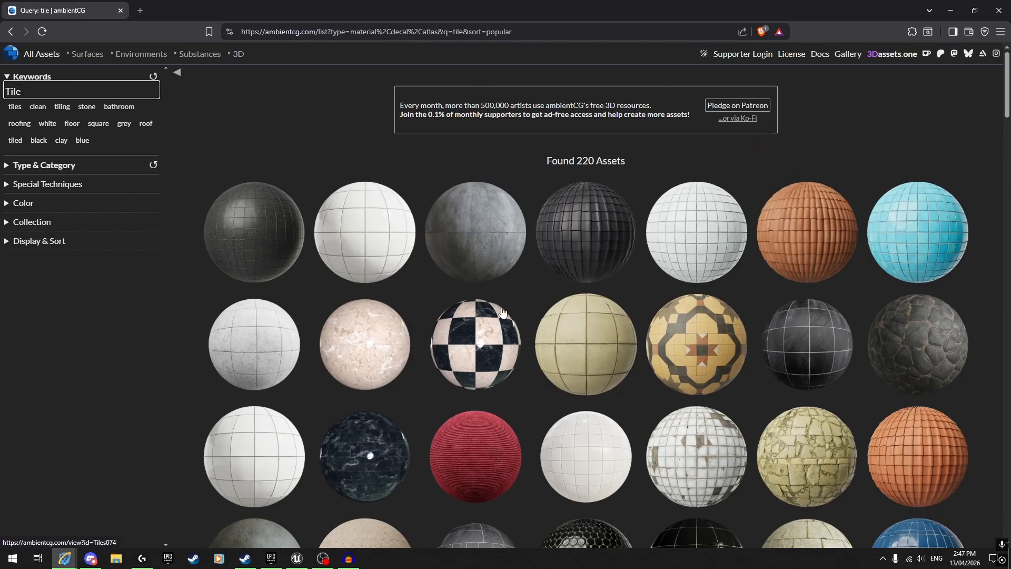
scroll(483, 293, down, 1)
click(483, 289)
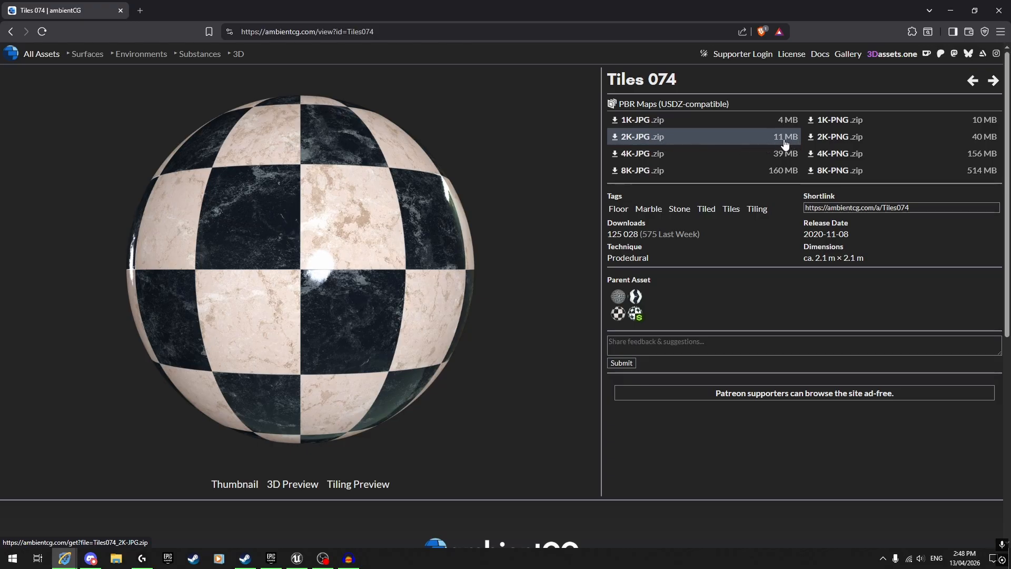
- Download the 2K-JPG zip of Tiles 074 and save it to the Desktop
click(715, 138)
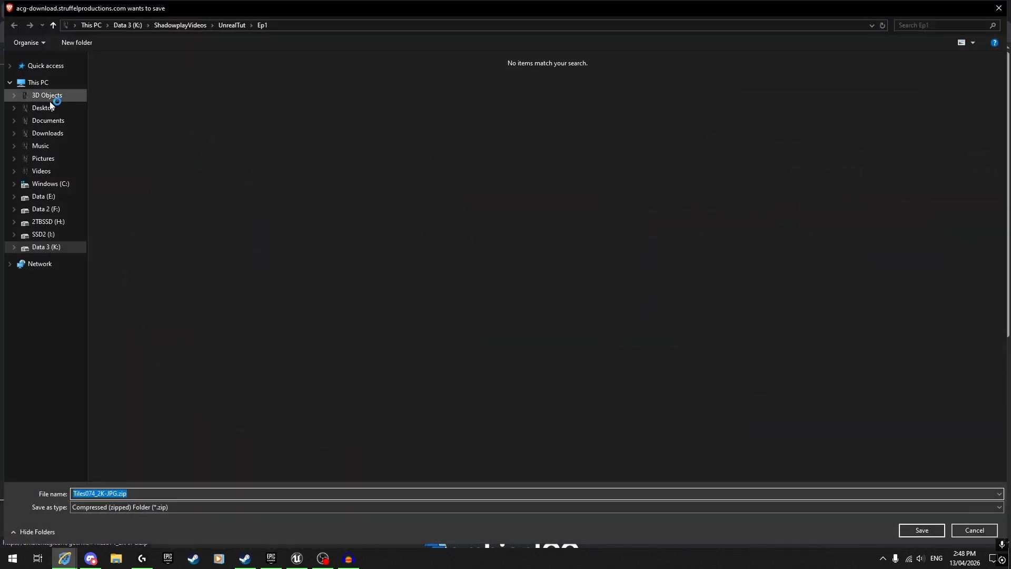
click(47, 107)
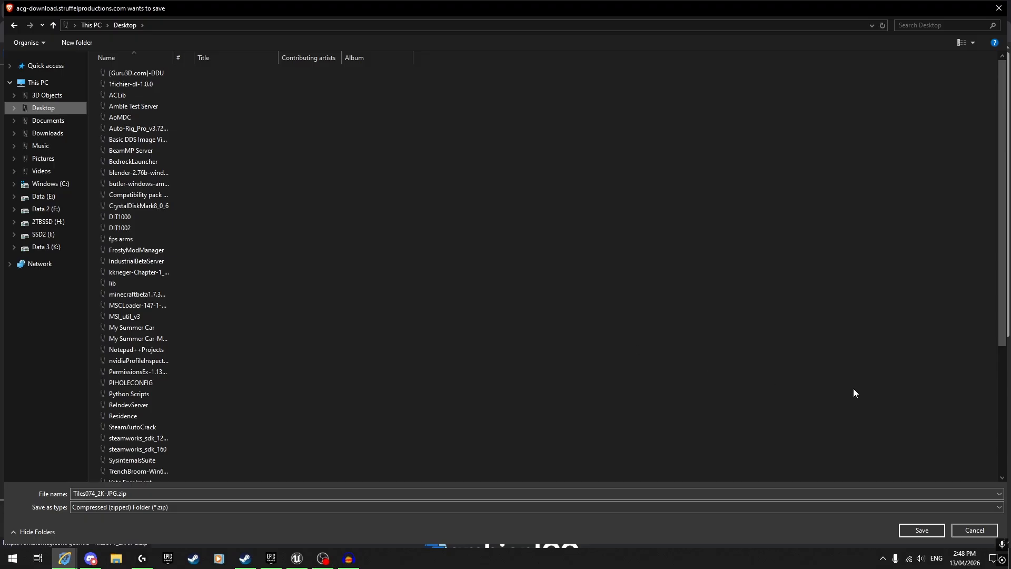
click(937, 531)
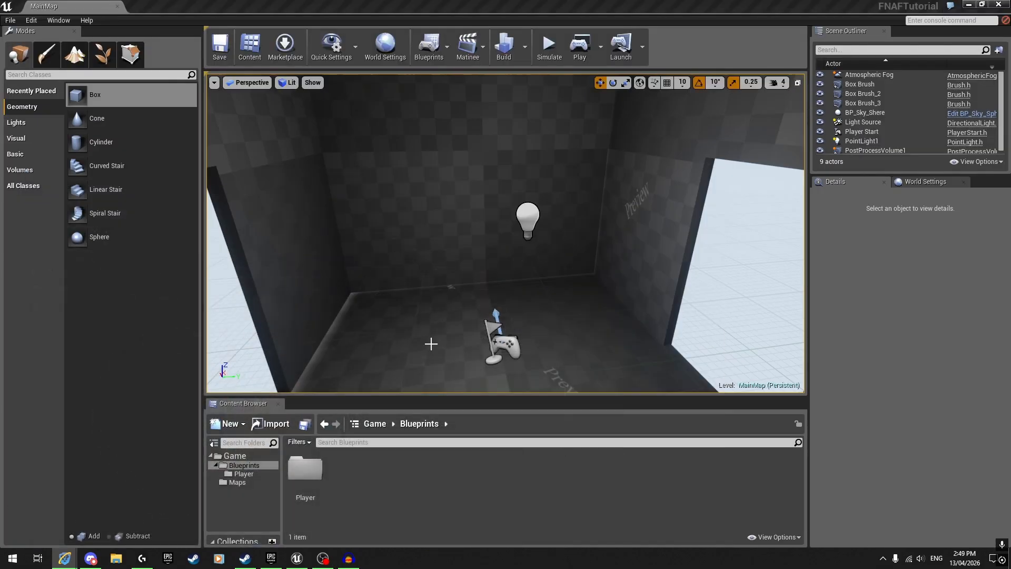
- Return to the Unreal editor and create a folder named Materials in the Game content root
click(411, 472)
click(371, 422)
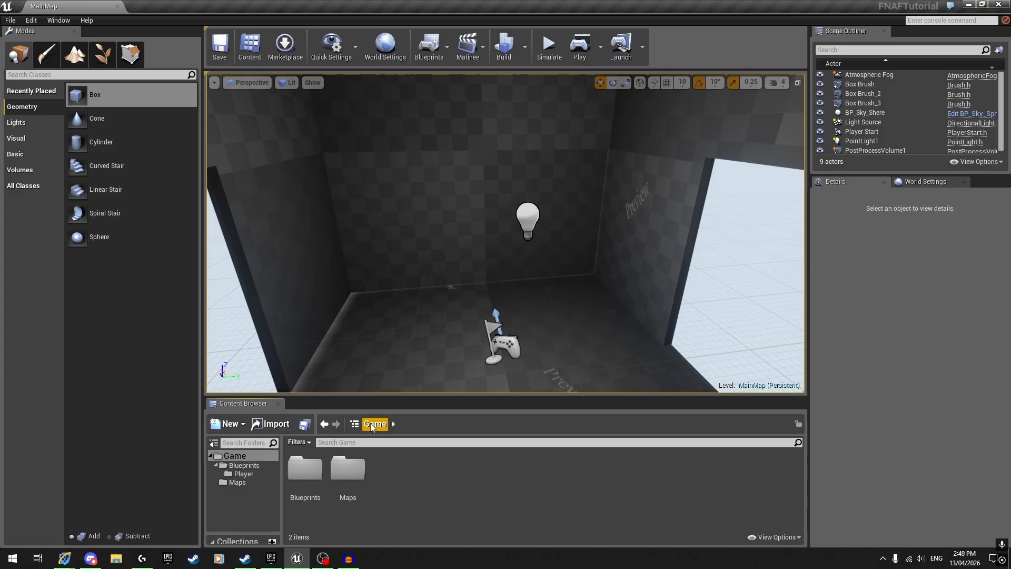
right_click(420, 483)
click(441, 278)
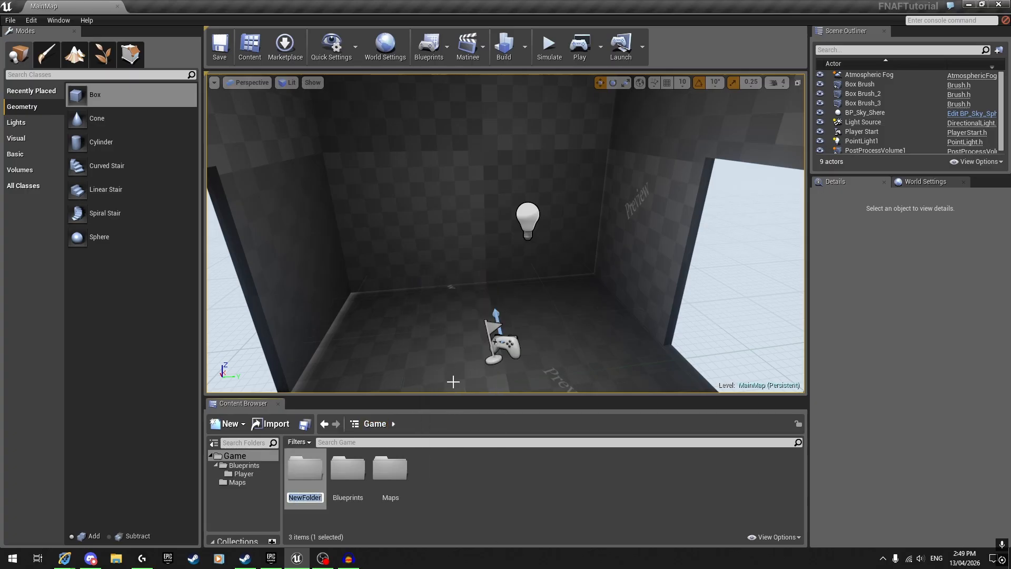
text(Materials)
key(Return)
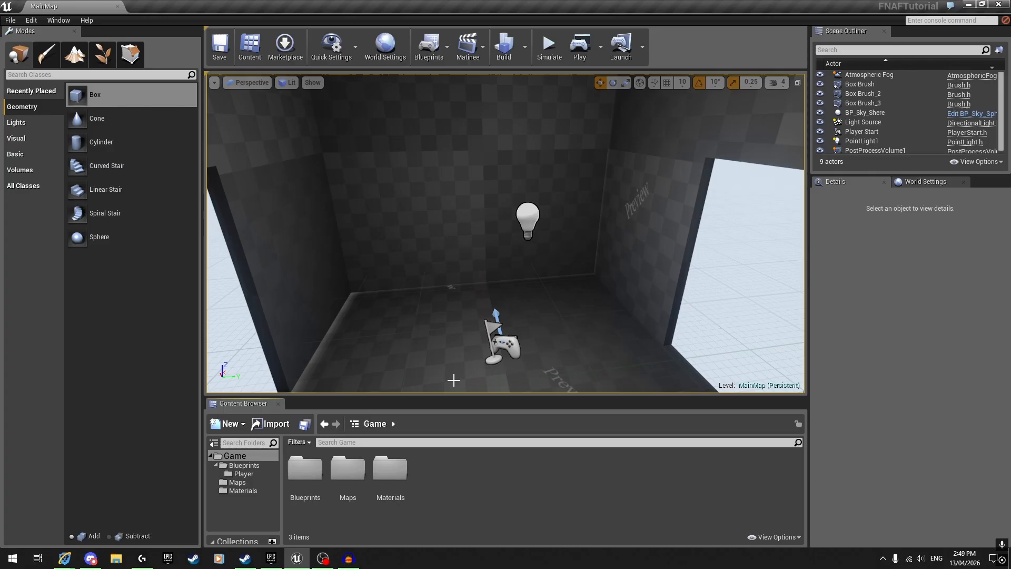
- Create a folder named Map inside the Materials folder
double_click(390, 469)
right_click(384, 478)
click(405, 279)
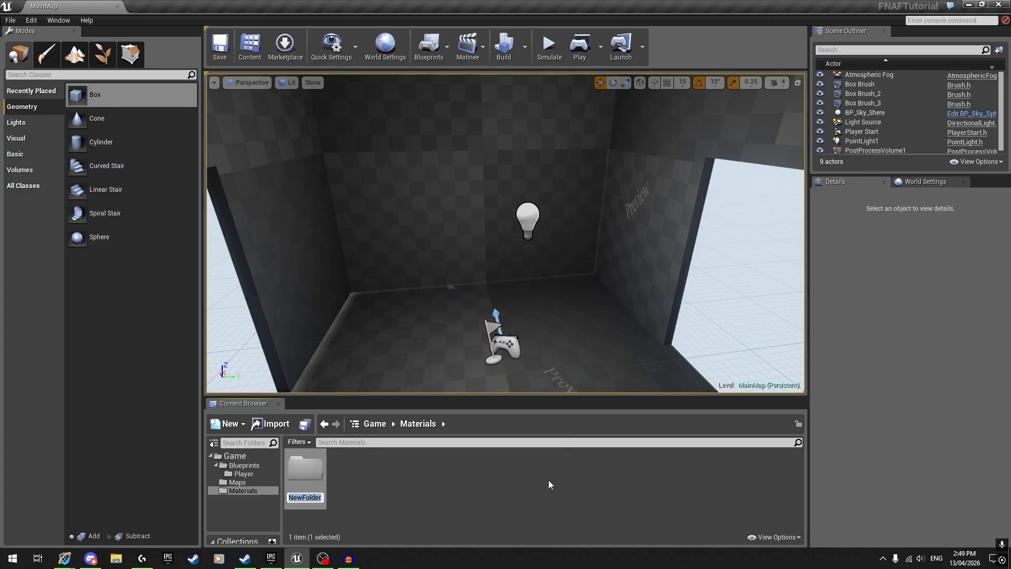
text(Map)
key(Return)
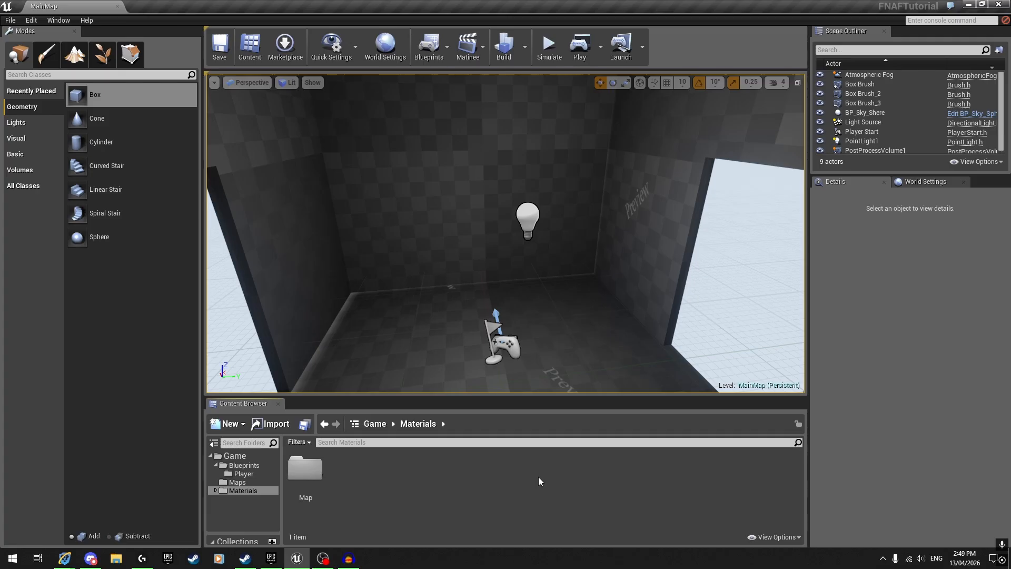
- Create a folder named Tiles inside the Map folder
double_click(322, 469)
right_click(323, 469)
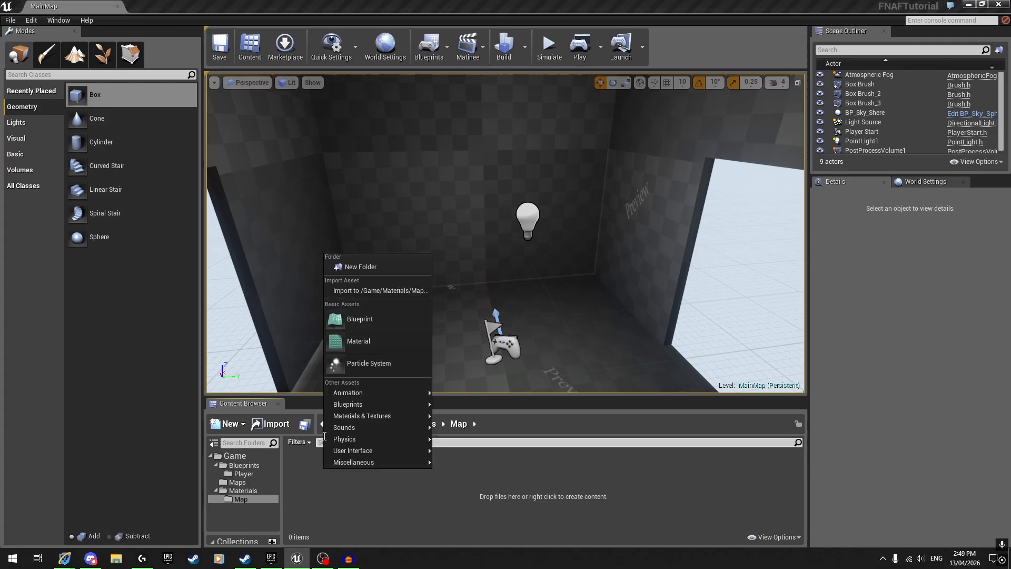
click(355, 270)
text(Tiles)
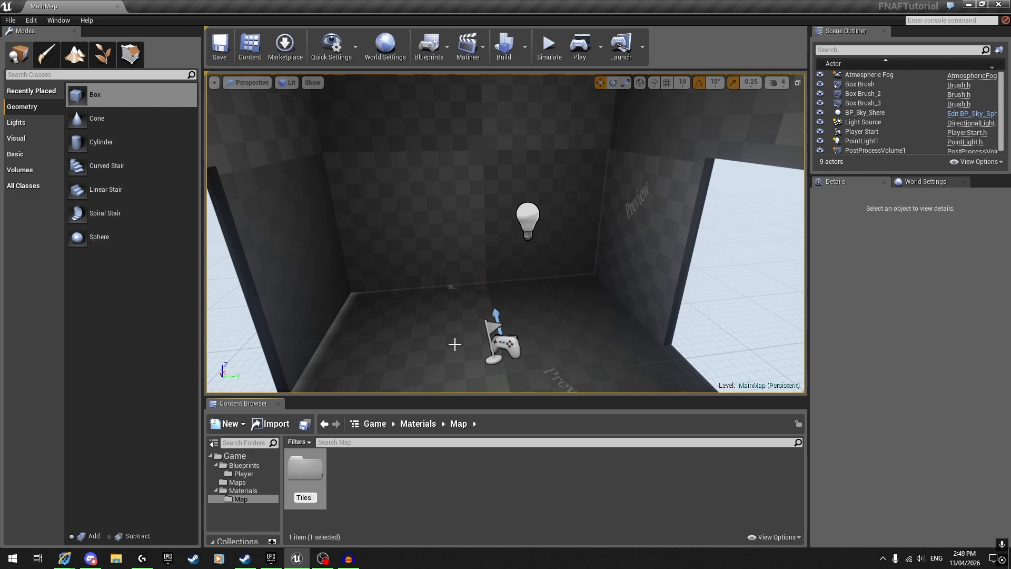
key(Return)
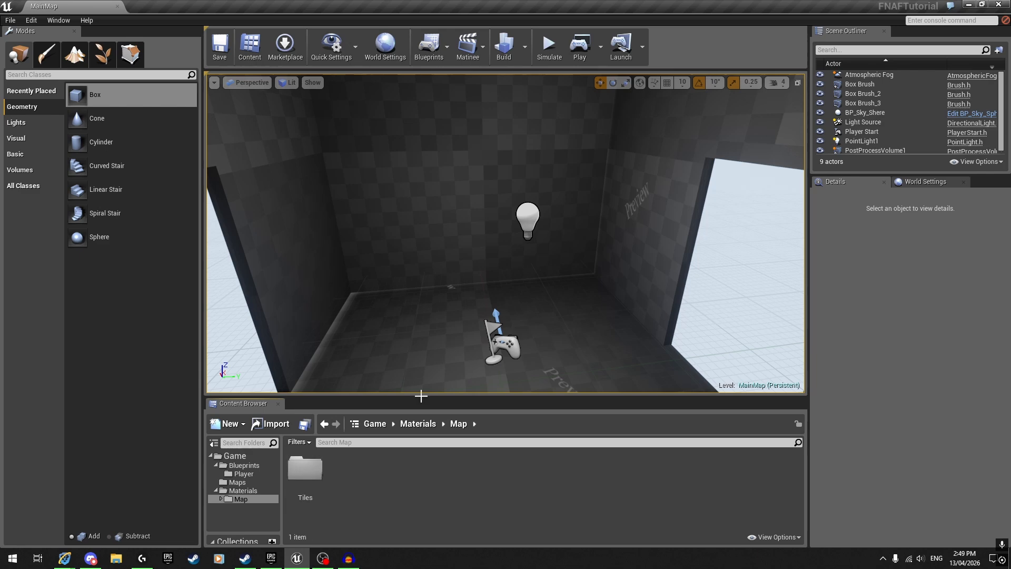
- Create a folder named tex inside the Tiles folder and open it
double_click(305, 469)
right_click(311, 468)
click(341, 269)
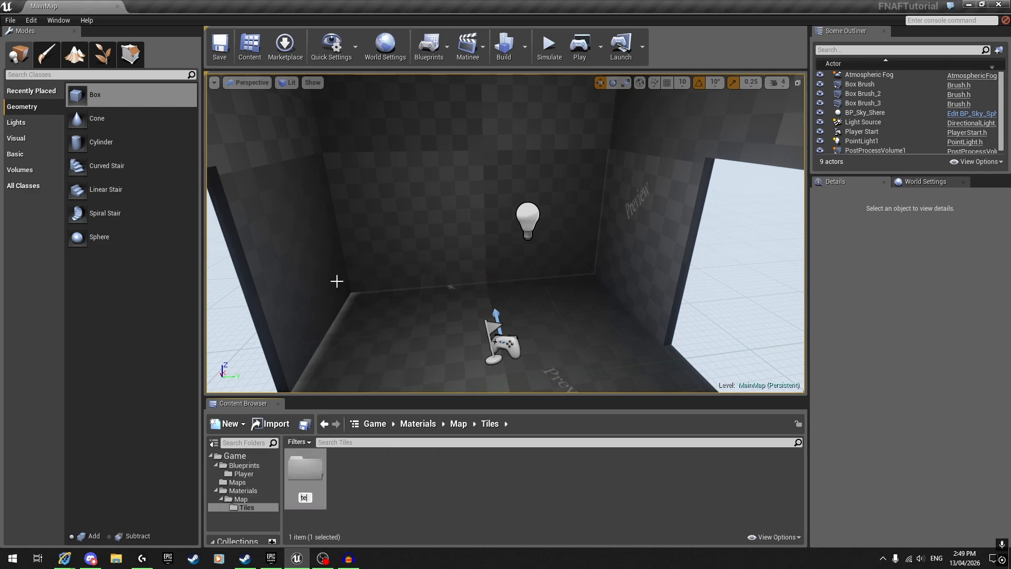
text(tex)
key(Return)
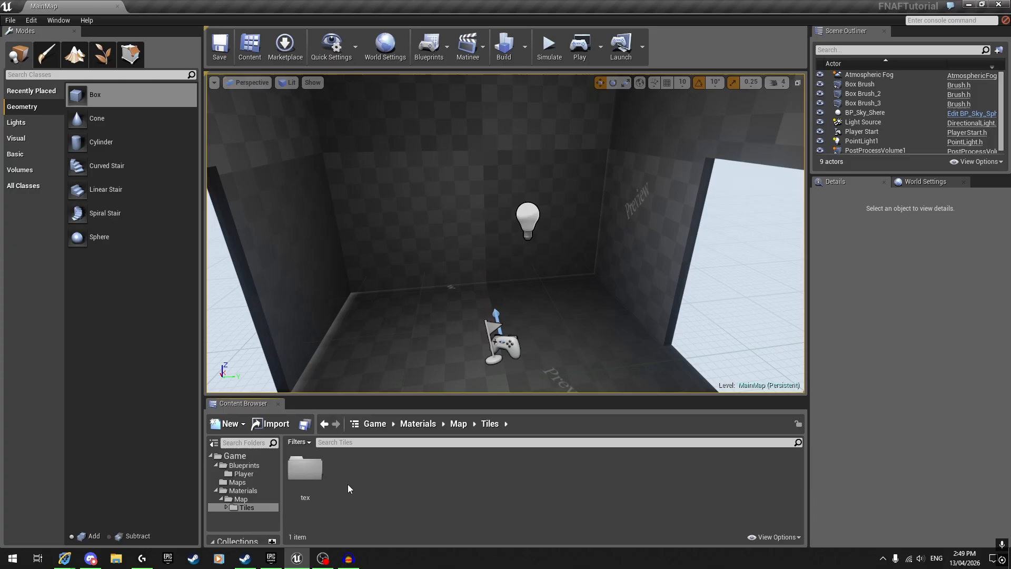
double_click(319, 478)
- Extract the Tiles074_2K-JPG archive into its own folder on the desktop and delete the zip
drag(500, 6, 580, 58)
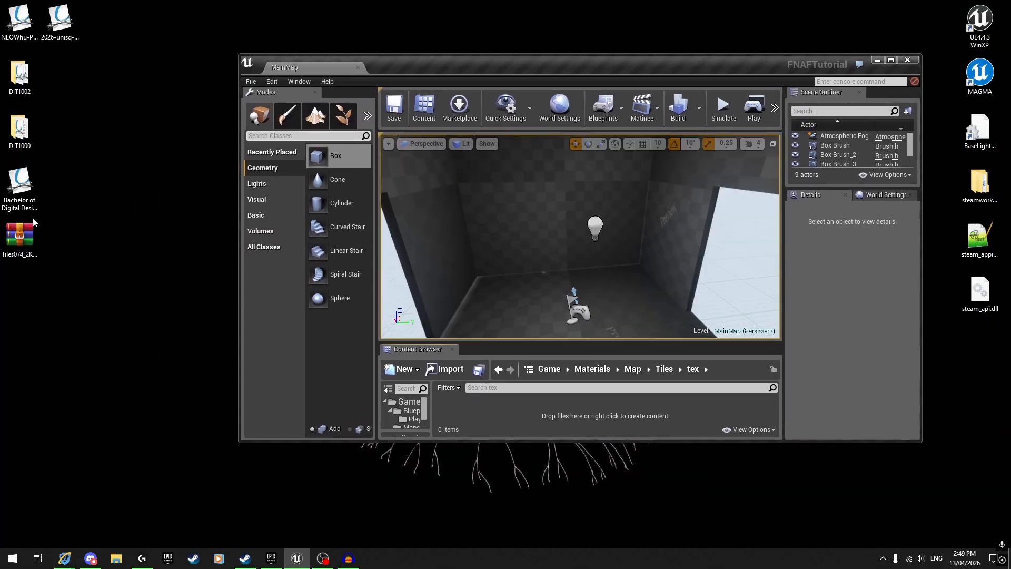
right_click(31, 223)
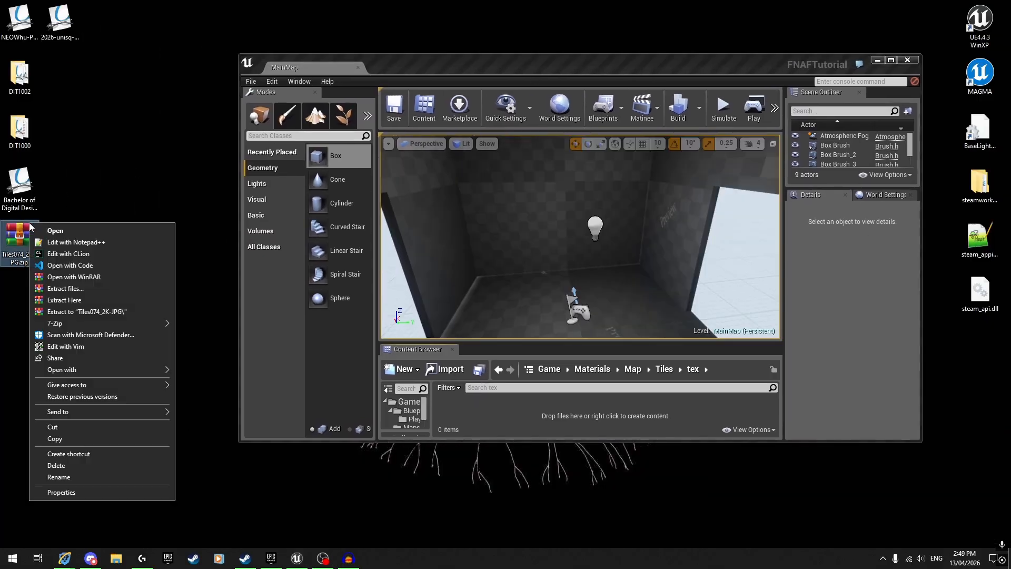
click(70, 289)
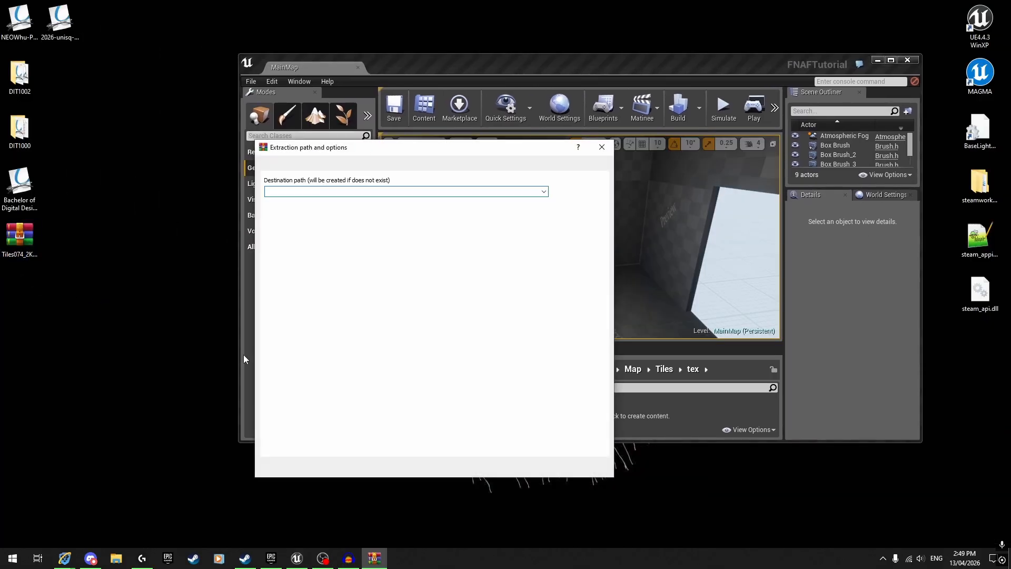
click(505, 469)
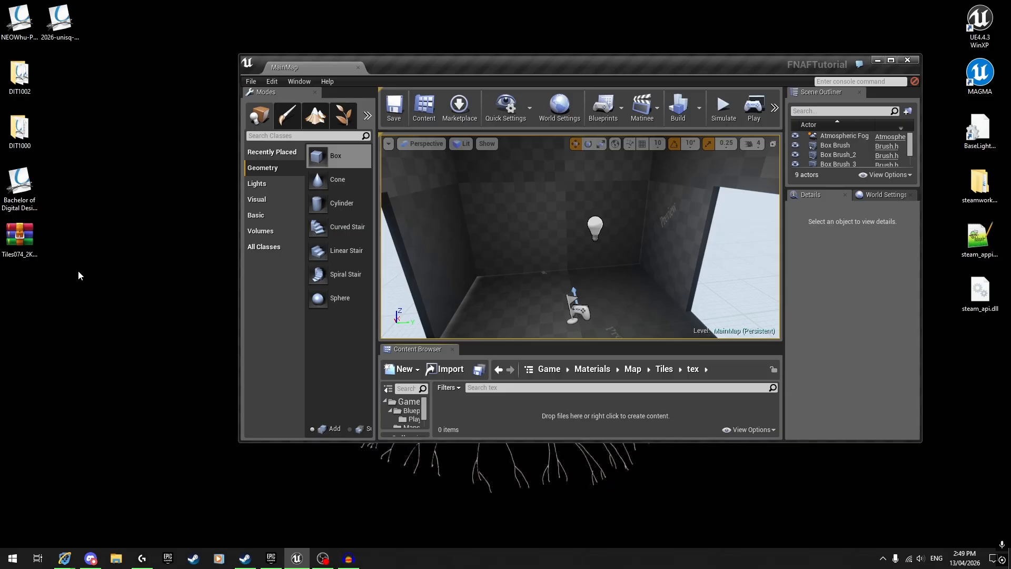
click(33, 233)
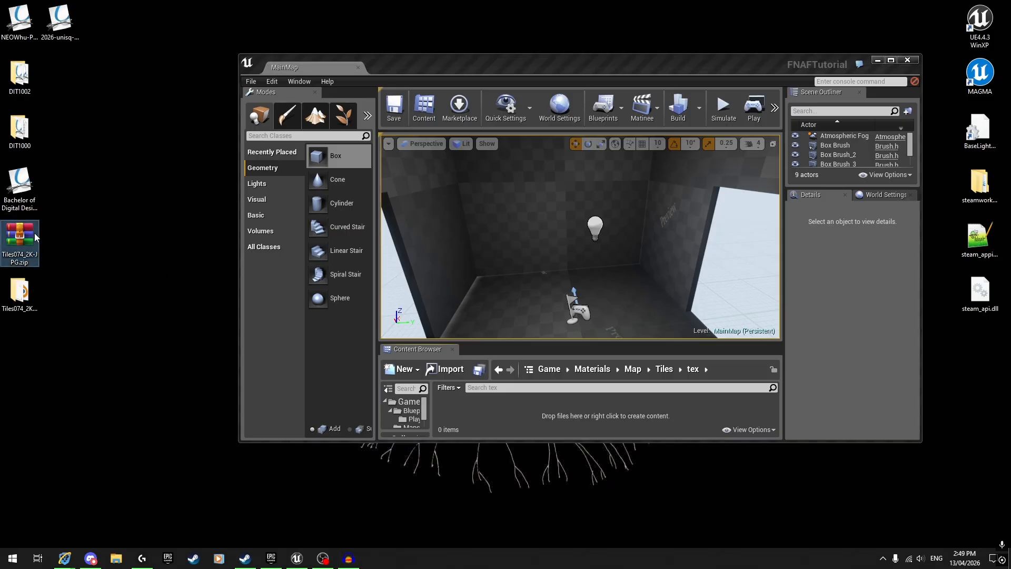
key(Delete)
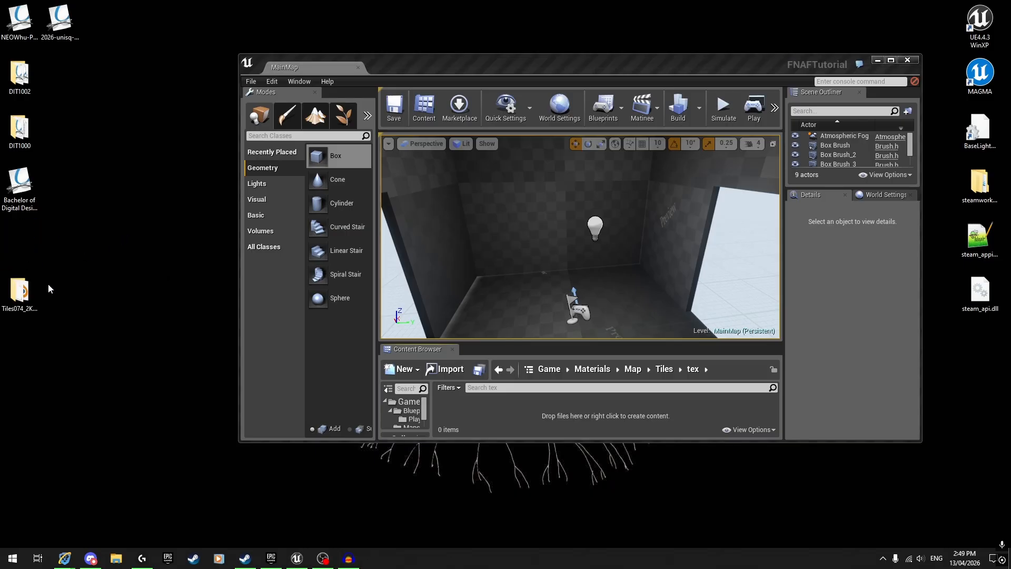
- Open the extracted Tiles074_2K-JPG folder and delete the preview PNG and the blend, mtlx, tres and usdc files
double_click(20, 289)
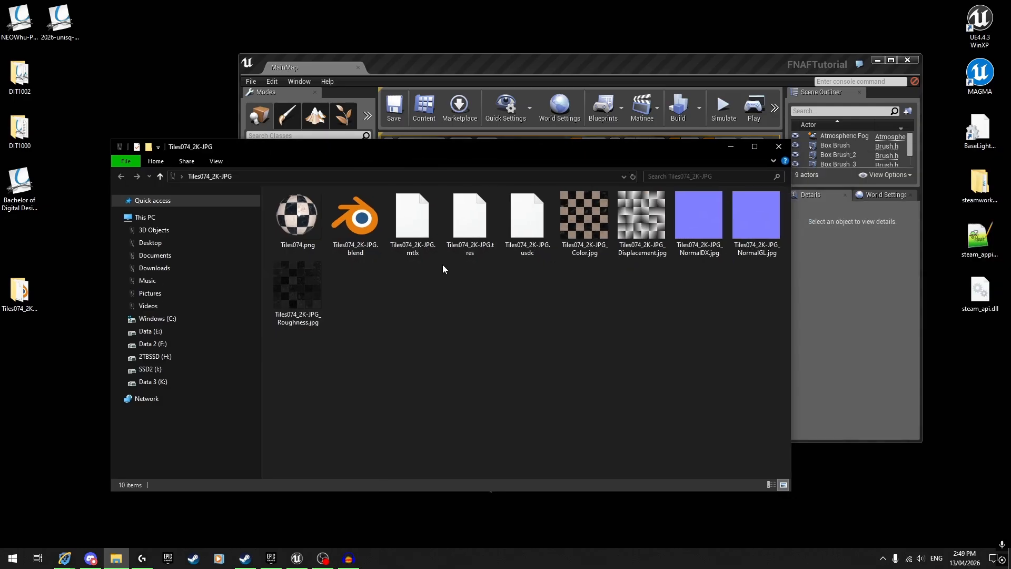
click(295, 236)
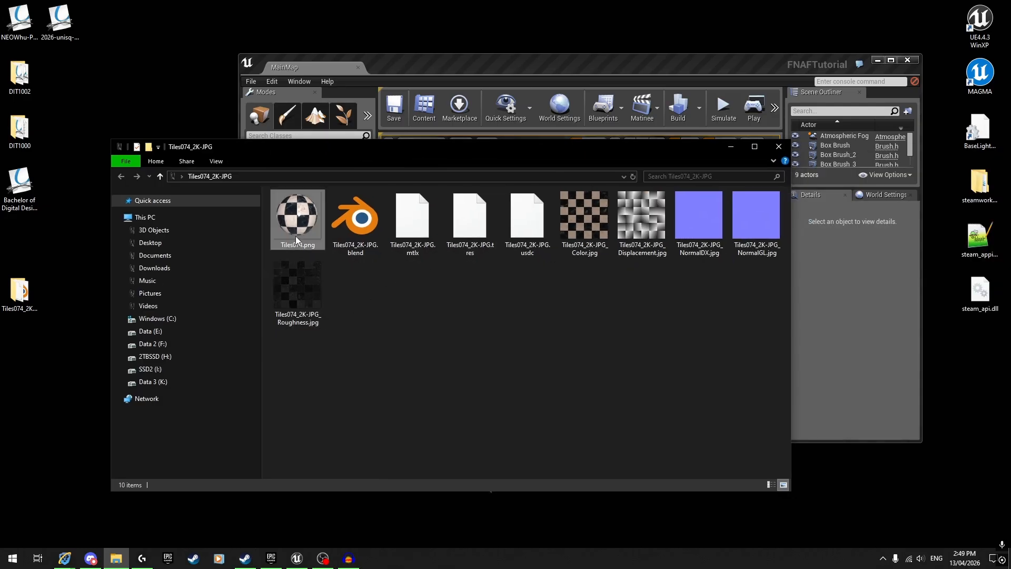
key(Delete)
click(294, 228)
key(Delete)
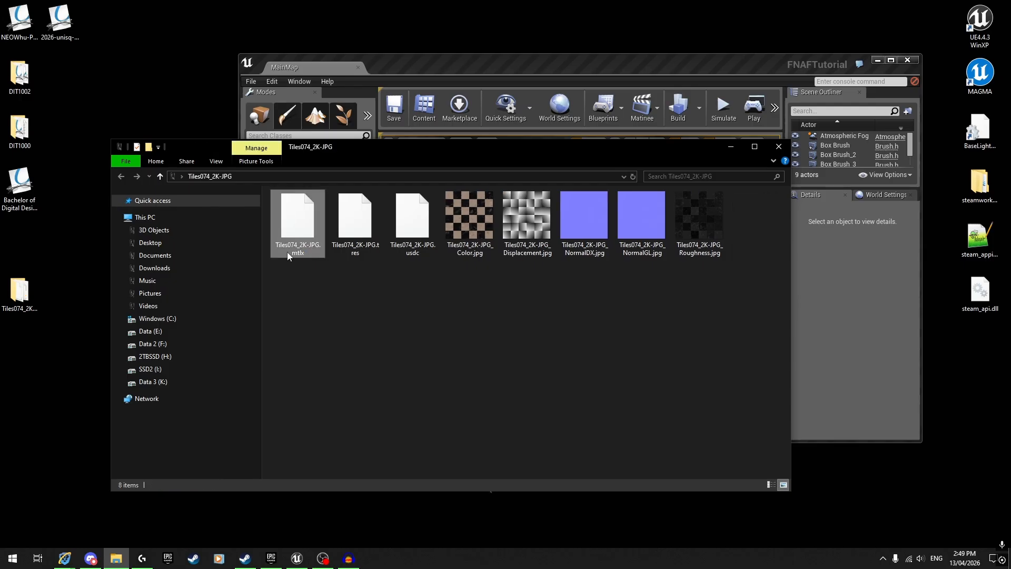
drag(275, 349, 416, 211)
key(Delete)
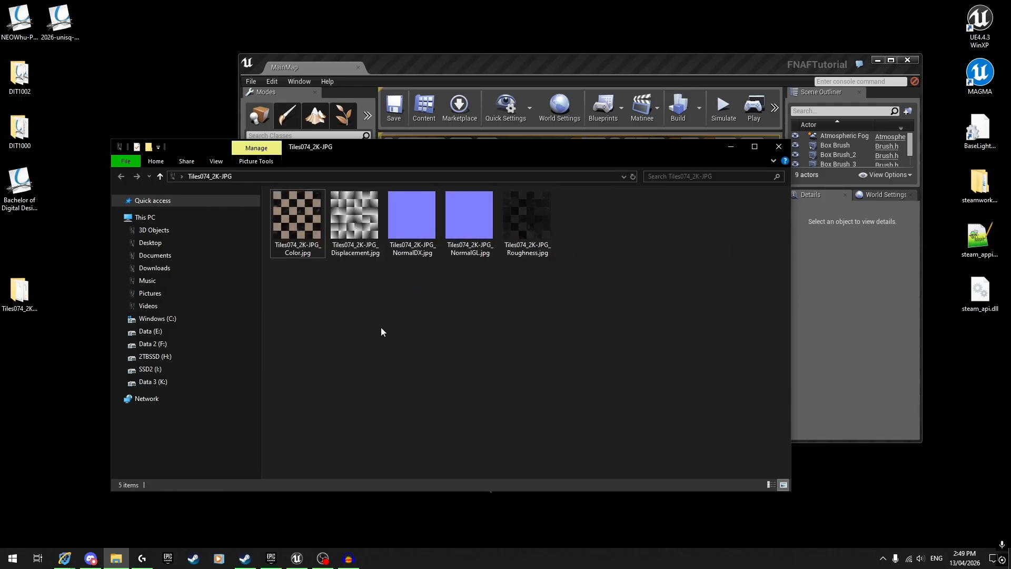
- Delete the NormalGL and Displacement images from the extracted texture folder
click(470, 227)
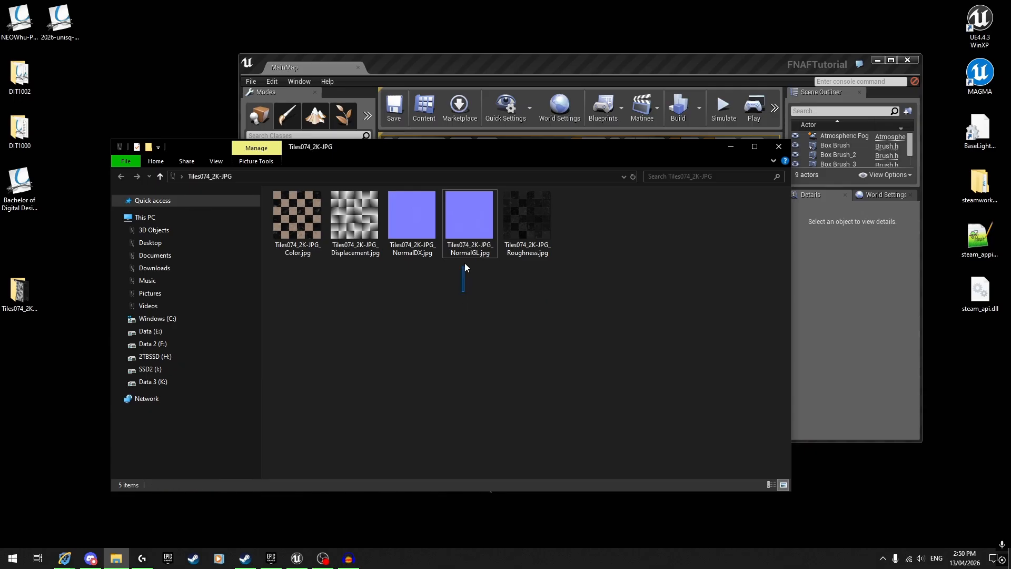
key(Delete)
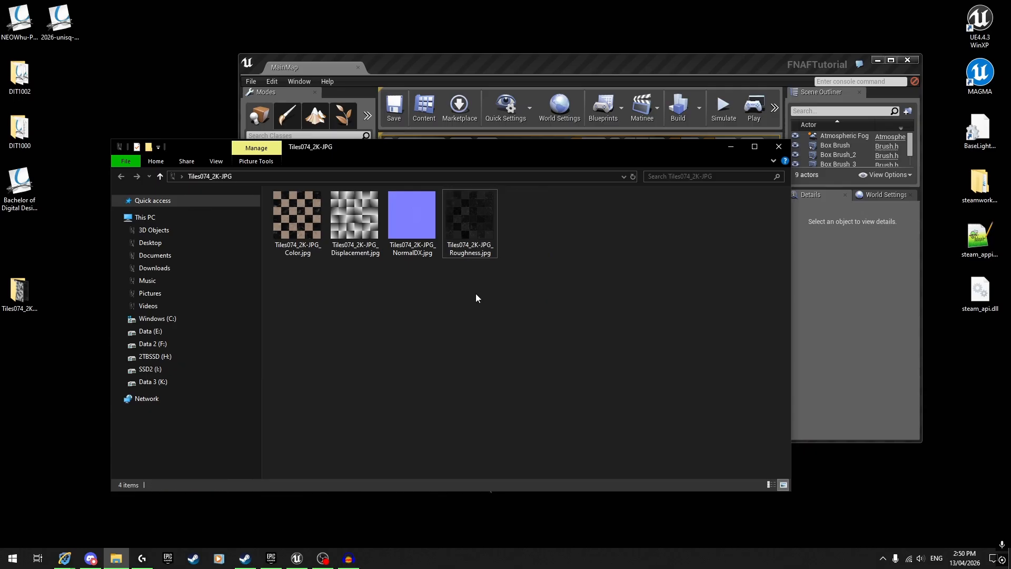
click(416, 258)
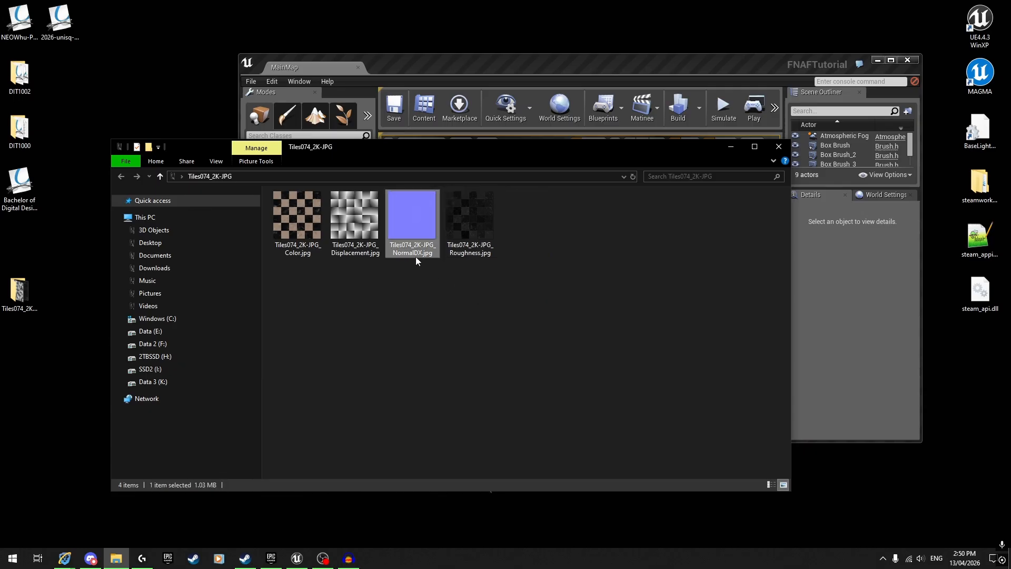
click(350, 254)
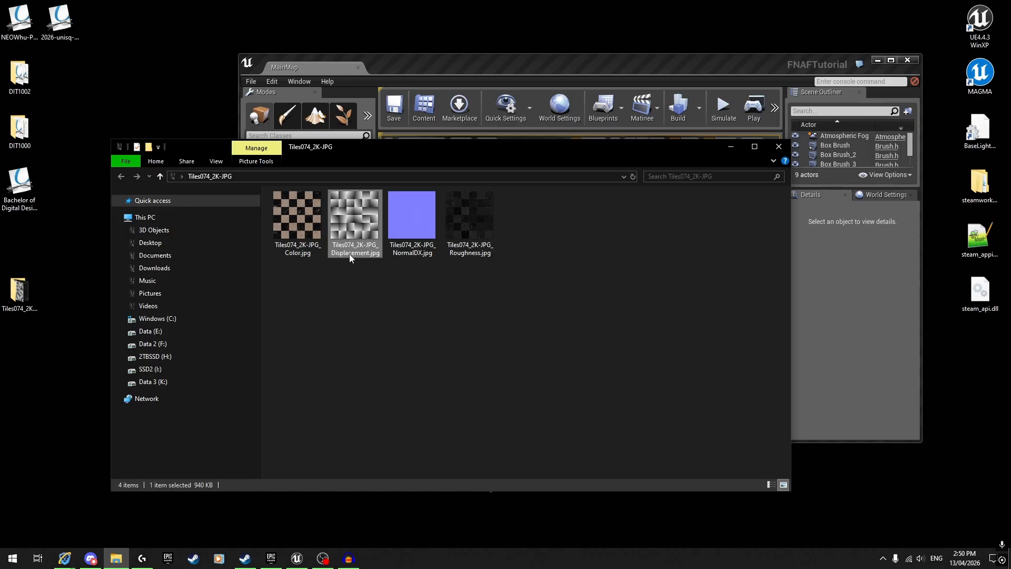
key(Delete)
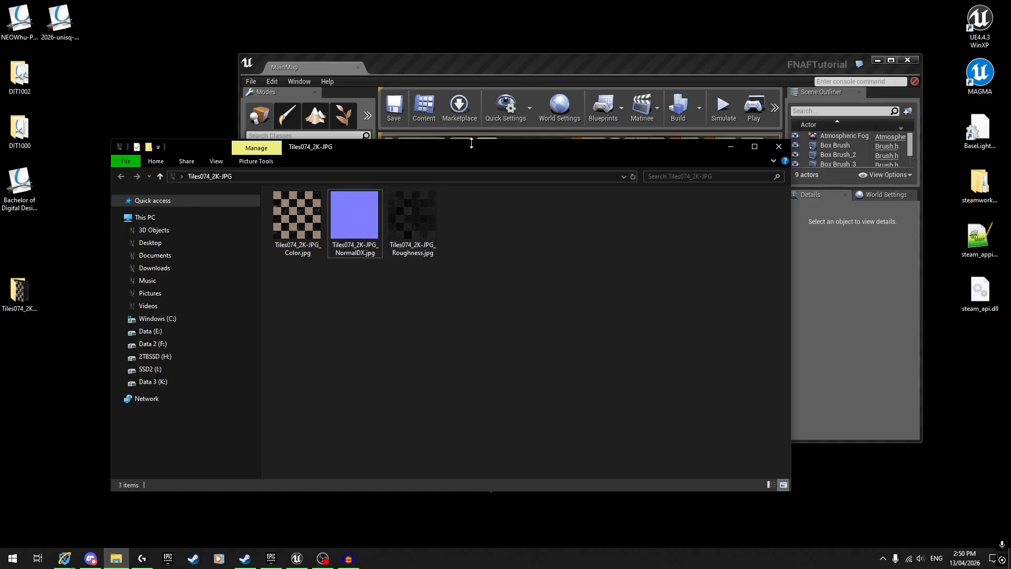
- Import the Color, NormalDX and Roughness images into the tex folder, accept the normal map import, and save everything
drag(472, 145, 247, 175)
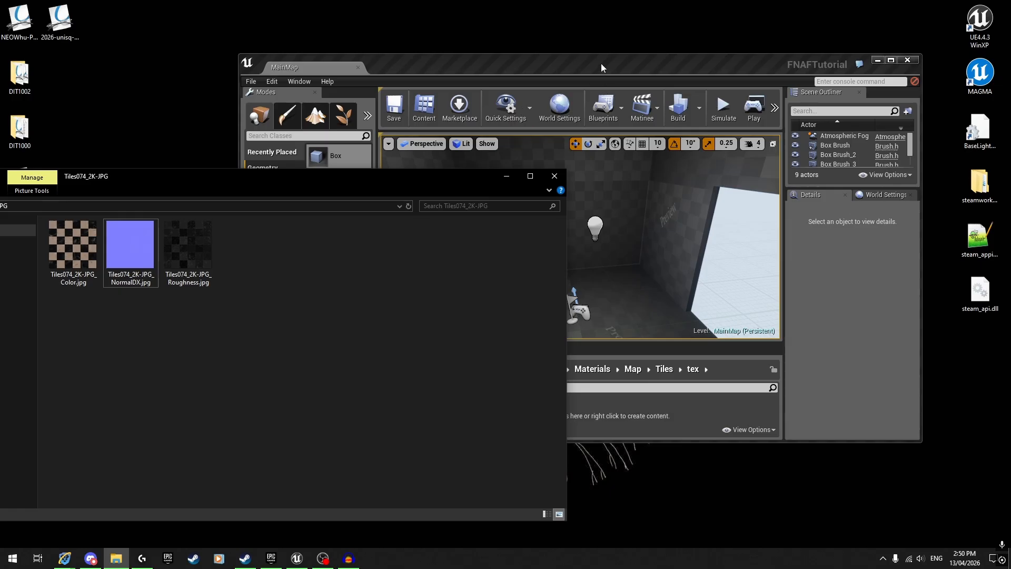
drag(602, 63, 664, 52)
drag(76, 302, 563, 296)
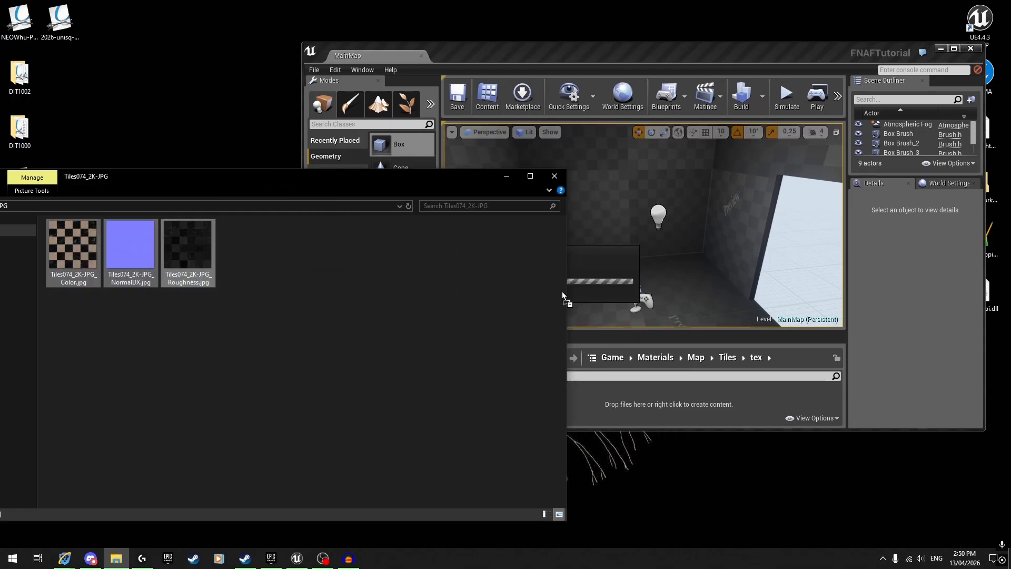
click(554, 177)
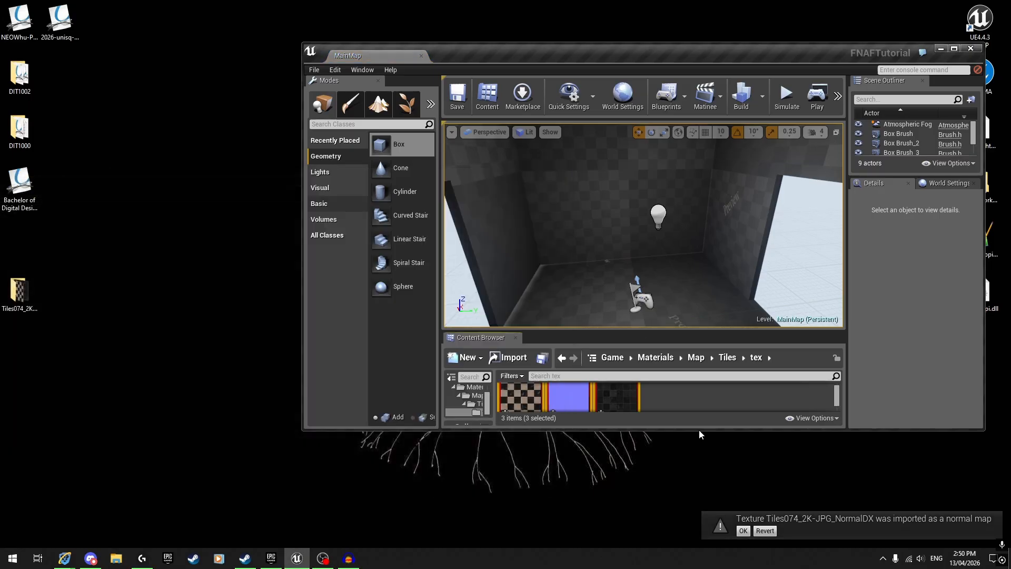
click(743, 531)
drag(624, 48, 591, 0)
click(515, 514)
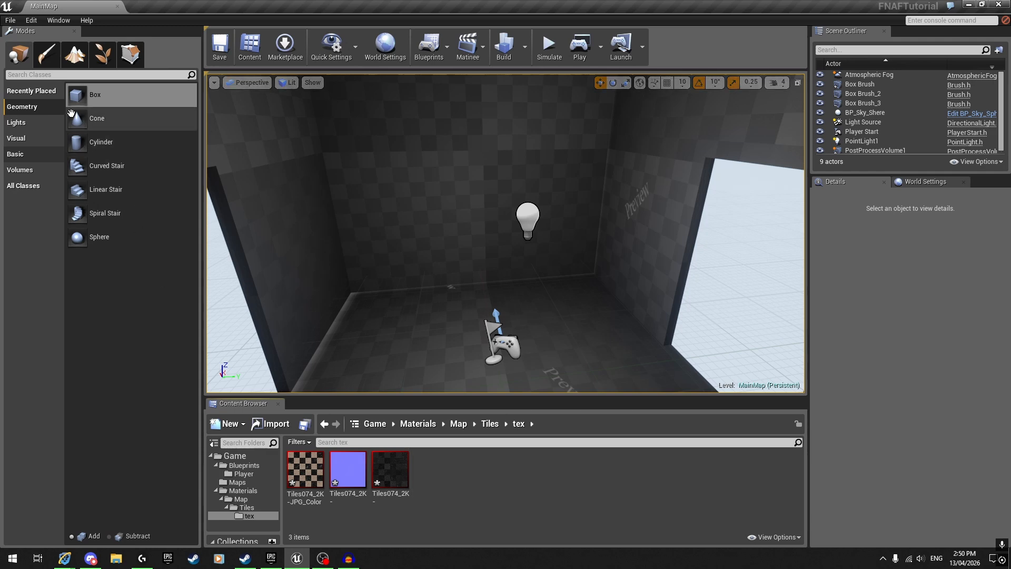
click(10, 20)
click(21, 107)
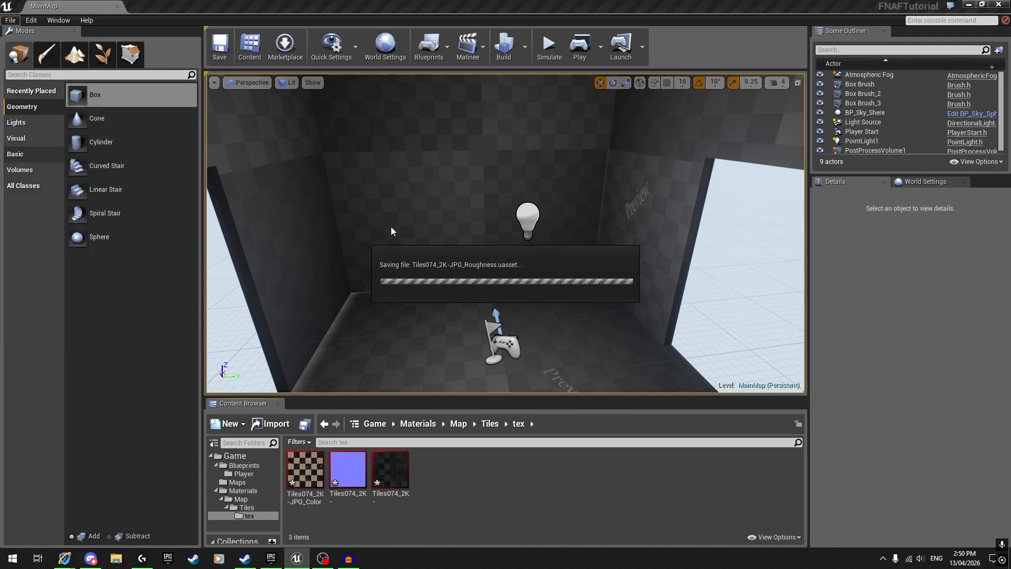
- Turn off sRGB for the Tiles074_2K-JPG_Roughness texture, save it and close its editor
mouse_move(400, 477)
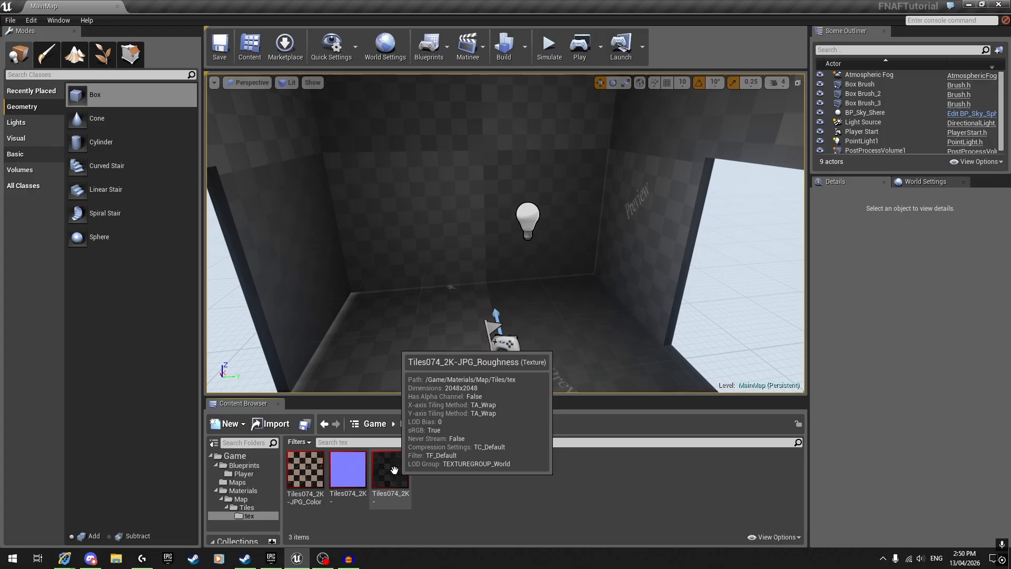
double_click(396, 472)
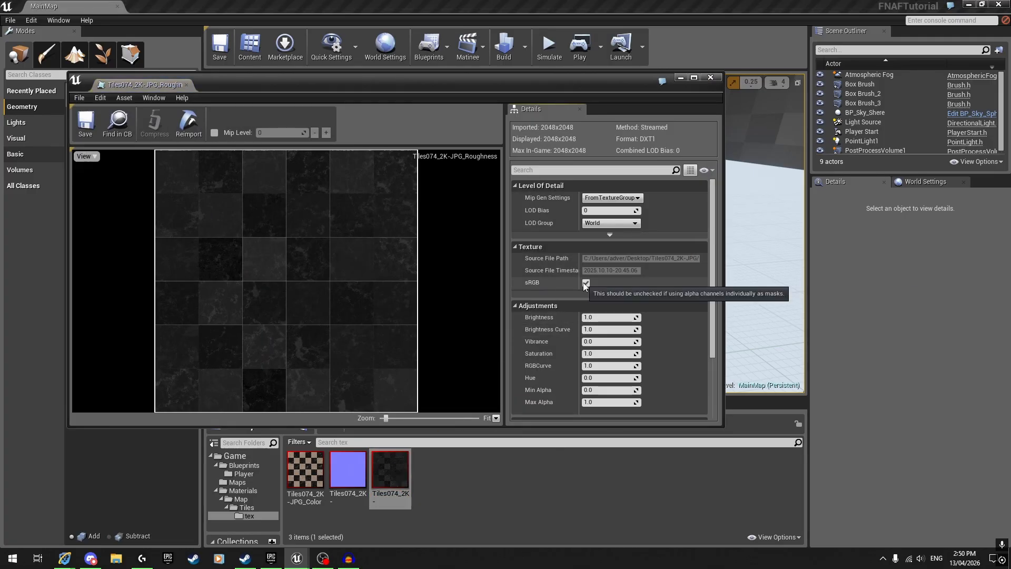
click(585, 282)
click(85, 121)
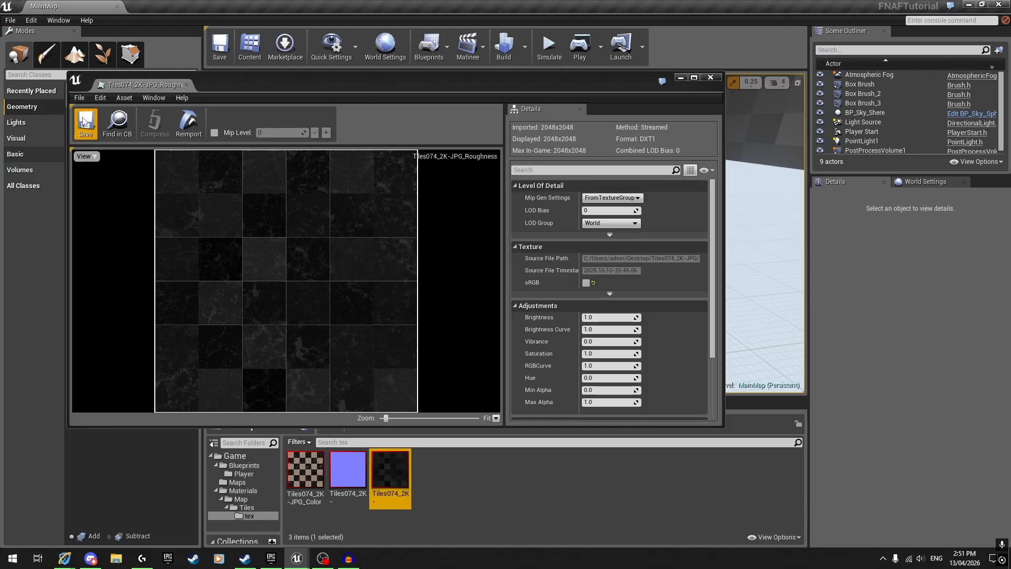
click(186, 85)
click(439, 468)
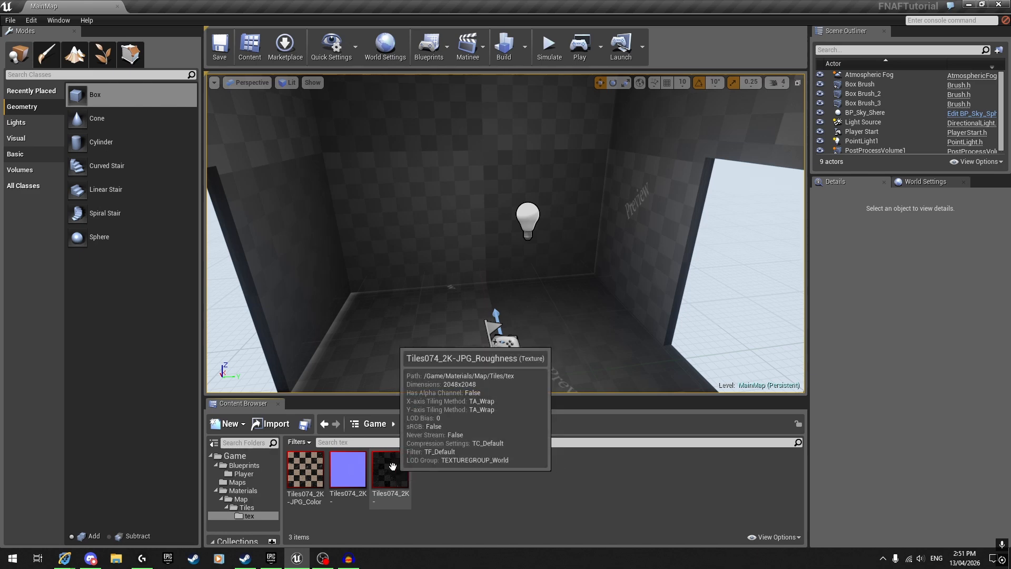
- Reopen the Roughness texture to check its sRGB setting, then close its editor
double_click(390, 468)
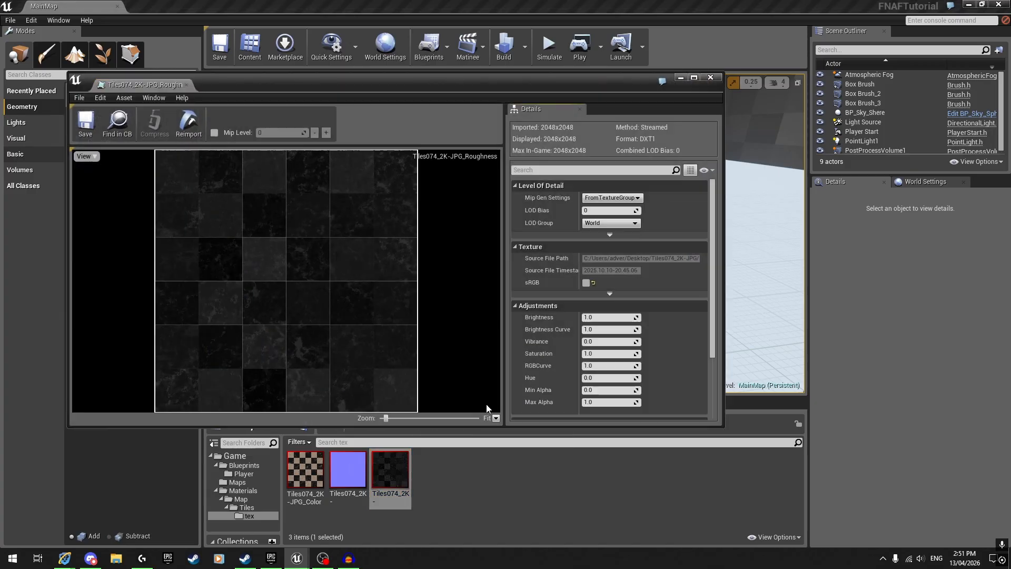
click(116, 131)
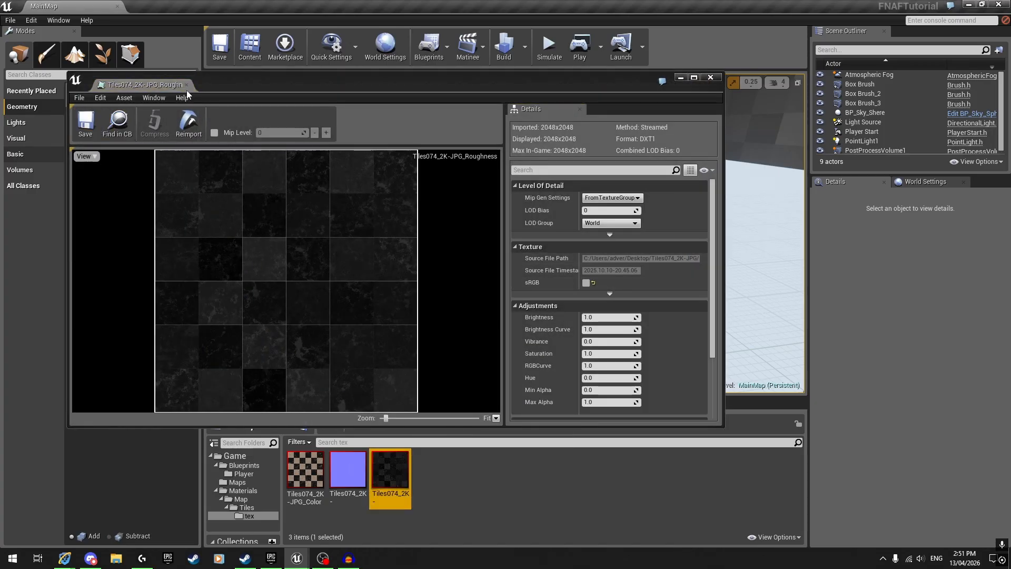
click(182, 85)
click(187, 84)
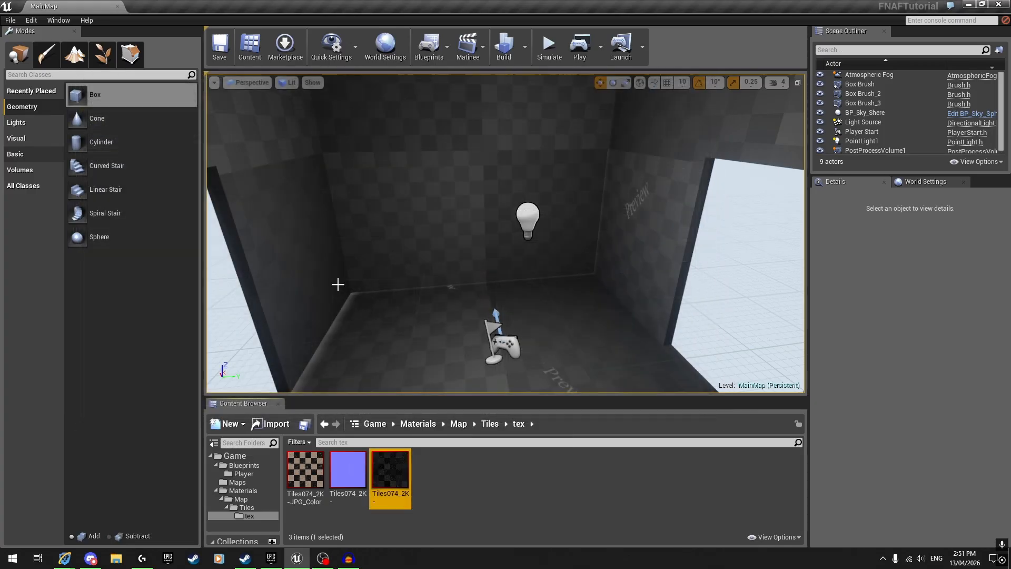
- Create a material named M_Tiles in the Tiles folder
click(489, 424)
right_click(396, 476)
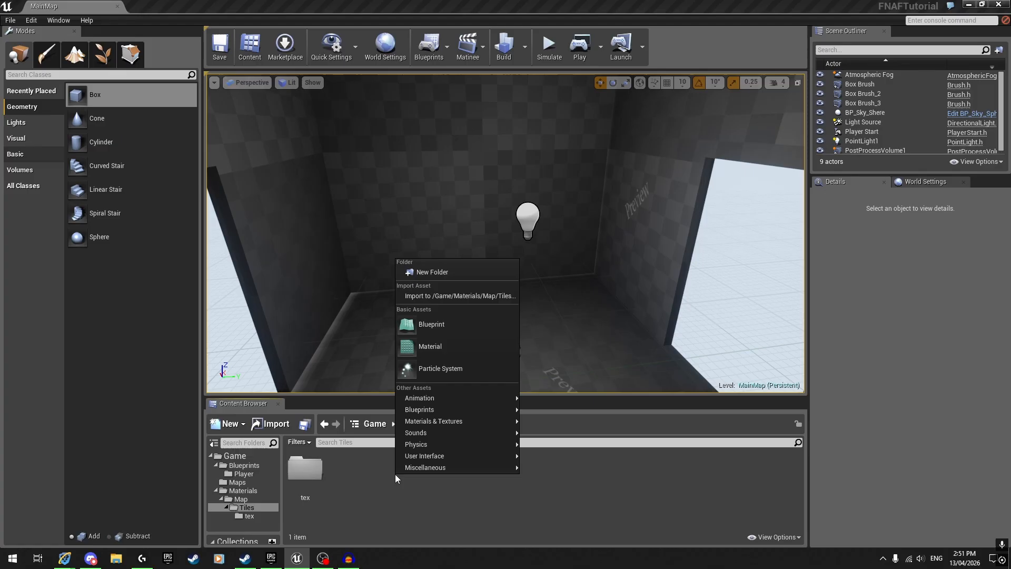
click(428, 347)
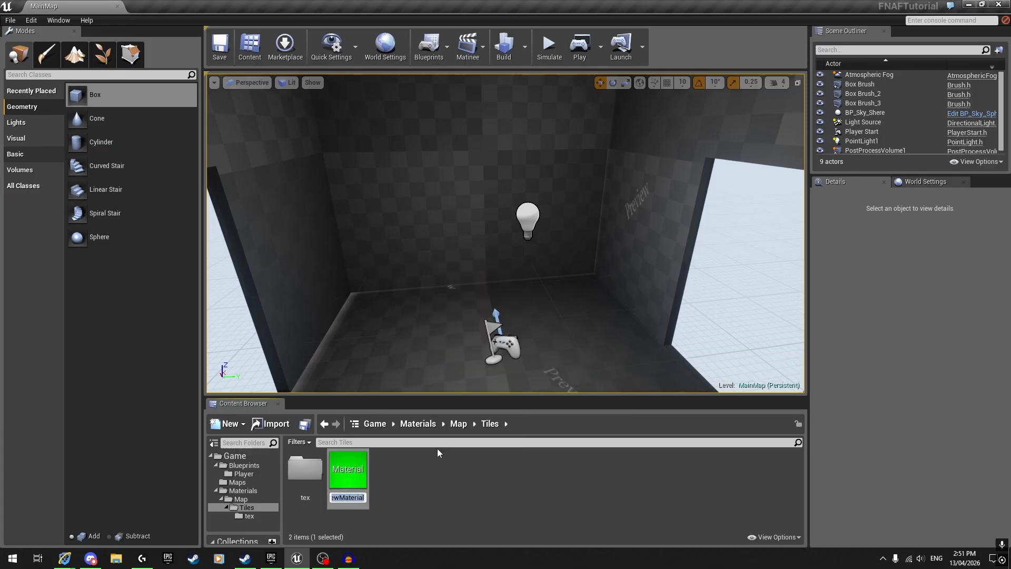
text(M_Tiles)
key(Return)
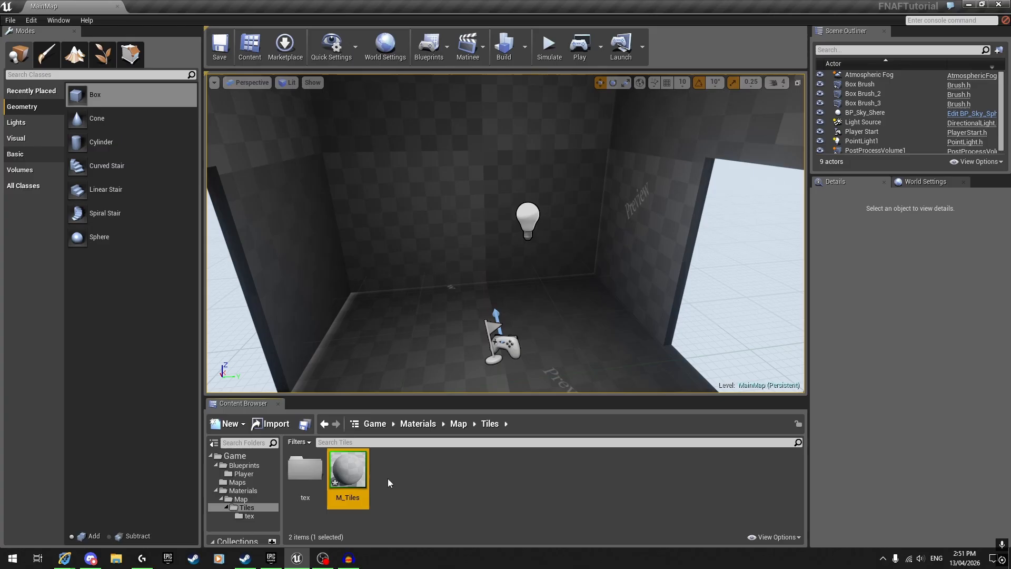
- Open M_Tiles in the material editor, place its window clear of the content browser, and save the material
right_click(413, 488)
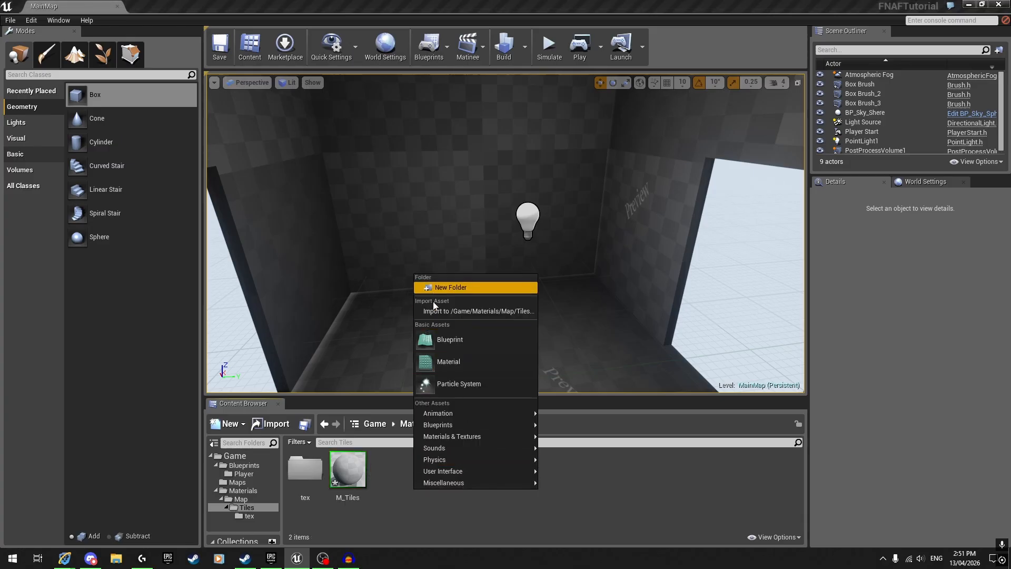
double_click(347, 469)
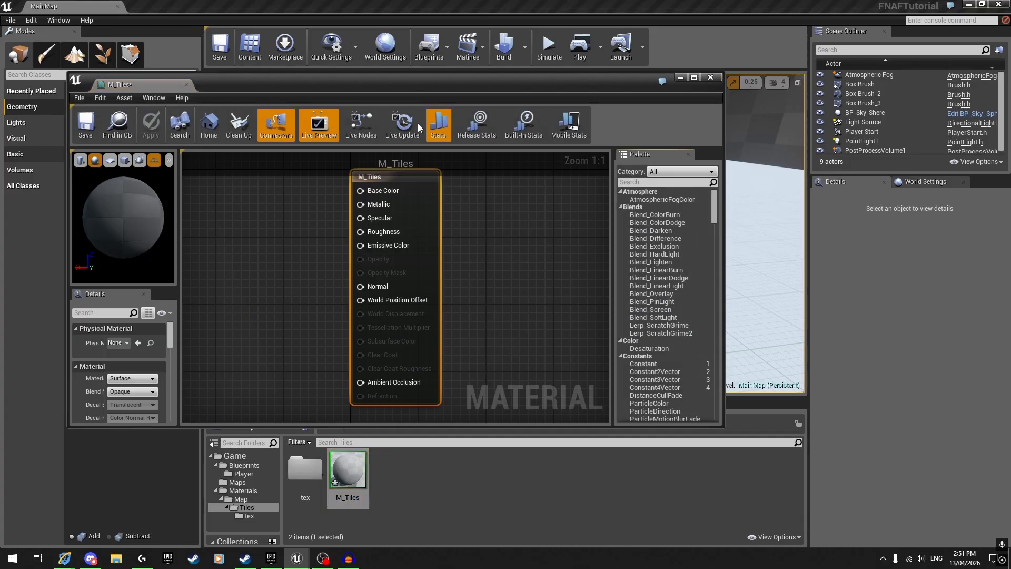
drag(407, 84, 506, 65)
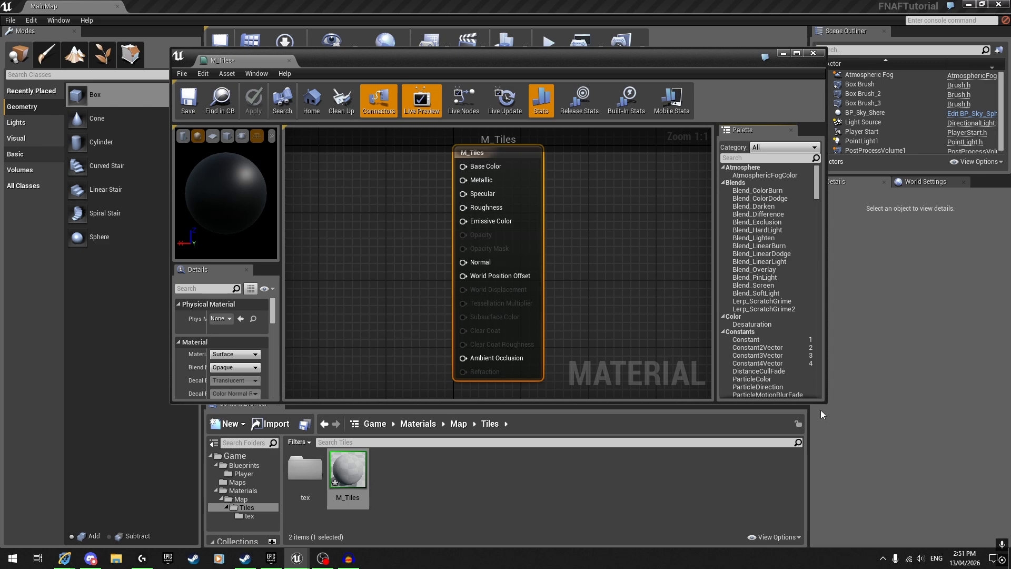
drag(511, 66, 506, 54)
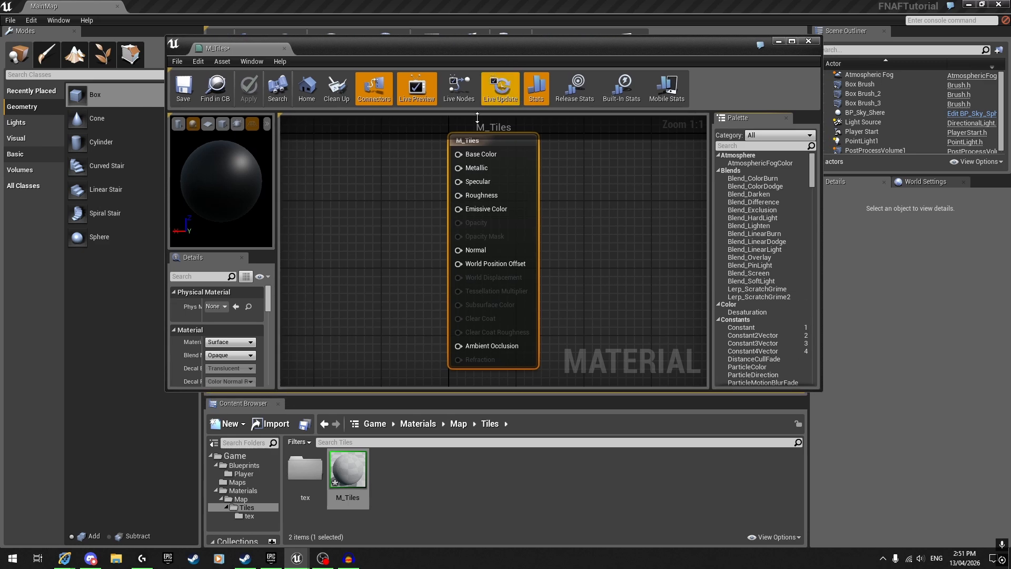
right_drag(401, 248, 502, 279)
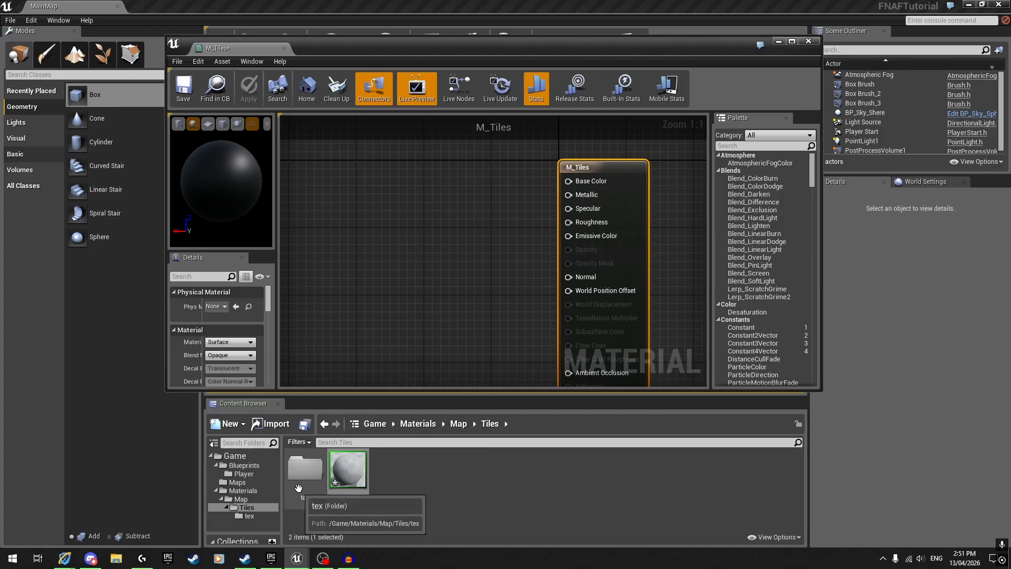
drag(364, 48, 361, 40)
click(180, 79)
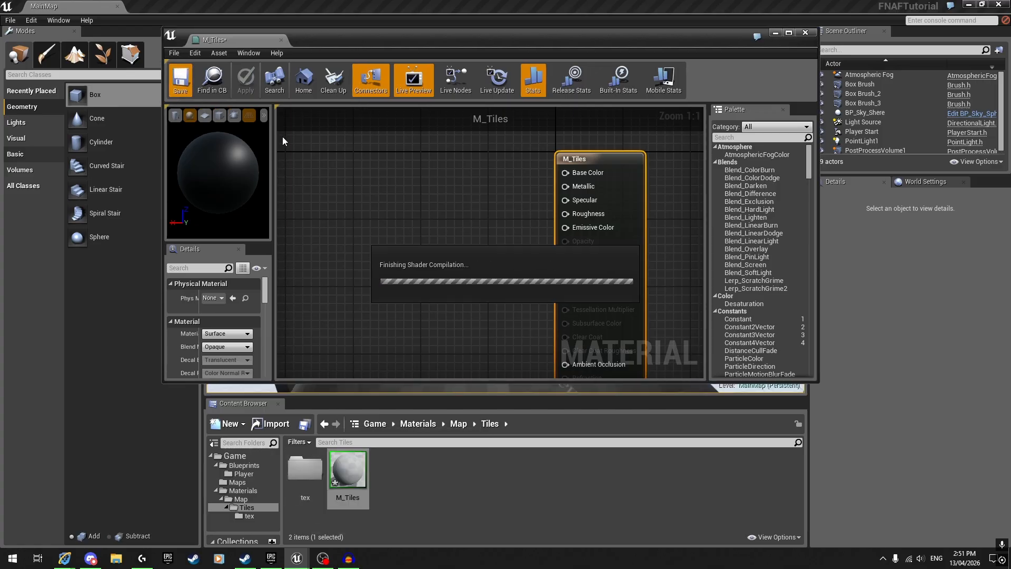
- Add the Color texture from the tex folder to the M_Tiles graph and connect it to Base Color
click(308, 470)
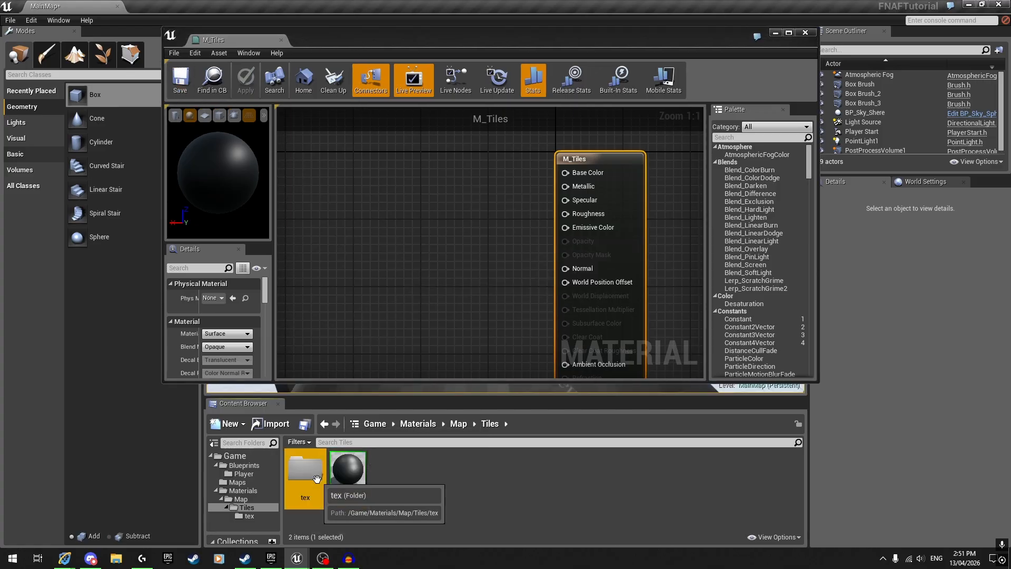
double_click(310, 472)
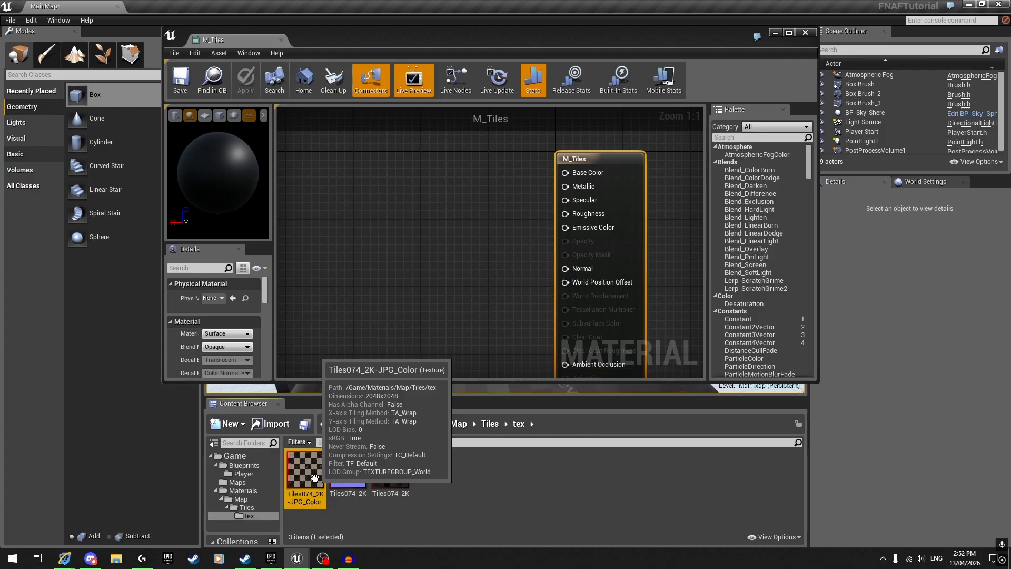
double_click(314, 477)
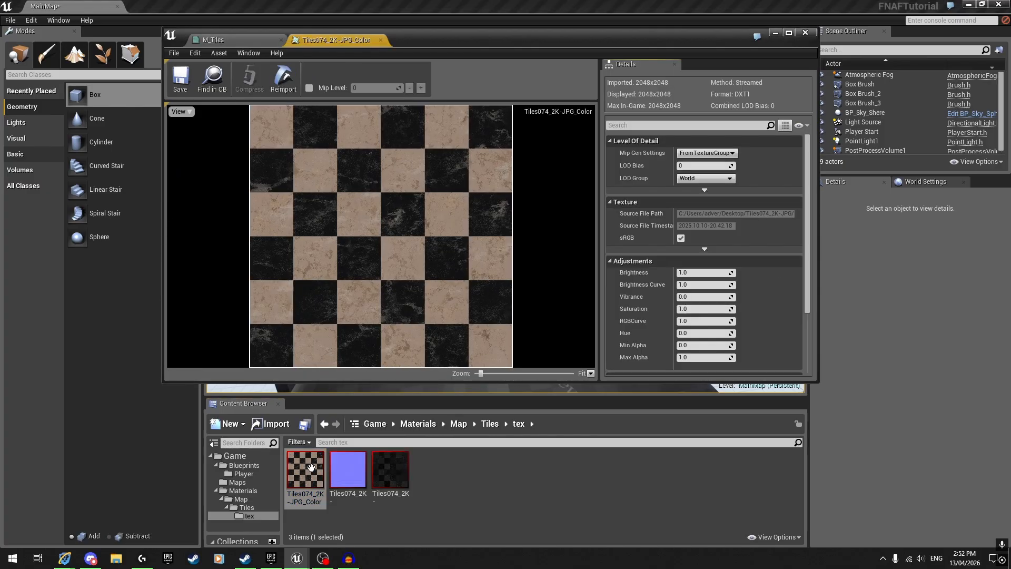
click(380, 41)
drag(306, 471, 351, 143)
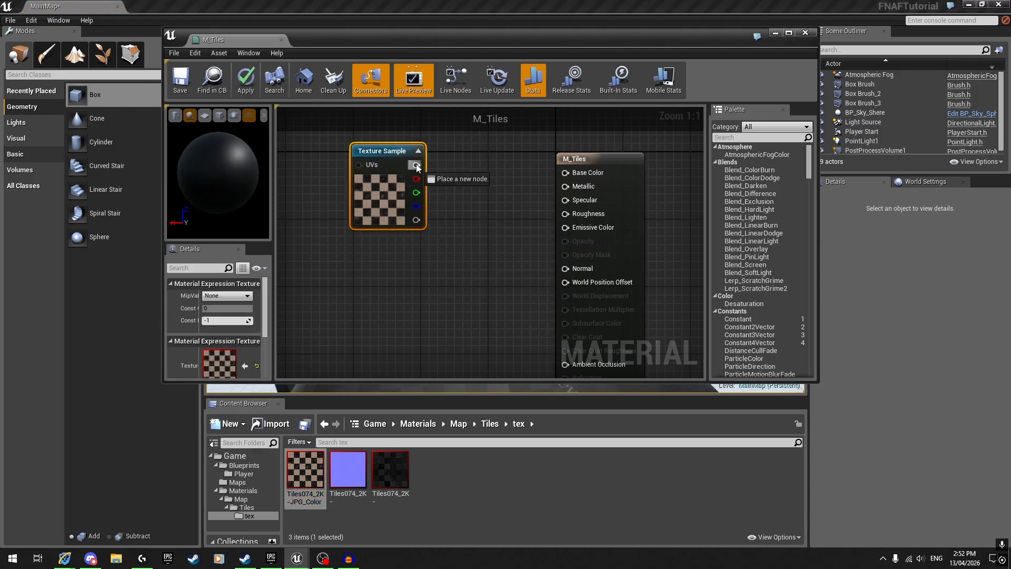
drag(416, 167, 565, 172)
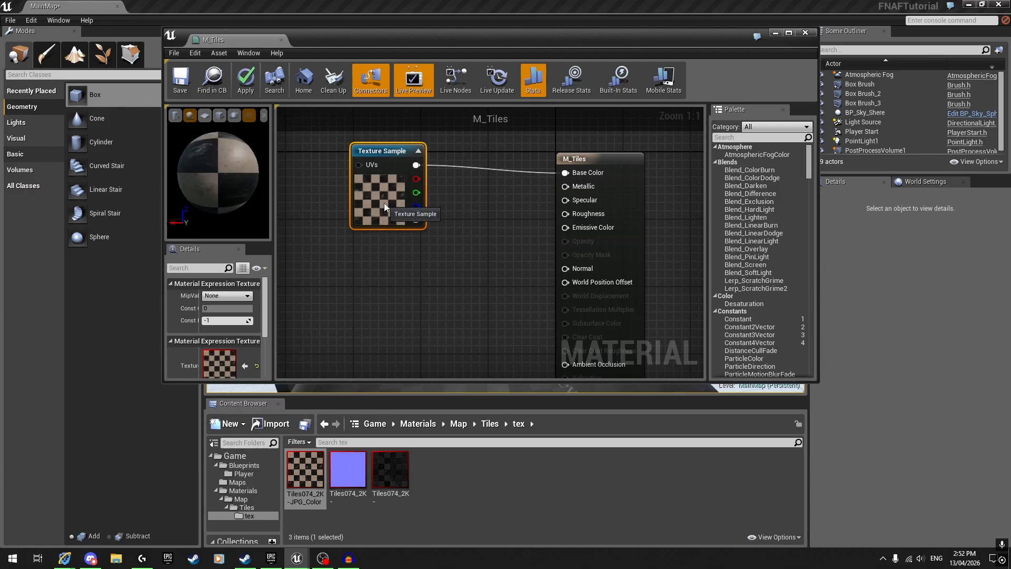
- Add the normal map texture below the Color sample and connect it to the Normal input
click(374, 283)
right_drag(374, 283, 376, 247)
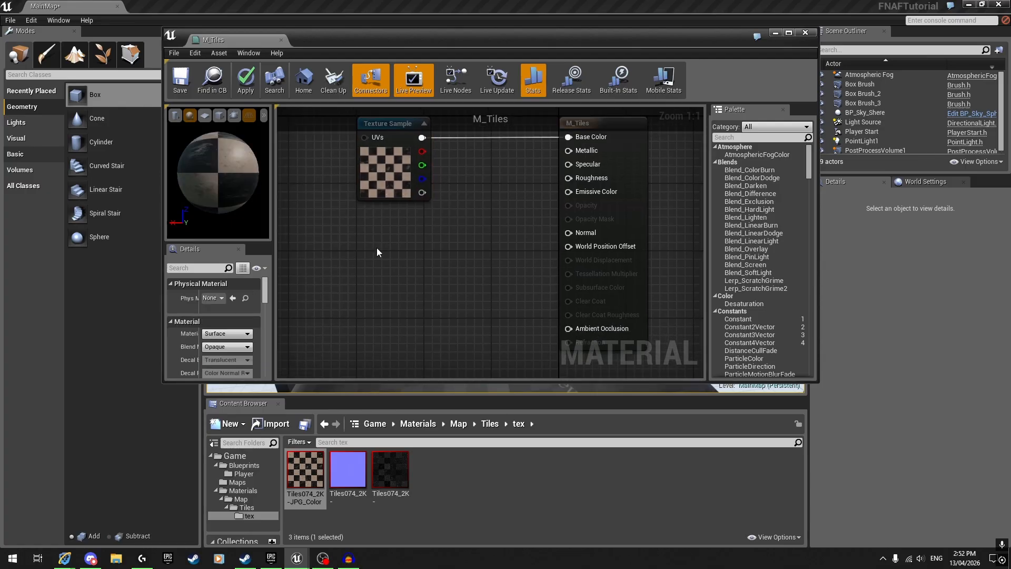
click(356, 475)
drag(357, 475, 360, 212)
drag(464, 232, 568, 234)
right_drag(497, 279, 520, 215)
- Add the Roughness texture to the graph, connect it to the Roughness input, then save and close M_Tiles
click(385, 467)
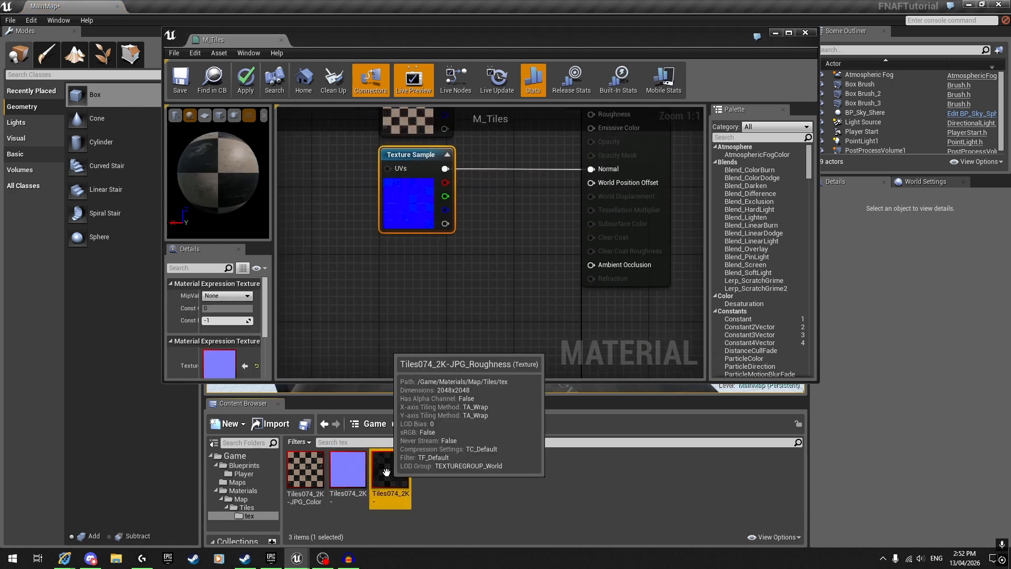
drag(387, 464, 377, 243)
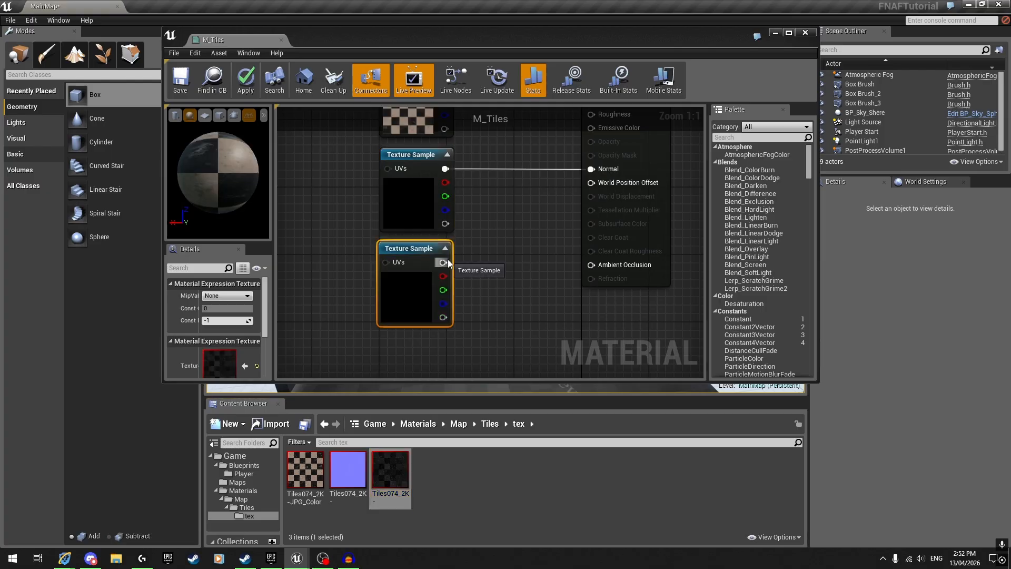
drag(443, 266, 592, 247)
right_drag(505, 234, 513, 151)
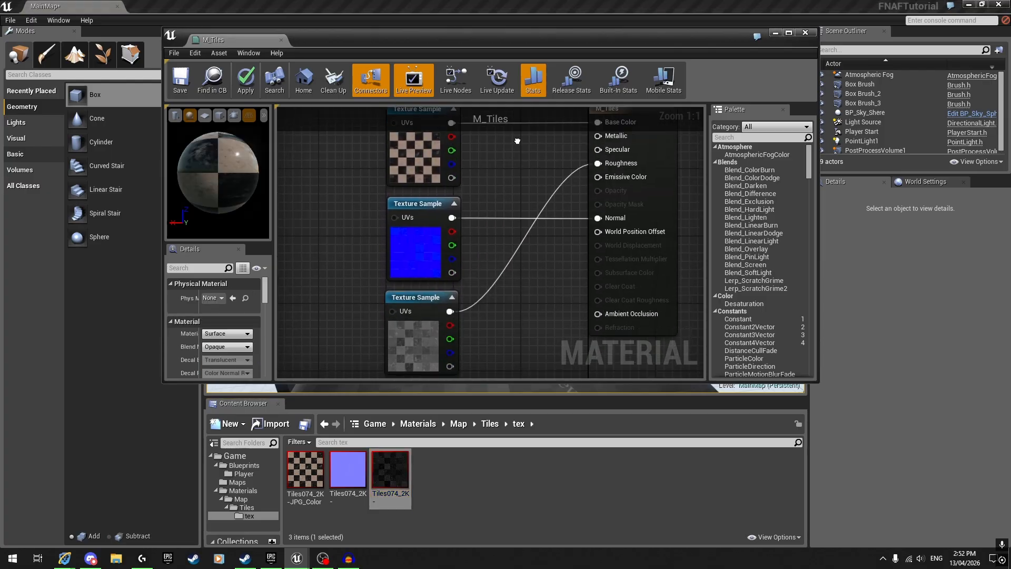
click(179, 88)
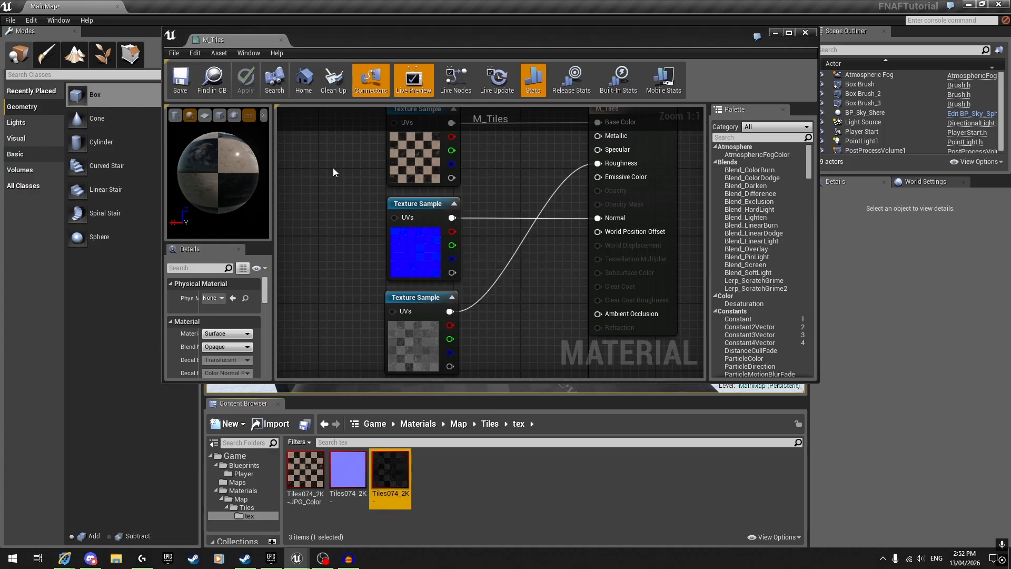
click(281, 43)
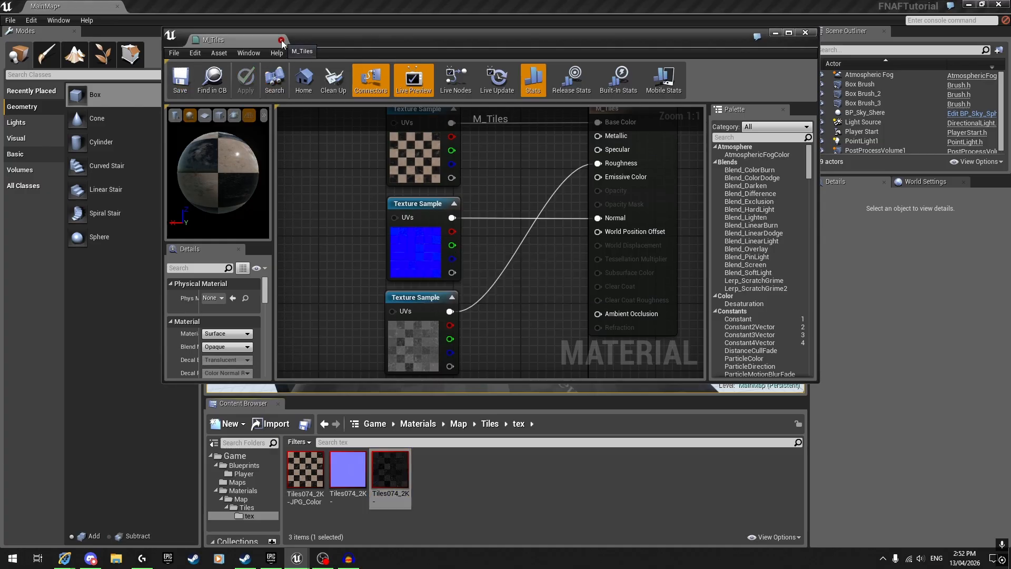
click(282, 40)
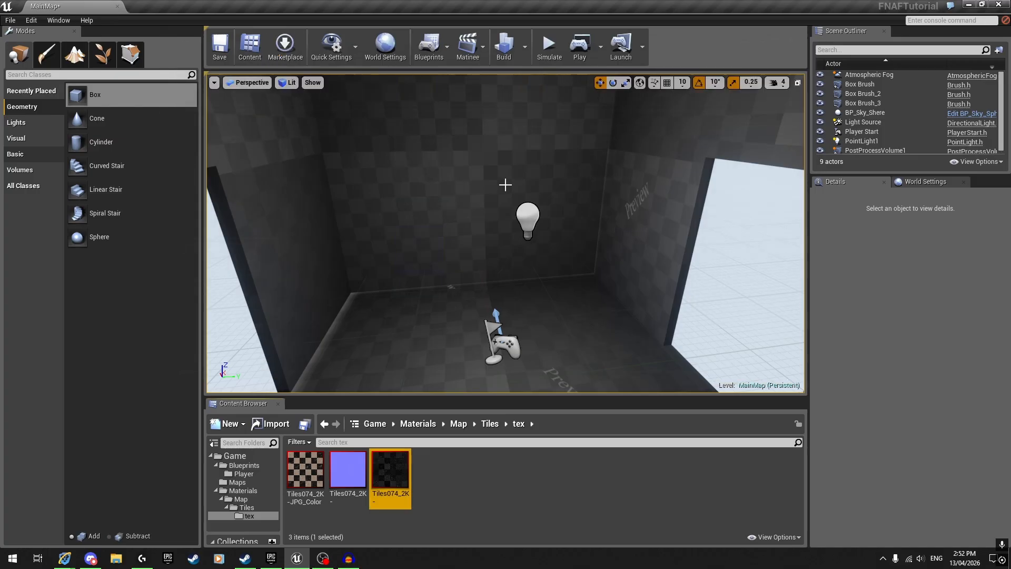
- Apply the M_Tiles material from the Tiles folder to the room's floor
right_drag(505, 184, 504, 190)
right_drag(490, 259, 492, 263)
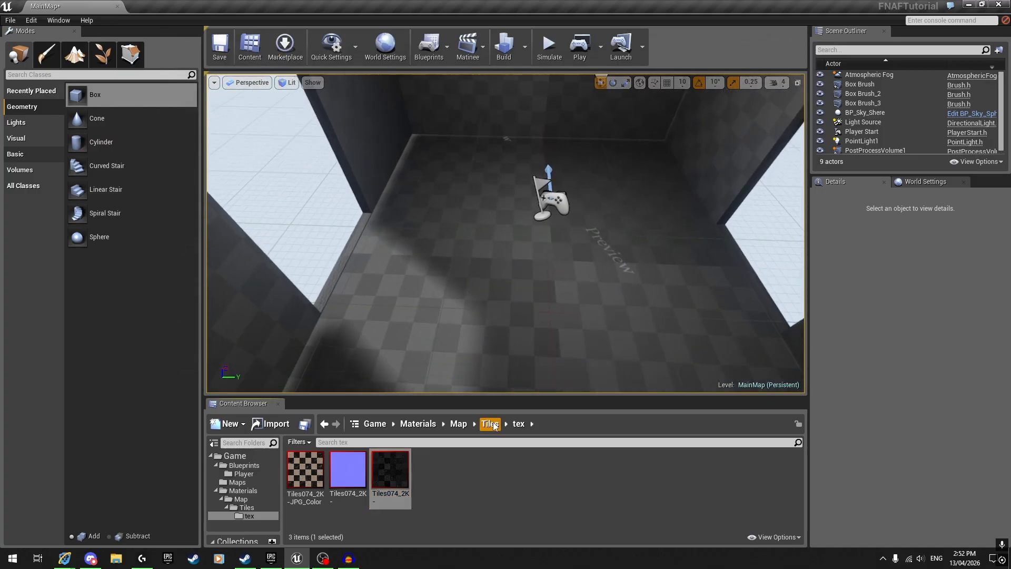
click(489, 424)
drag(347, 469, 446, 295)
scroll(446, 294, down, 5)
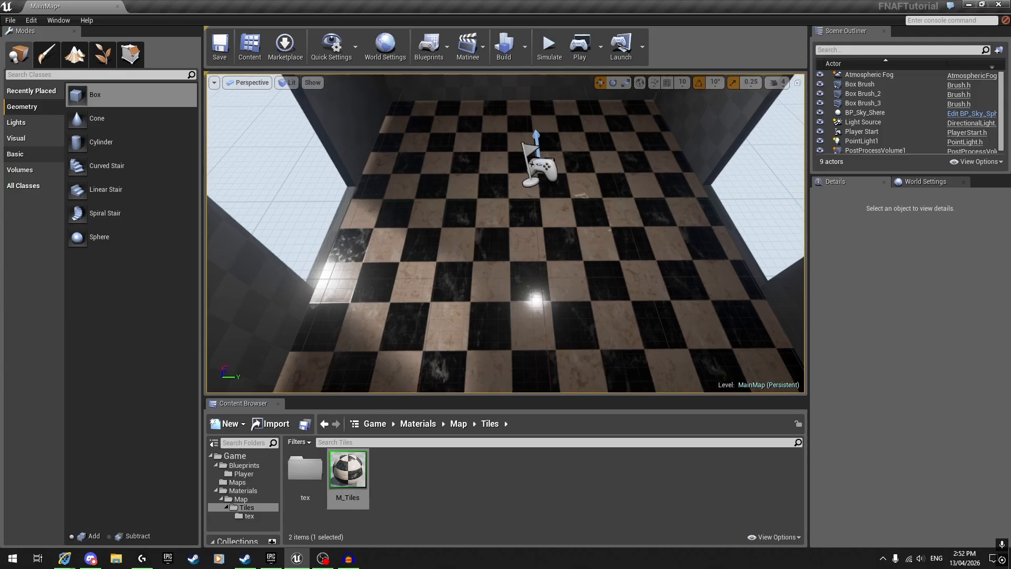
- Select the tiled floor surface of the box brush and apply a texture scale of 1.0 in U and V
click(582, 310)
key(Escape)
mouse_move(557, 296)
right_down()
mouse_move(710, 305)
mouse_move(643, 306)
mouse_move(632, 321)
mouse_move(553, 296)
right_up()
key(w)
key(w)
key(s)
click(626, 324)
scroll(889, 400, down, 2)
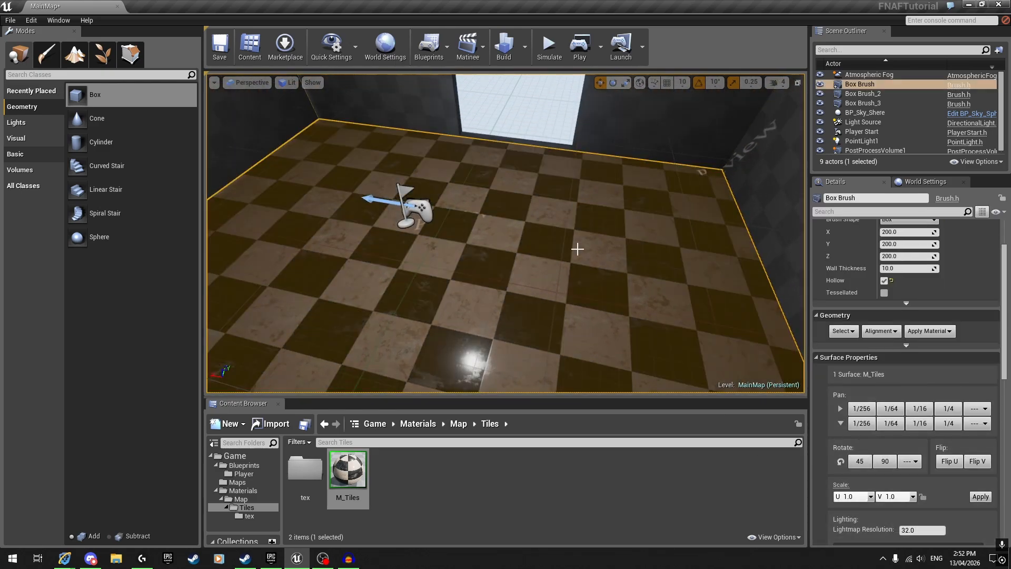
right_drag(578, 249, 595, 261)
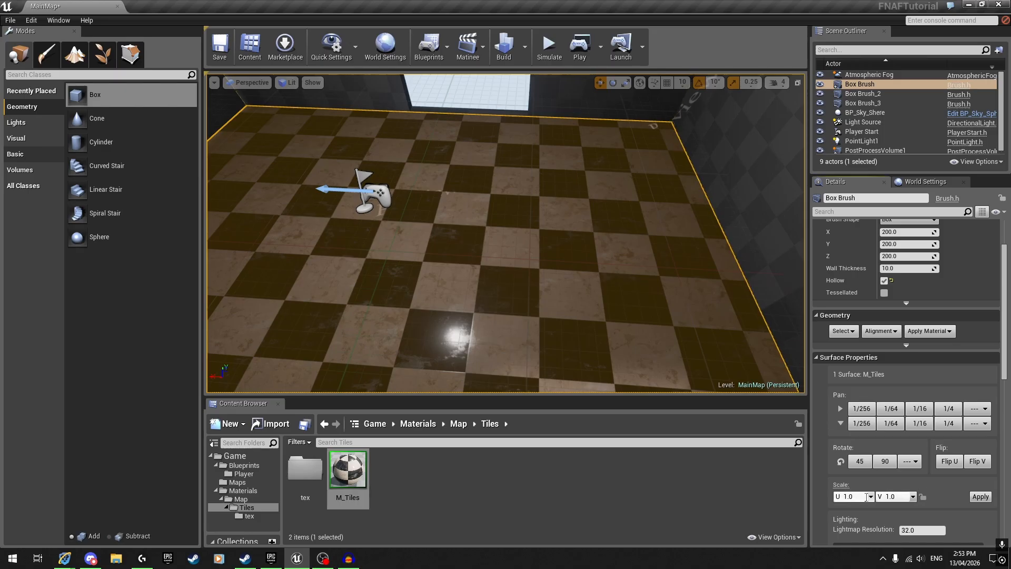
click(980, 497)
- Apply a texture scale of 2.0 in U and V to the floor surface and deselect it
right_drag(674, 295, 452, 263)
key(w)
key(s)
right_drag(659, 337, 591, 285)
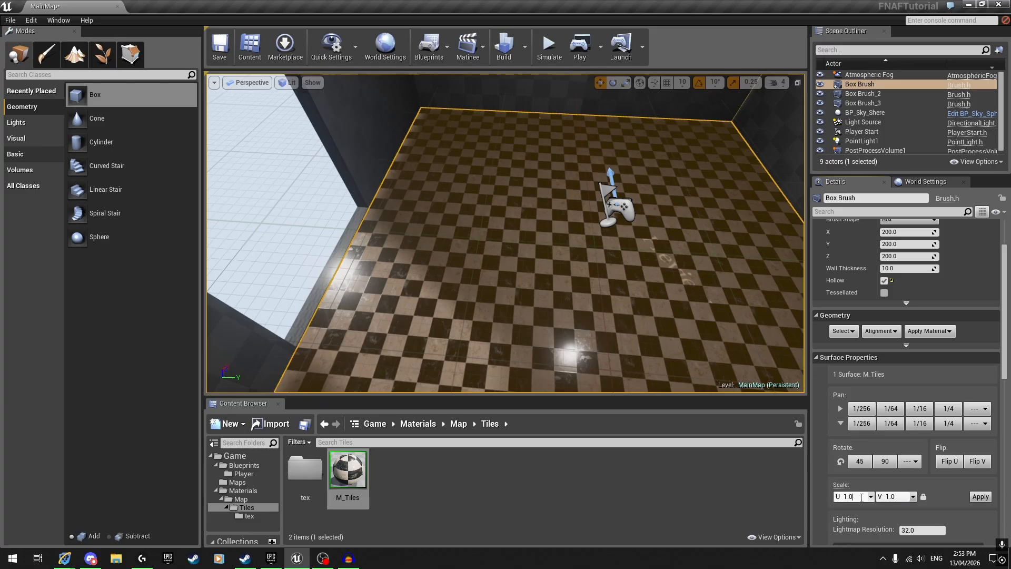
click(982, 496)
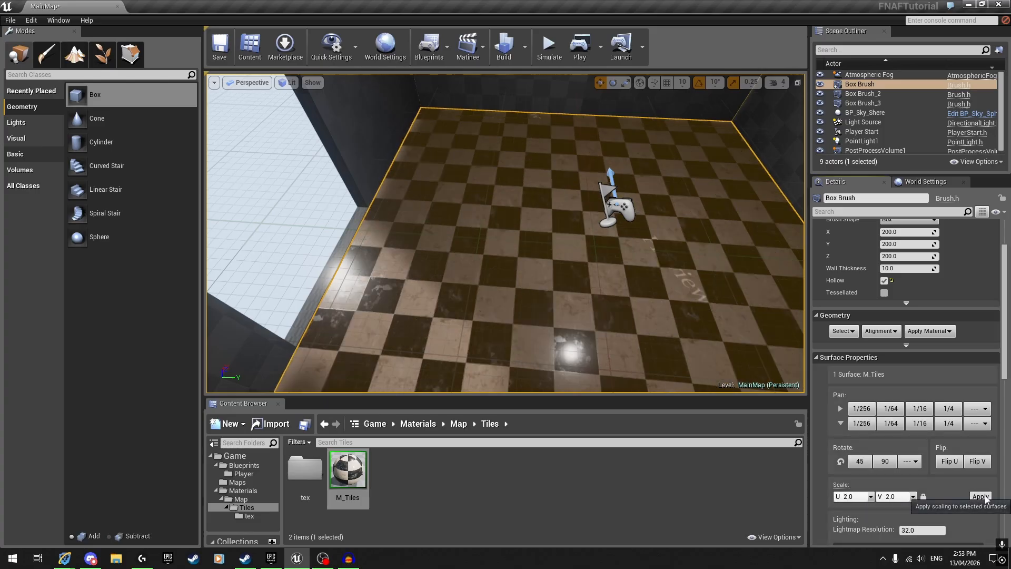
key(Escape)
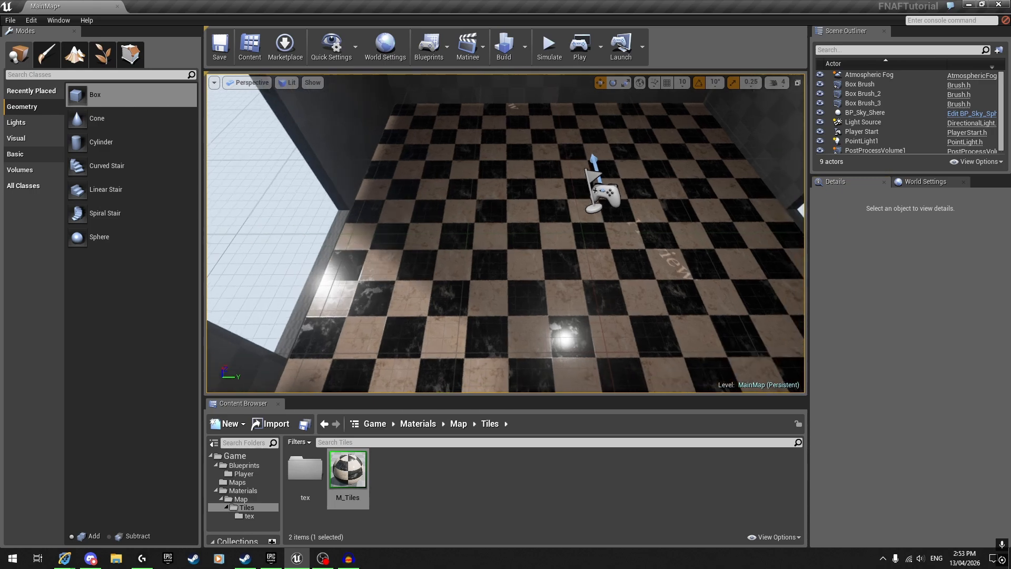
- Play the level in a standalone preview, walk around the room to inspect the tiled floor, and end the preview
right_drag(506, 234, 505, 179)
click(579, 46)
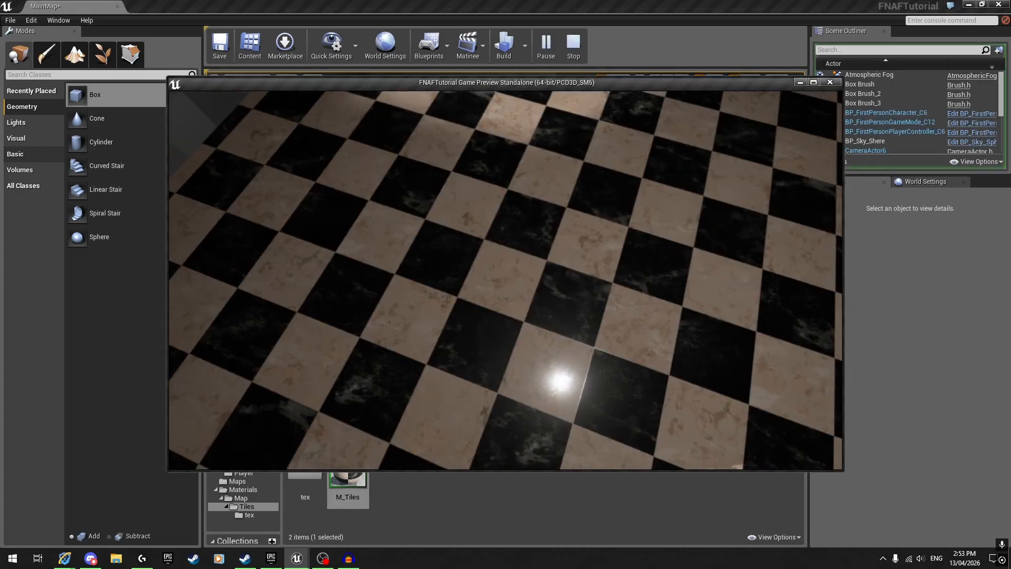
key(a)
key(s)
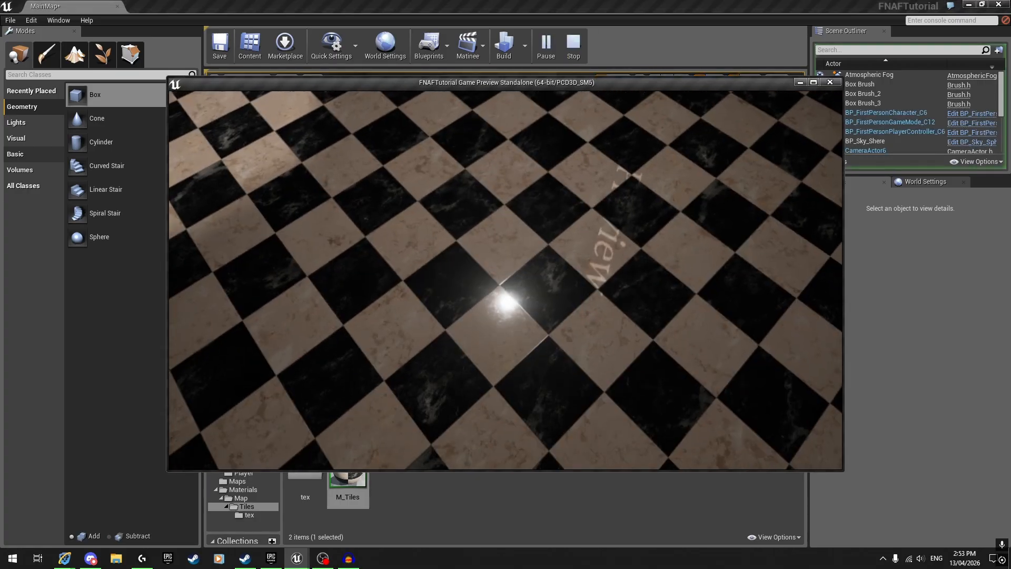
key(w)
key(a)
key(a)
key(d)
key(d)
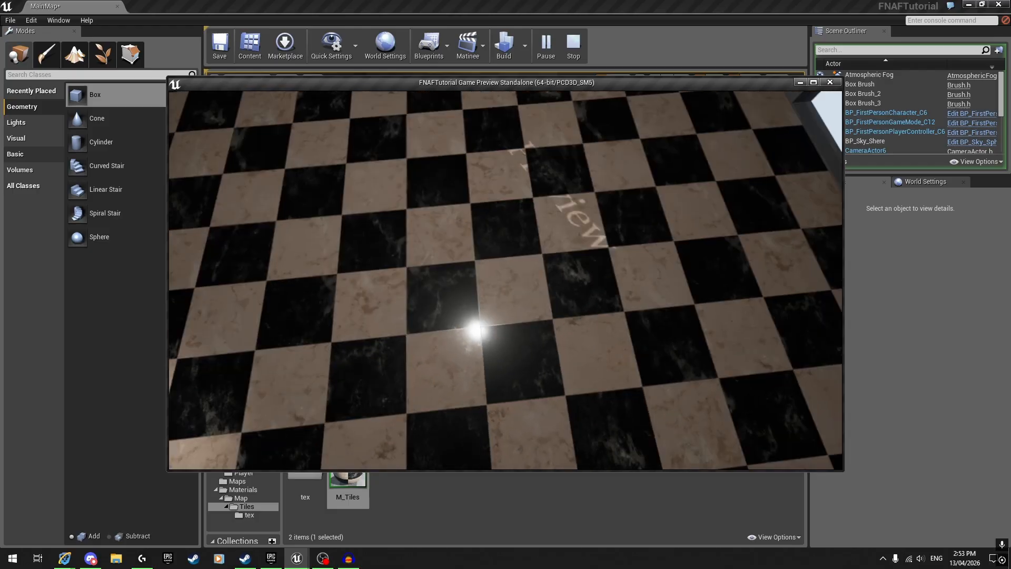
key(d)
key(s)
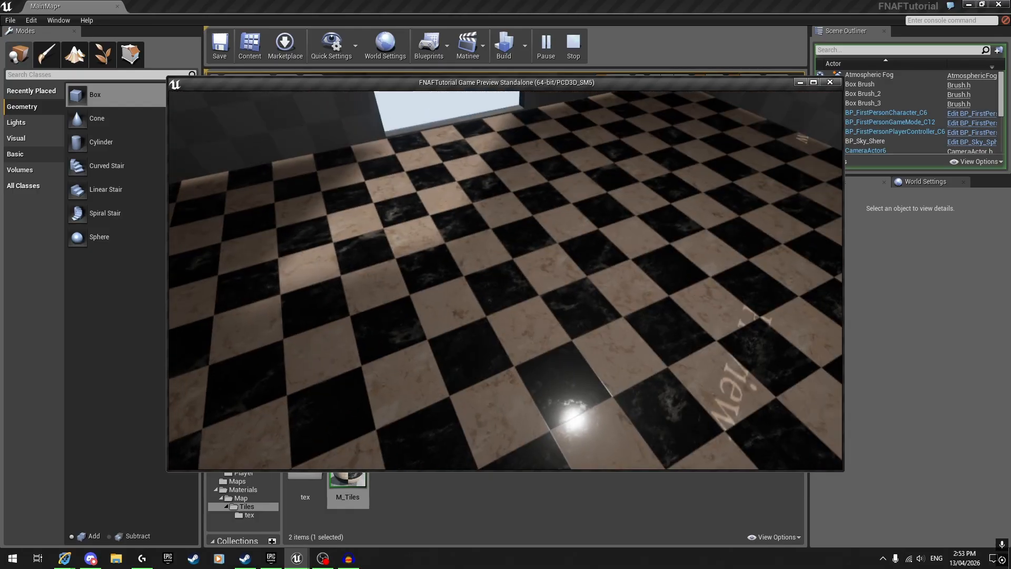
key(Escape)
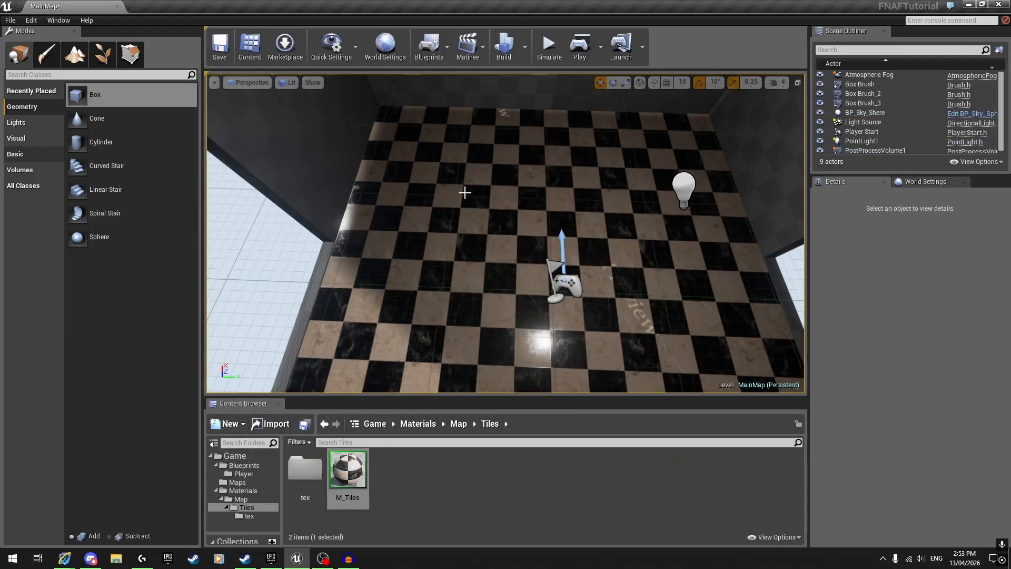
- Apply the M_Tiles material to the doorway's floor strip and set its surface texture scale to 2.0 in U and V
mouse_move(449, 195)
right_down()
mouse_move(463, 216)
mouse_move(521, 216)
mouse_move(621, 158)
mouse_move(422, 168)
mouse_move(395, 211)
mouse_move(463, 195)
right_up()
mouse_move(347, 470)
mouse_down()
mouse_move(451, 361)
mouse_move(482, 242)
mouse_up()
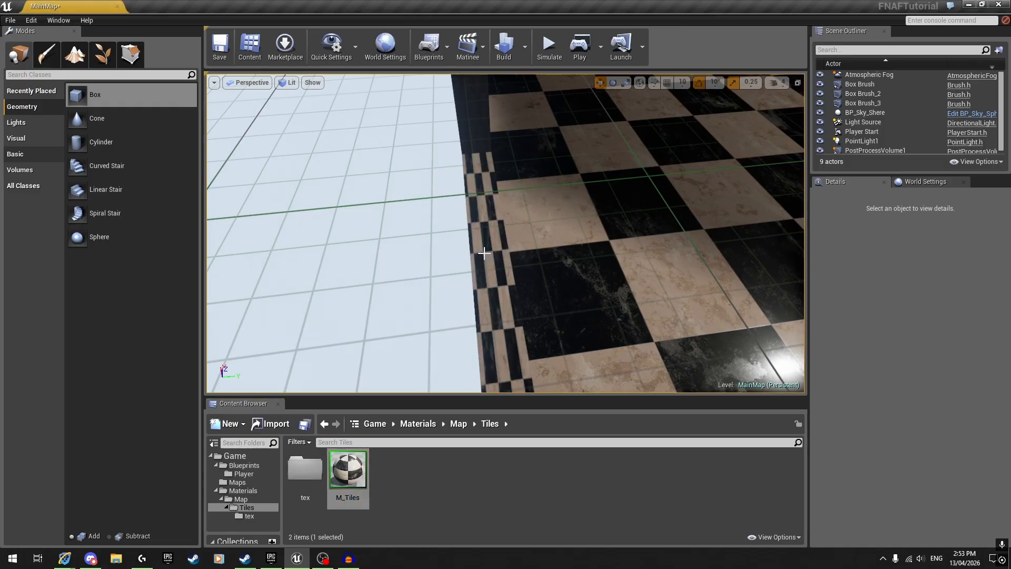
click(481, 242)
scroll(869, 453, down, 1)
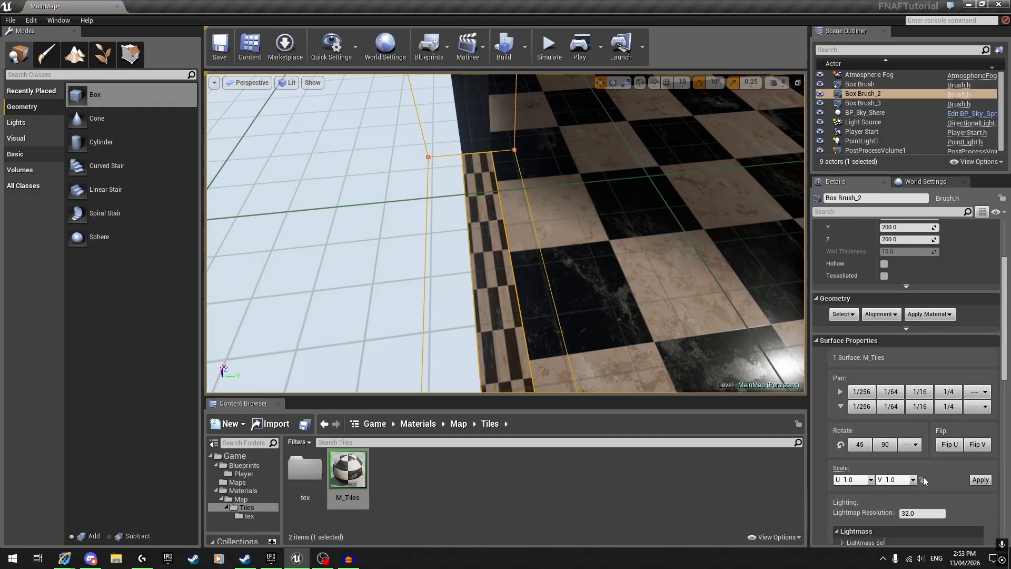
click(979, 479)
- Pan the doorway strip's U texture coordinate in 1/256 increments to line its tiles up with the room's floor, and deselect it
right_drag(579, 237, 408, 200)
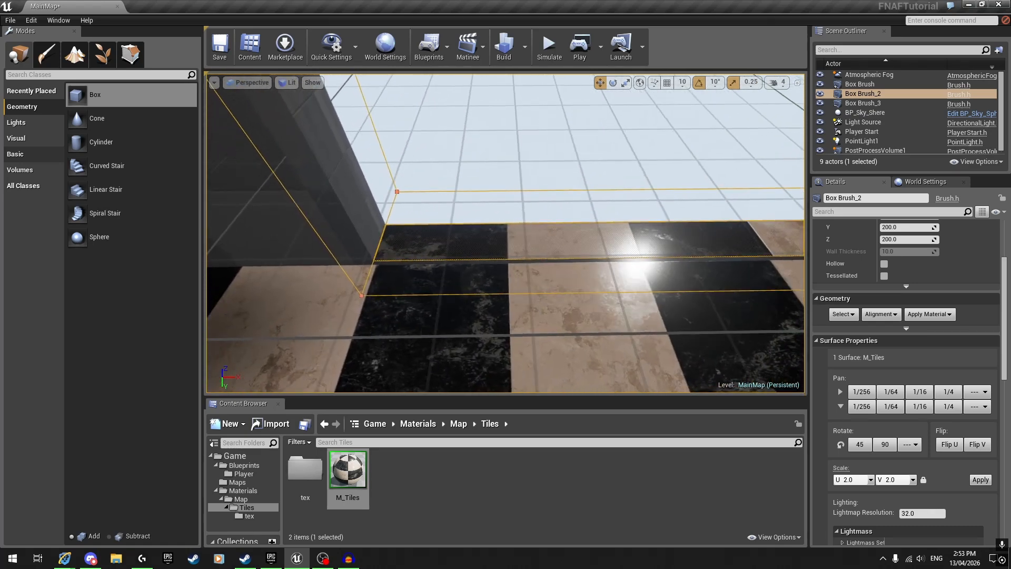
right_drag(548, 237, 561, 286)
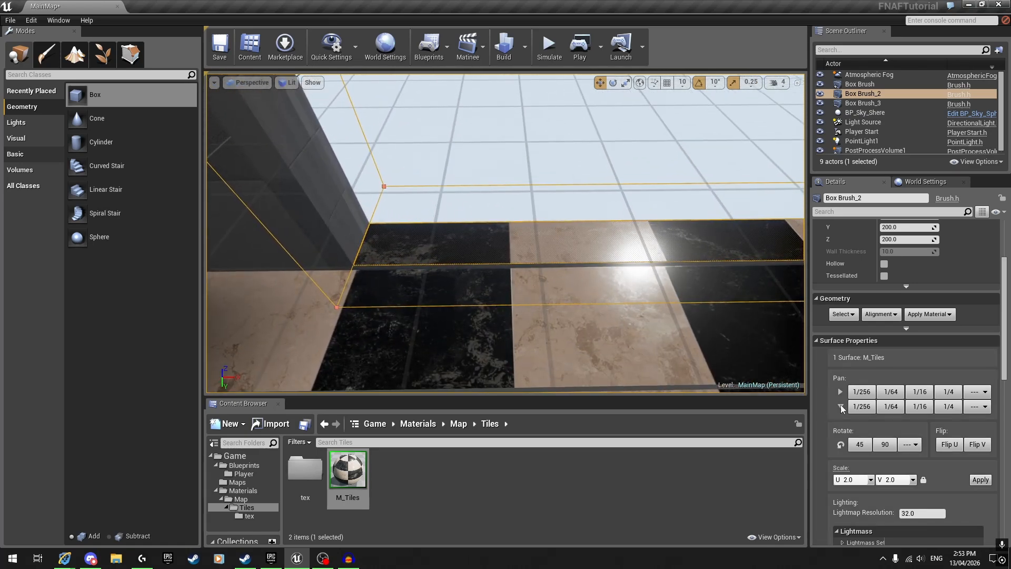
click(862, 392)
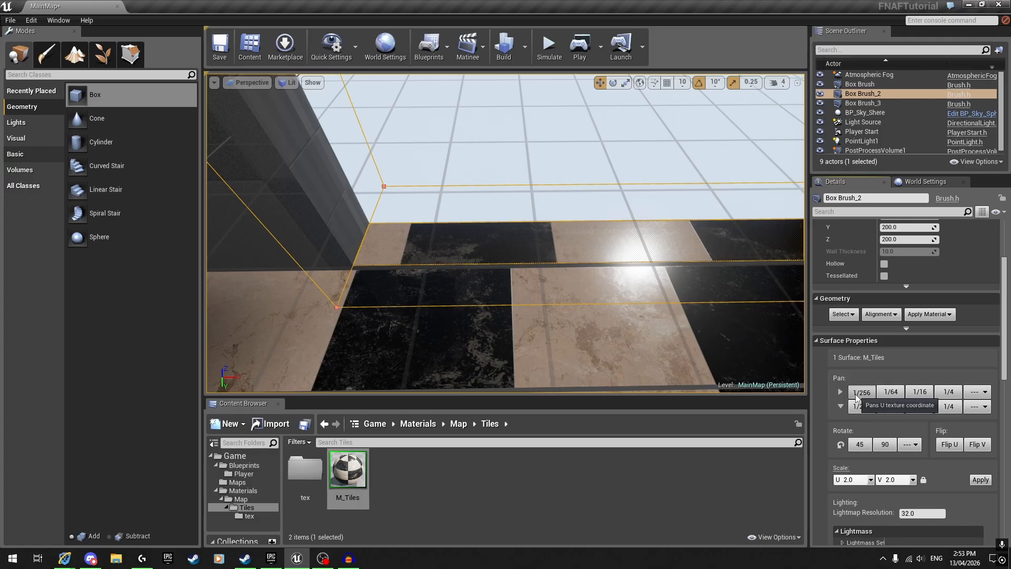
click(861, 392)
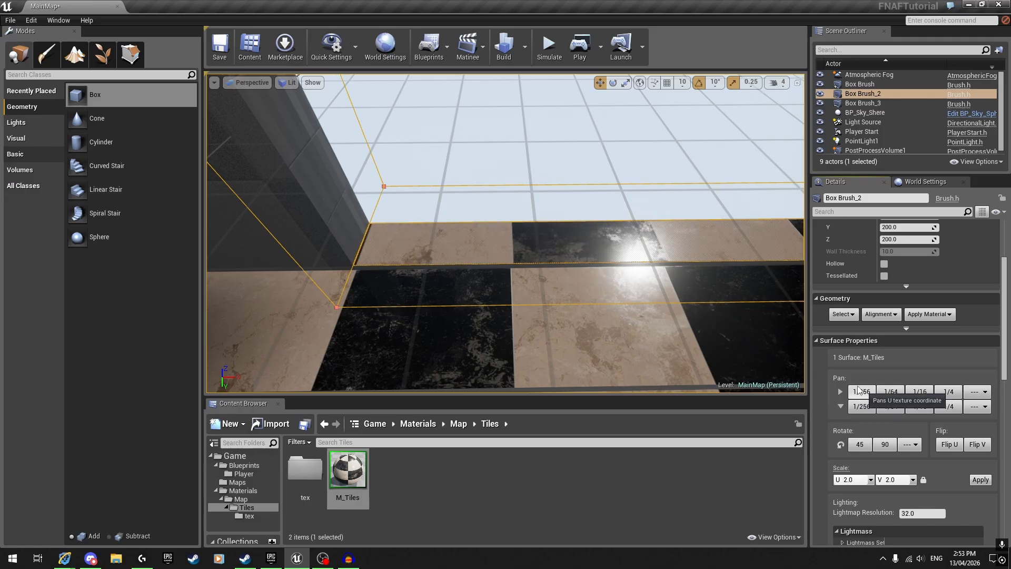
click(861, 390)
key(d)
mouse_move(631, 237)
right_down()
mouse_move(605, 250)
mouse_move(613, 277)
mouse_move(722, 295)
right_up()
key(Escape)
key(s)
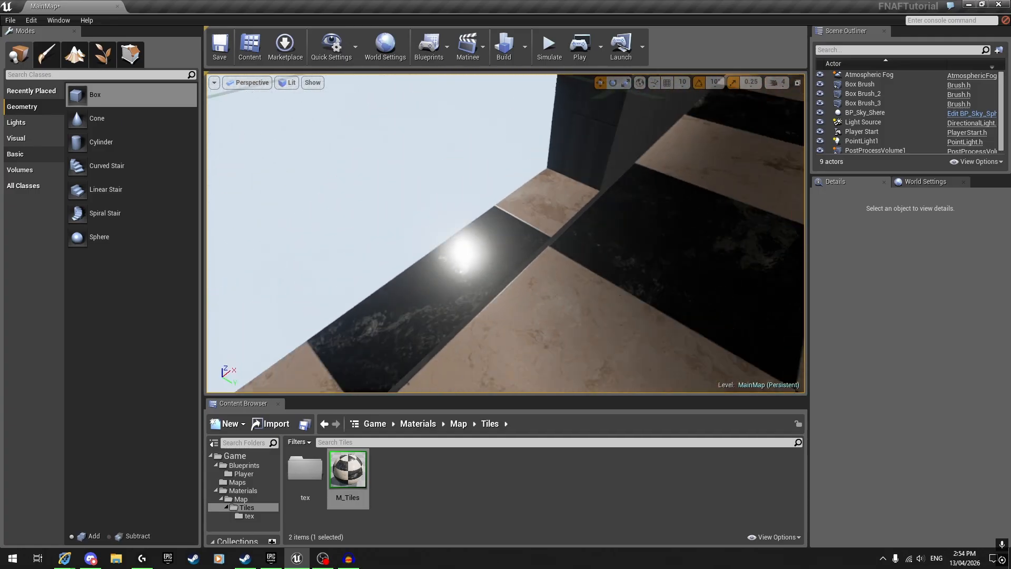
- Examine the room's tiled floor, its edge along the window opening and the untextured walls in the viewport
key(s)
right_drag(721, 295, 474, 287)
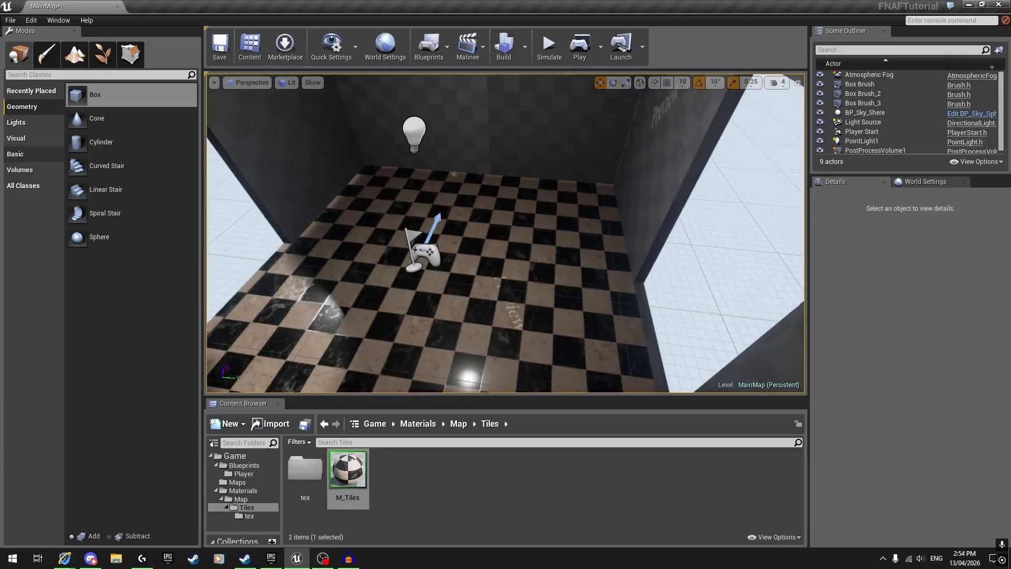
right_drag(611, 226, 477, 290)
click(506, 272)
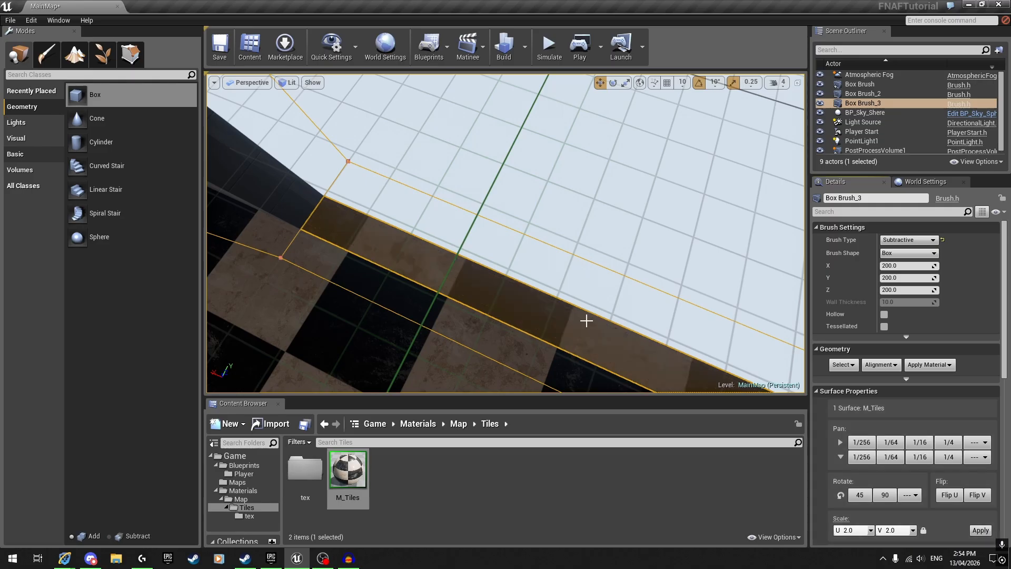
mouse_move(583, 320)
right_down()
mouse_move(629, 325)
mouse_move(650, 303)
mouse_move(586, 320)
right_up()
key(Escape)
key(w)
key(s)
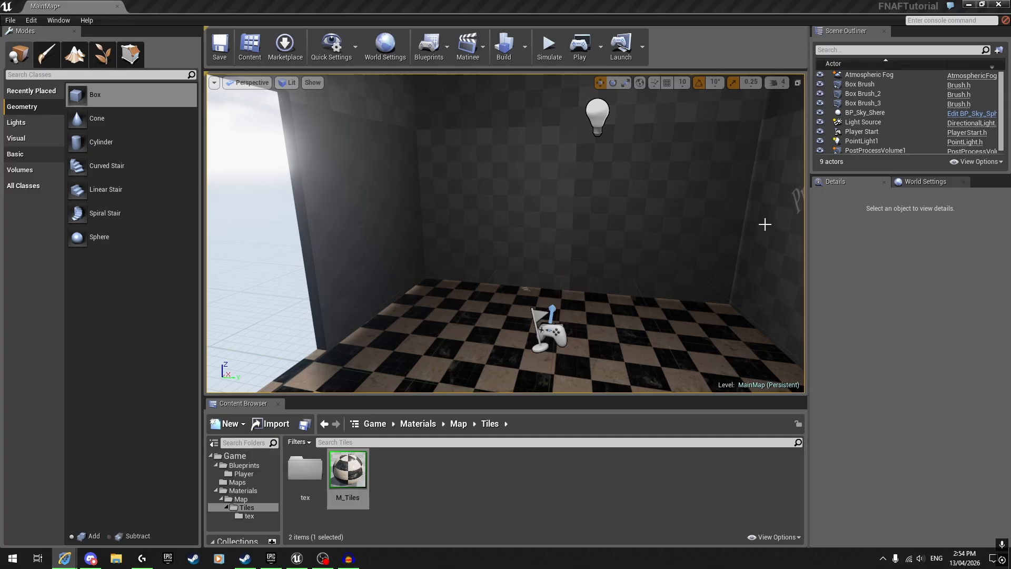
right_drag(510, 205, 536, 200)
key(w)
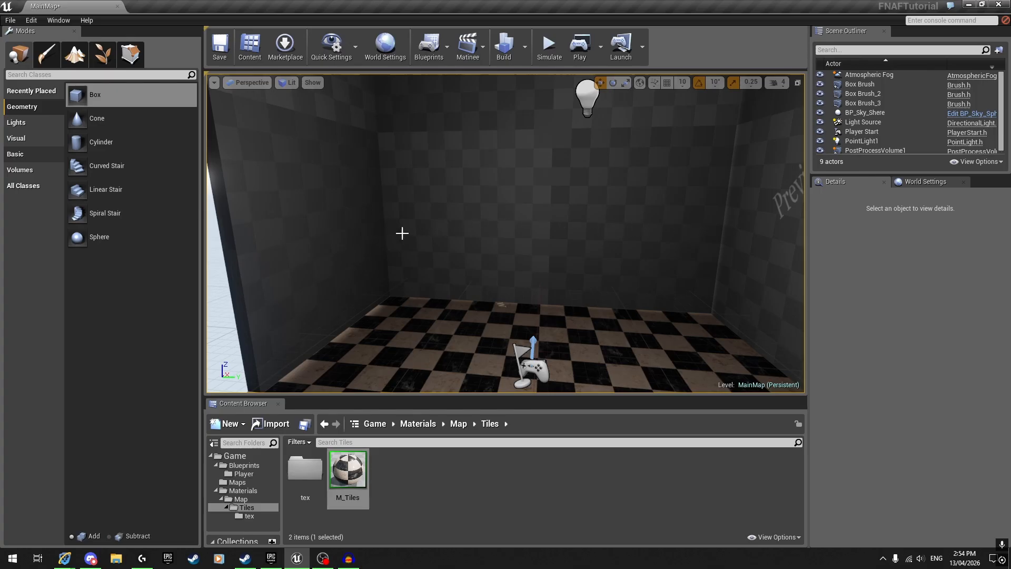
right_drag(575, 233, 640, 240)
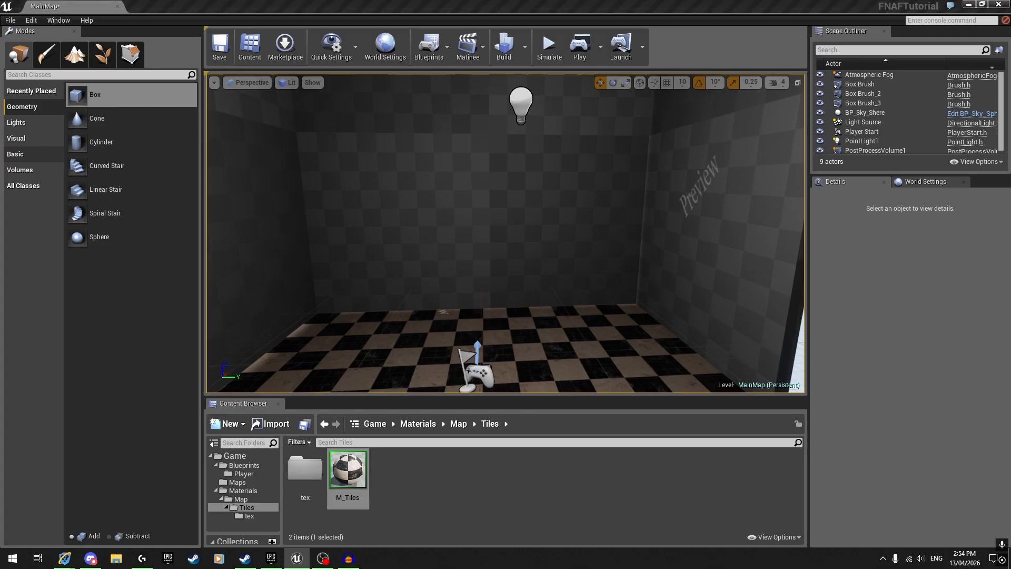
- Switch to the ambientCG site in the browser, search its surfaces for "Stone" and open the Bricks 066 asset
key(alt+Tab)
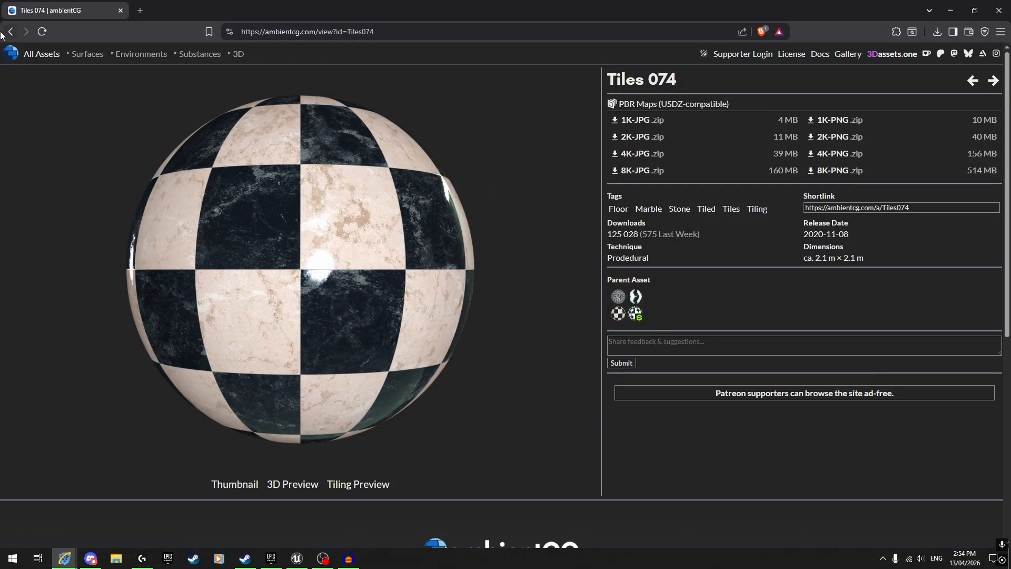
click(88, 62)
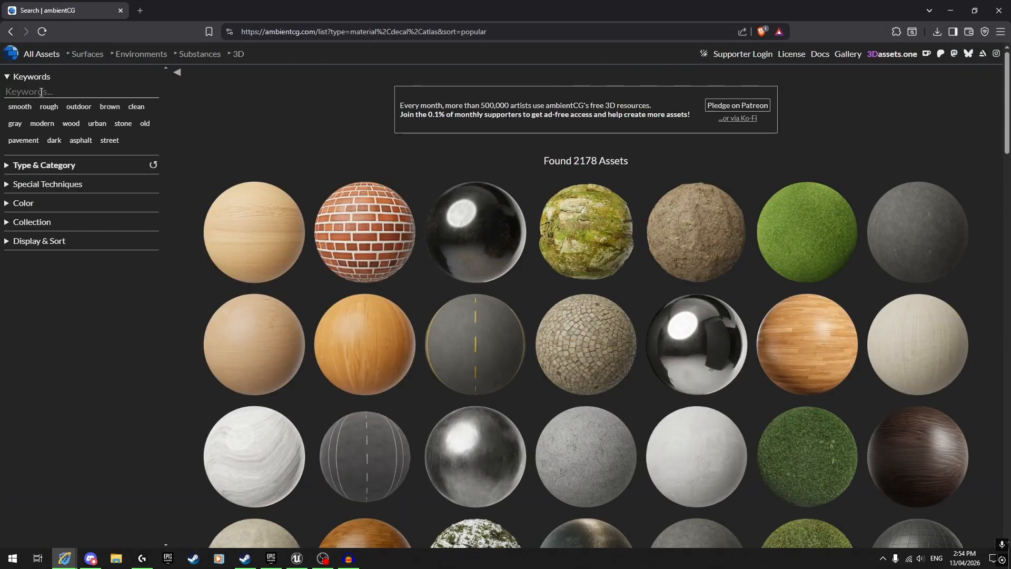
click(41, 92)
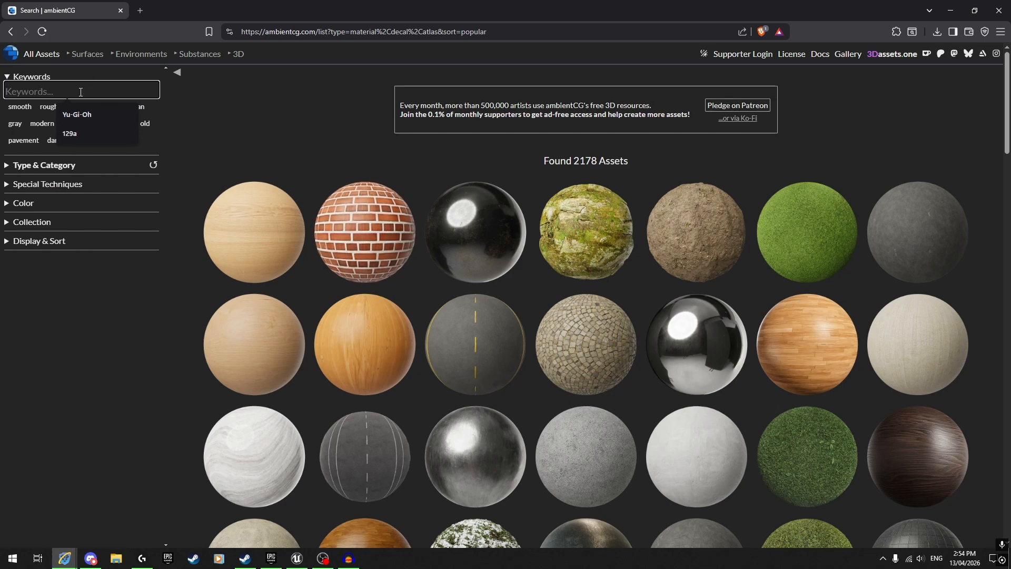
text(Stone)
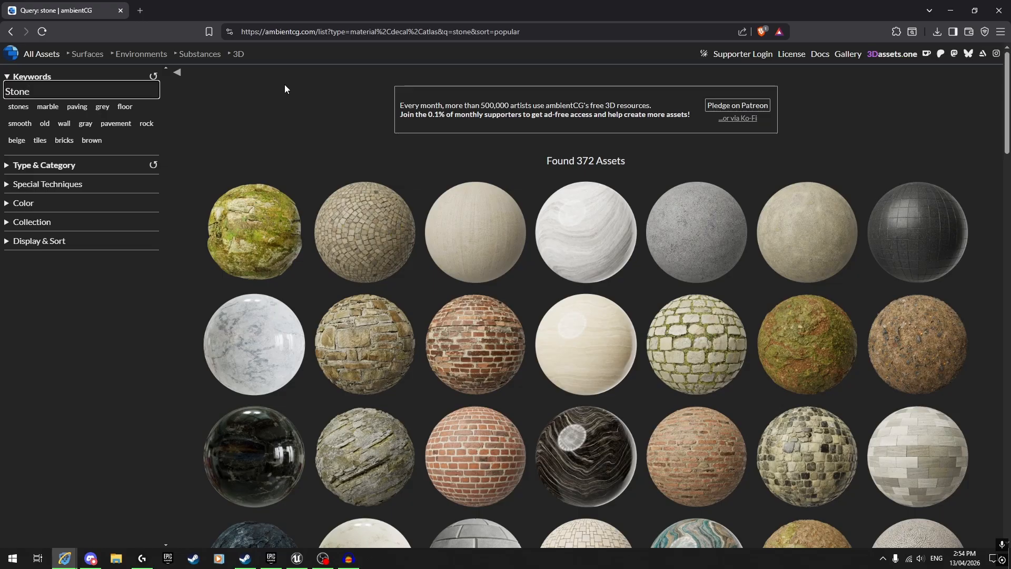
scroll(306, 97, down, 3)
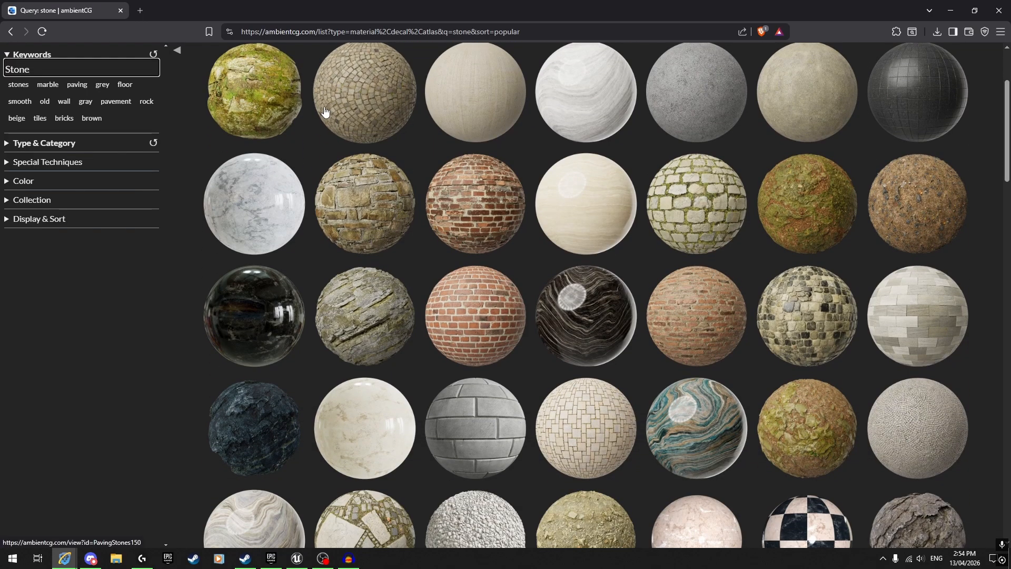
scroll(325, 112, down, 1)
scroll(485, 294, down, 1)
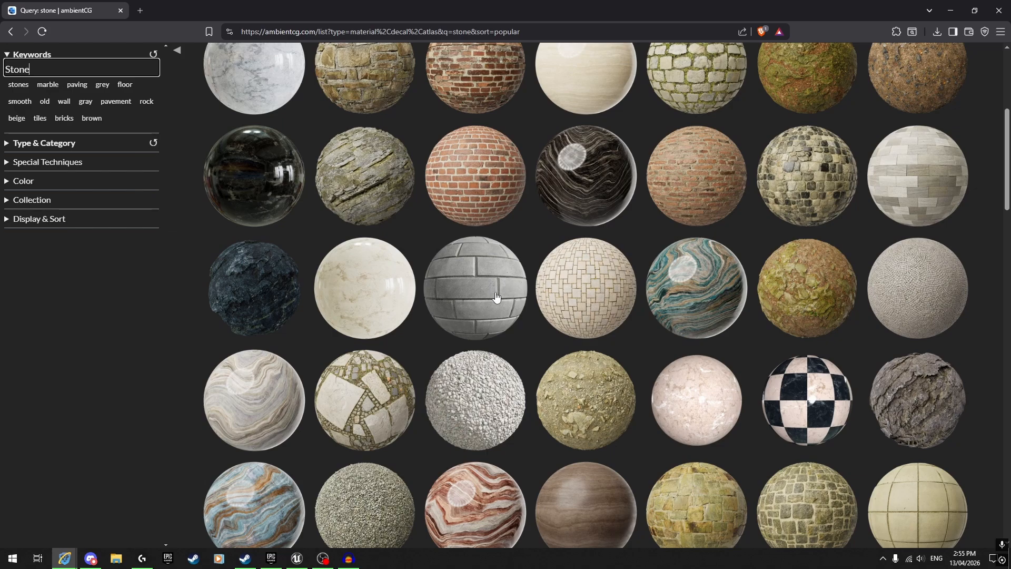
click(477, 278)
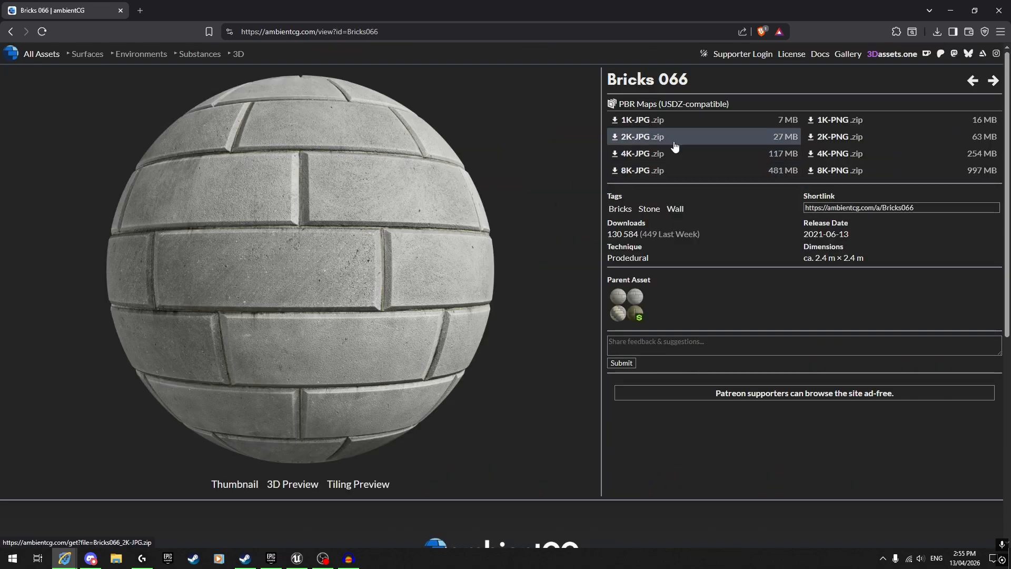
- Download the 2K-JPG zip of Bricks 066 to the Desktop
click(668, 142)
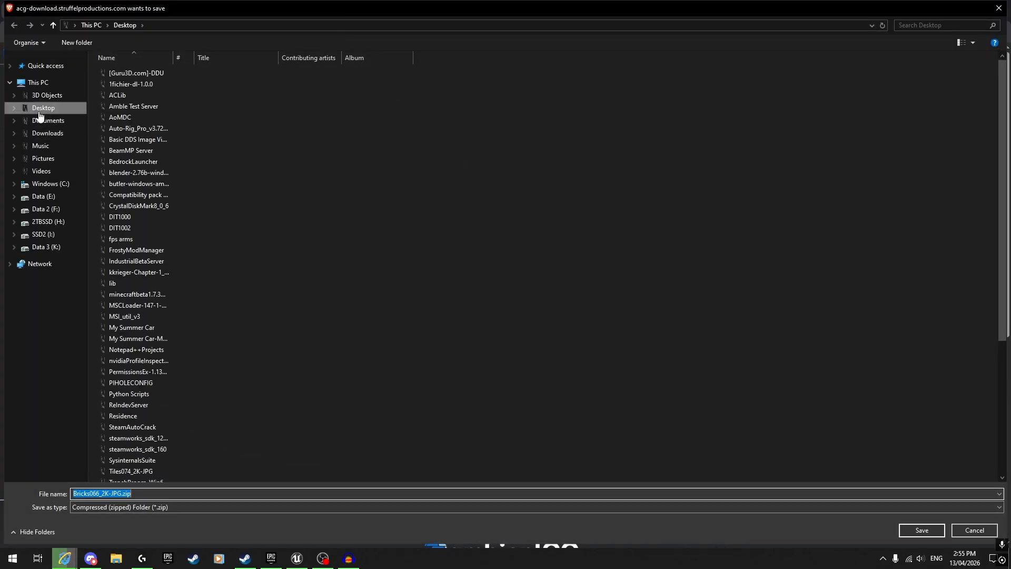
click(39, 112)
click(921, 529)
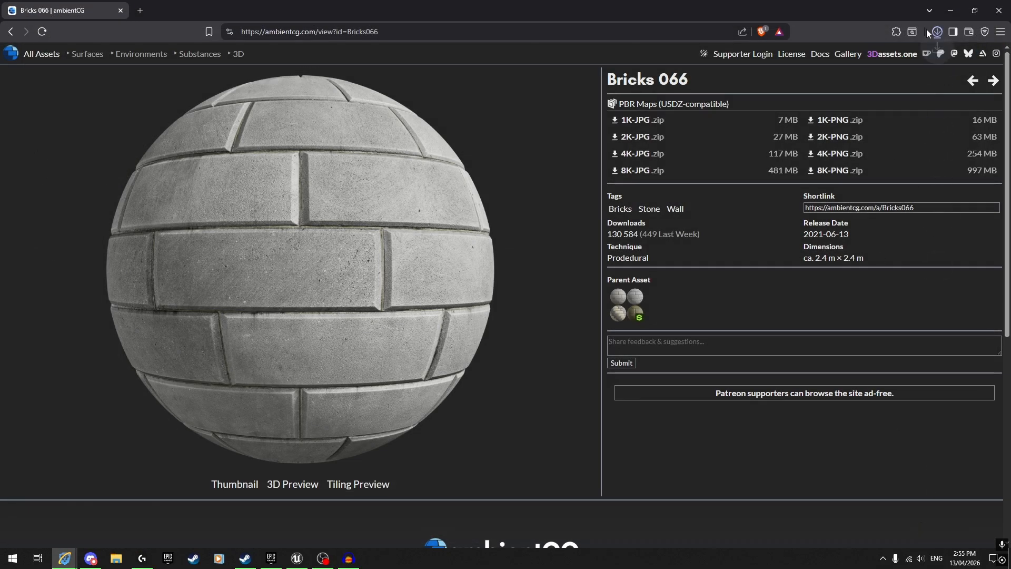
- Uncover the desktop and delete the old Tiles074_2K-JPG folder from it
click(944, 1)
drag(598, 3, 664, 14)
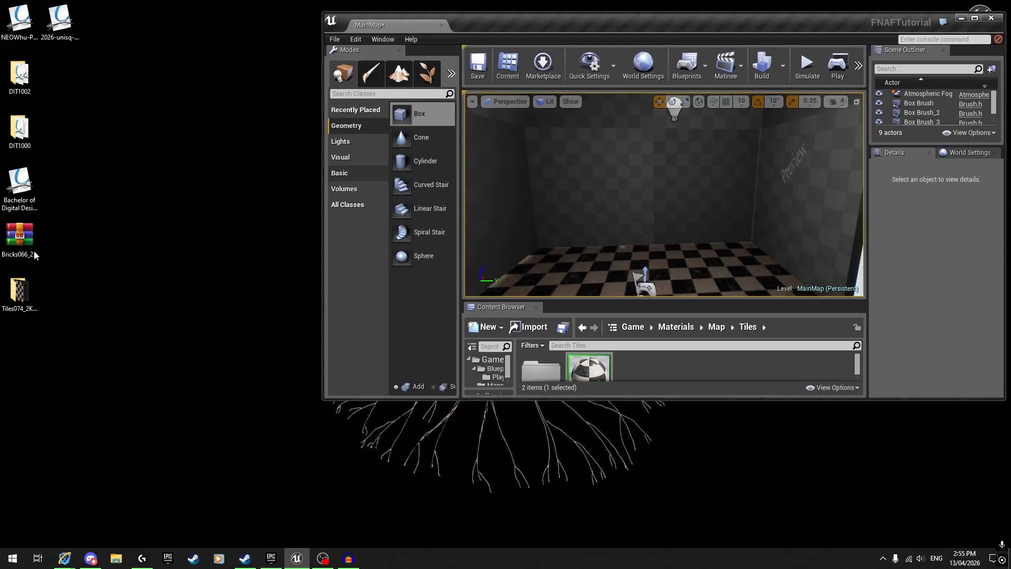
click(20, 293)
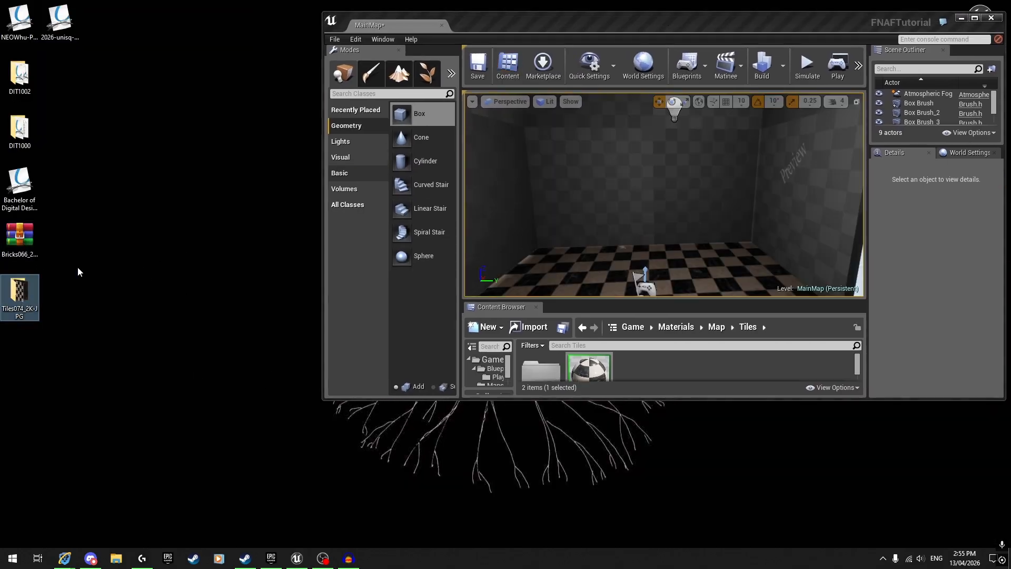
- Extract Bricks066_2K-JPG.zip on the desktop and delete the zip archive
right_click(15, 246)
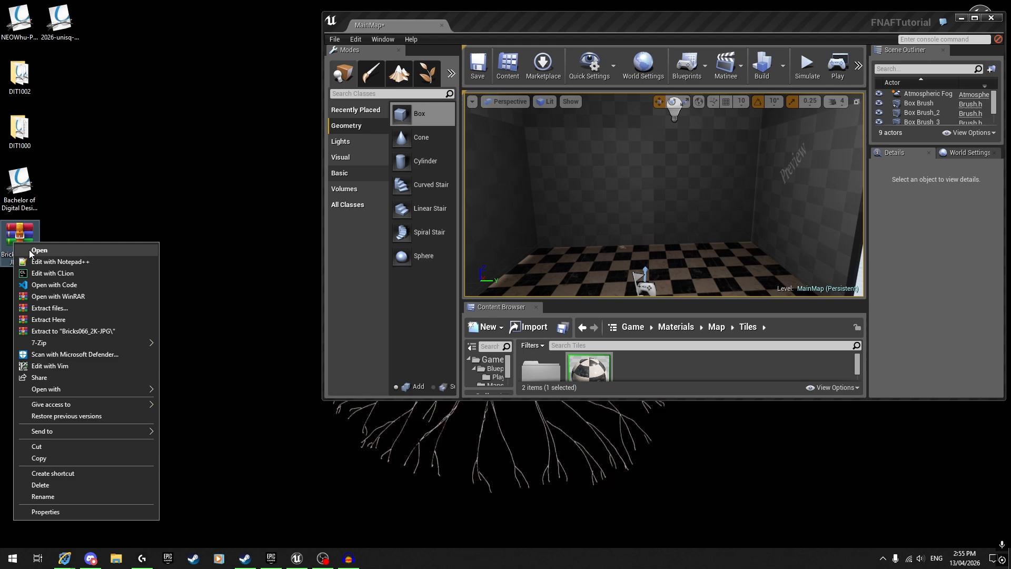
click(79, 298)
click(497, 464)
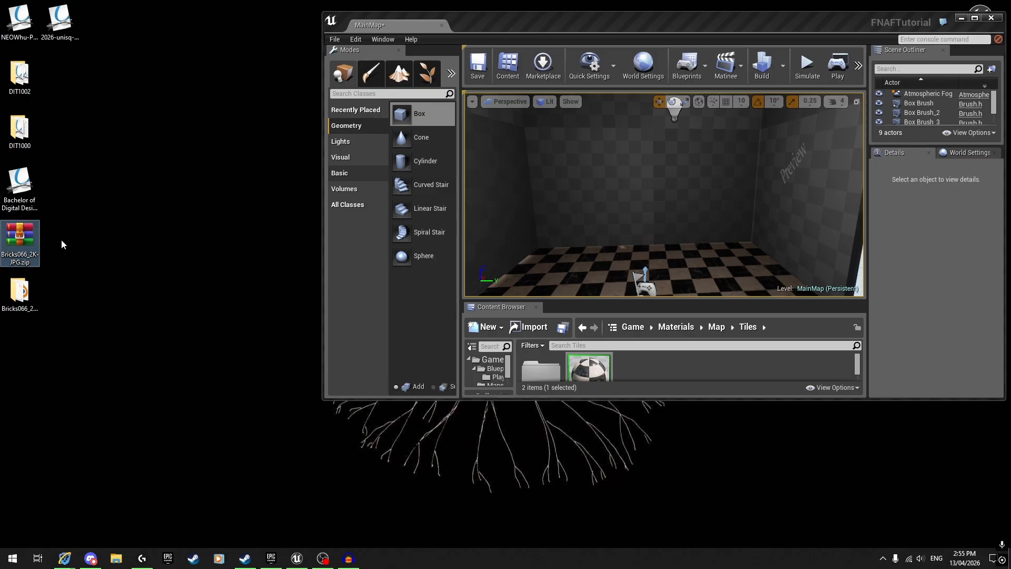
key(Delete)
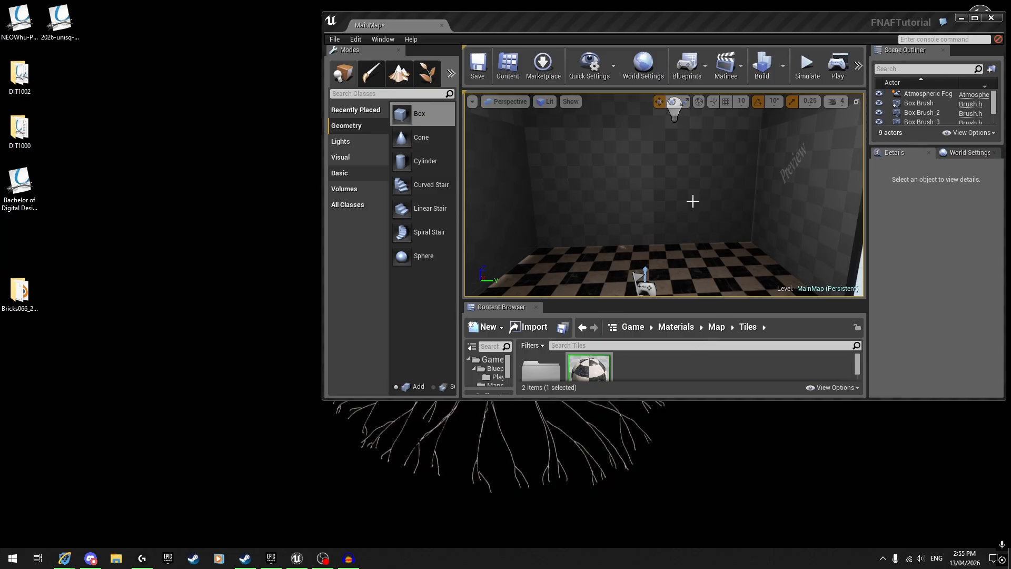
- Return to the maximized Unreal editor and create a folder named Bricks in Game/Materials/Map
double_click(654, 24)
click(457, 425)
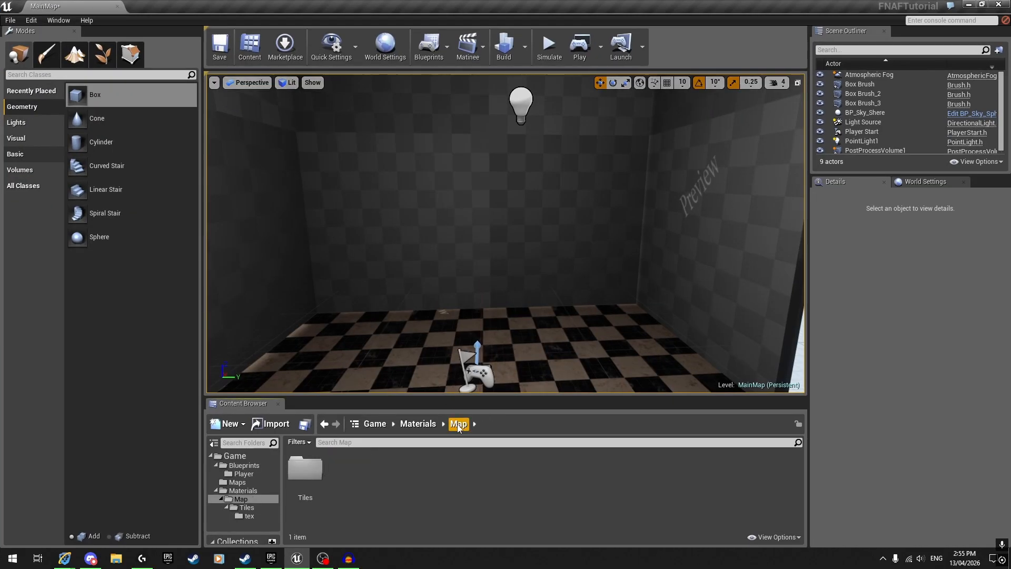
right_click(368, 471)
click(387, 269)
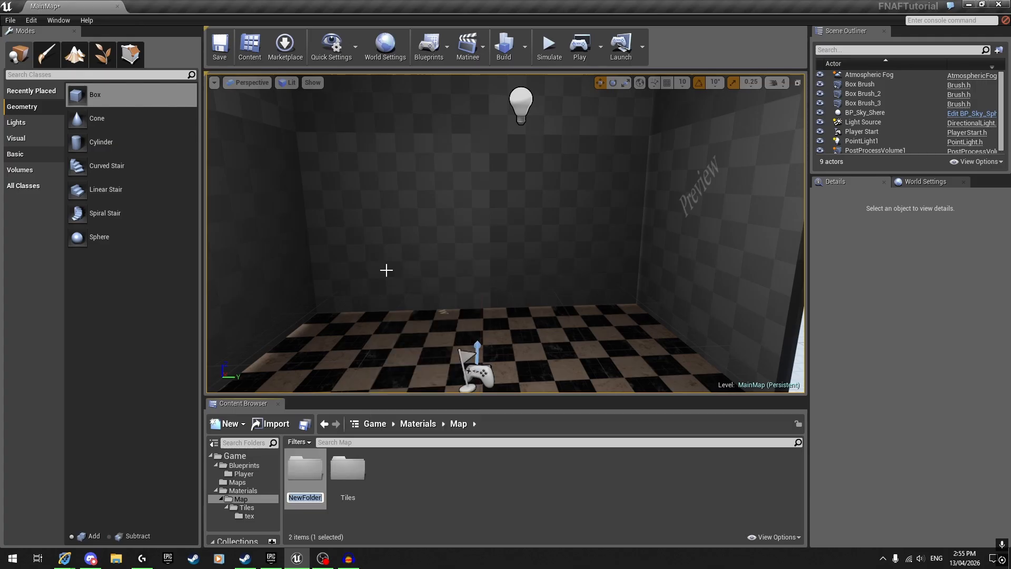
key(Return)
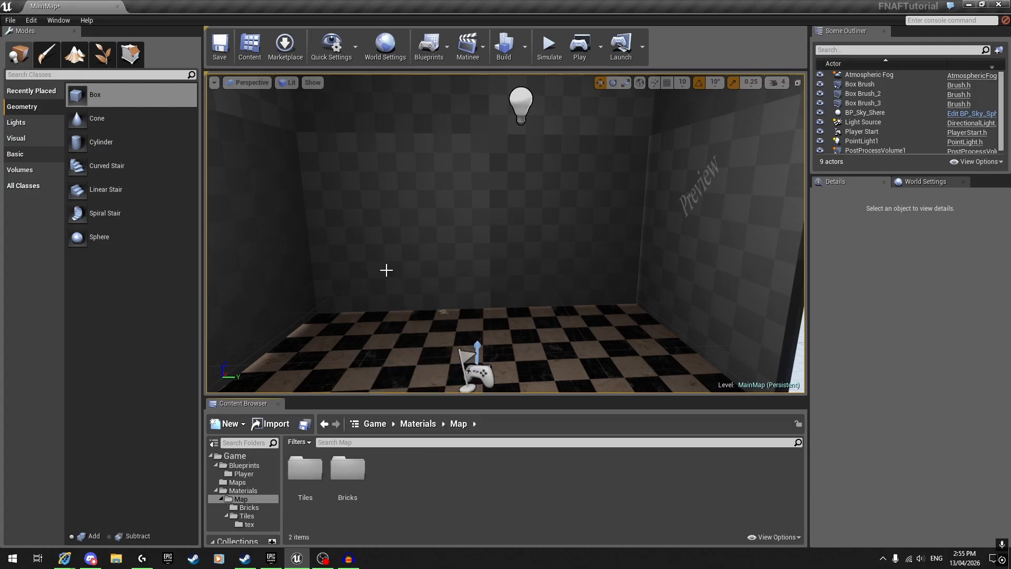
- Create a folder named tex inside the Bricks folder and open it
double_click(337, 484)
right_click(337, 485)
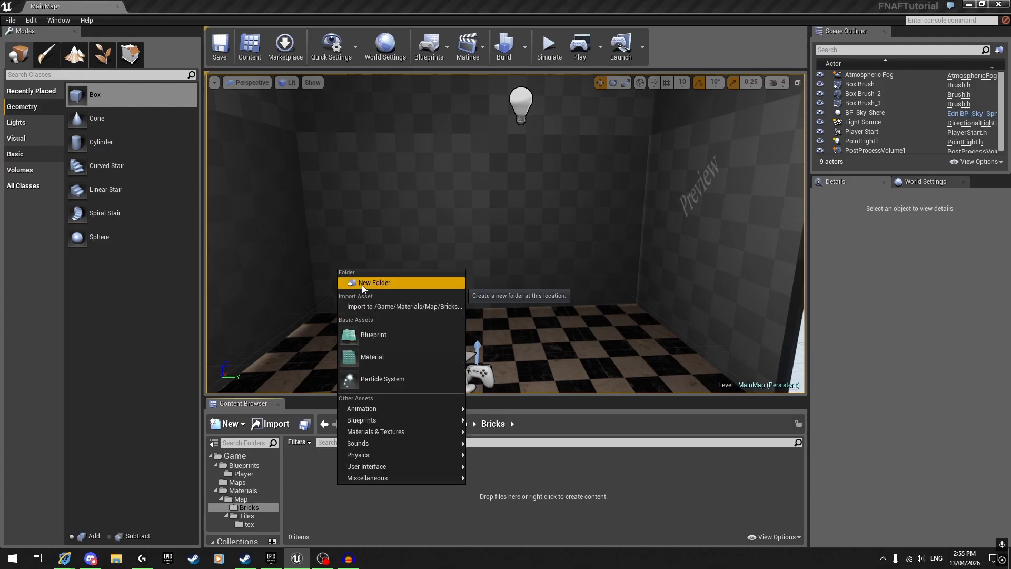
click(369, 280)
text(tex)
key(Return)
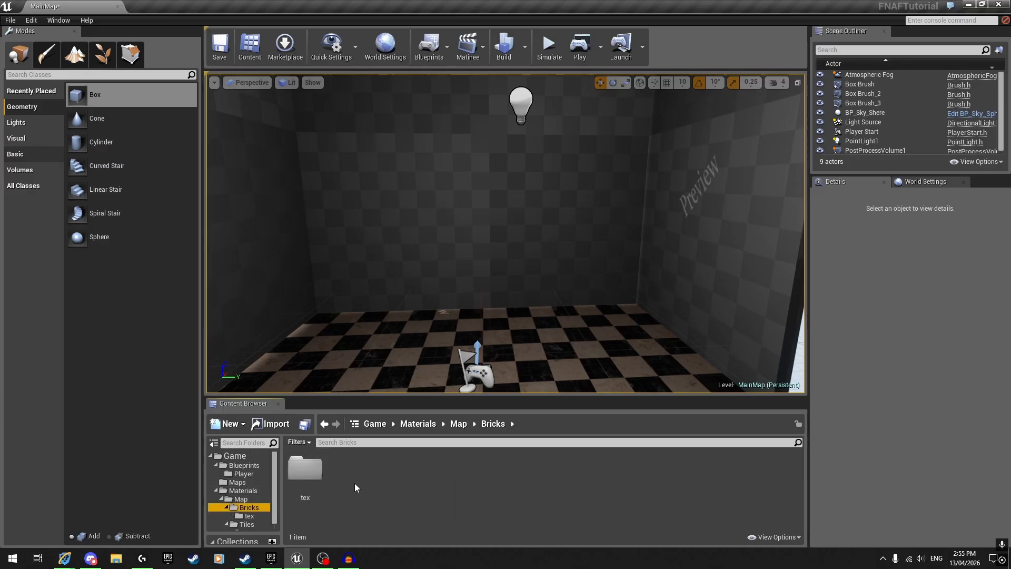
double_click(318, 479)
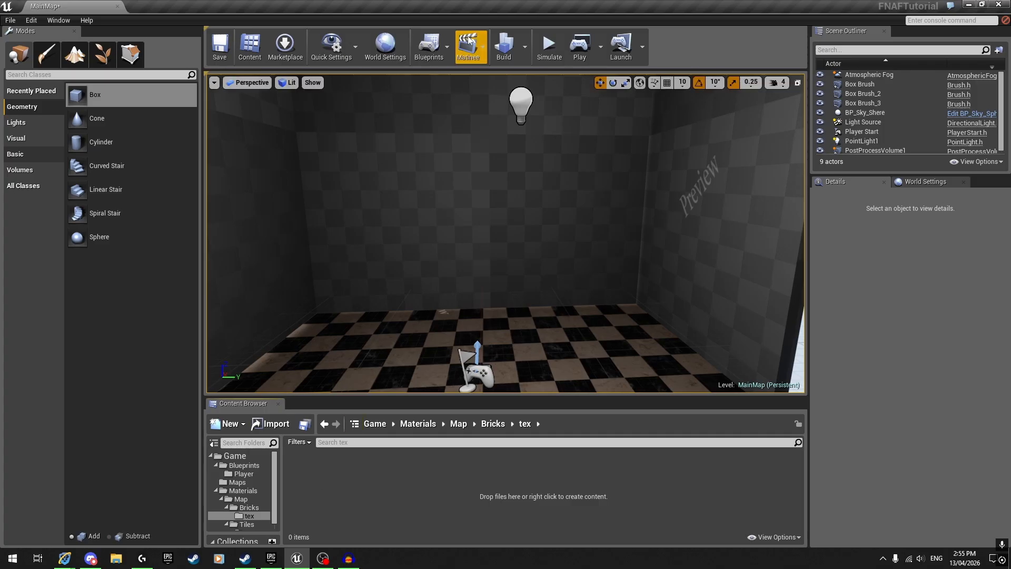
- Open the extracted Bricks066_2K-JPG folder on the desktop and delete Bricks066.png and the .blend, .mtlx, .tres and .usdc files
drag(468, 3, 519, 30)
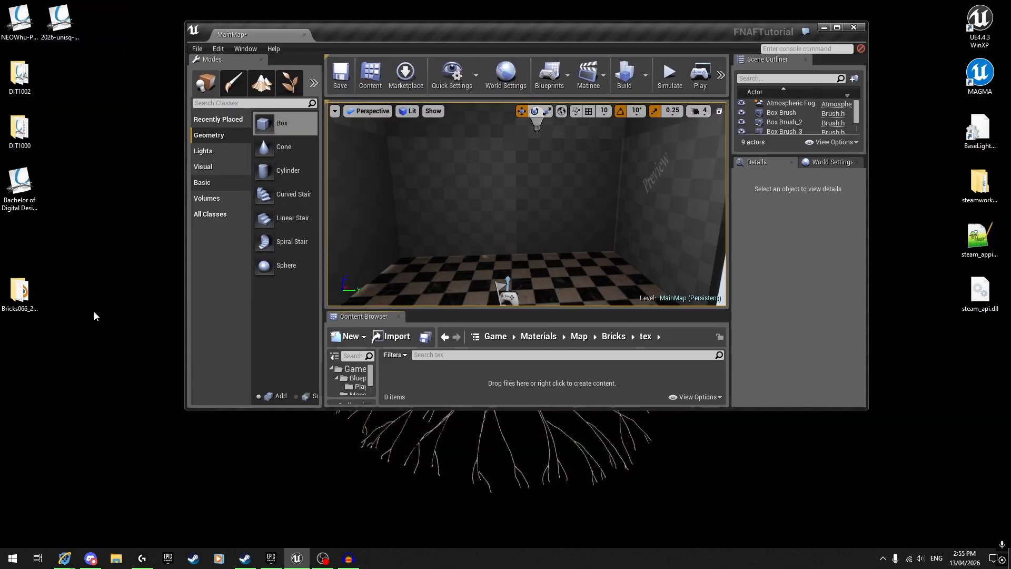
double_click(19, 290)
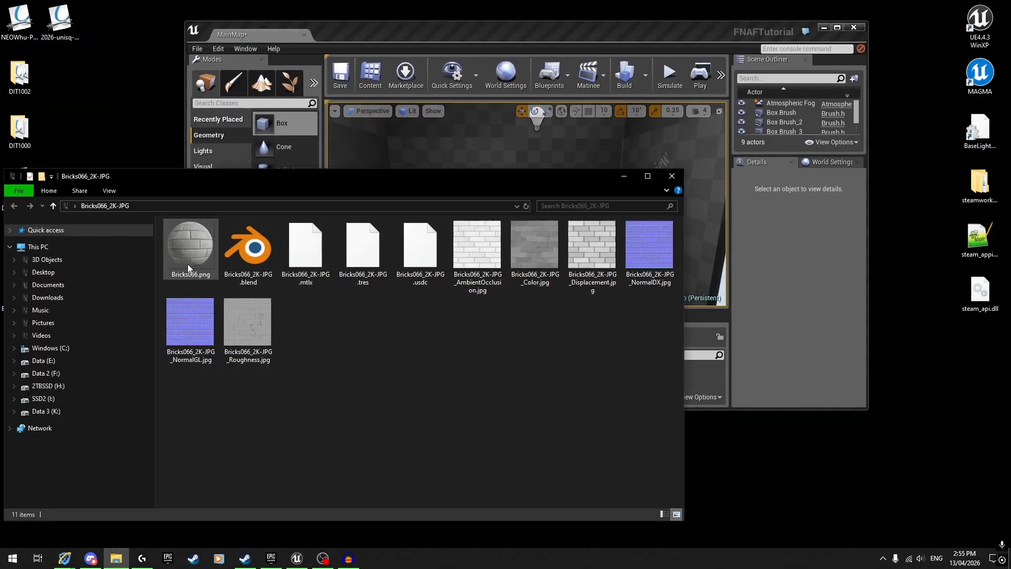
click(181, 252)
key(Delete)
key(Delete)
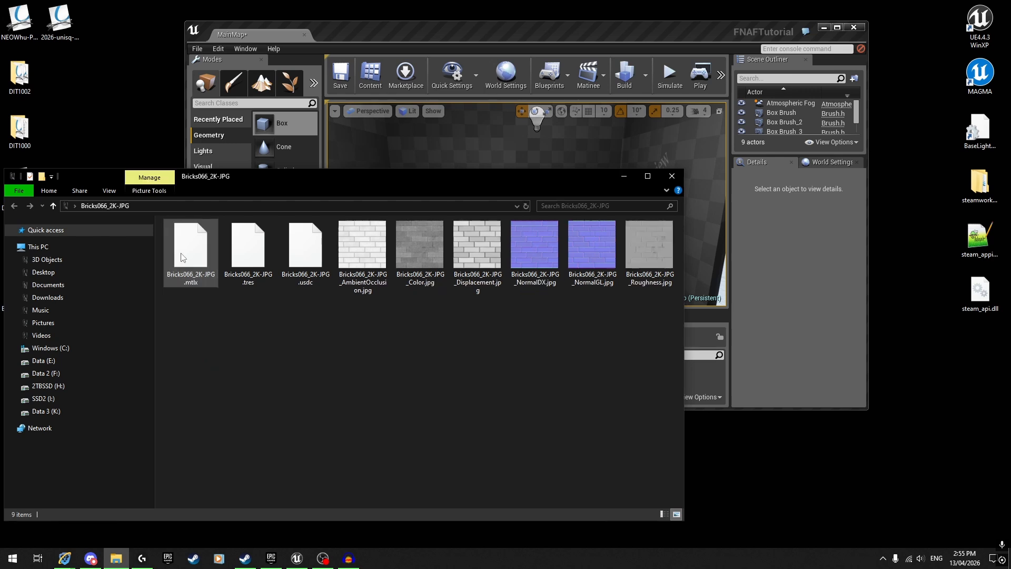
drag(163, 315, 293, 215)
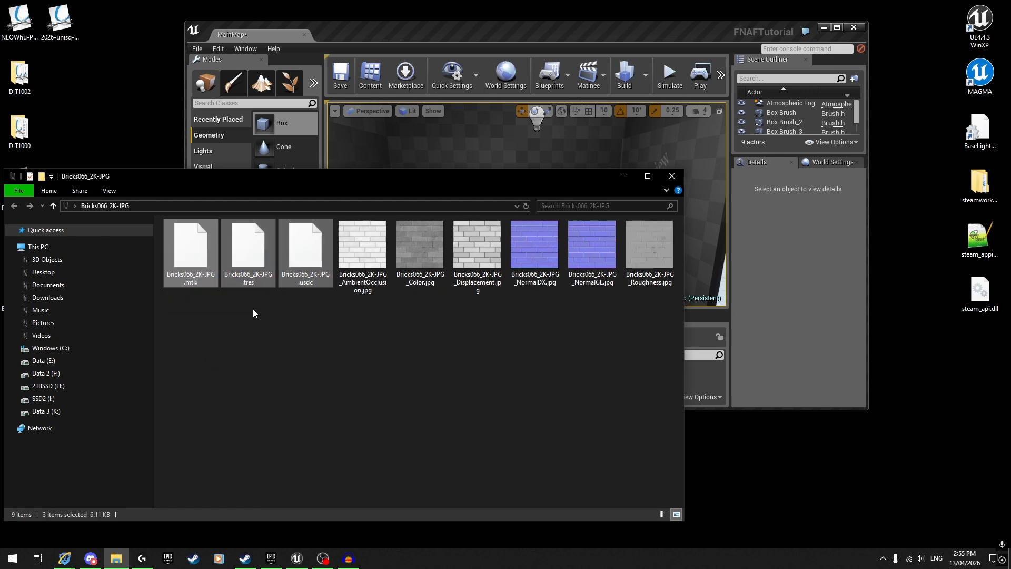
key(Delete)
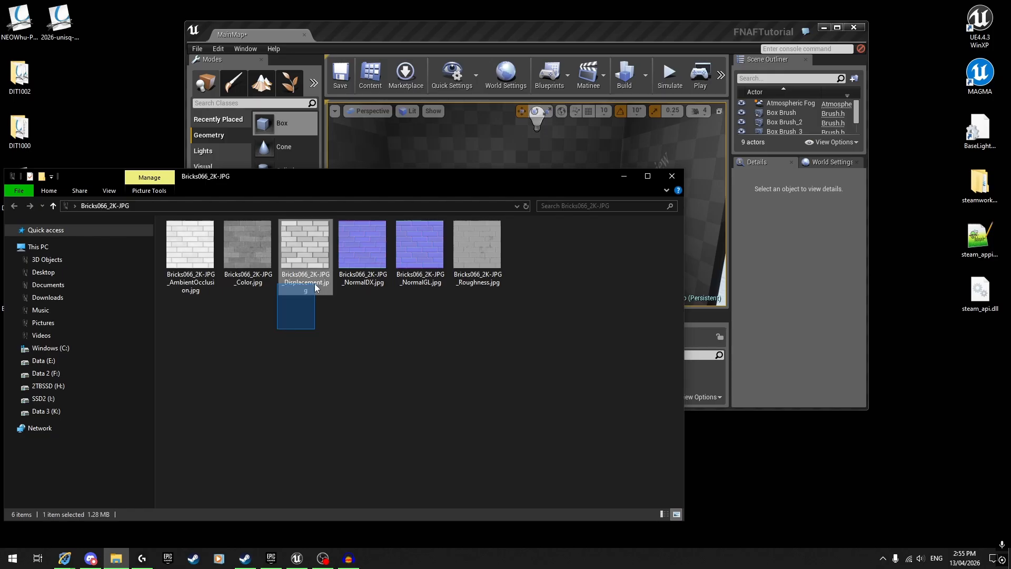
- Delete the Displacement and NormalGL images from the Bricks066_2K-JPG folder
drag(315, 287, 315, 287)
key(Delete)
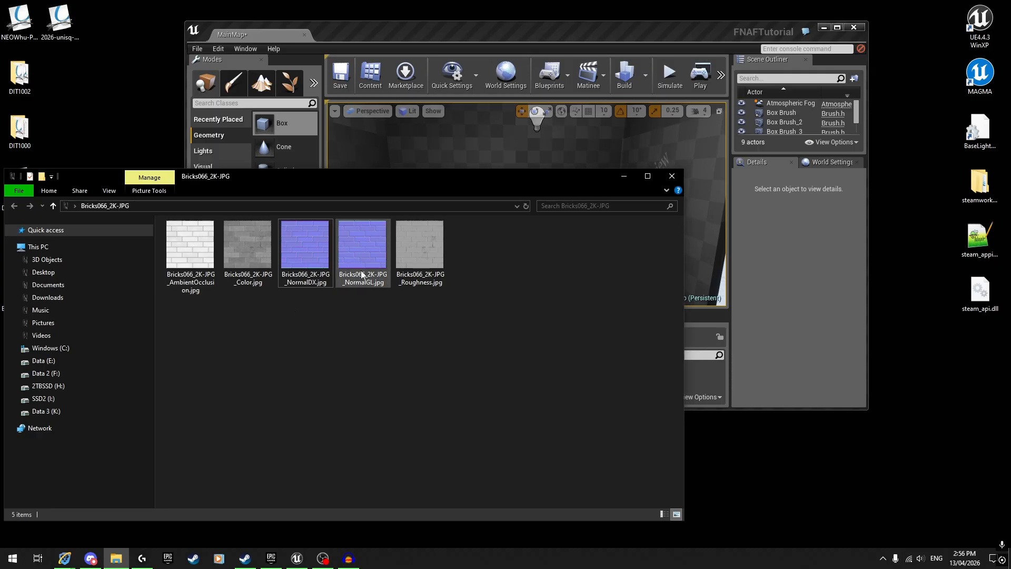
key(Delete)
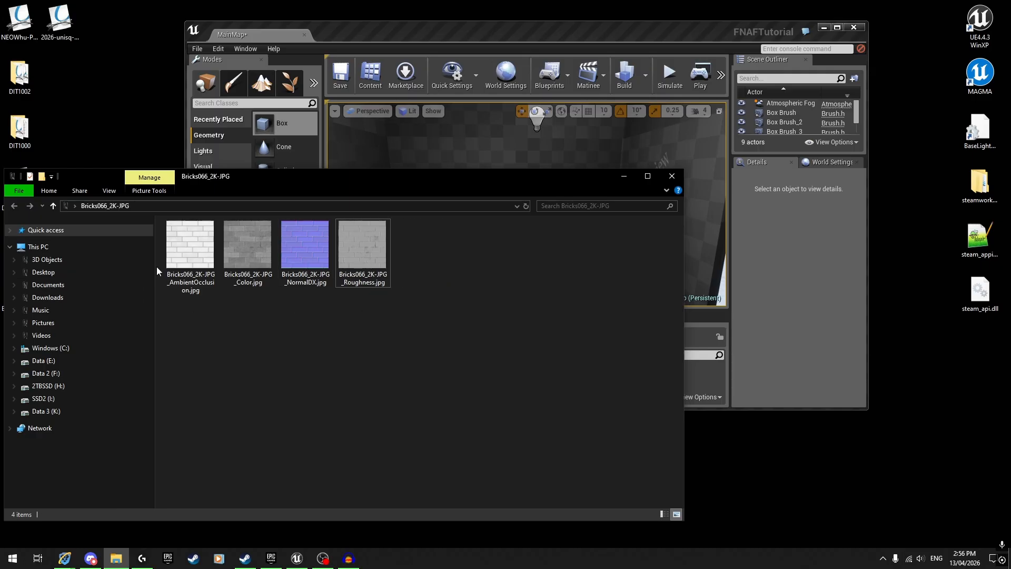
- Import the AmbientOcclusion, Color, NormalDX and Roughness images into the Bricks/tex folder of the Unreal project
drag(441, 327, 196, 247)
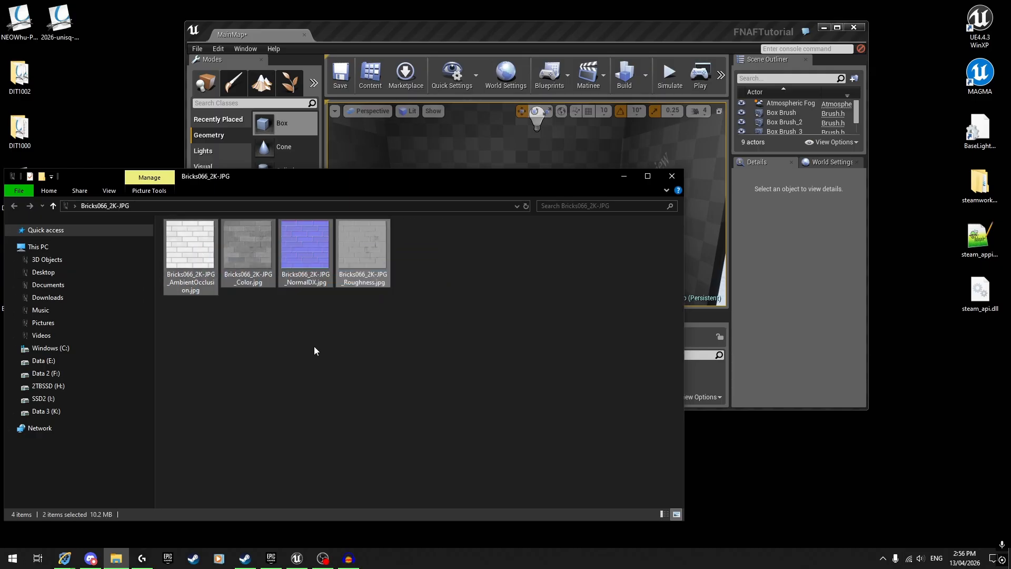
click(313, 345)
click(658, 32)
drag(657, 36, 763, 55)
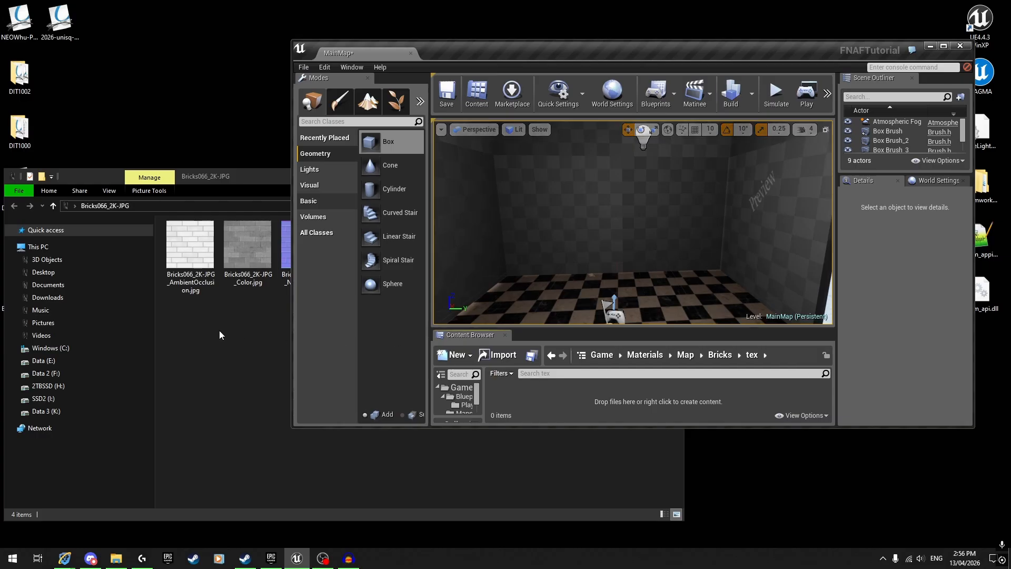
drag(181, 314, 748, 394)
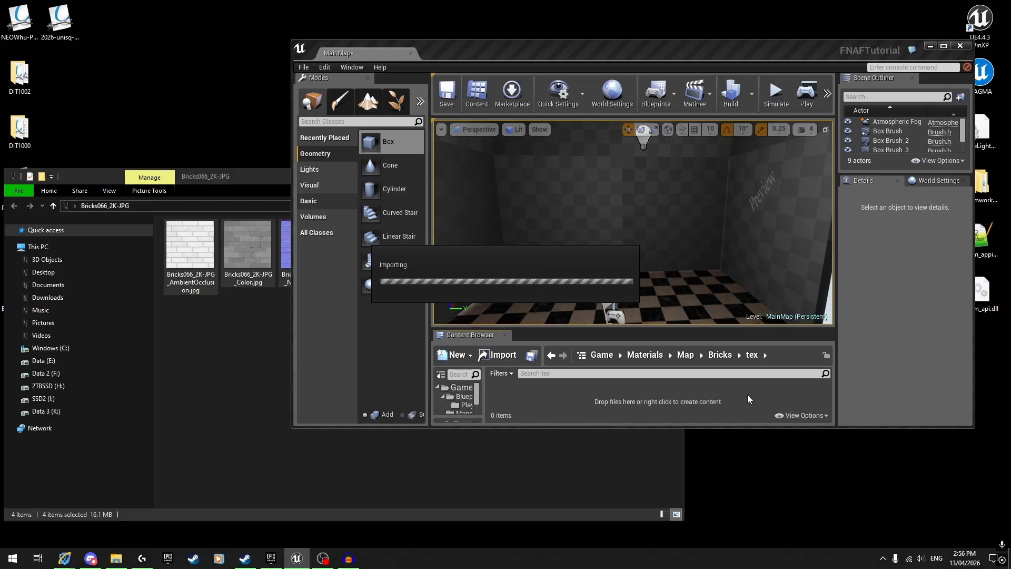
- Maximize the level editor and save all imported brick textures and the level
double_click(627, 53)
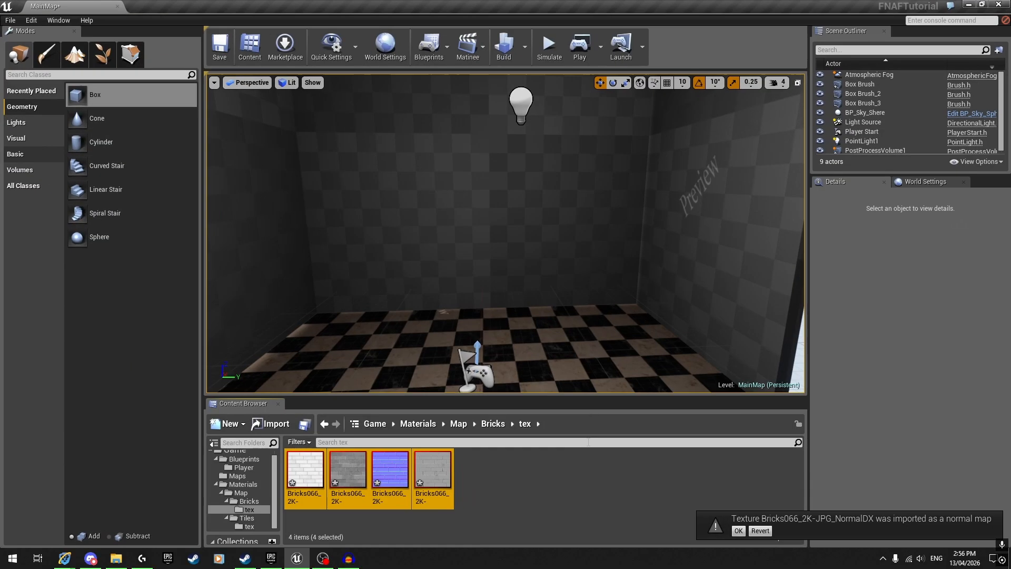
click(10, 20)
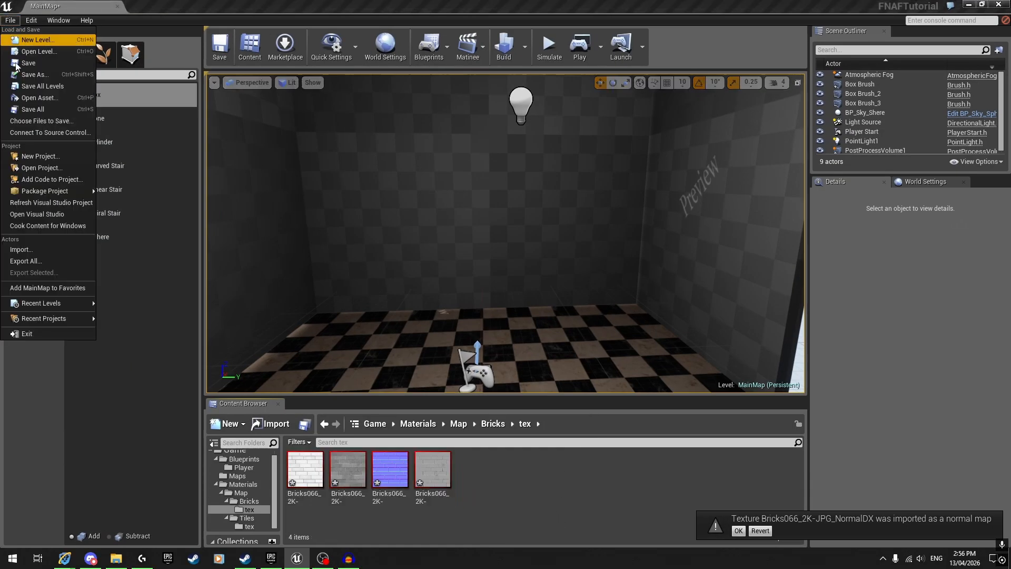
click(26, 108)
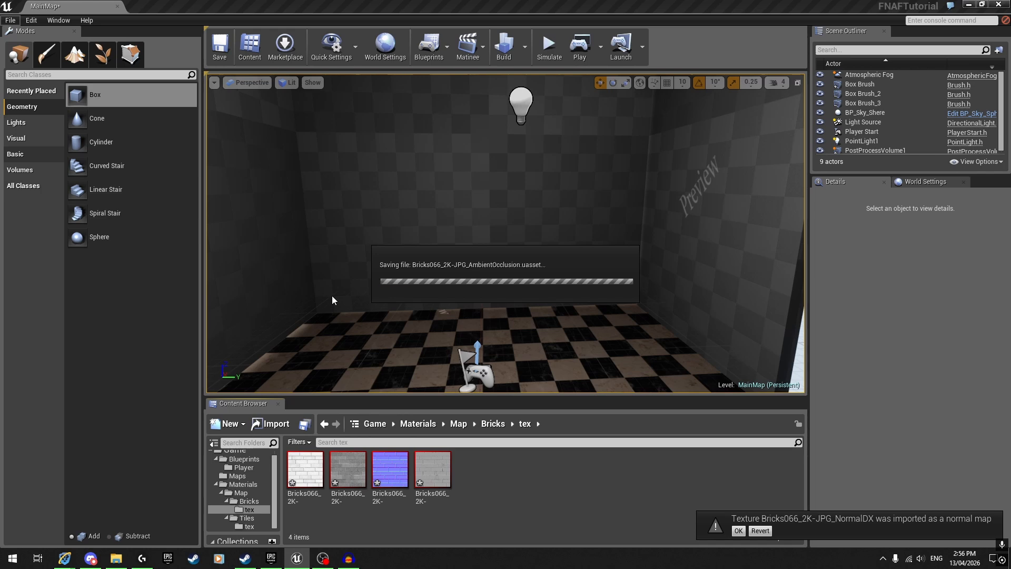
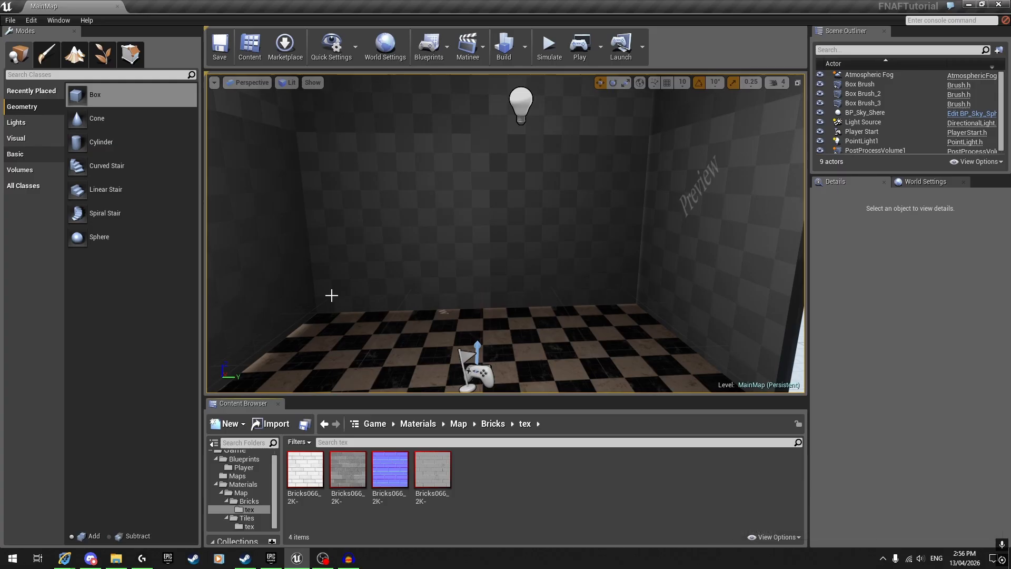
- Create a material named M_Bricks in the Bricks folder and open it for editing
click(492, 424)
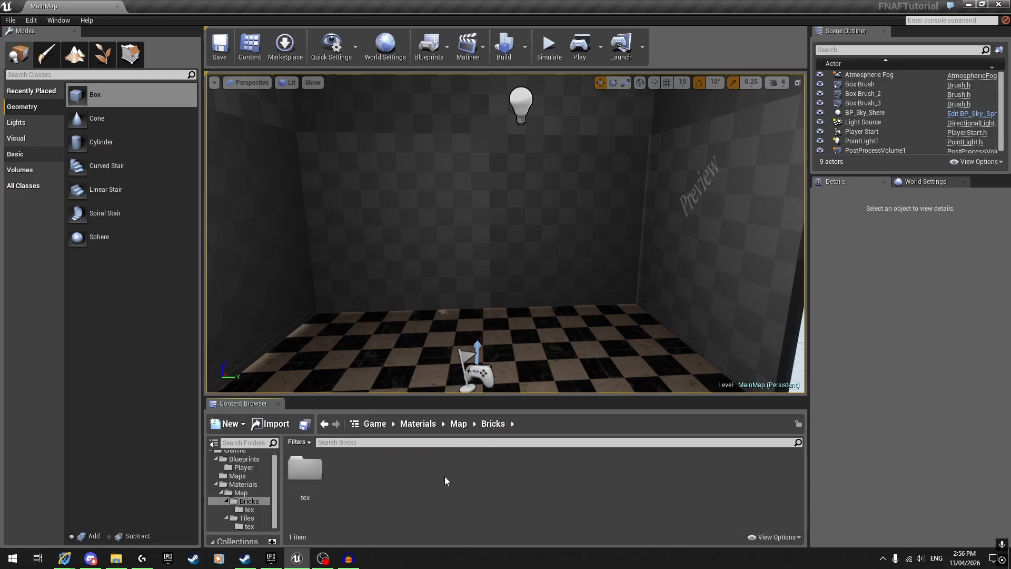
right_click(367, 470)
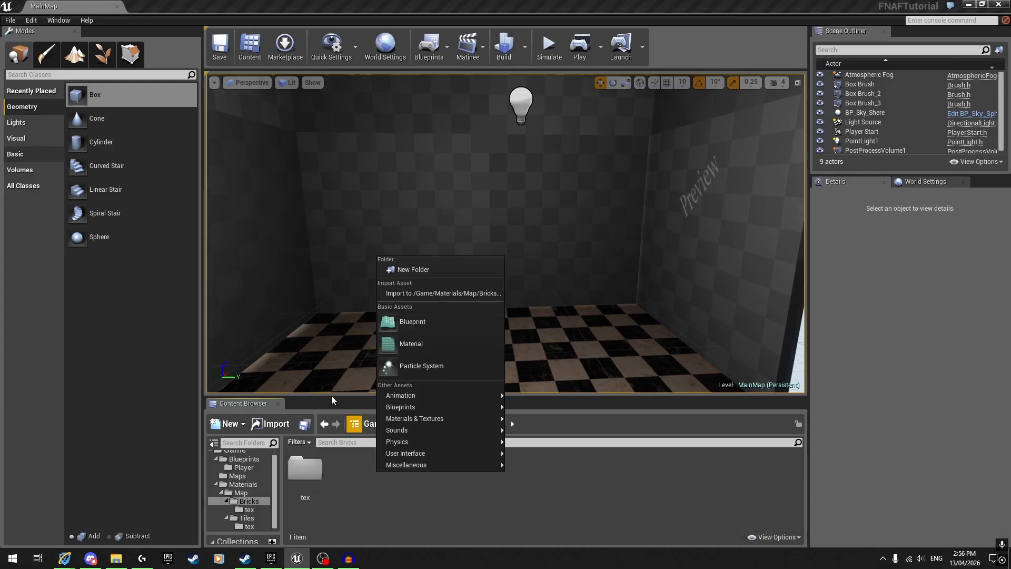
click(402, 343)
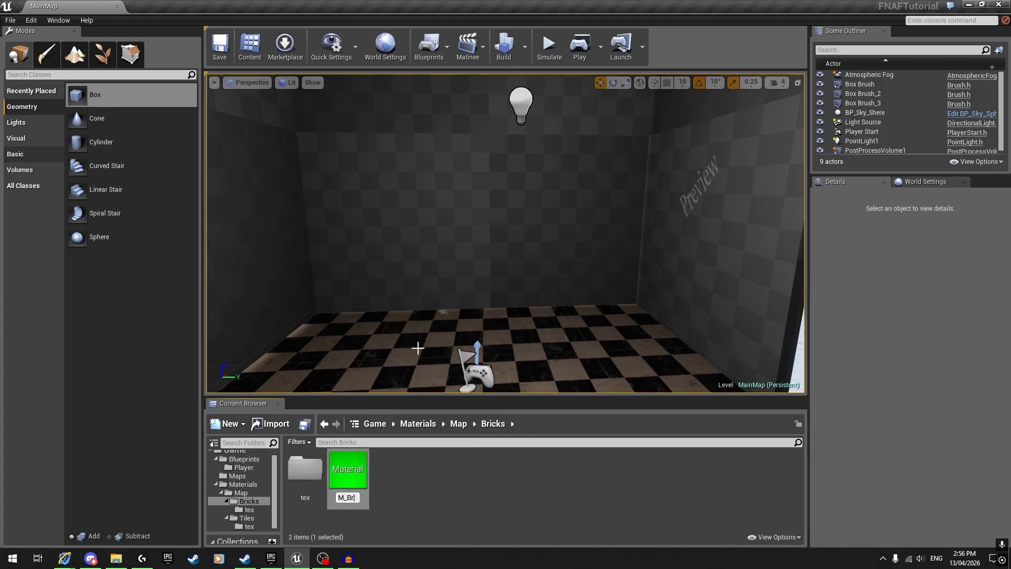
key(Return)
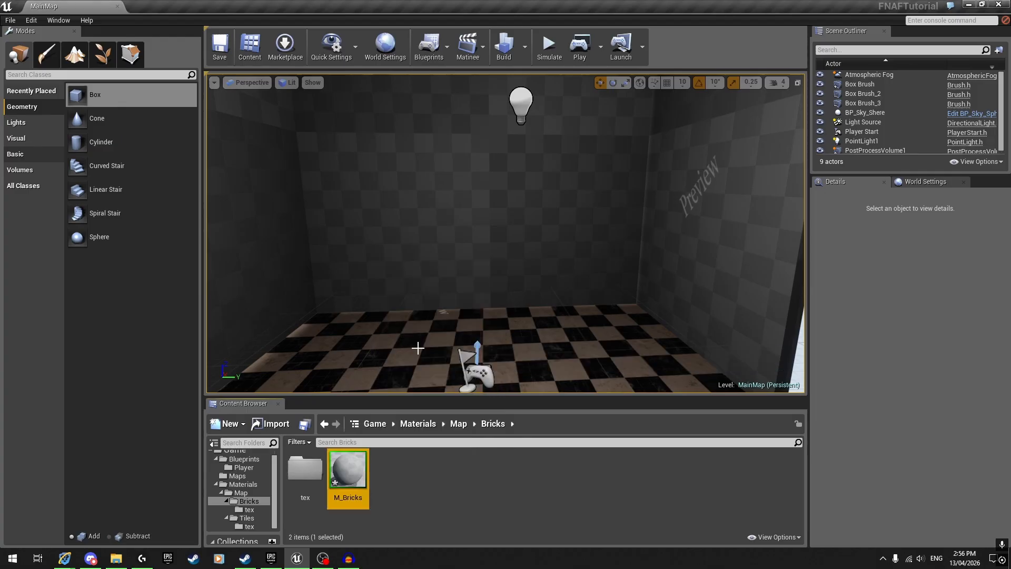
double_click(338, 481)
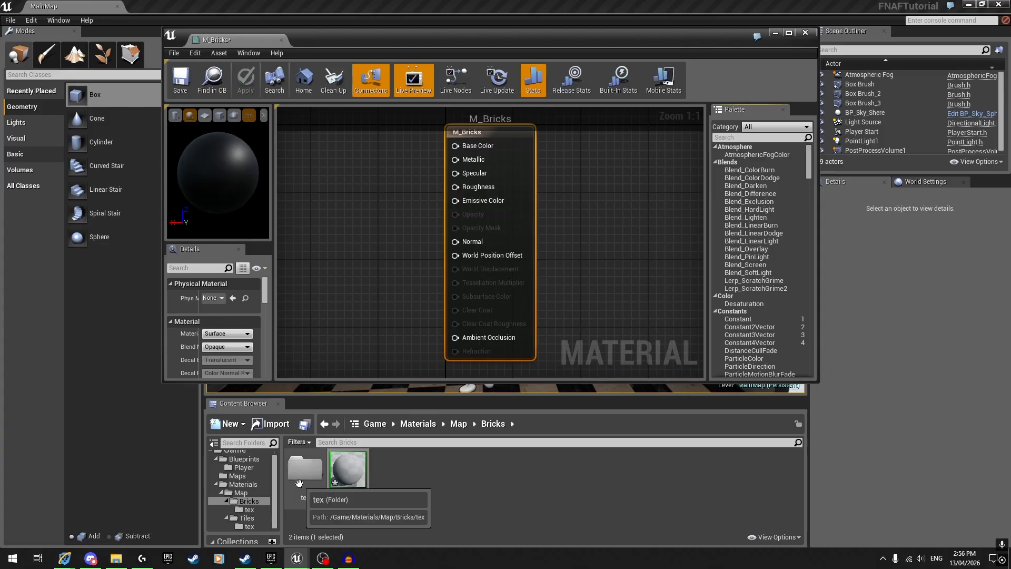
- Add the brick Color texture from the tex folder to the M_Bricks graph and connect it to Base Color
double_click(305, 468)
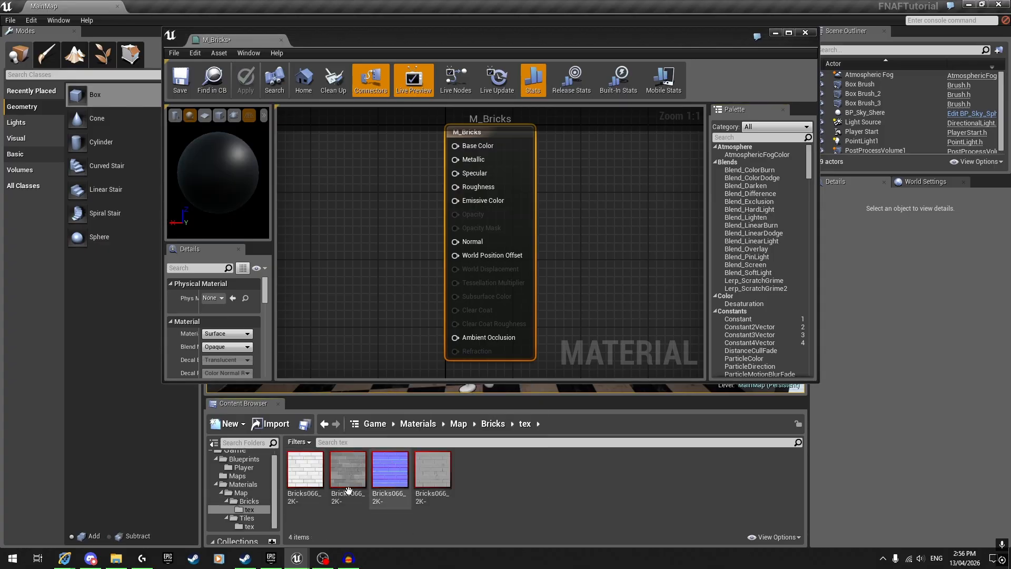
mouse_move(339, 489)
drag(339, 488, 284, 141)
drag(375, 185, 481, 167)
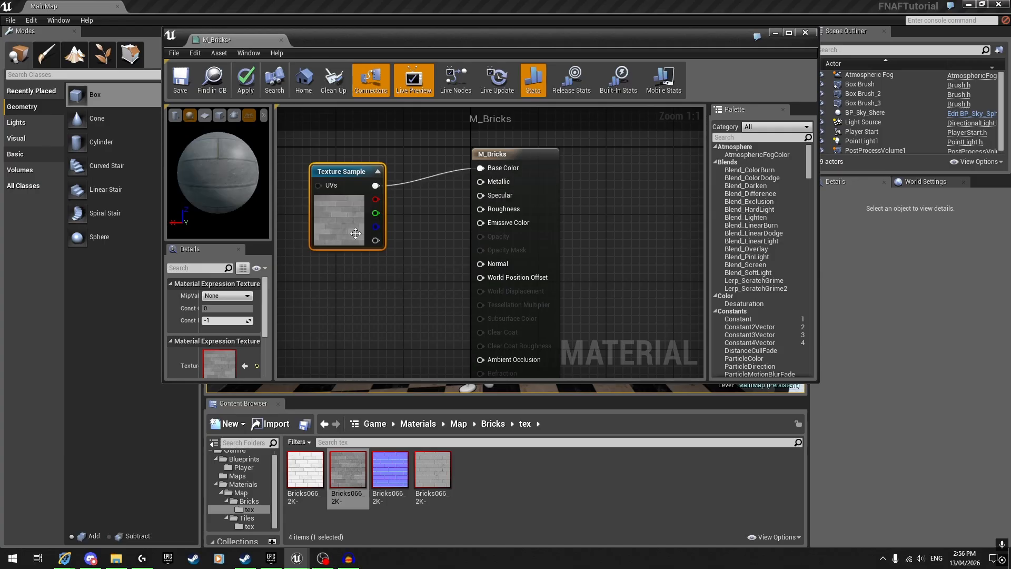
- Disable sRGB on the Roughness and AmbientOcclusion brick textures and save all changes
double_click(297, 469)
double_click(439, 483)
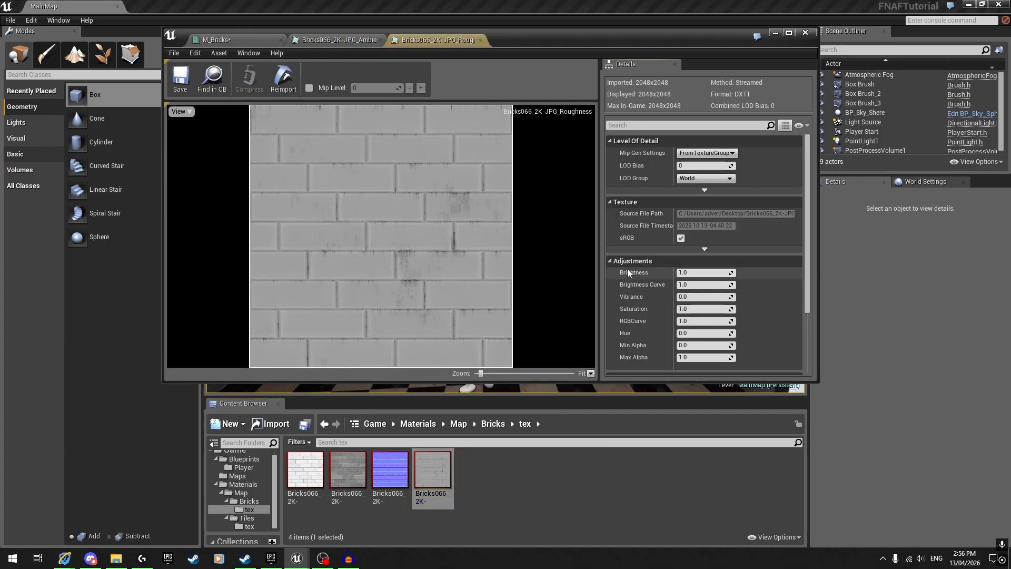
click(681, 238)
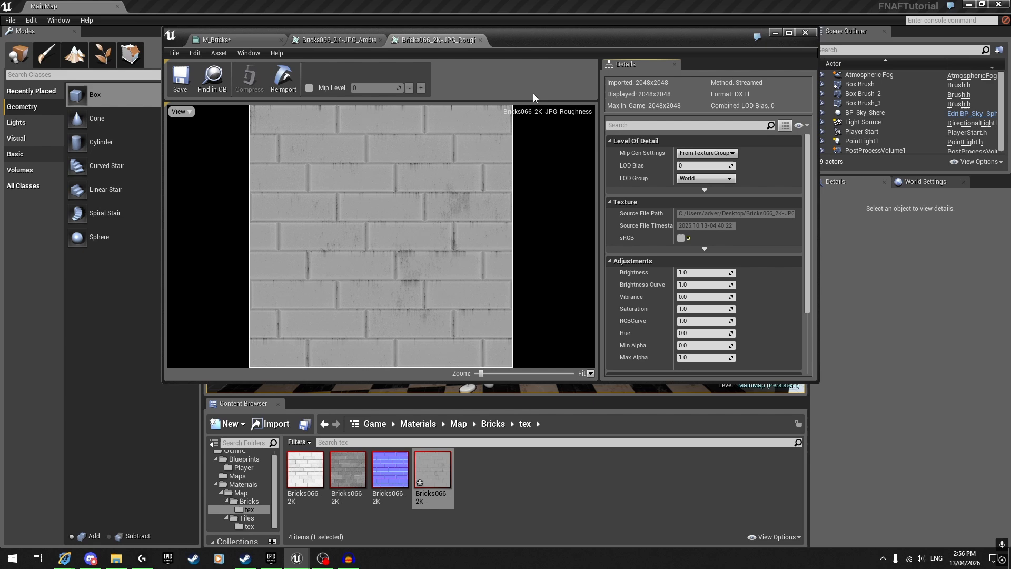
click(480, 40)
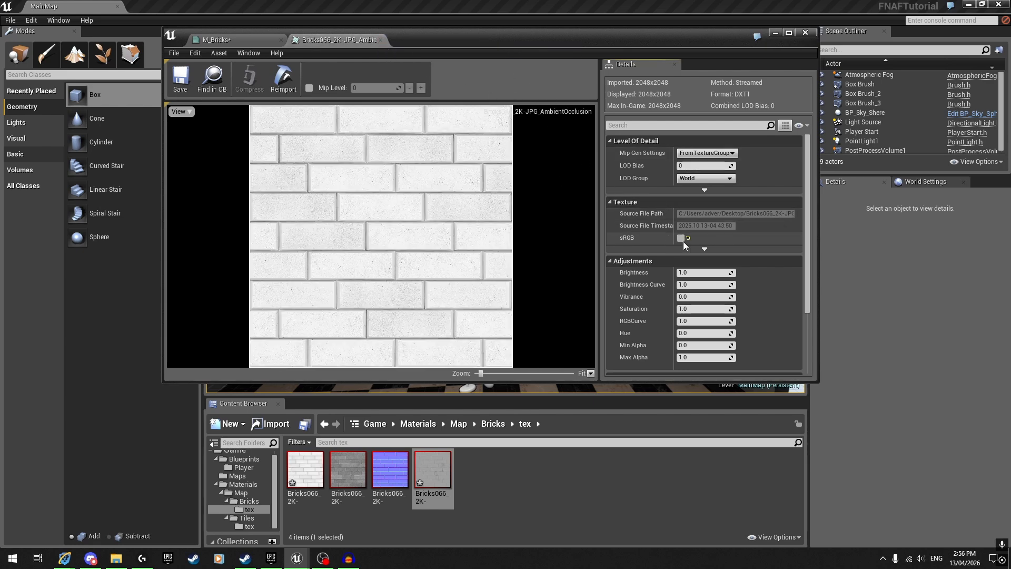
click(381, 41)
click(11, 20)
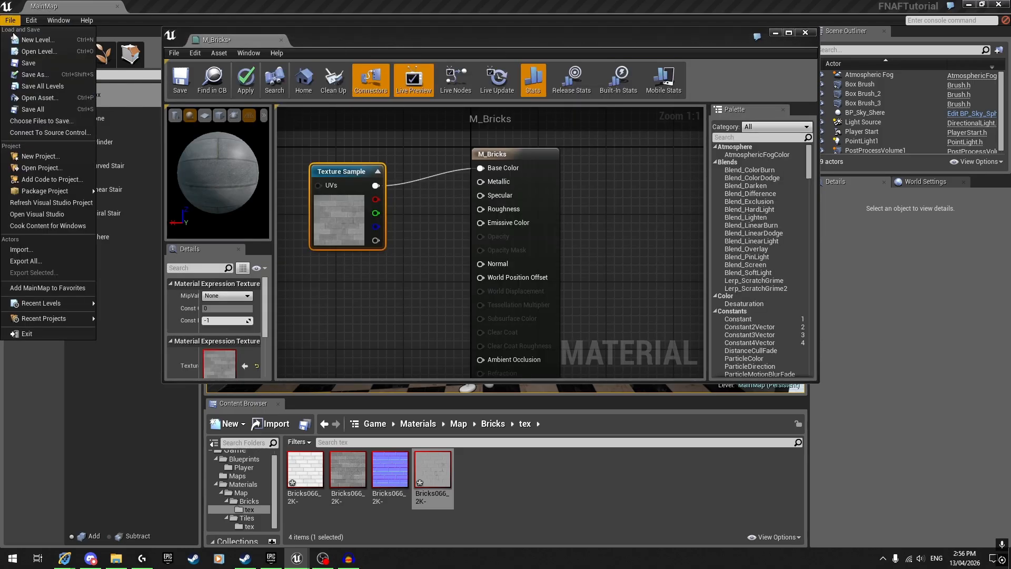
click(27, 111)
- Add the AmbientOcclusion texture to the M_Bricks graph and connect it to the Ambient Occlusion input
right_drag(357, 259, 402, 248)
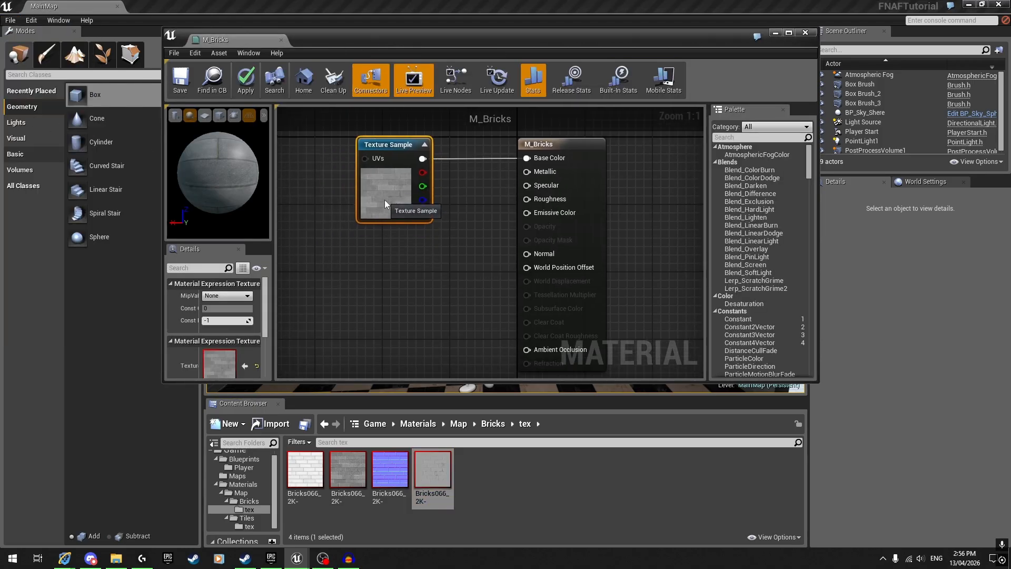
click(378, 235)
drag(305, 469, 364, 340)
right_drag(369, 337, 357, 308)
drag(409, 328, 515, 320)
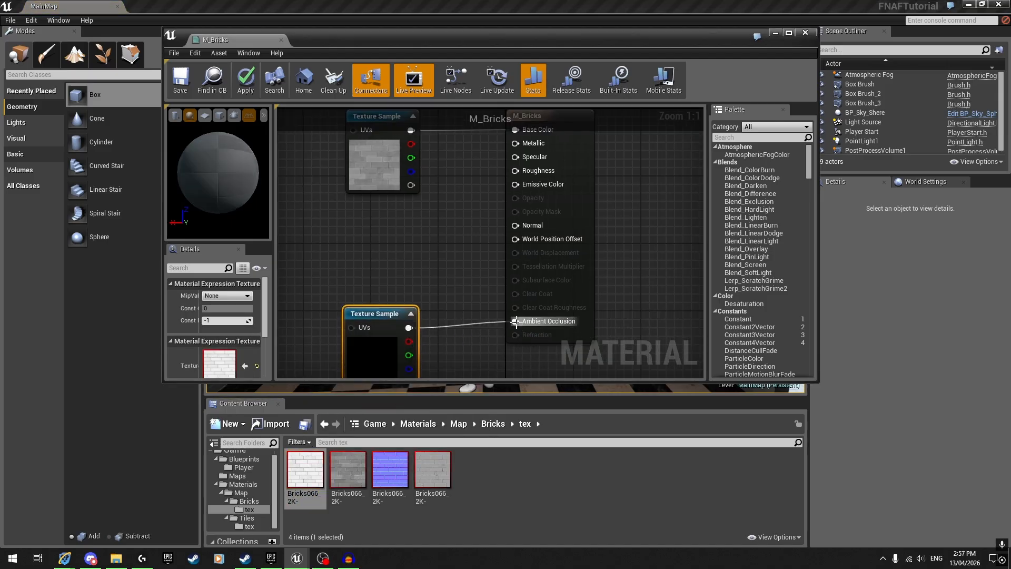
- Add the NormalDX texture to the M_Bricks graph and connect it to the Normal input
right_drag(516, 322, 534, 352)
drag(338, 469, 349, 248)
click(389, 470)
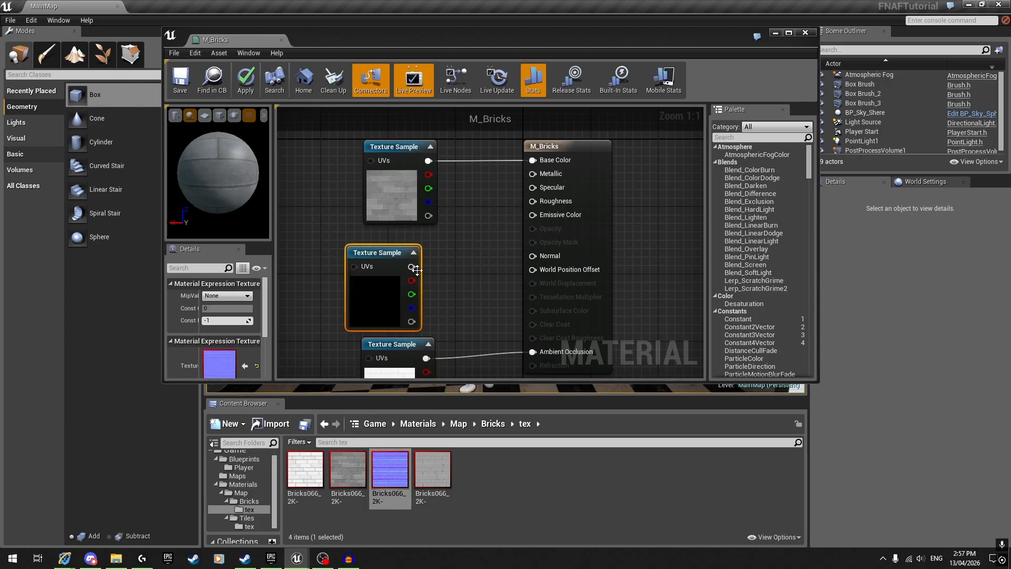
drag(411, 267, 532, 255)
- Add the Roughness texture, connect it to the Roughness input, and save and close the M_Bricks material
right_drag(529, 258, 645, 298)
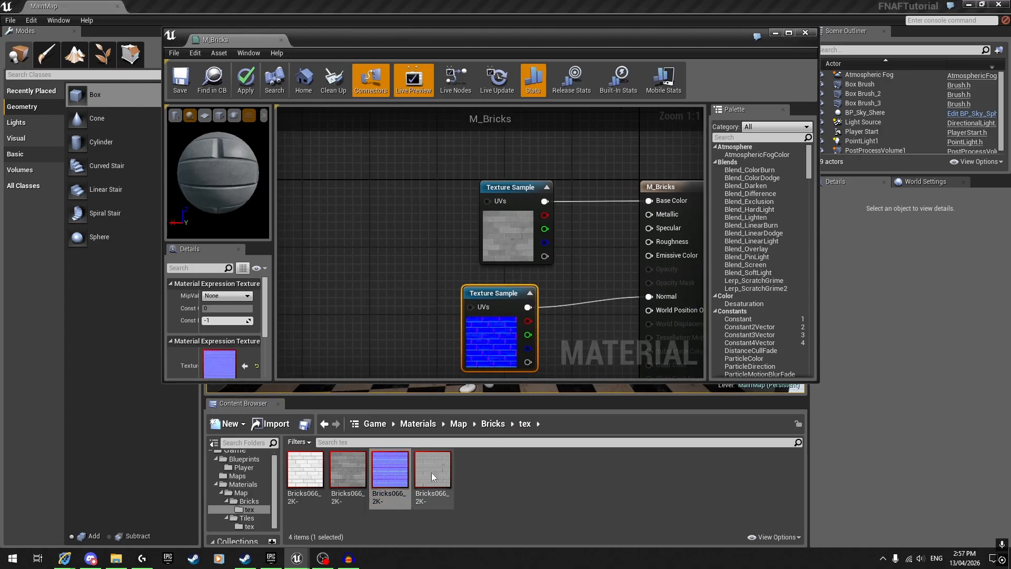
drag(432, 477, 353, 198)
drag(418, 217, 649, 241)
click(185, 92)
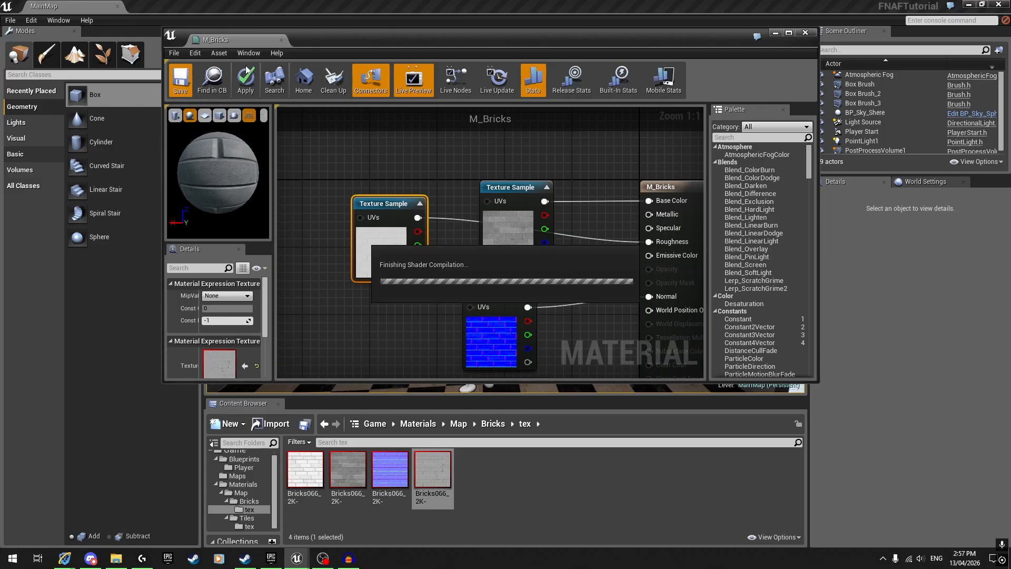
click(281, 40)
- Apply the M_Bricks material from the Bricks folder to the checkered interior walls of the room
click(493, 424)
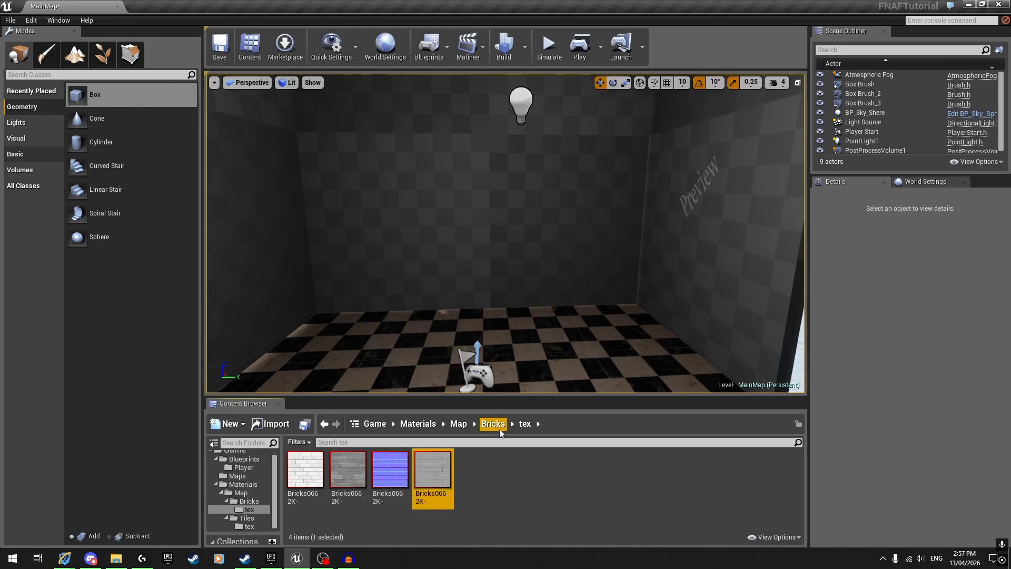
drag(347, 473, 411, 232)
right_drag(392, 253, 499, 230)
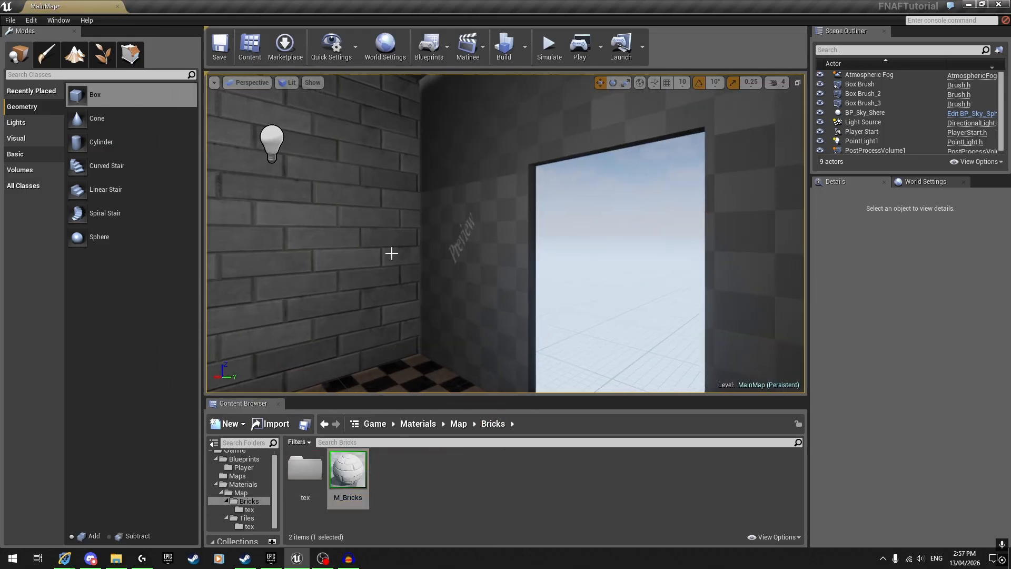
drag(349, 479, 483, 275)
right_drag(483, 275, 632, 276)
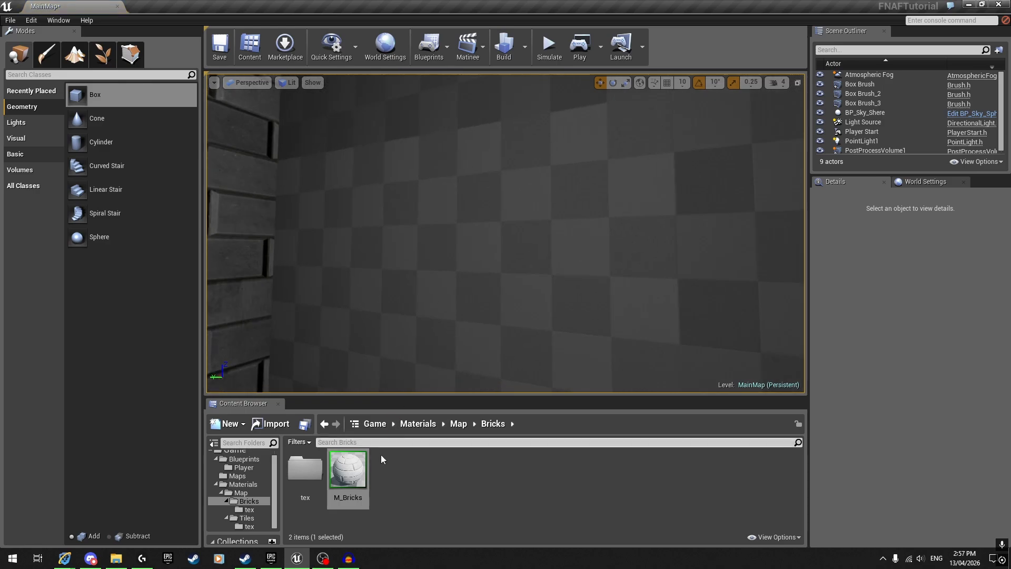
drag(354, 470, 454, 283)
right_drag(454, 284, 400, 284)
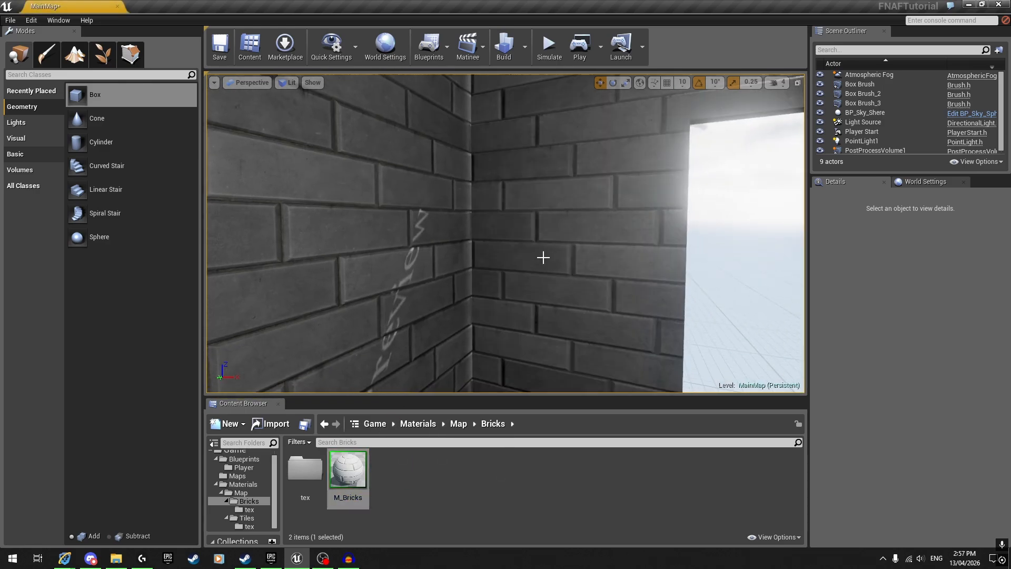
- Select the brick surface of the first doorway wall and apply a surface scale of 2.0 to it
click(543, 257)
right_drag(543, 257, 648, 258)
scroll(869, 476, down, 2)
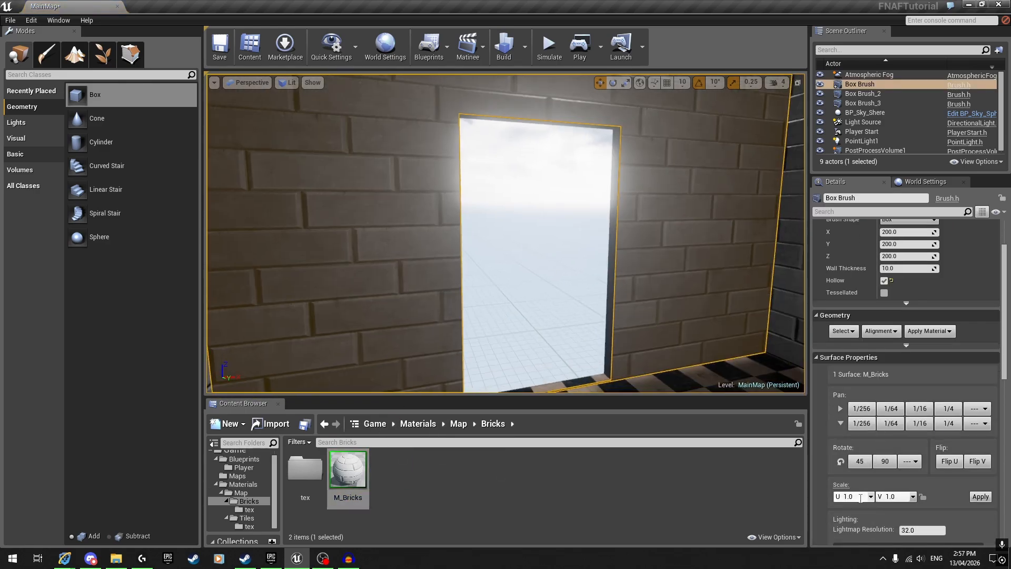
click(926, 497)
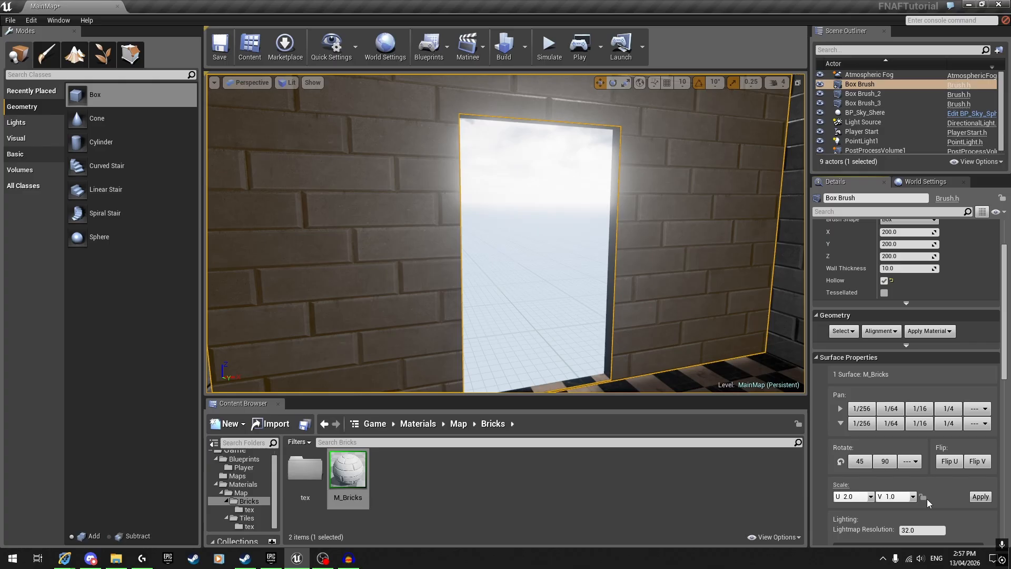
click(978, 500)
- Select the adjacent wall near the point light and apply the enlarged brick surface scale
right_drag(632, 264, 737, 264)
click(587, 267)
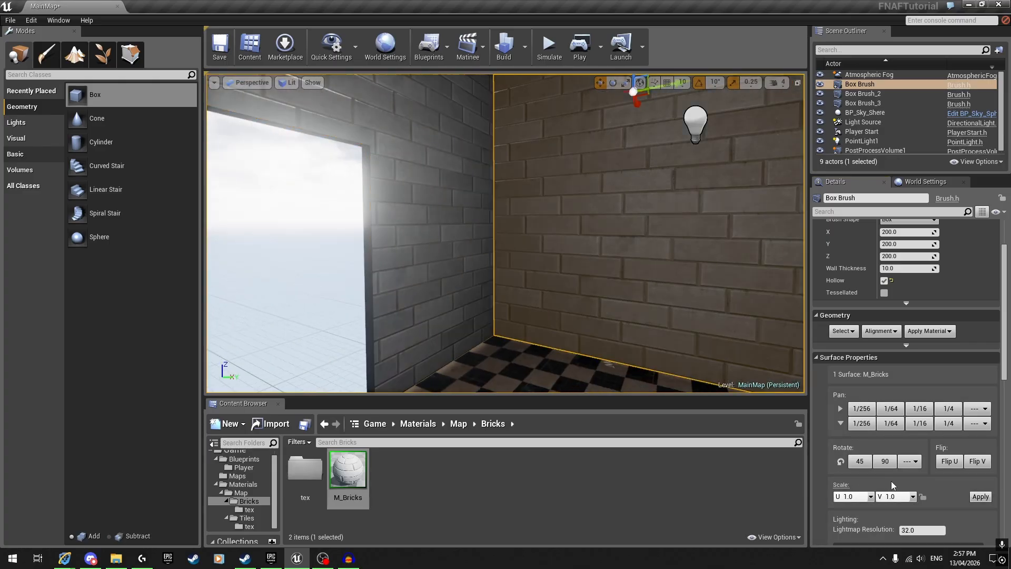
click(979, 496)
- Apply the enlarged brick surface scale to the opposite doorway wall
right_drag(636, 323, 444, 221)
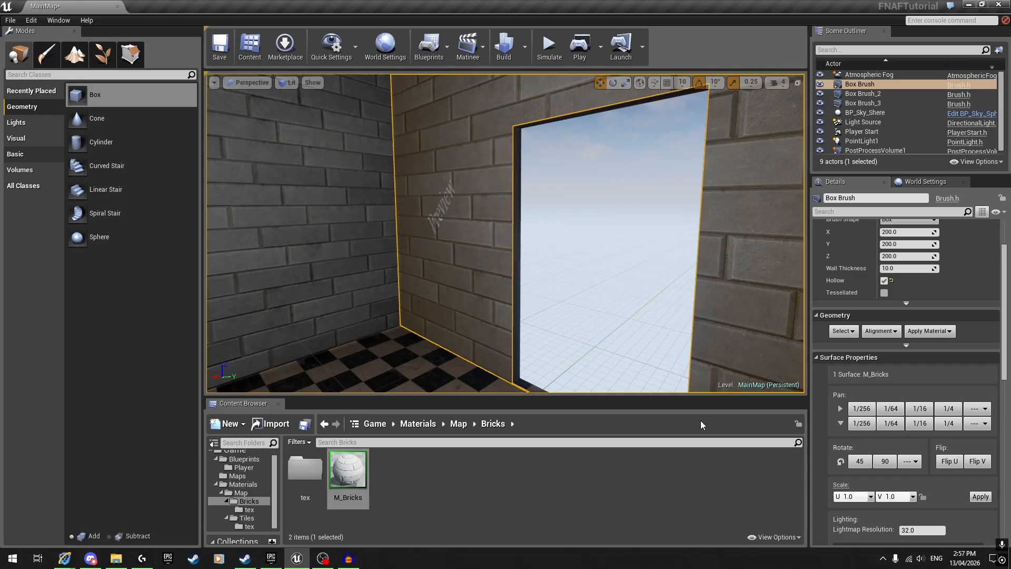
click(357, 469)
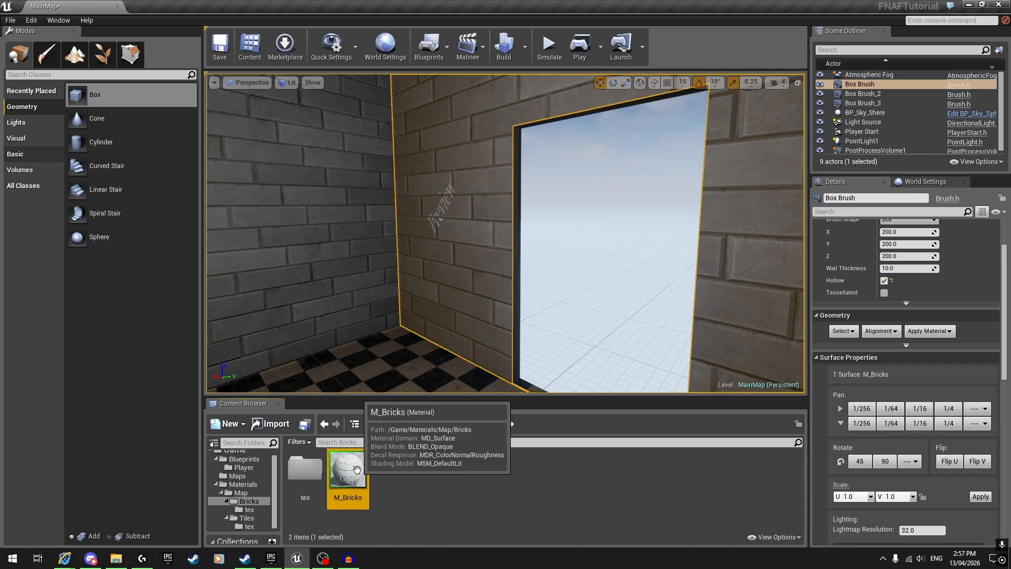
click(923, 498)
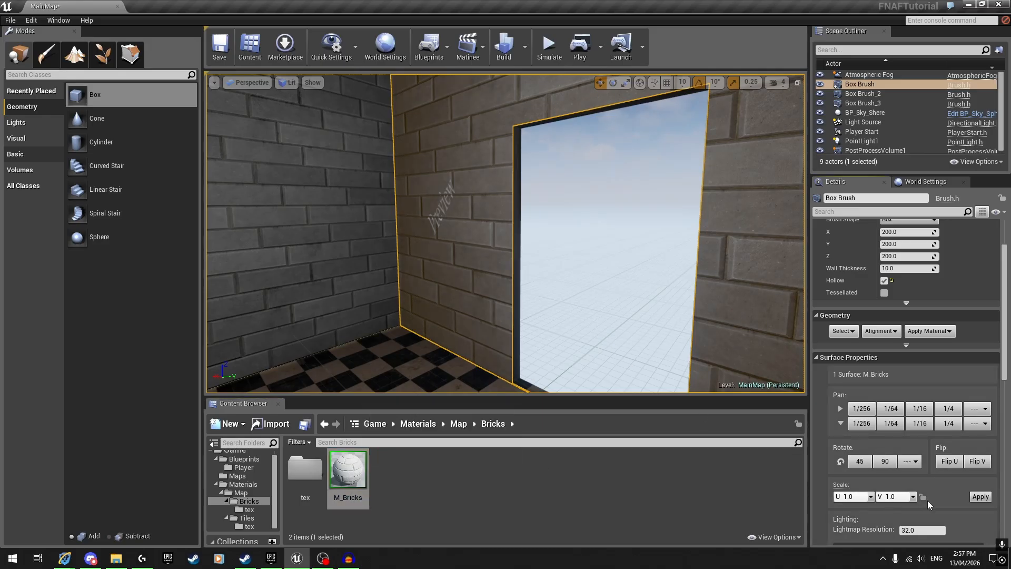
click(989, 500)
- Select the remaining interior wall and apply the enlarged brick surface scale to it
right_drag(686, 242, 800, 243)
click(630, 254)
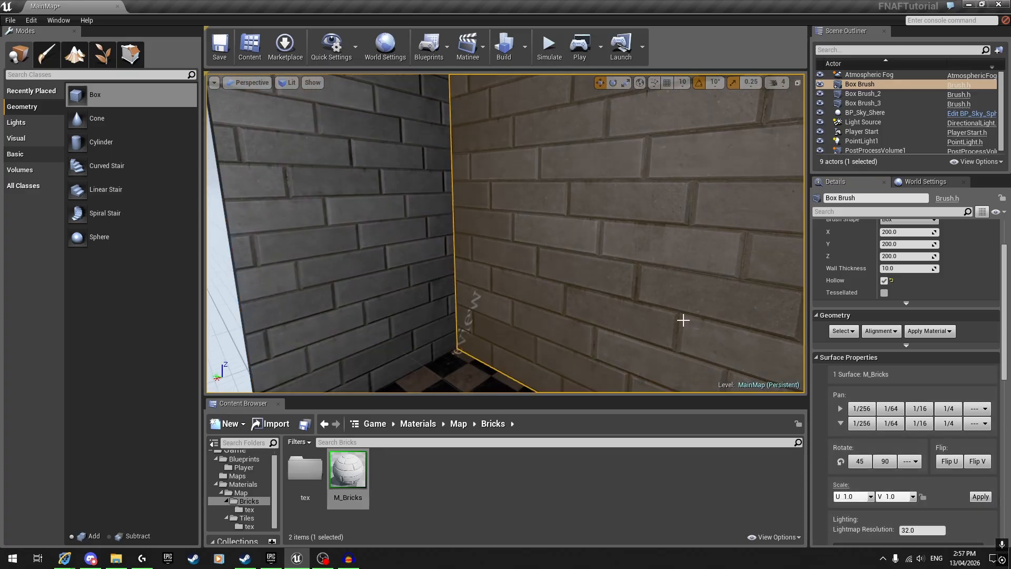
click(923, 497)
click(980, 496)
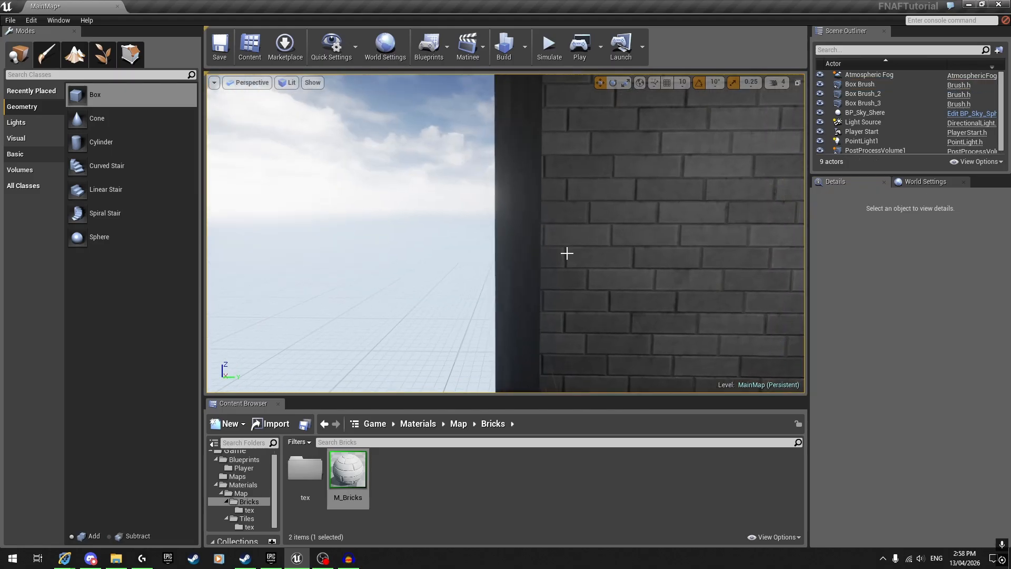
- Switch the viewport to Unlit and apply M_Bricks to the inner side faces of the doorways
key(alt+3)
right_drag(533, 243, 574, 238)
drag(347, 468, 546, 255)
right_drag(546, 255, 711, 248)
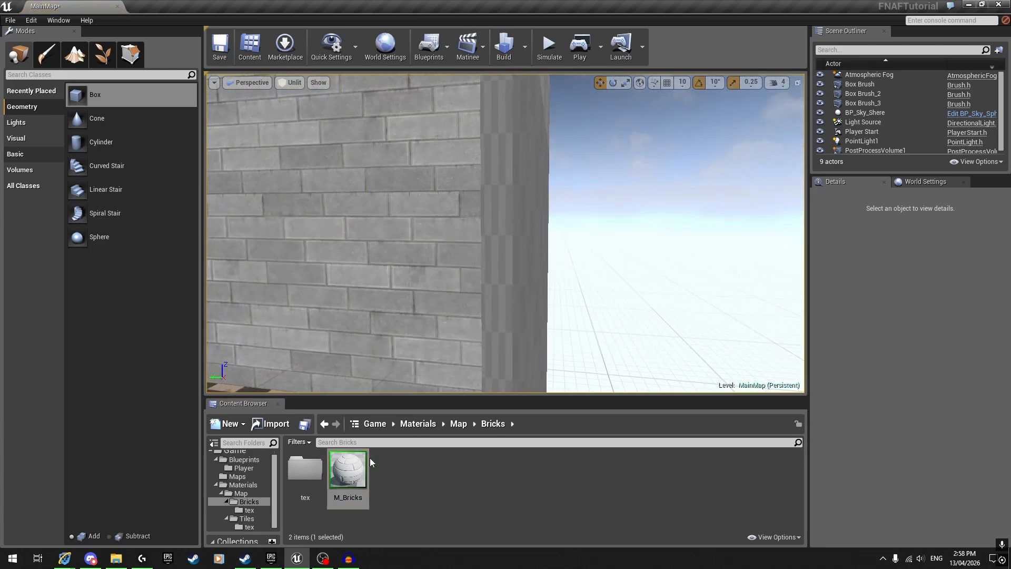
drag(370, 462, 516, 254)
- Put M_Bricks on one inner side face of the Box Brush_2 doorway and apply the enlarged brick surface scale
click(514, 248)
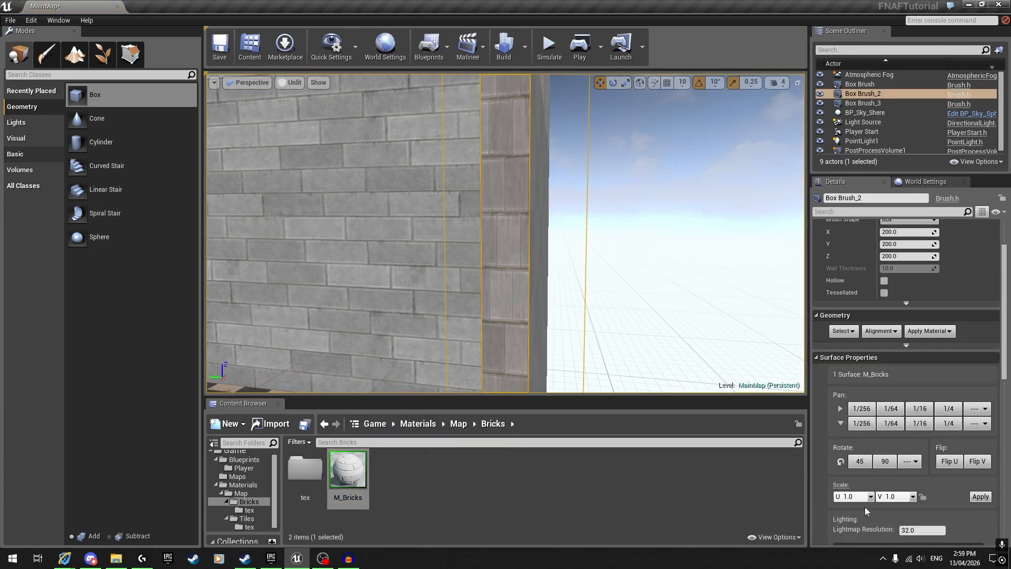
click(834, 496)
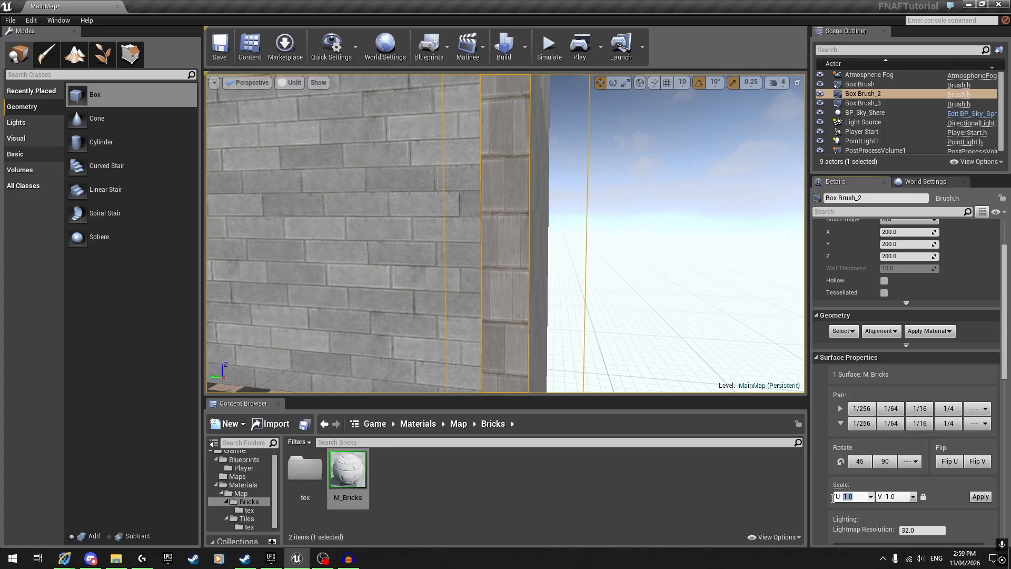
click(978, 498)
- Select the opposite inner side face of the Box Brush_2 doorway and apply a brick surface scale of 2
right_drag(621, 253, 780, 253)
click(388, 253)
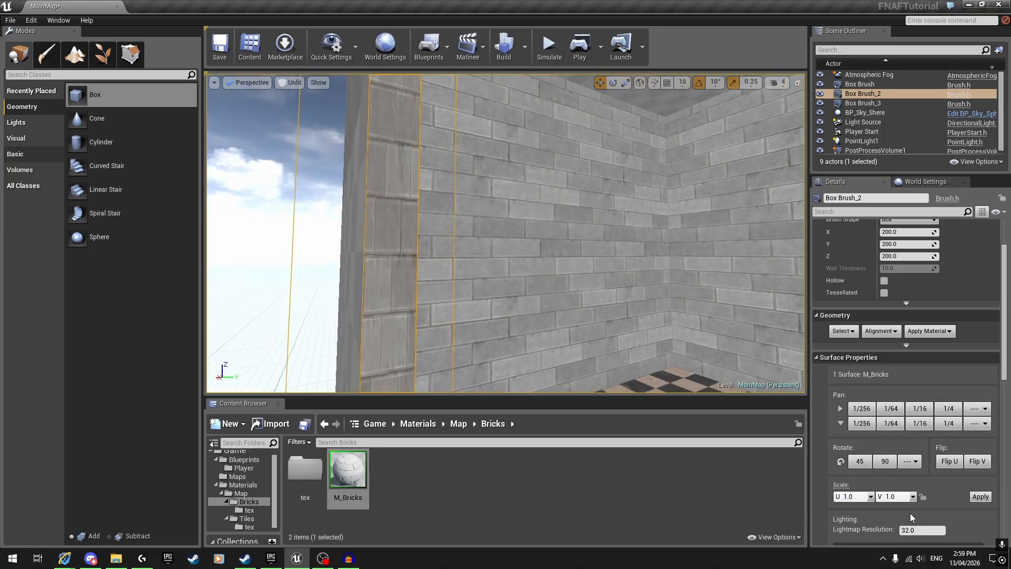
text(2)
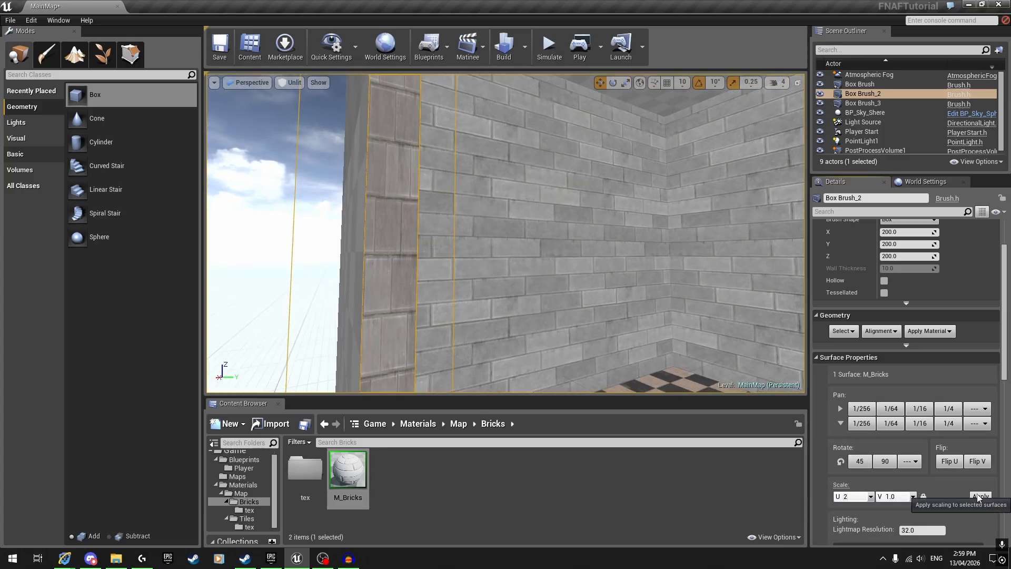
click(979, 496)
- Pan the V texture coordinate of that doorway side face to align its horizontal mortar lines with the adjoining wall
right_drag(737, 364, 589, 363)
right_drag(553, 279, 706, 230)
key(Escape)
click(519, 254)
key(w)
mouse_move(520, 253)
right_down()
mouse_move(503, 251)
mouse_move(514, 251)
right_up()
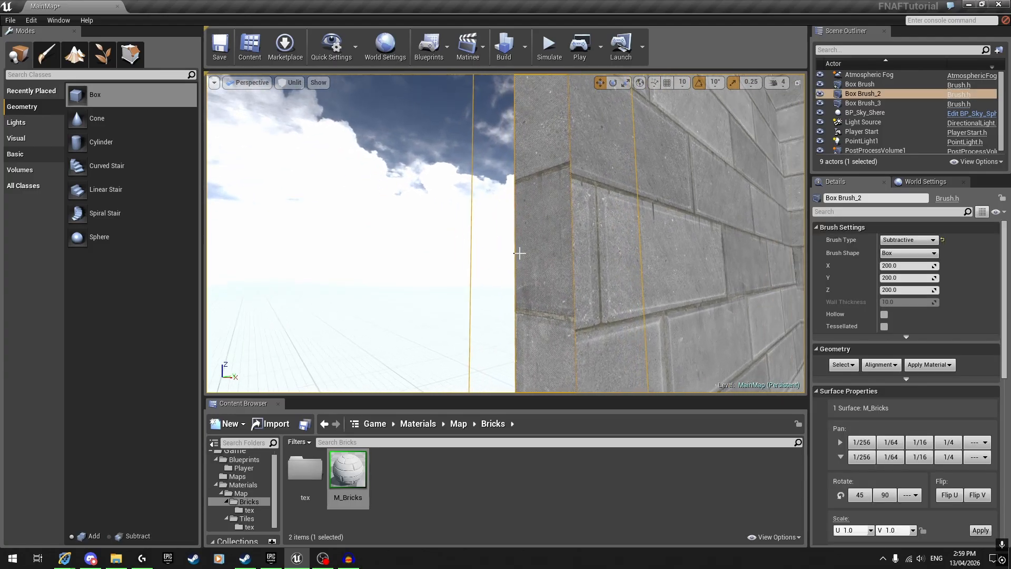
key(alt+4)
mouse_move(596, 259)
right_down()
mouse_move(627, 266)
mouse_move(588, 259)
mouse_move(600, 263)
right_up()
key(alt+3)
key(w)
click(859, 459)
click(859, 459)
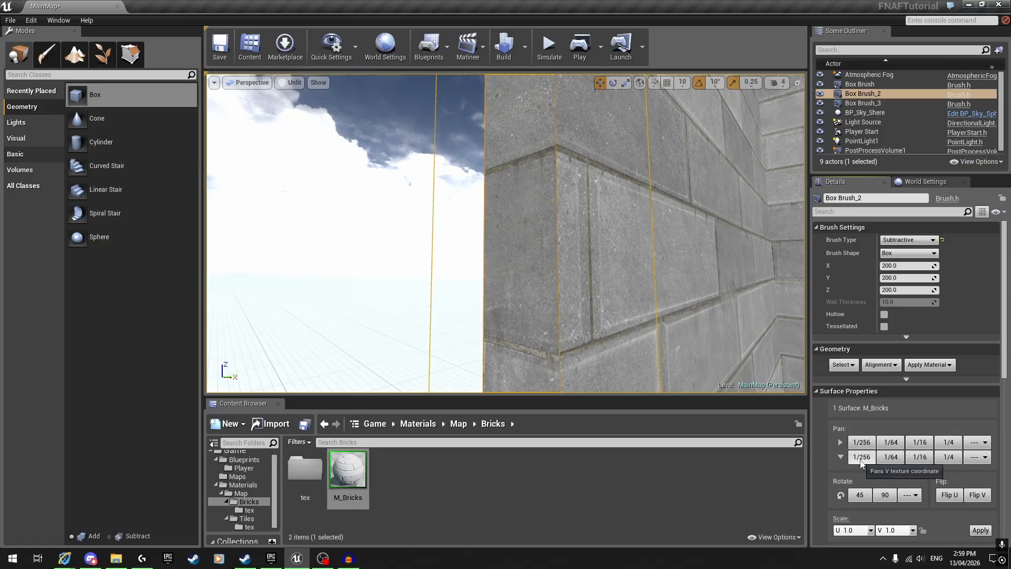
- Pan the same side face's U texture coordinate to shift its vertical brick joints at the corner
key(a)
mouse_move(628, 302)
right_down()
mouse_move(701, 298)
mouse_move(640, 296)
mouse_move(635, 321)
mouse_move(630, 303)
right_up()
key(d)
key(w)
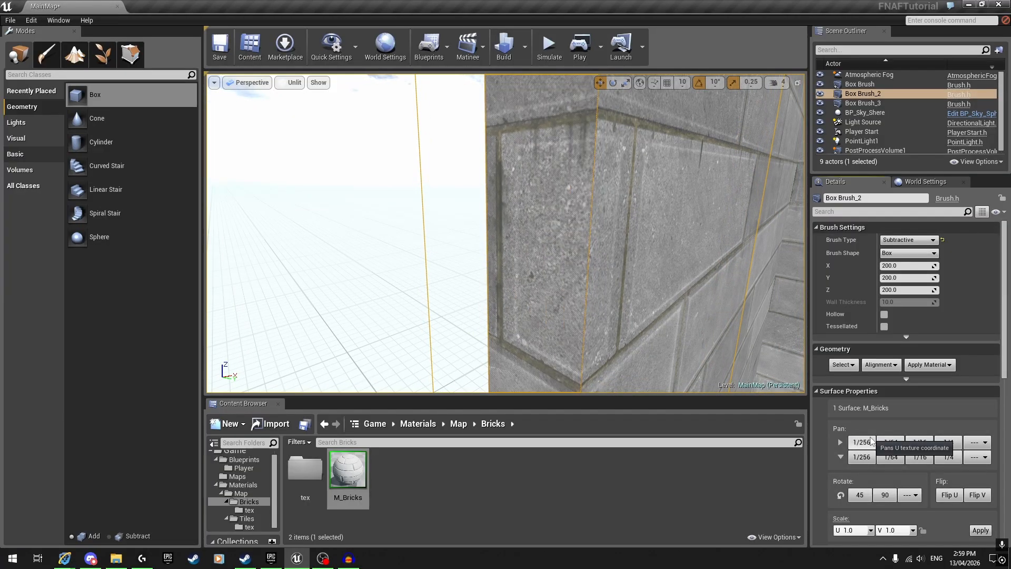
- Select the other Box Brush_2 side face and pan its bricks in V and in 1/256 U increments to match the wall
right_drag(553, 269, 553, 269)
key(Escape)
right_drag(548, 212, 548, 212)
click(548, 212)
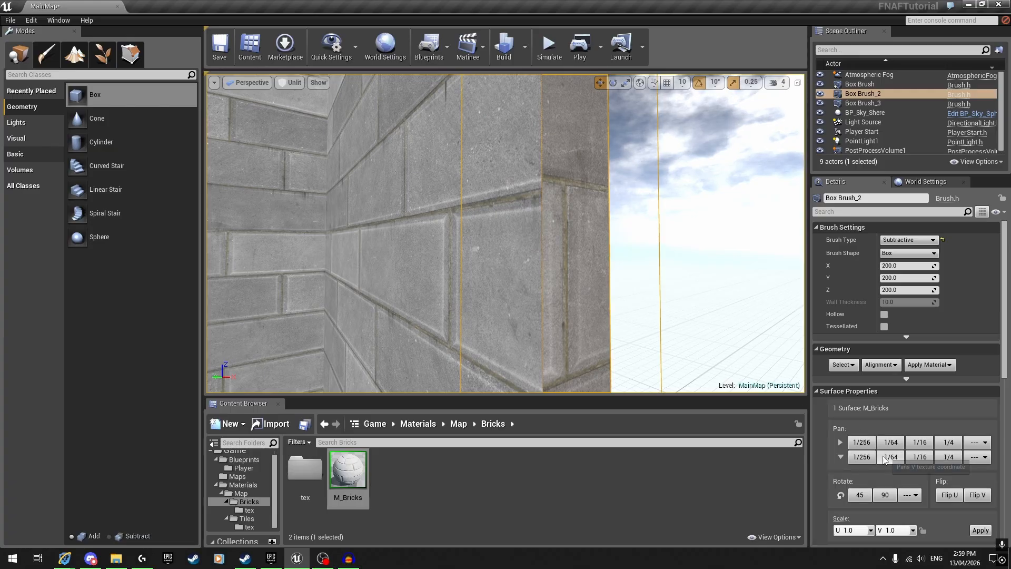
right_drag(600, 280, 600, 280)
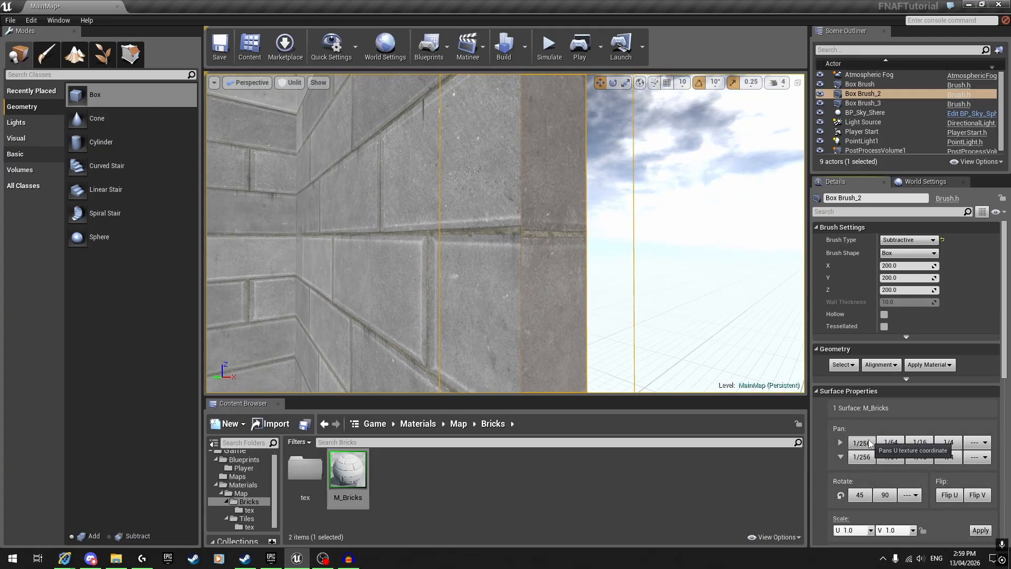
click(861, 443)
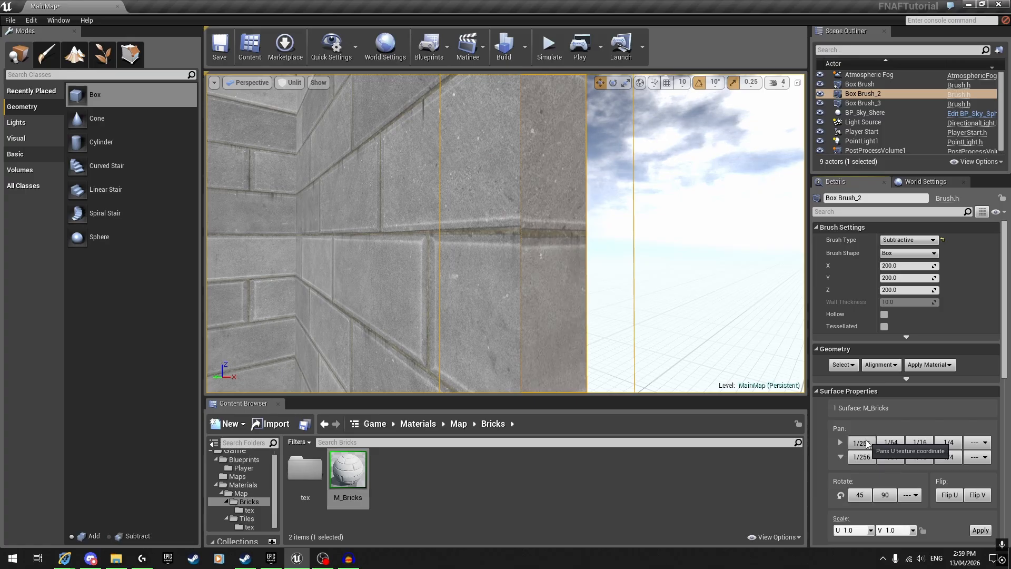
click(861, 443)
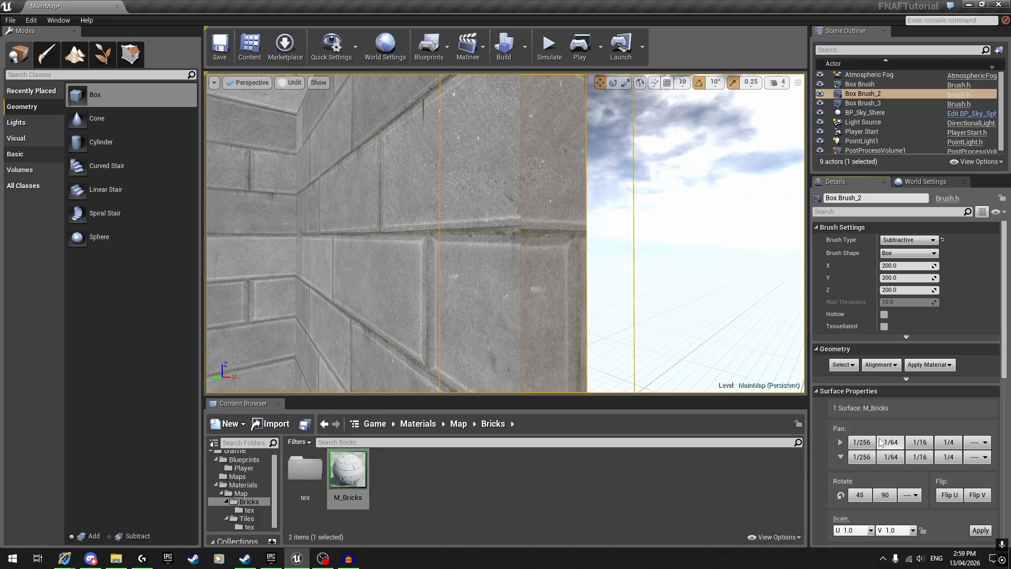
click(598, 269)
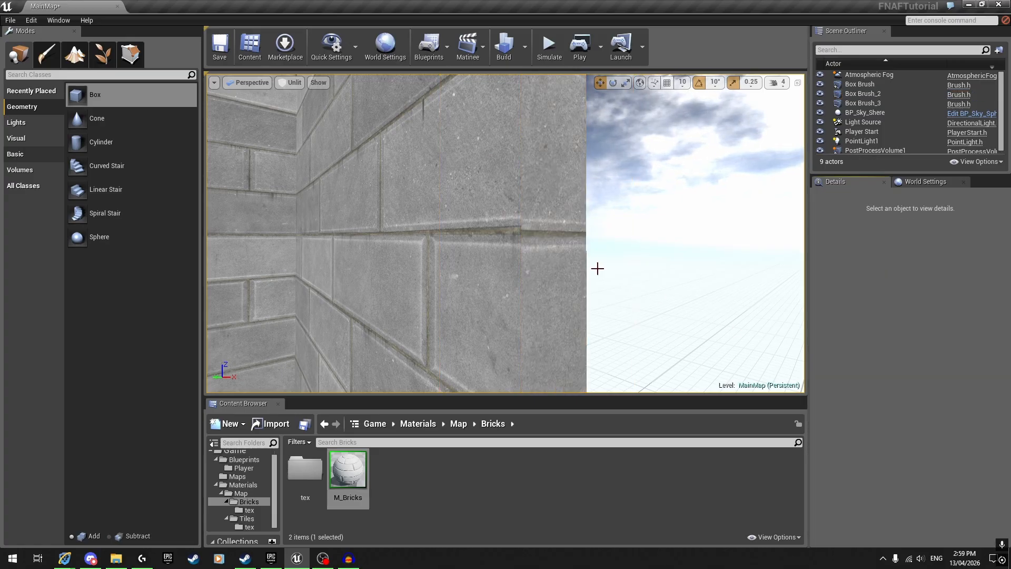
- Apply M_Bricks to an inner side face of the Box Brush_3 doorway and scale its surface to 2.0
right_drag(598, 269, 598, 269)
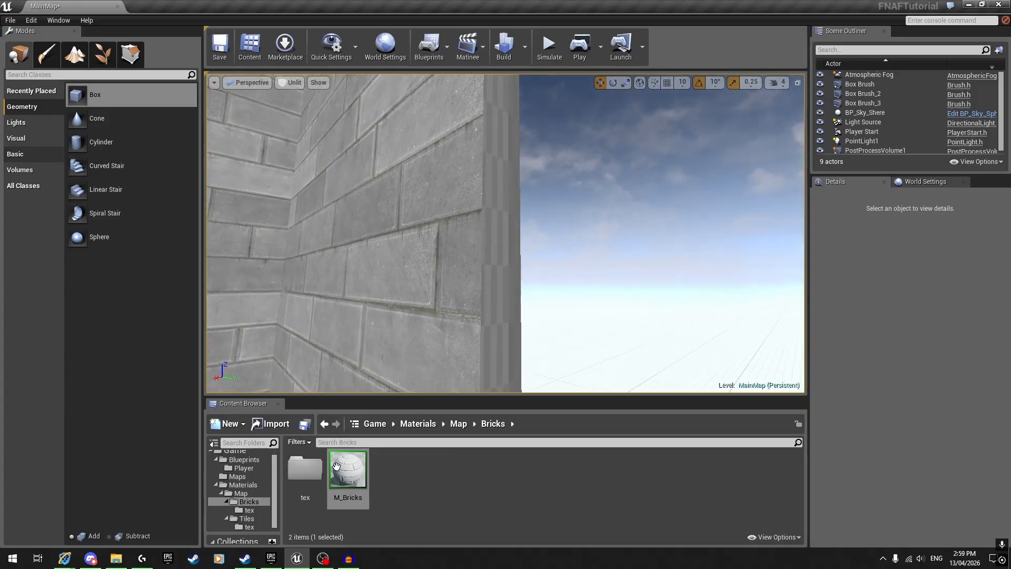
drag(348, 469, 514, 242)
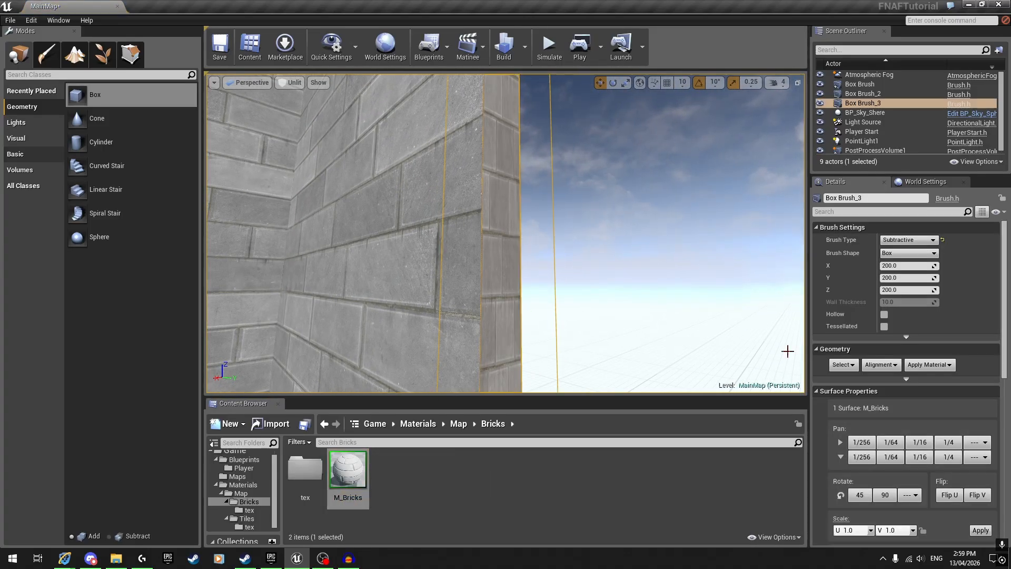
right_drag(788, 350, 405, 141)
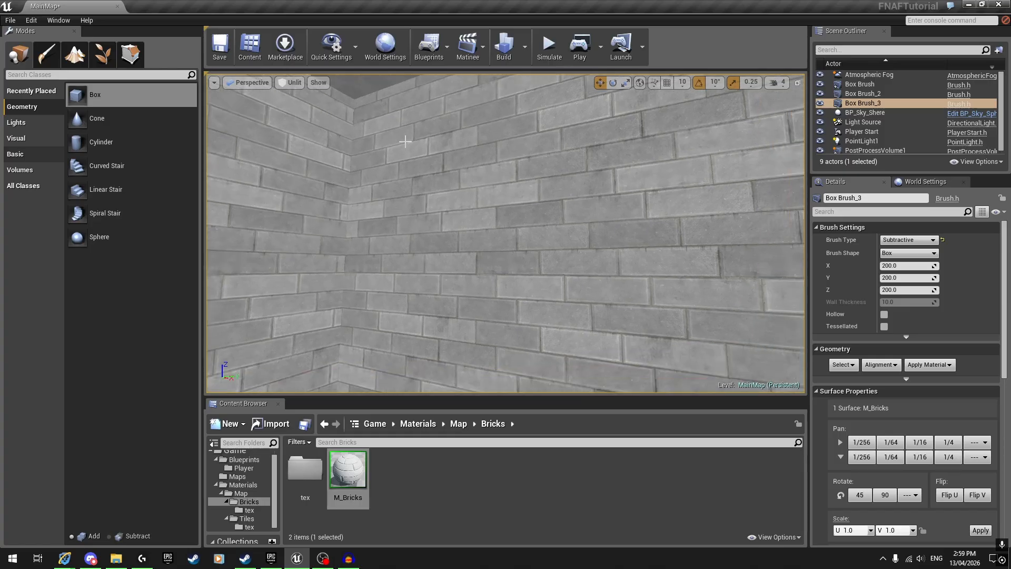
right_drag(511, 219, 511, 219)
right_drag(724, 330, 724, 331)
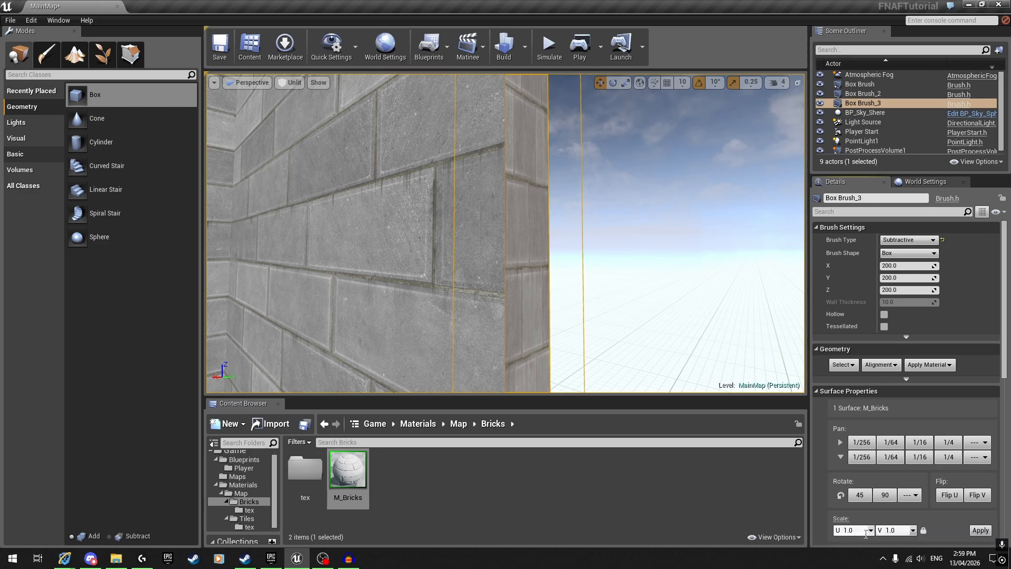
click(974, 531)
- Pan the V coordinate of this Box Brush_3 side face in 1/256 increments to align its mortar lines with the wall
right_drag(663, 295, 661, 318)
key(q)
click(881, 458)
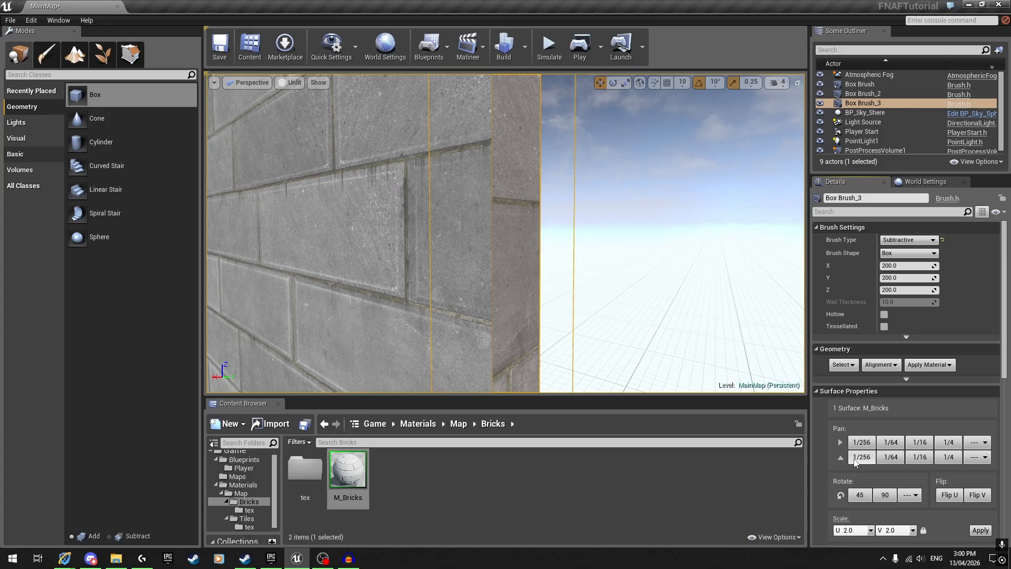
click(856, 458)
click(861, 457)
click(861, 457)
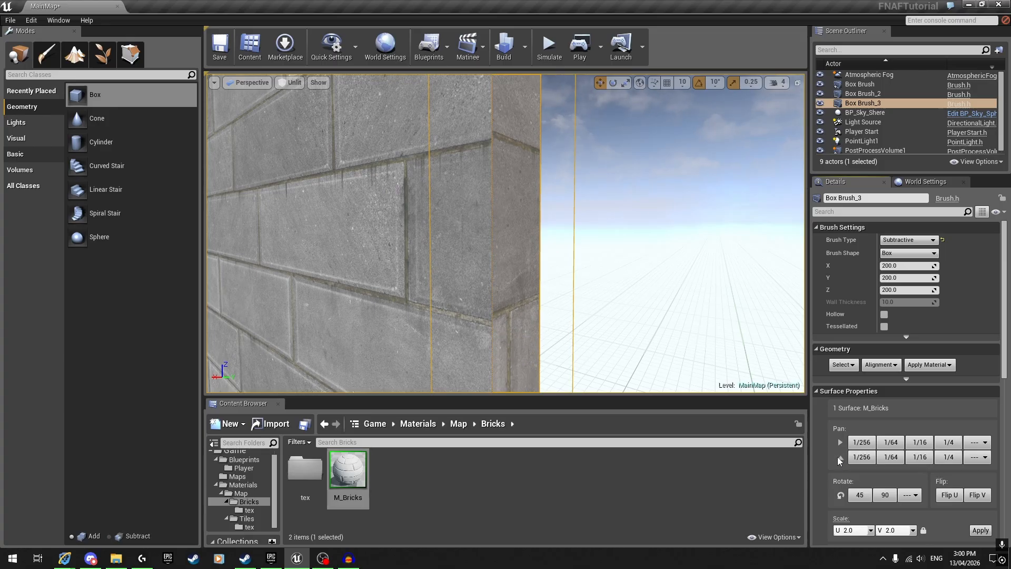
click(582, 334)
- Apply M_Bricks to the opposite inner side face of the Box Brush_3 doorway and scale its surface to 2.0
mouse_move(583, 333)
right_down()
mouse_move(561, 332)
mouse_move(790, 332)
right_up()
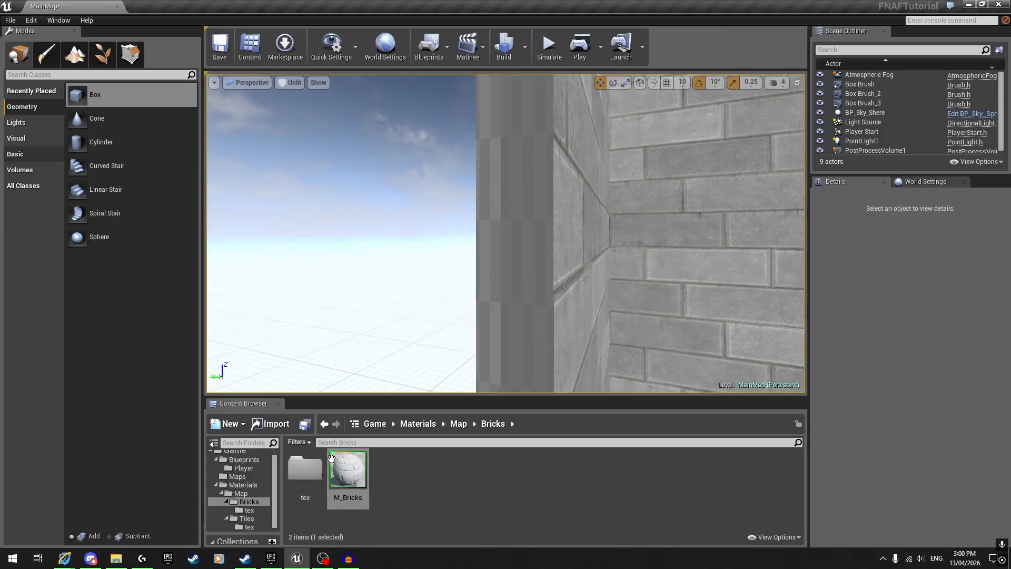
drag(347, 469, 514, 261)
scroll(906, 461, down, 1)
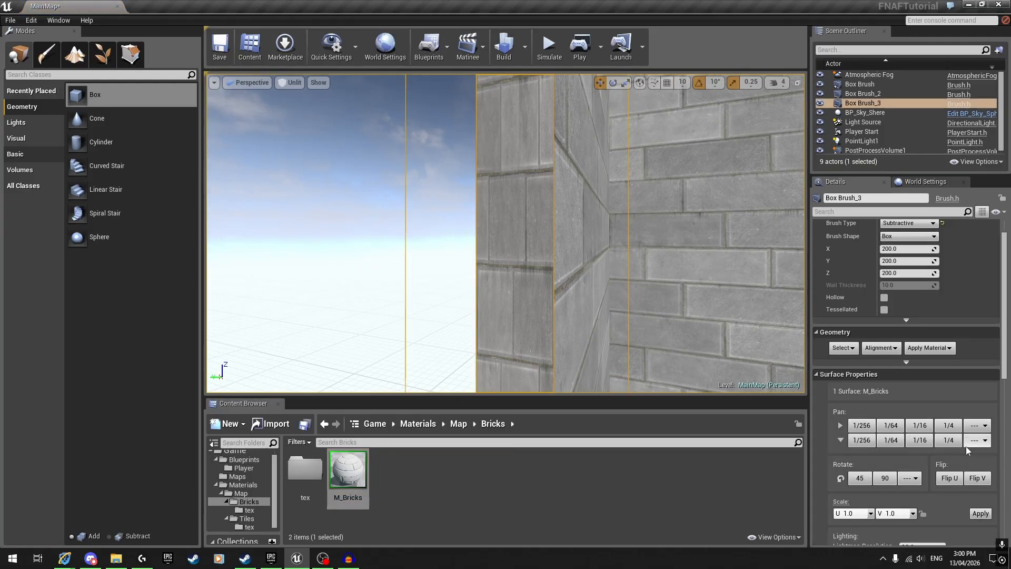
click(973, 441)
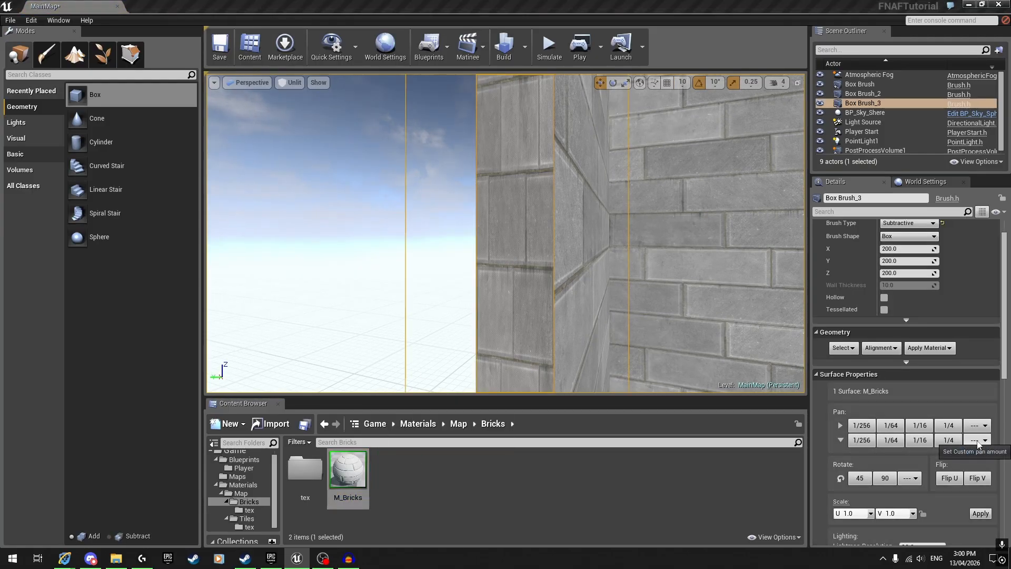
click(979, 443)
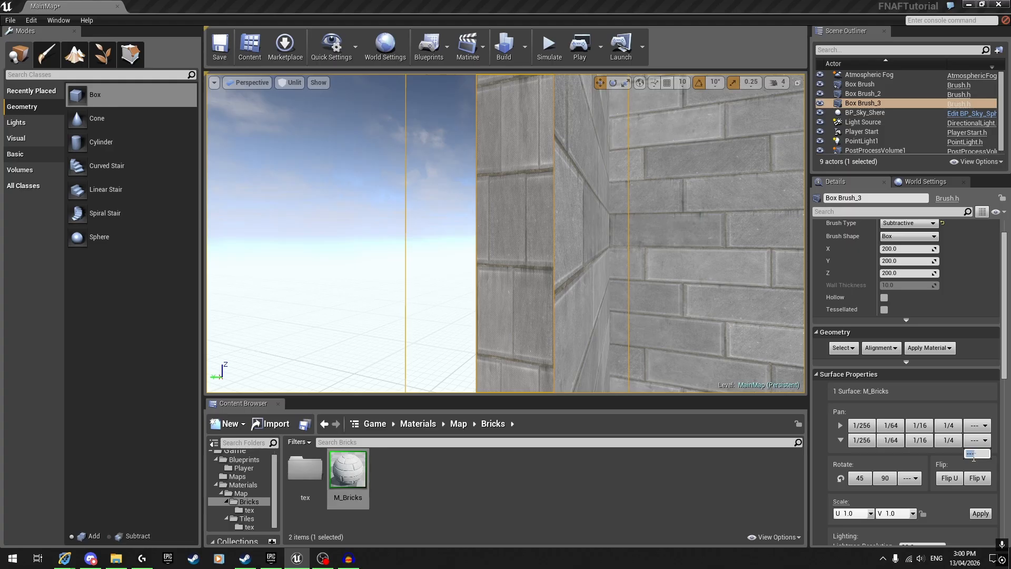
click(980, 445)
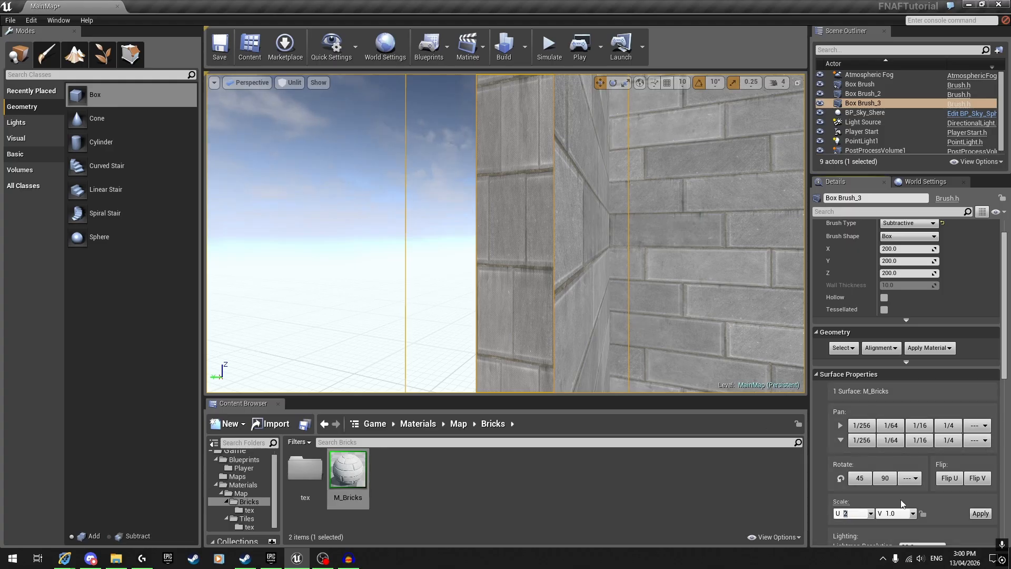
click(978, 515)
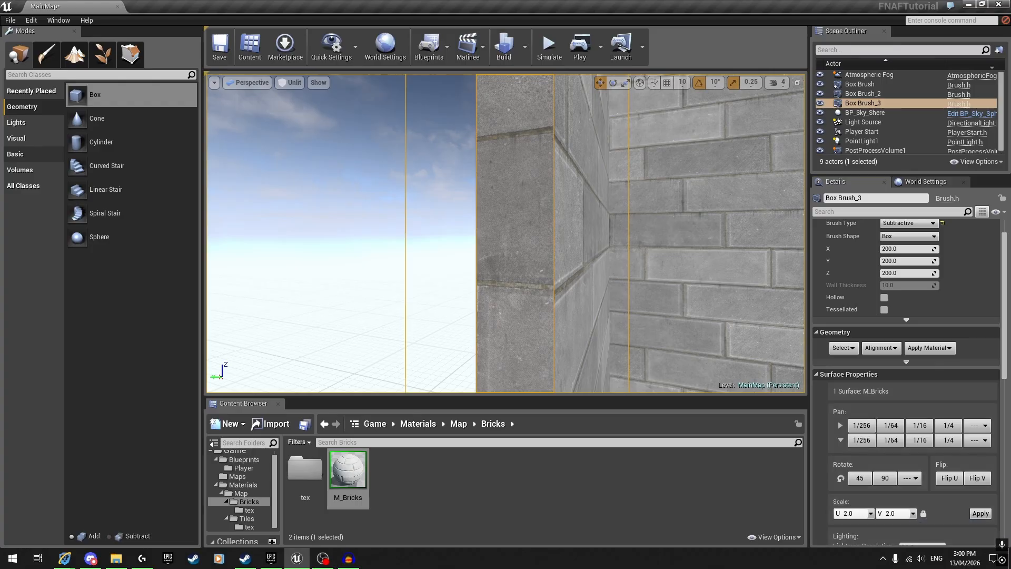
- Pan the V coordinate of this opposite side face in 1/256 increments, reversing direction, to match the wall's mortar line
key(w)
mouse_move(519, 285)
right_down()
mouse_move(519, 231)
mouse_move(518, 281)
right_up()
key(q)
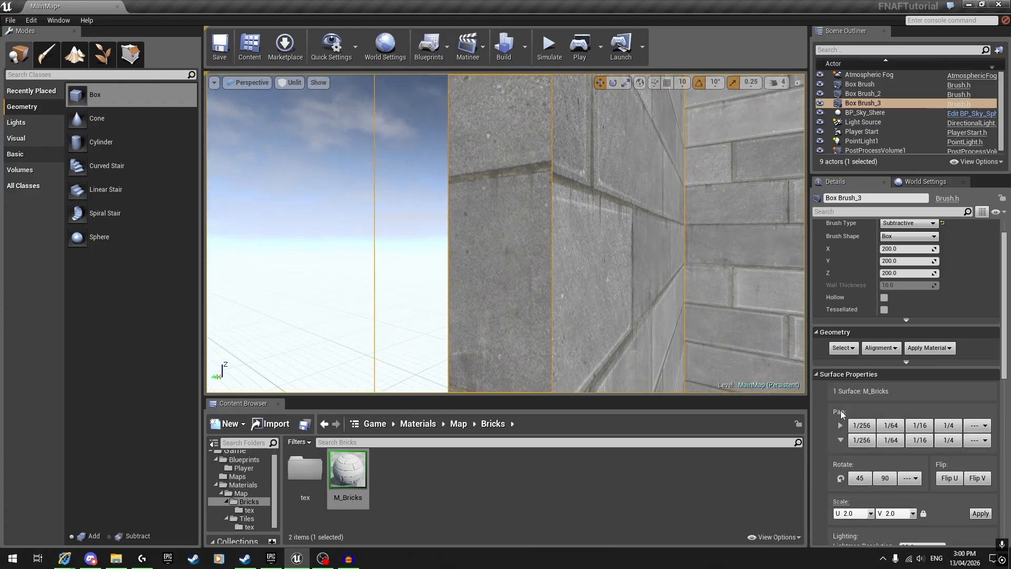
click(860, 441)
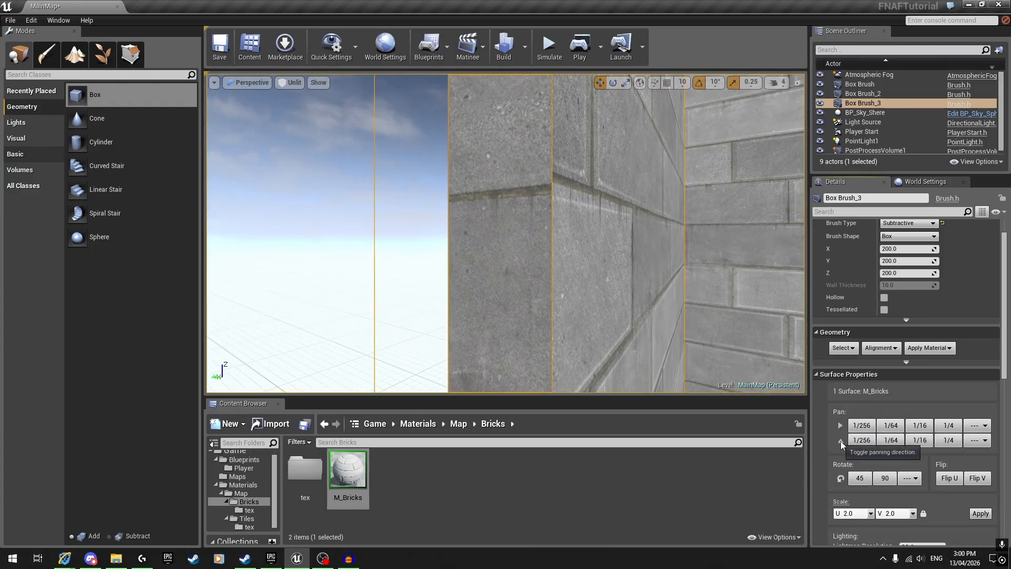
shift+click(864, 446)
- Pan the same face's U coordinate in 1/256 increments to adjust its vertical joints, then deselect it
click(863, 428)
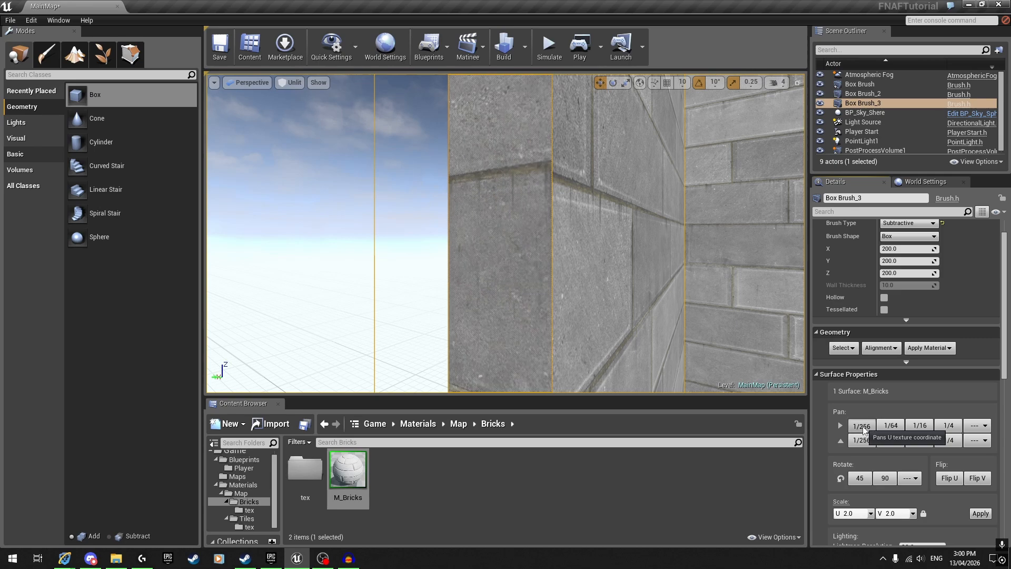
click(862, 427)
click(862, 428)
click(863, 427)
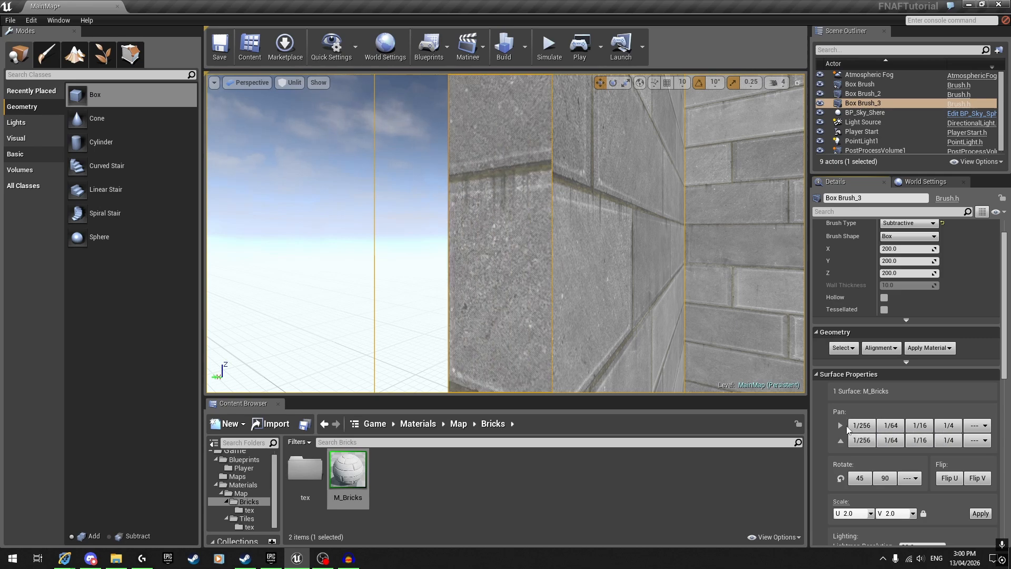
shift+click(857, 428)
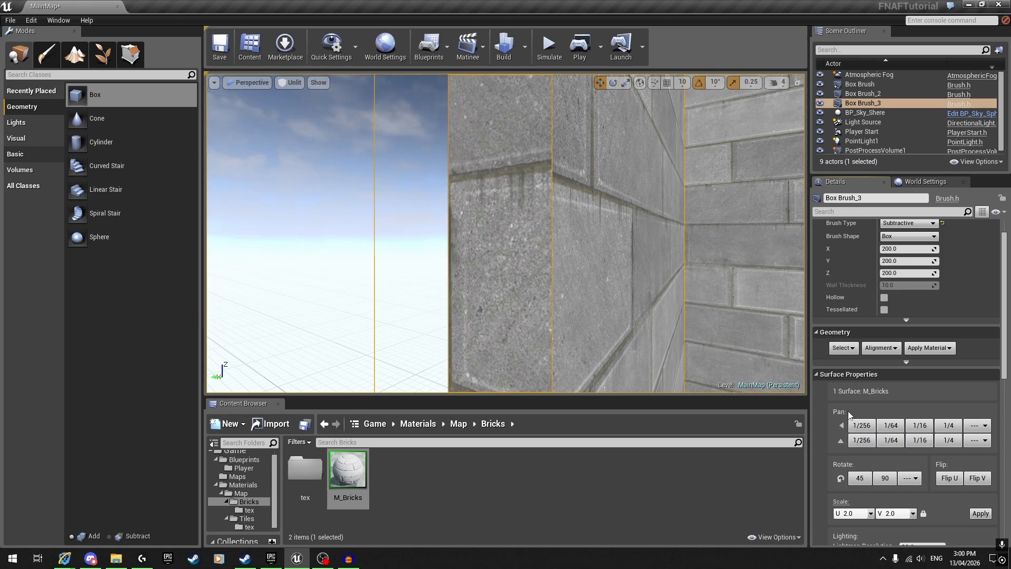
key(Escape)
- Save all project assets and levels with the brick-covered doorways
right_drag(684, 285, 455, 271)
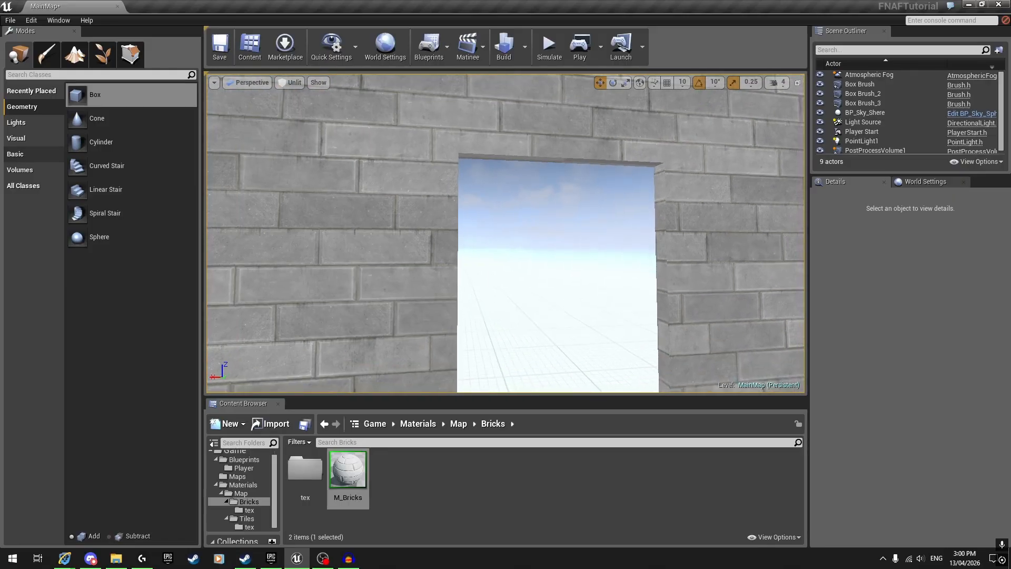
click(10, 21)
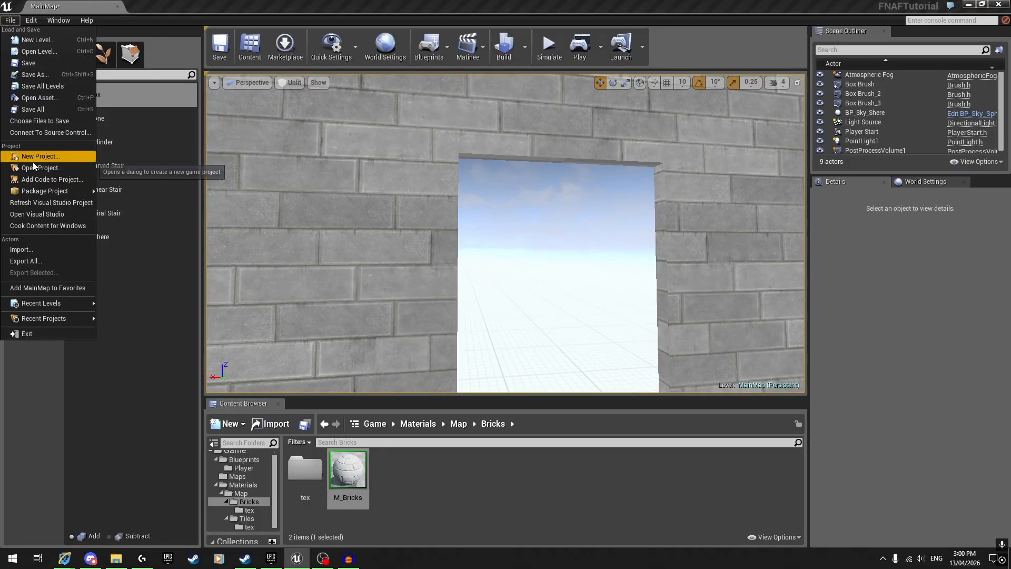
click(40, 115)
right_drag(505, 231, 379, 216)
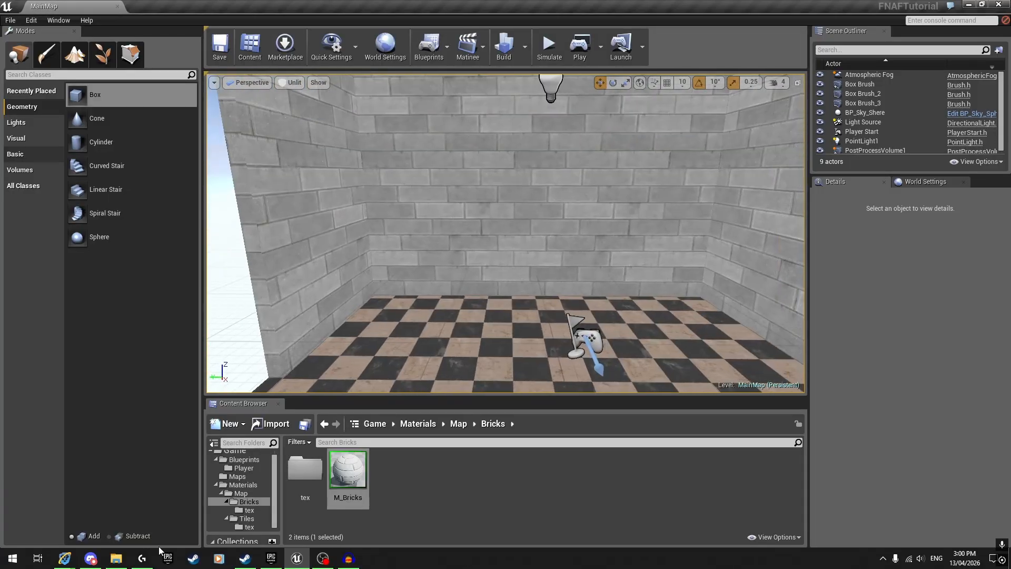
- Switch to the ambientCG page in the browser and search its assets for "Plank"
click(98, 561)
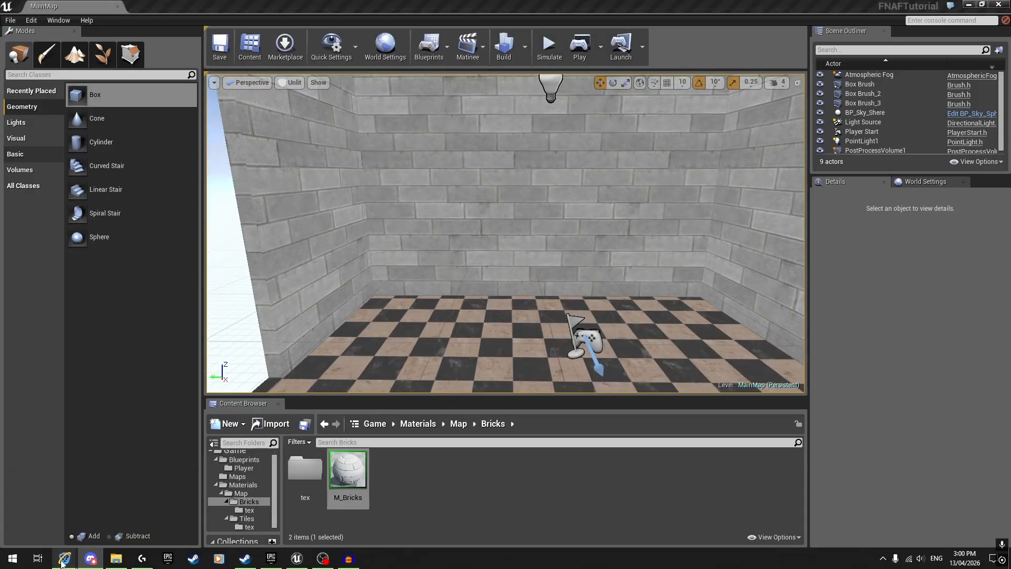
mouse_move(62, 562)
click(181, 523)
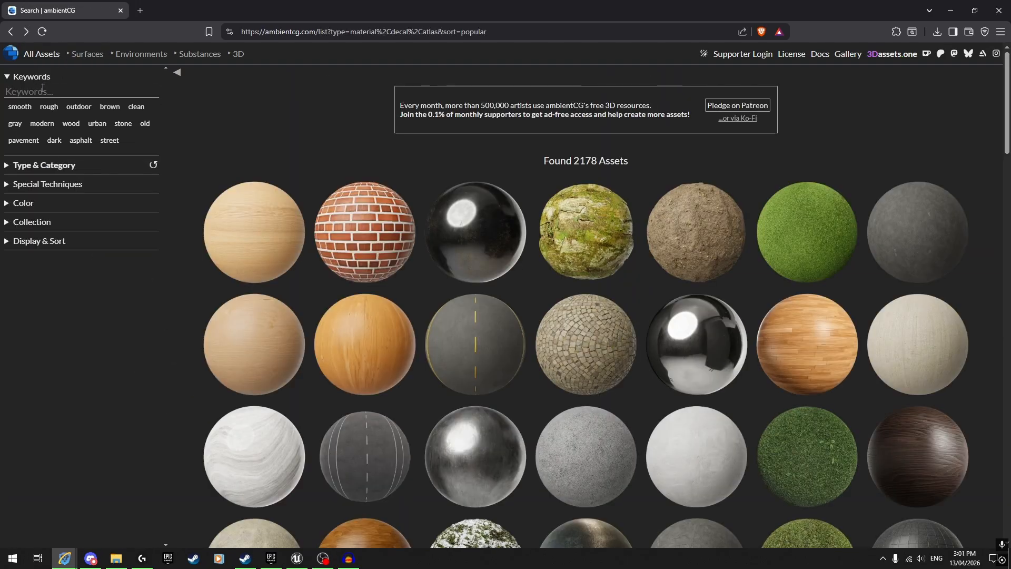
click(43, 89)
text(Plank)
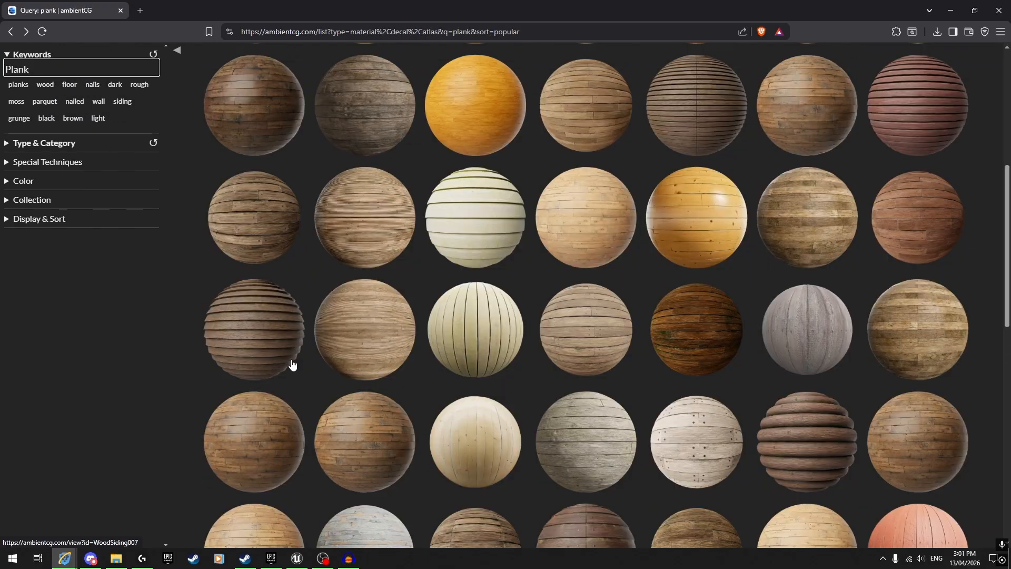
- Download the Planks 025 A material as the 2K-JPG zip to the Desktop, and return to the FNAFTutorial editor
scroll(286, 358, down, 15)
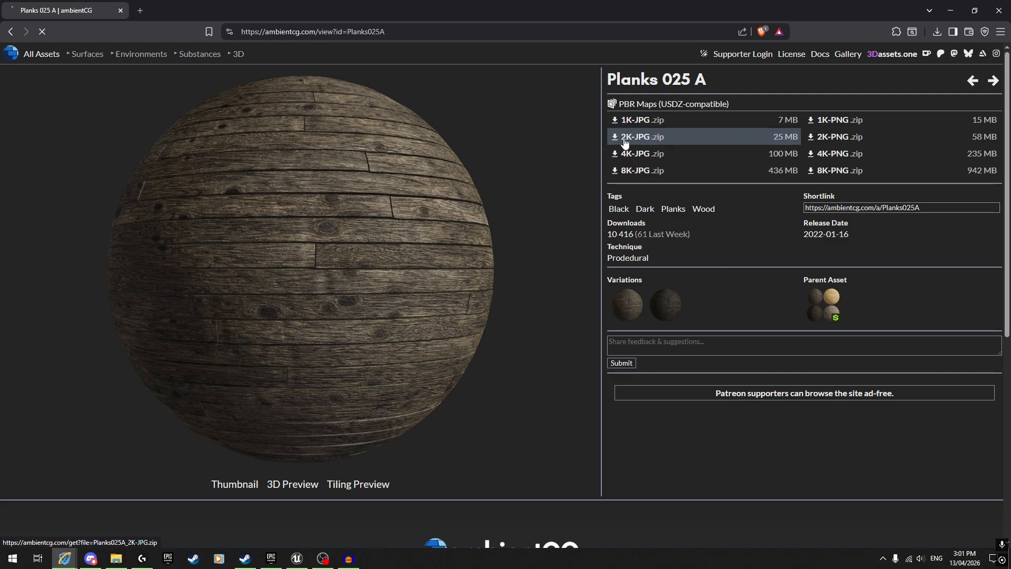
click(625, 138)
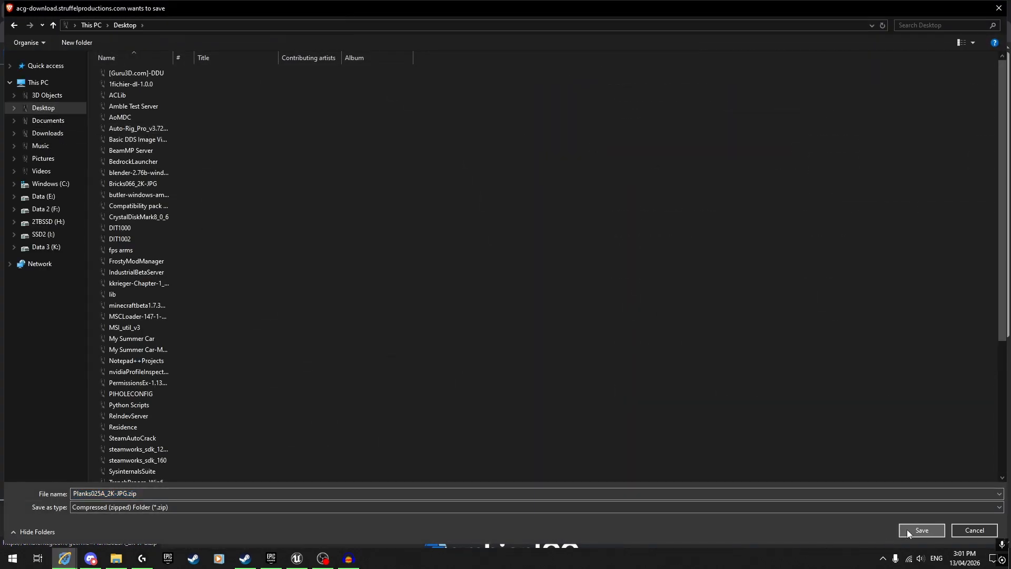
click(907, 529)
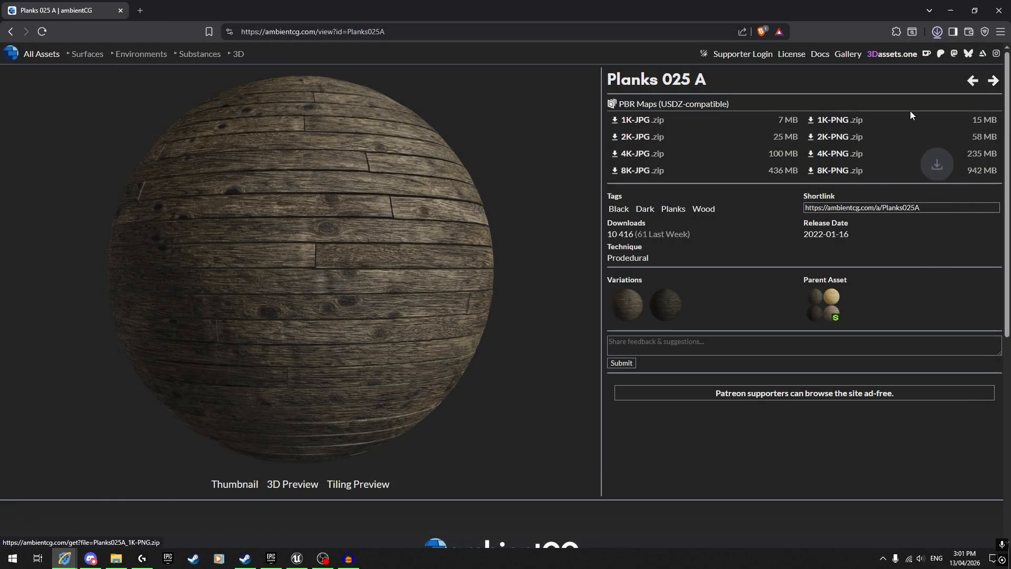
click(960, 4)
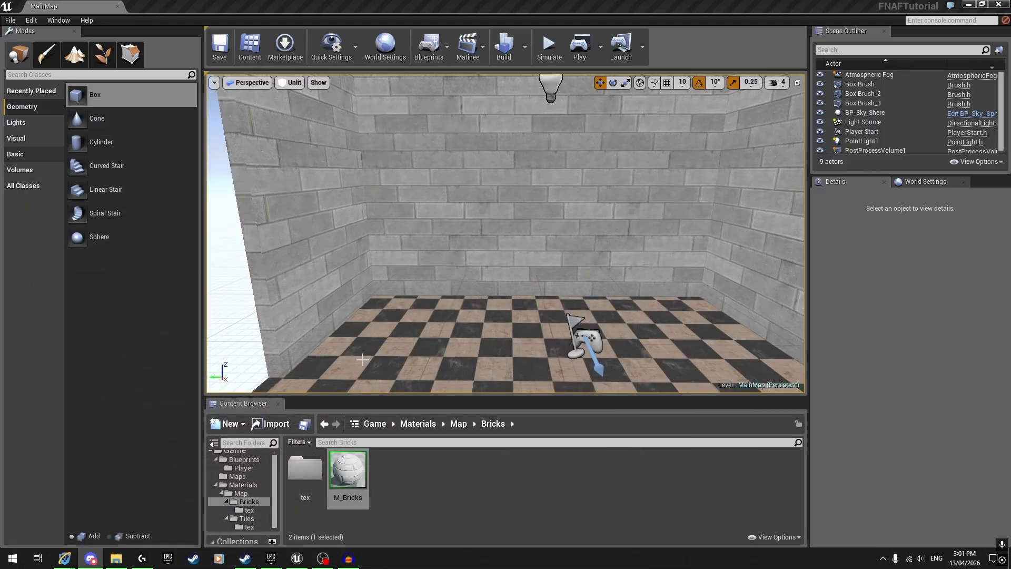
- Create a folder named "Planks" inside the Materials > Map content folder
click(459, 424)
right_click(450, 481)
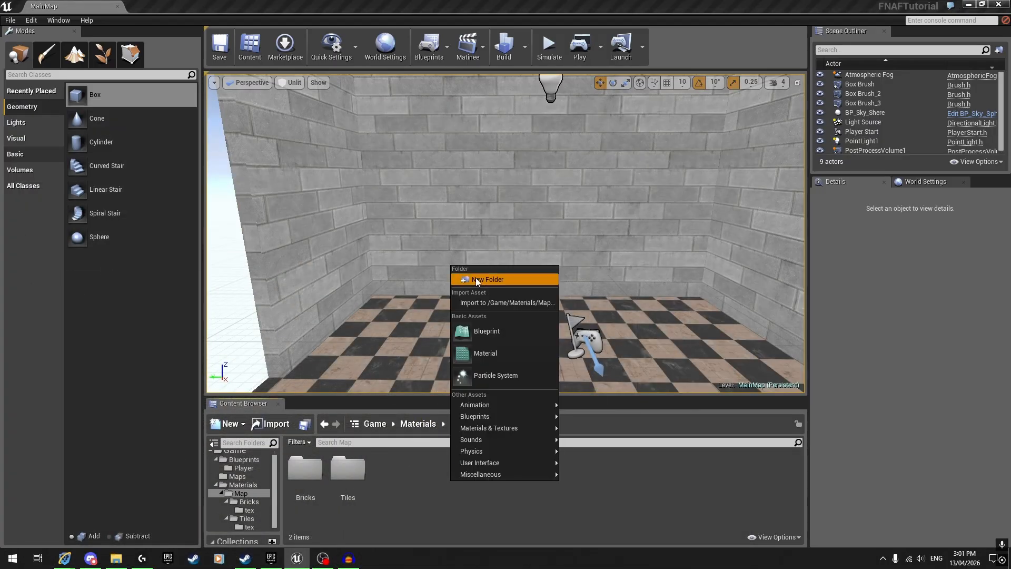
click(478, 279)
text(Planks)
key(Return)
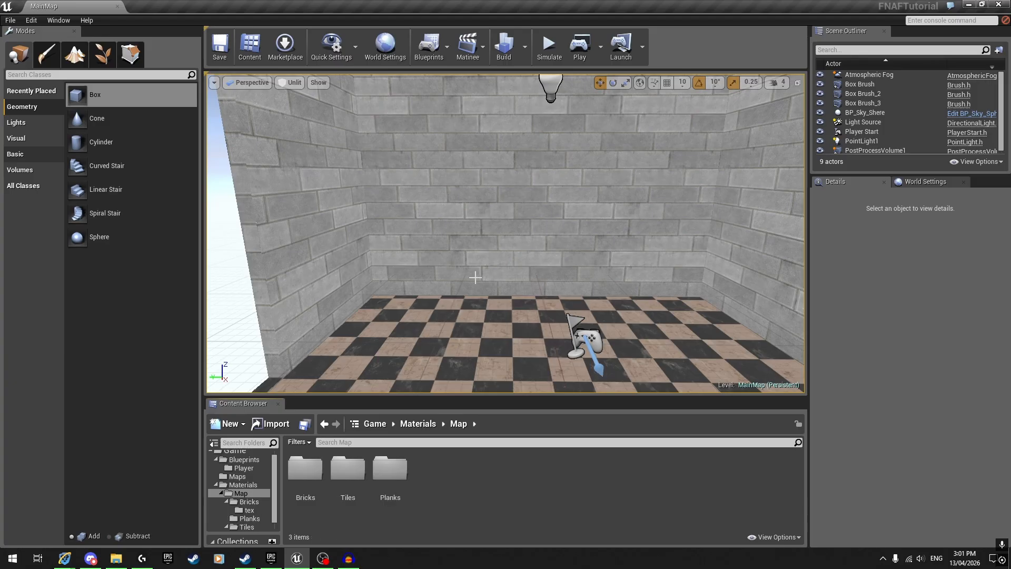
- Create a subfolder named "tex" inside the Planks folder and open it
double_click(388, 480)
right_click(387, 483)
click(397, 282)
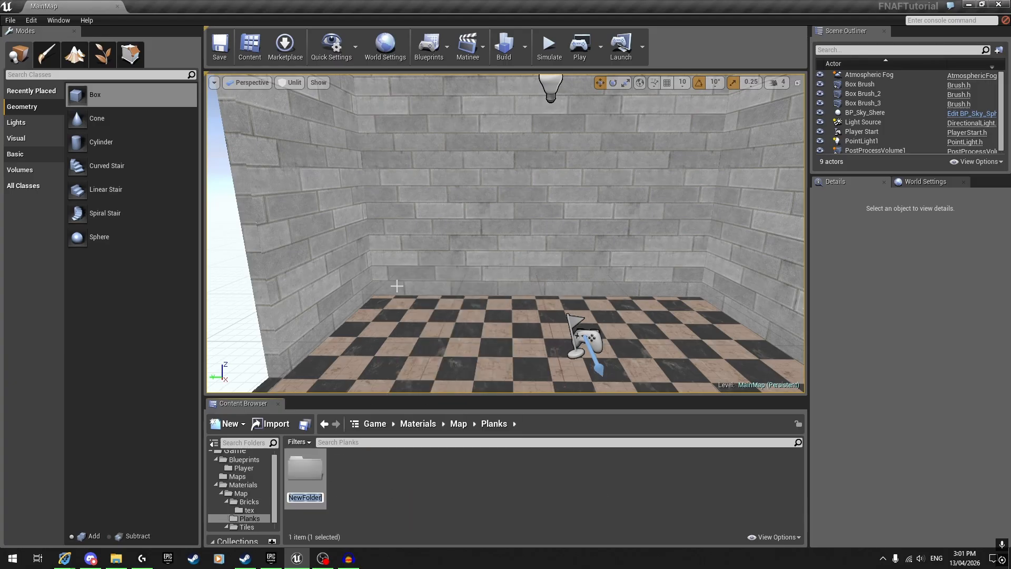
text(ter)
key(BackSpace)
text(x)
key(Return)
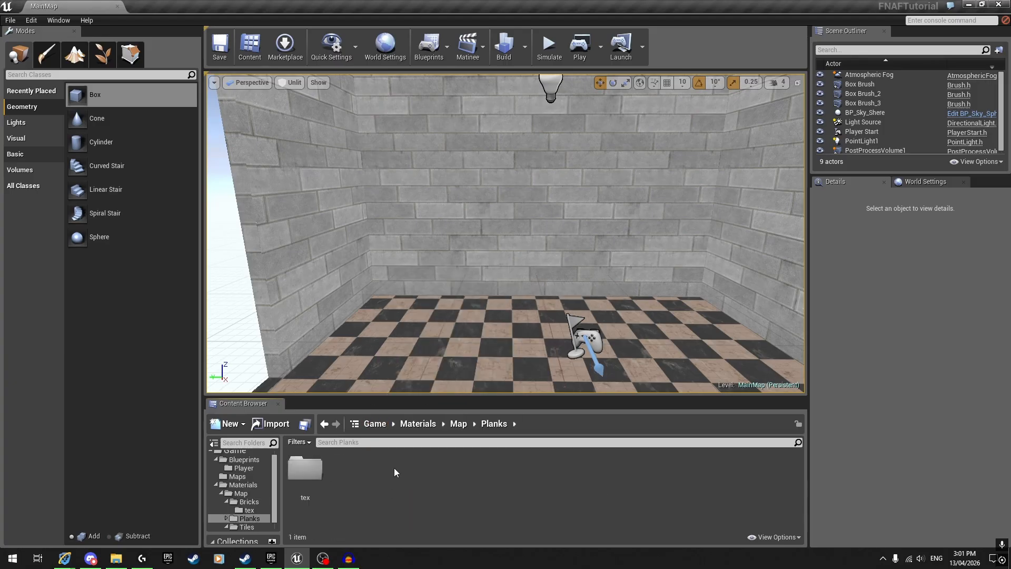
double_click(313, 480)
- Restore the editor window to a smaller size and close the Bricks066_2K-JPG file window behind it
drag(466, 6, 466, 17)
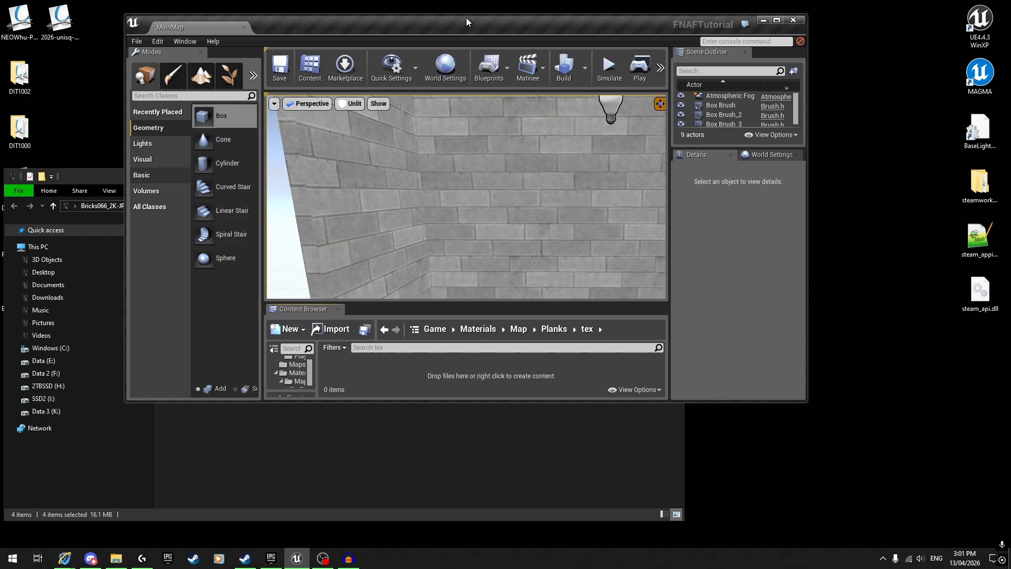
click(104, 179)
click(672, 176)
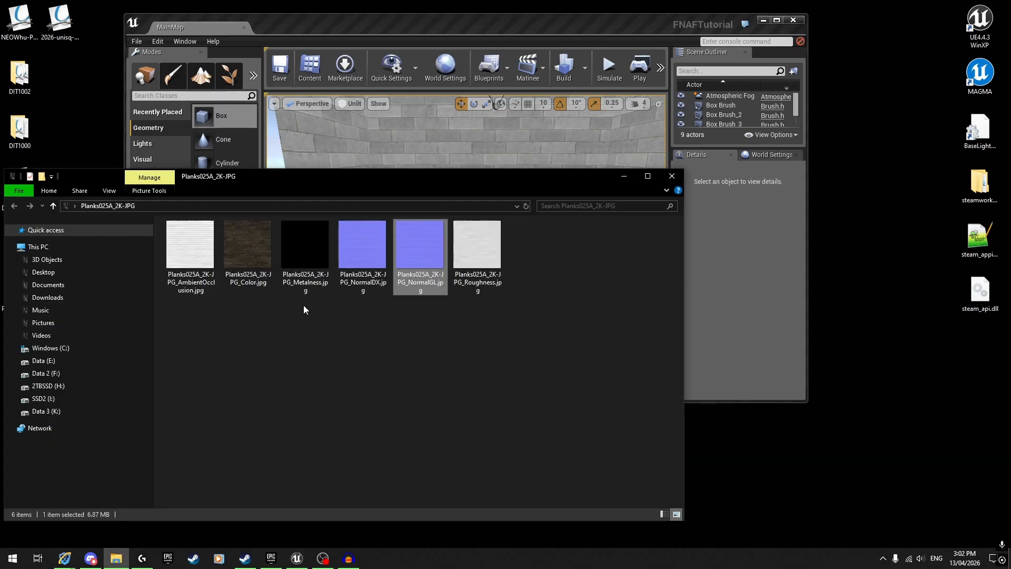
- Delete the NormalGL image from the extracted Planks025A_2K-JPG folder
drag(298, 327, 325, 287)
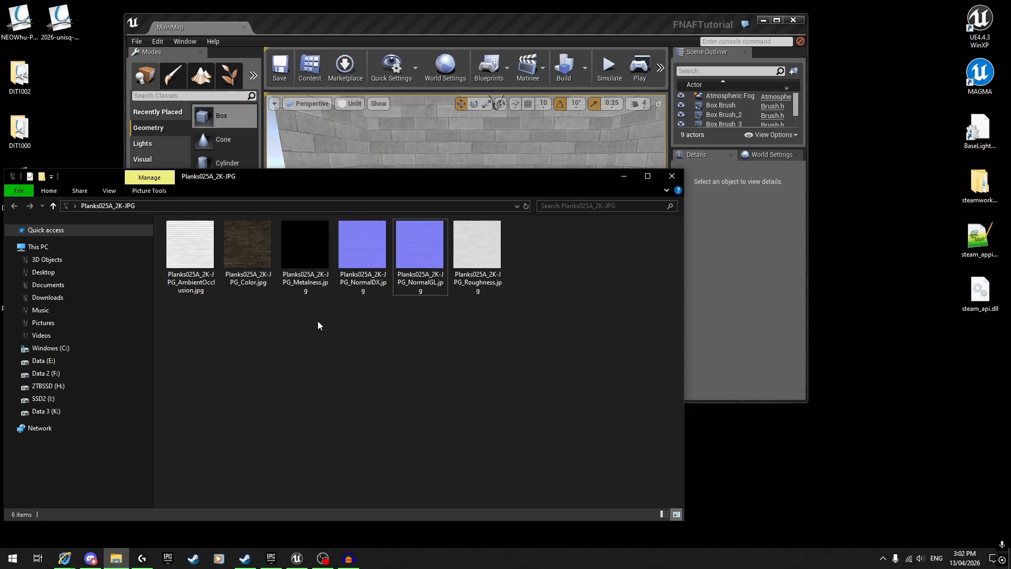
click(423, 277)
key(Delete)
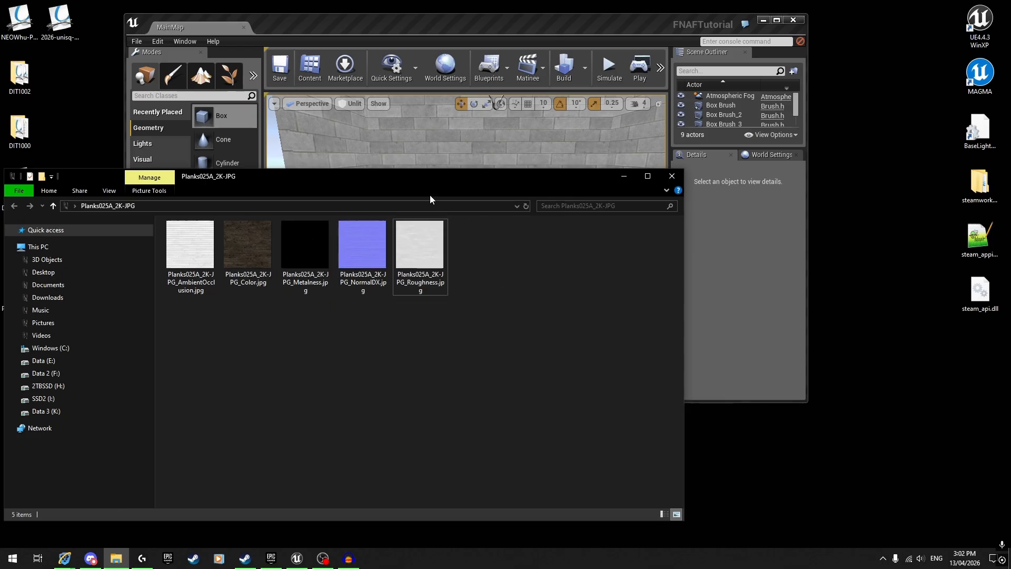
- Import the remaining AmbientOcclusion, Color, Metalness, NormalDX and Roughness images into the Planks tex content folder
drag(365, 176, 323, 194)
drag(390, 31, 710, 62)
drag(161, 343, 451, 298)
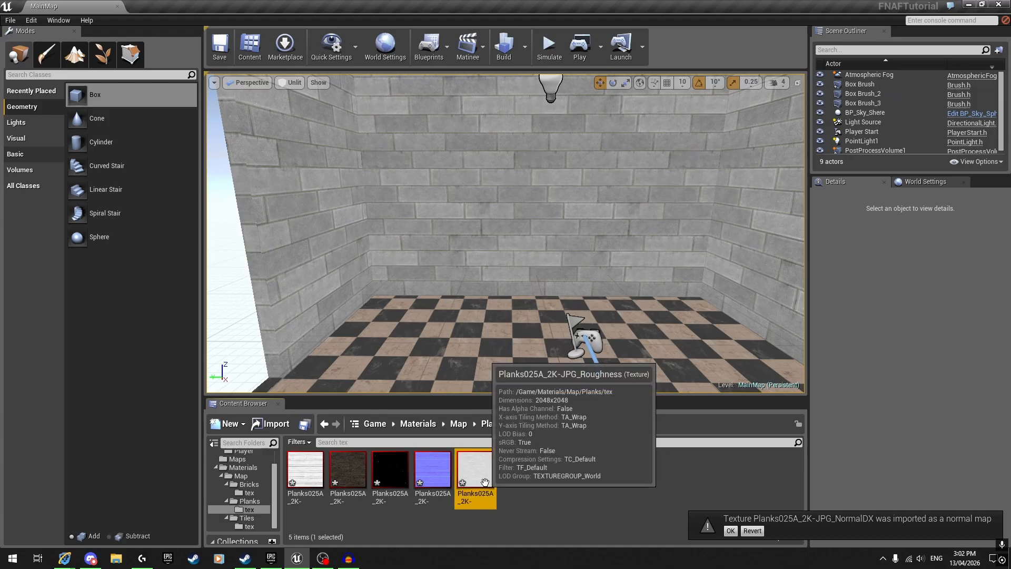
- Turn off sRGB for the plank Roughness, Metalness and AmbientOcclusion textures, and save all assets
double_click(475, 469)
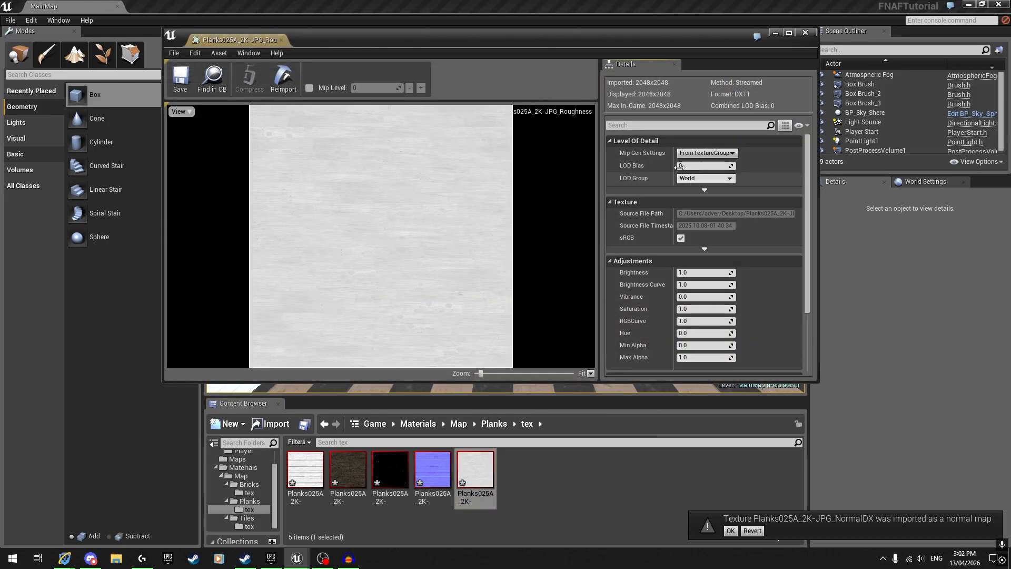
click(282, 40)
double_click(390, 469)
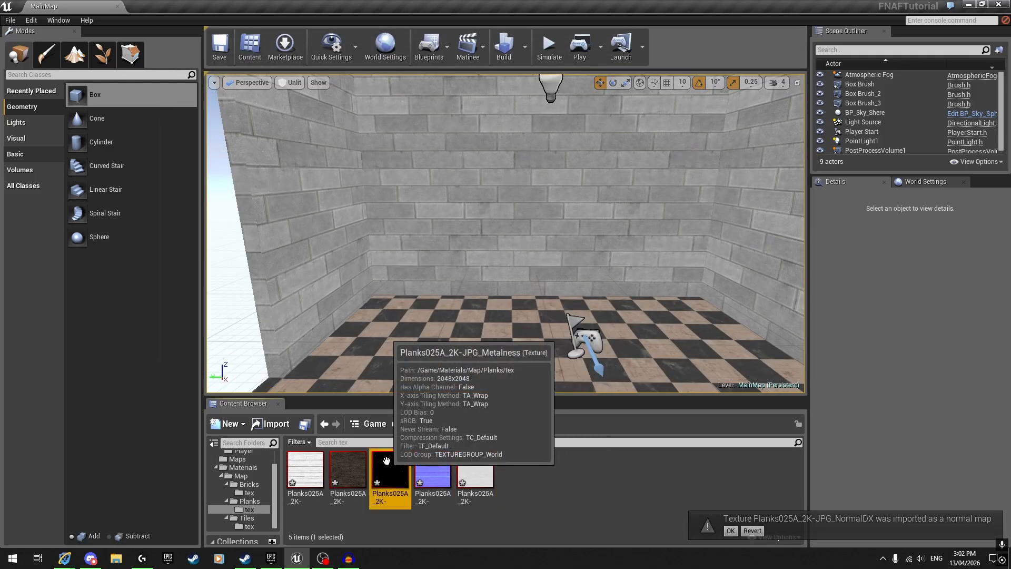
click(681, 238)
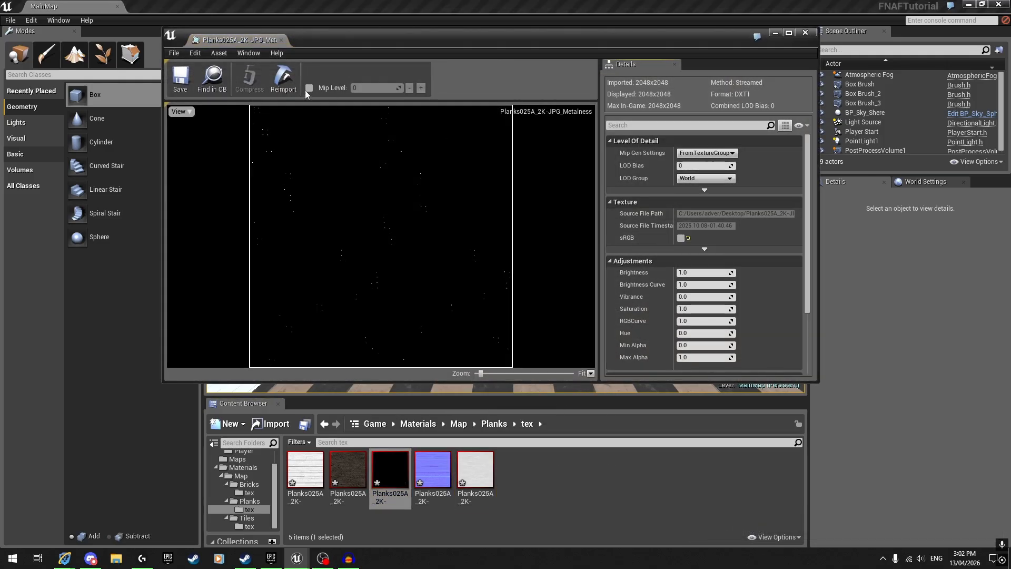
click(282, 40)
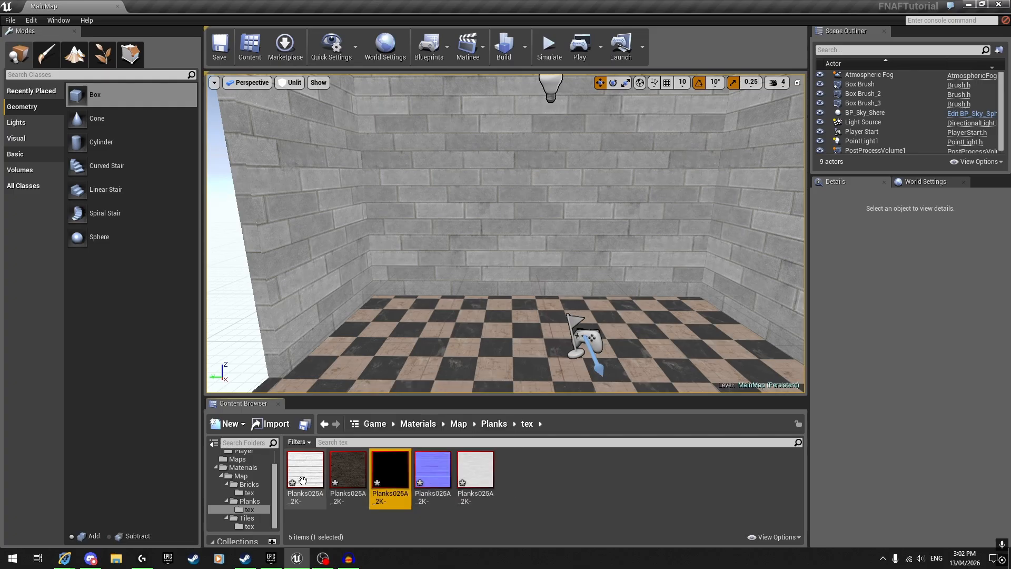
click(303, 481)
double_click(303, 480)
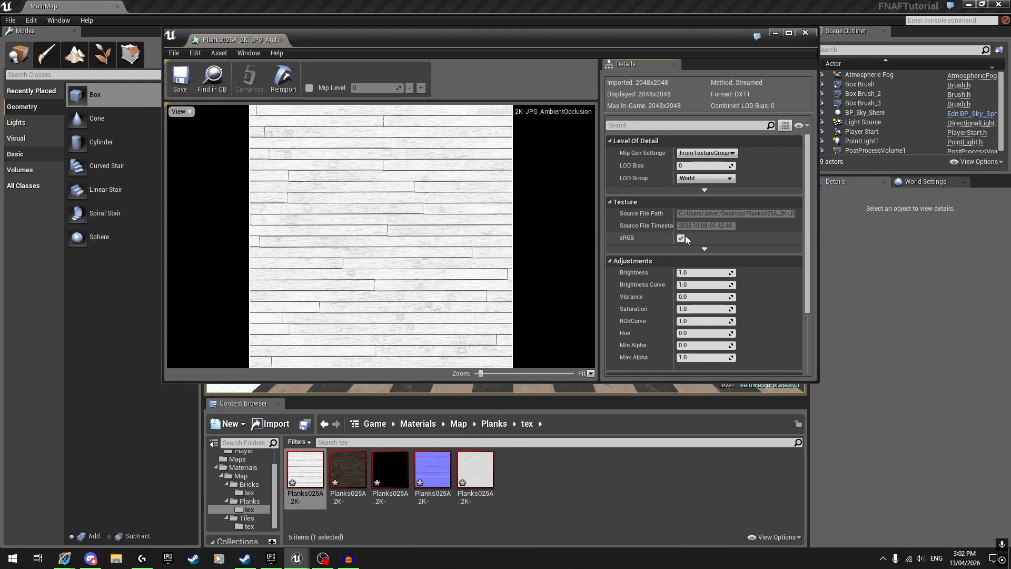
click(281, 40)
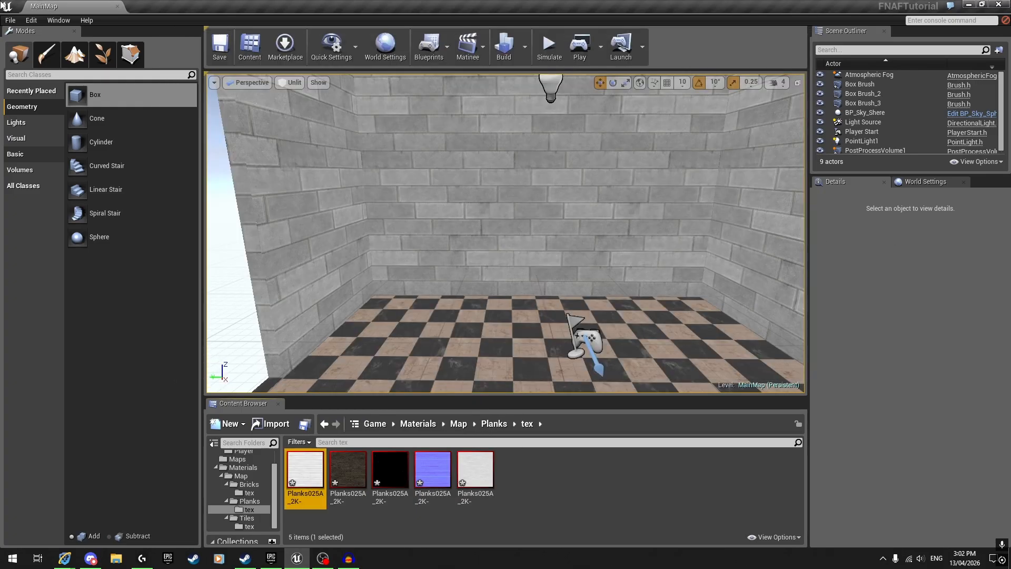
click(10, 20)
click(43, 108)
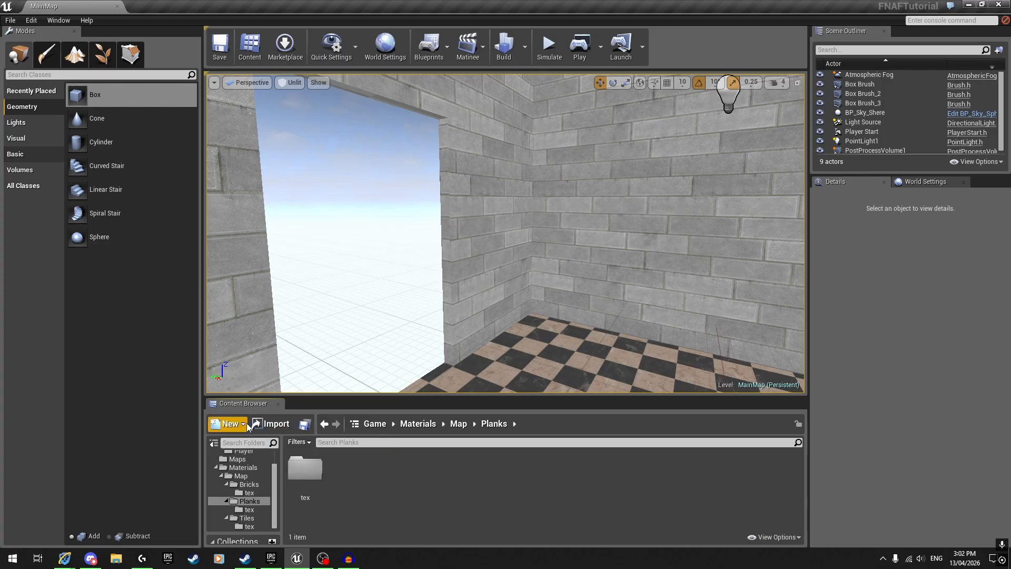
- Create a new material named "M_Planks" in the Planks folder
right_click(385, 458)
click(419, 342)
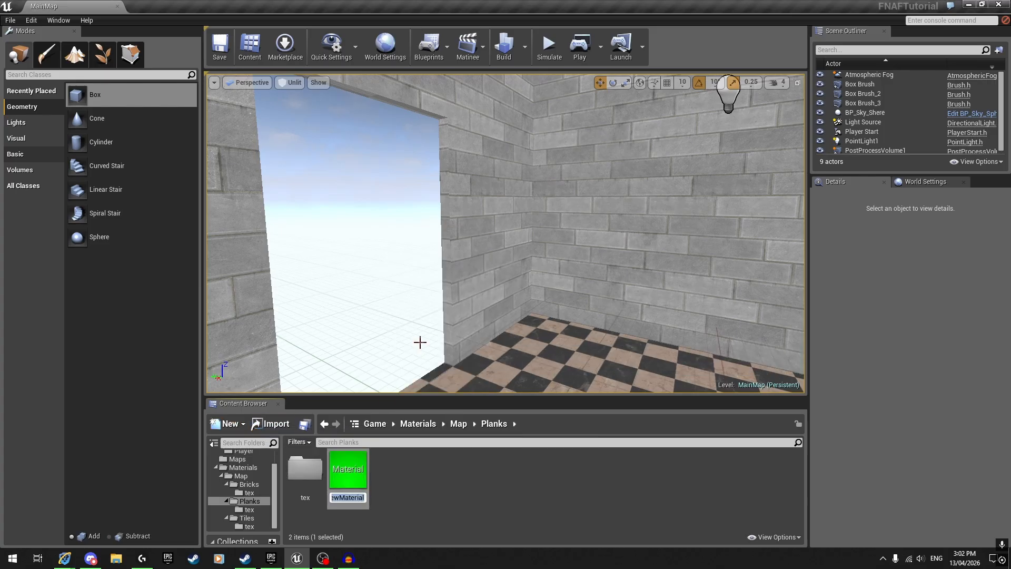
text(M_Planks)
key(Return)
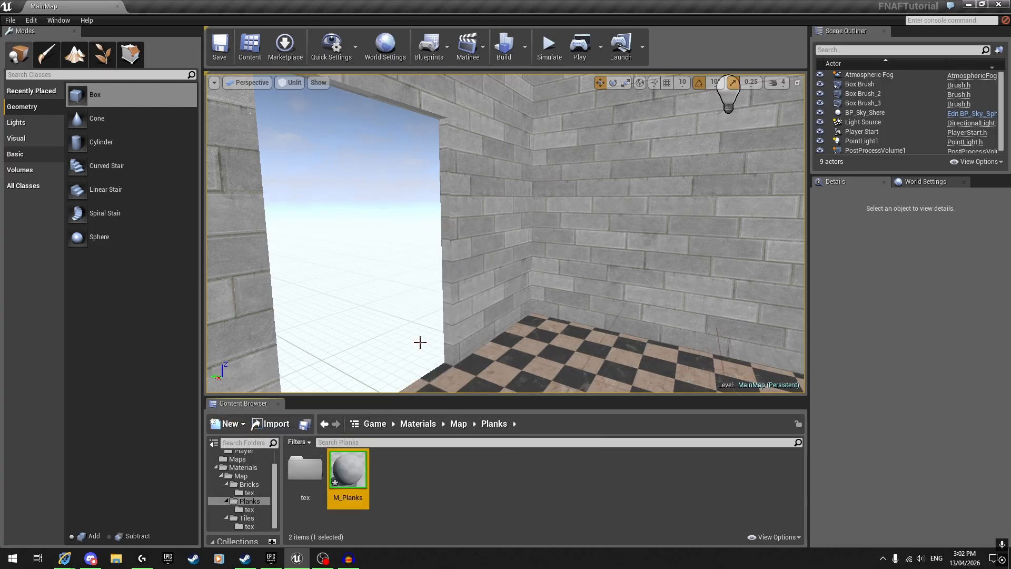
- Open M_Planks for editing and connect the Planks025A Color texture to its Base Color input
double_click(364, 455)
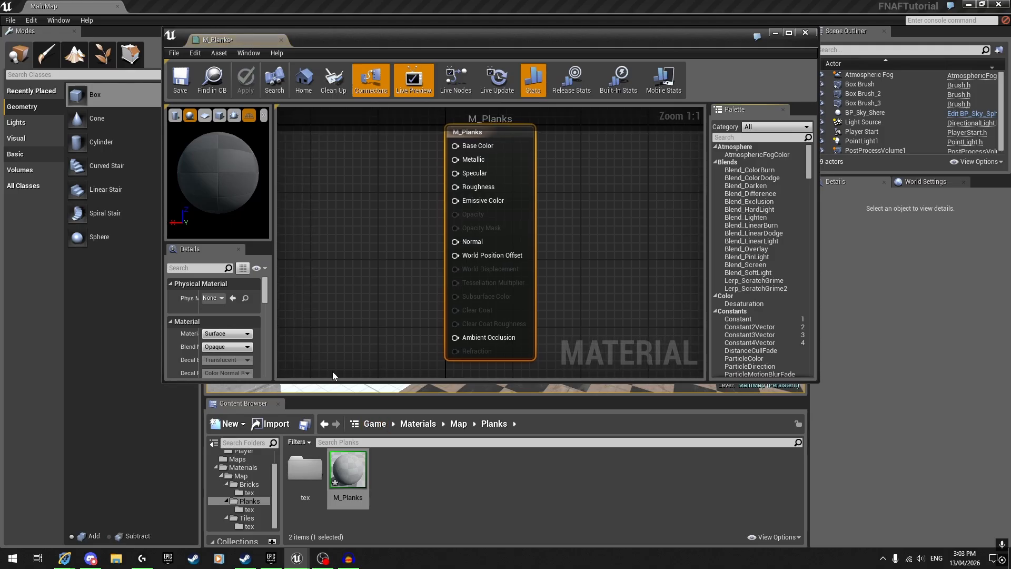
double_click(305, 469)
drag(340, 477, 323, 136)
drag(386, 155, 455, 147)
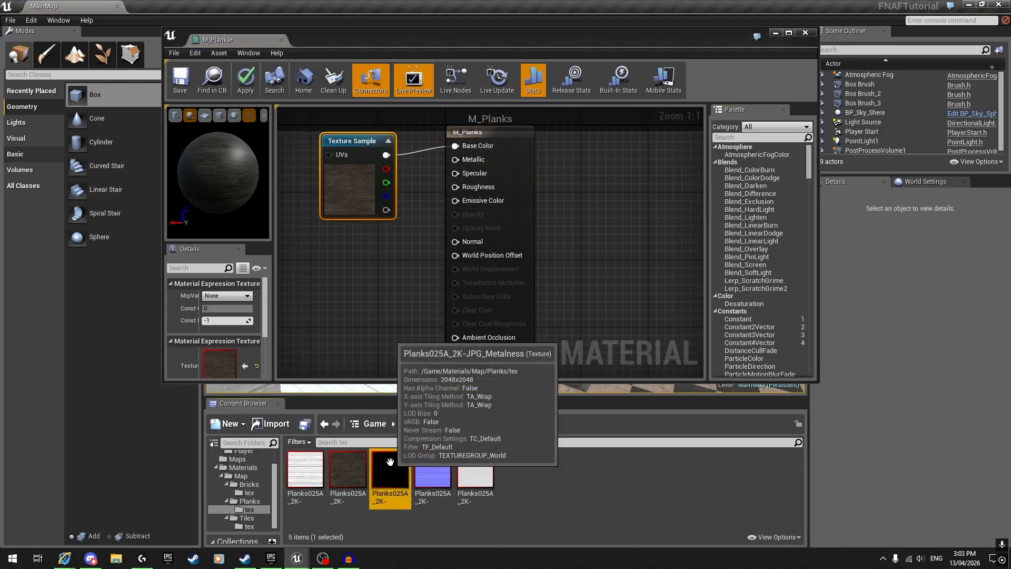
- Add the plank Metalness texture below the color sample and connect it to the Metallic input
drag(390, 469, 322, 257)
drag(384, 273, 437, 199)
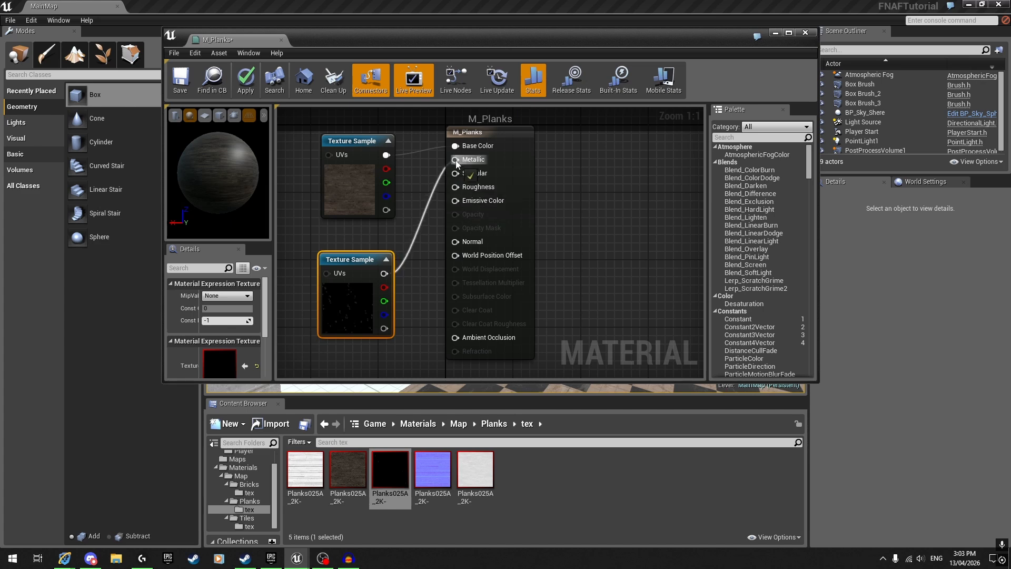
drag(456, 161, 456, 161)
drag(363, 282, 362, 259)
right_drag(410, 254, 464, 256)
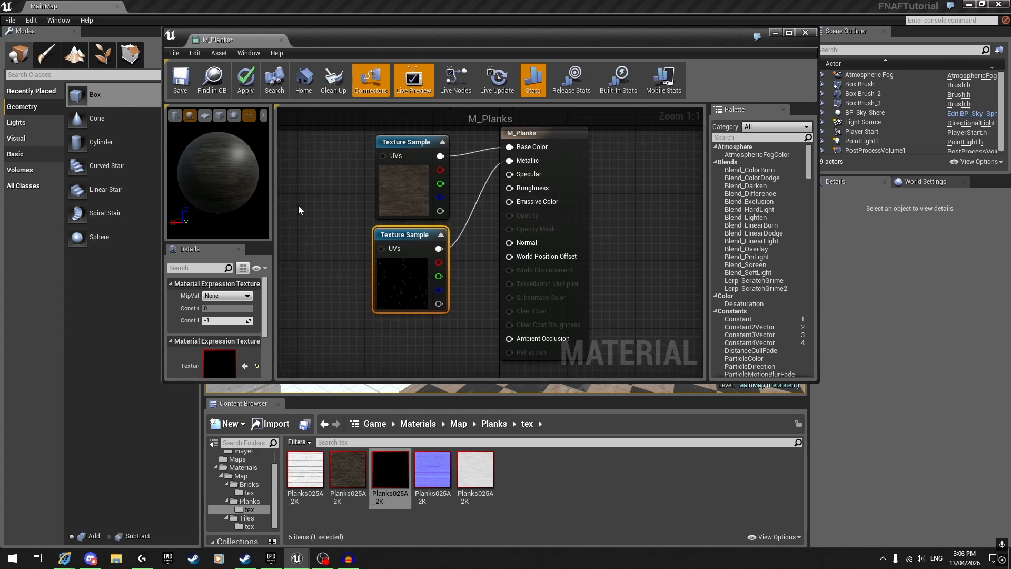
- Add the plank NormalDX and Roughness textures to the graph and connect them to the Normal and Roughness inputs
click(392, 260)
drag(432, 469, 509, 243)
right_drag(467, 276, 544, 247)
drag(475, 472, 343, 289)
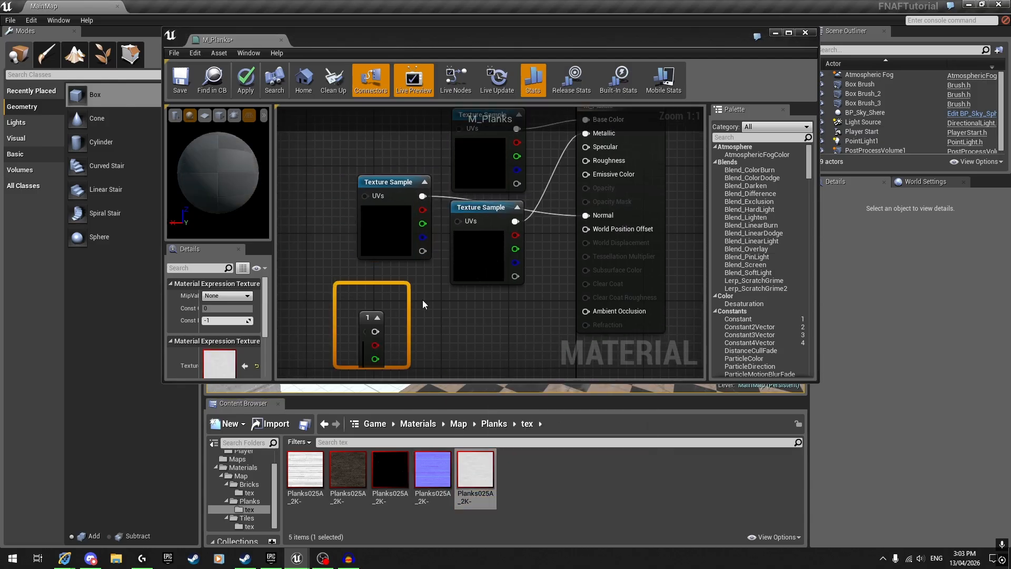
drag(400, 303, 585, 160)
right_drag(525, 192, 552, 250)
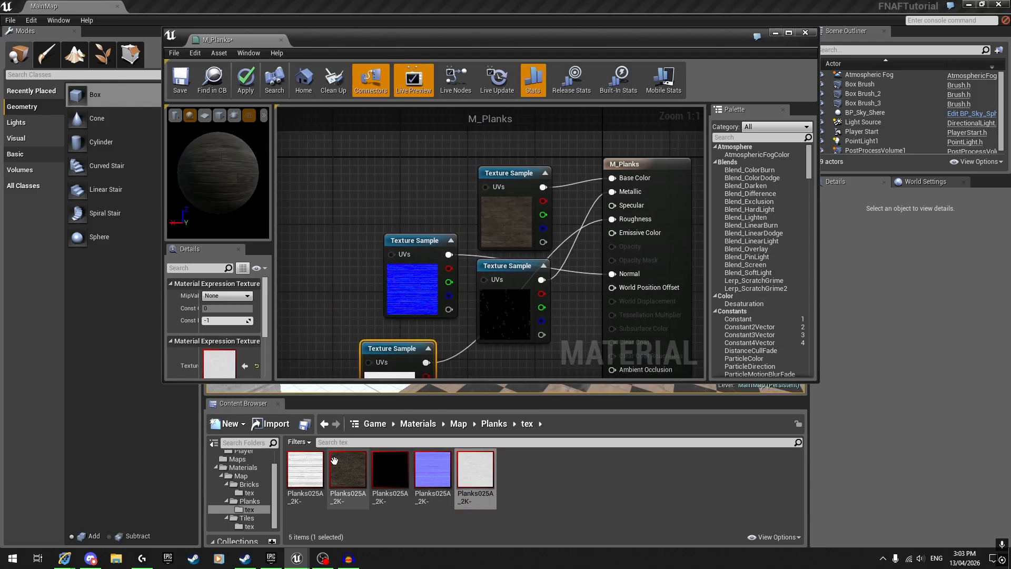
- Connect the plank AmbientOcclusion texture to the Ambient Occlusion input, then save M_Planks and close its editor
drag(305, 469, 311, 157)
drag(372, 171, 612, 333)
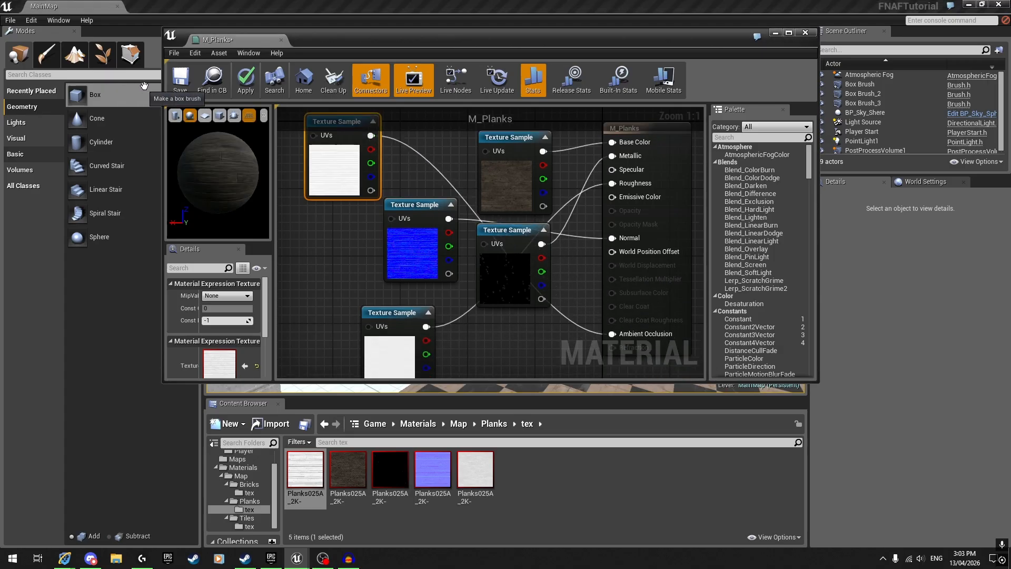
click(181, 81)
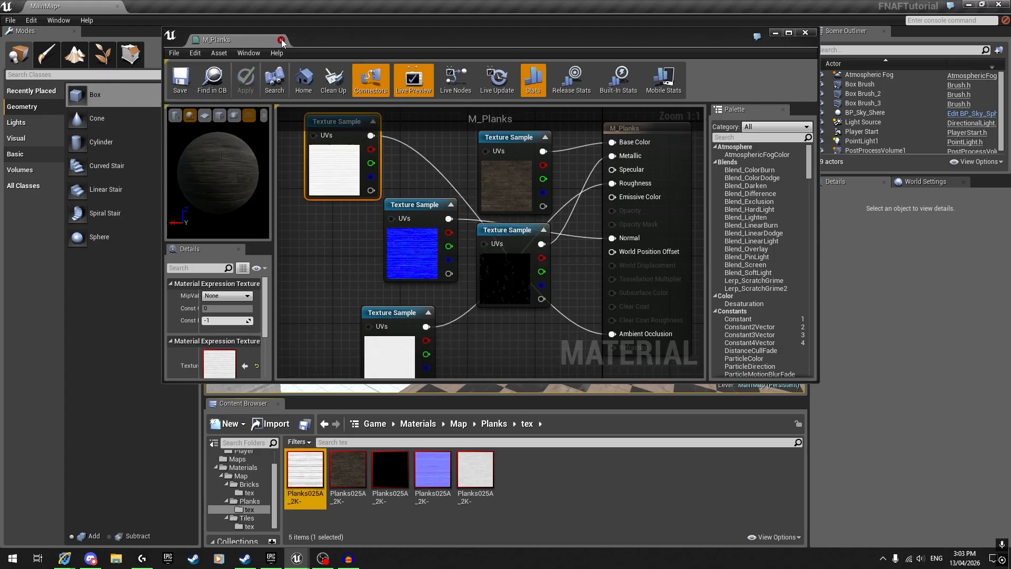
click(281, 41)
- Apply the M_Planks material to the room's ceiling and select that surface
right_drag(363, 226, 443, 117)
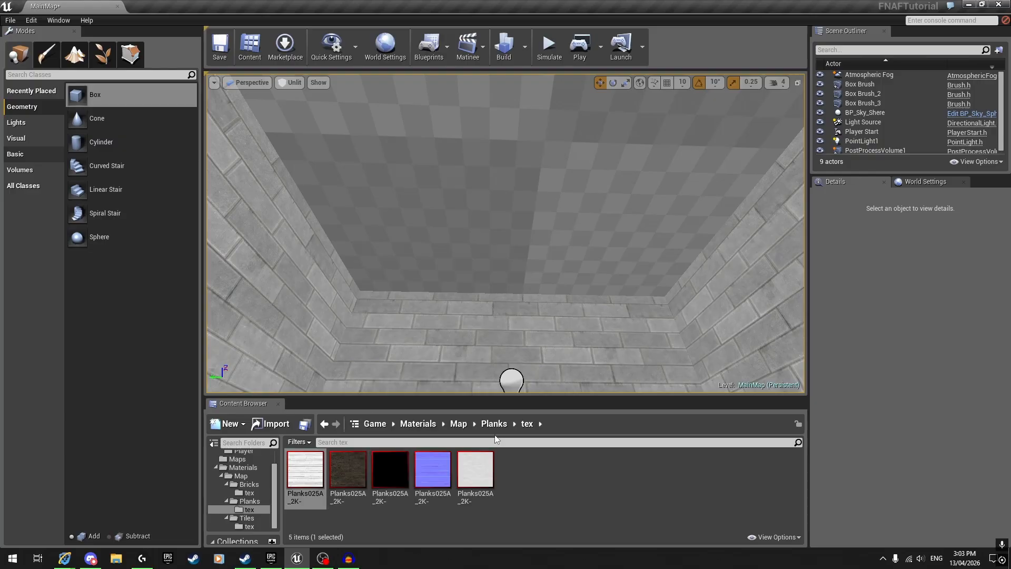
click(494, 424)
mouse_move(347, 469)
mouse_down()
mouse_move(492, 301)
mouse_move(481, 227)
mouse_up()
click(483, 228)
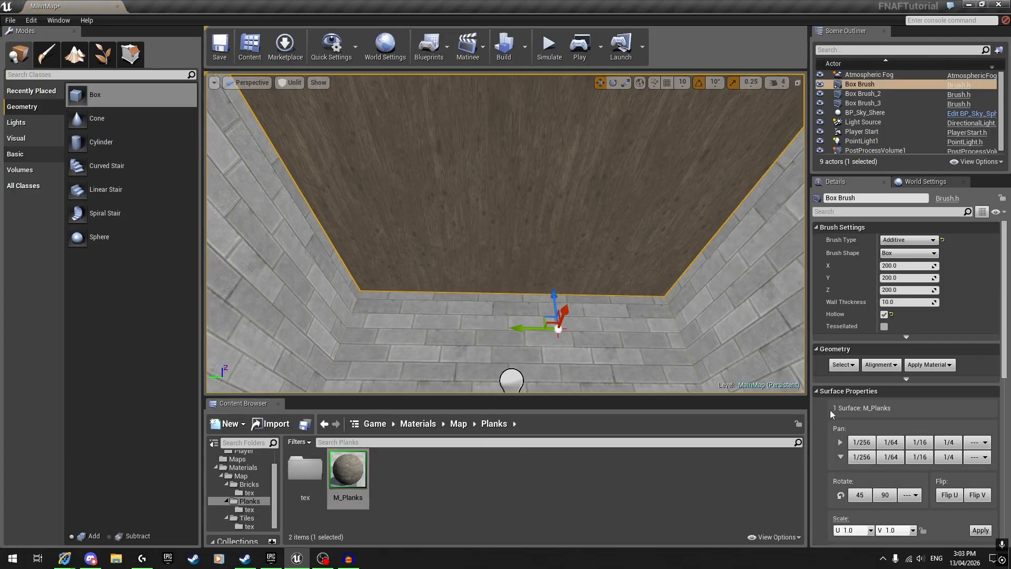
- Scale the ceiling's plank texture to 2.0 in both U and V, then deselect the surface
scroll(831, 415, down, 3)
click(921, 463)
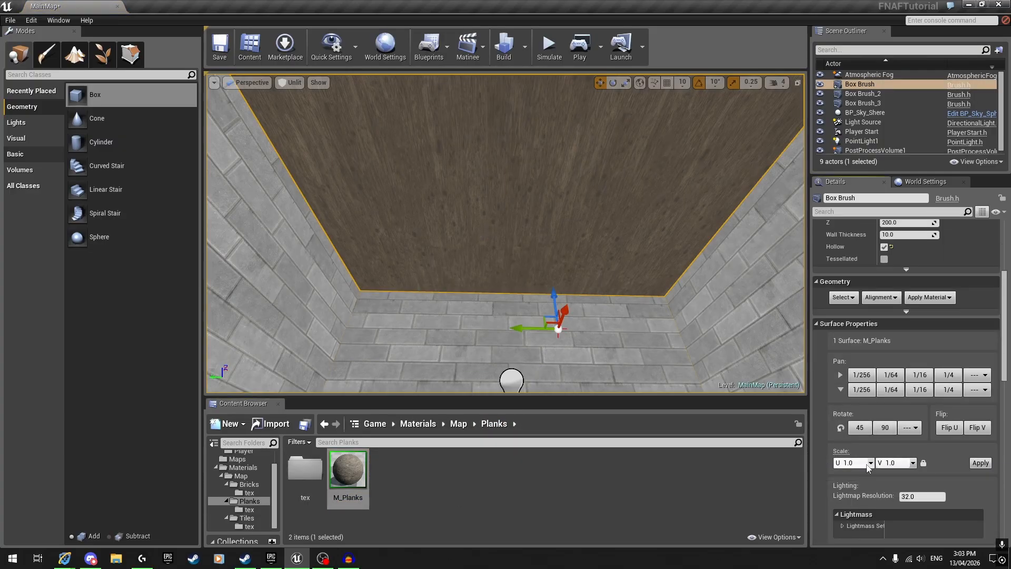
click(974, 464)
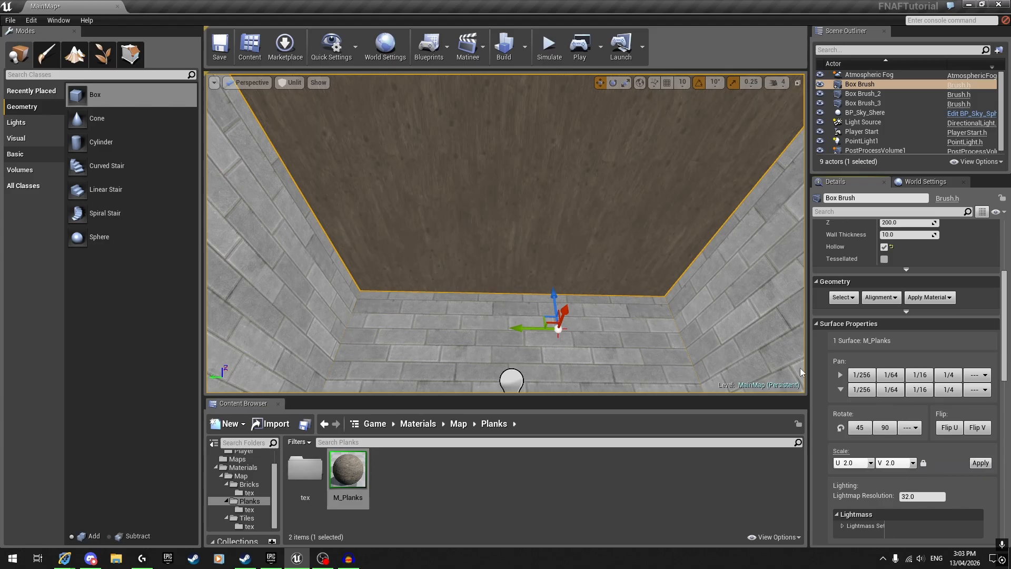
key(Escape)
- Apply M_Planks to the underside of the doorway's top edge and select that face, returning the viewport to Unlit mode
mouse_move(587, 263)
right_down()
mouse_move(595, 216)
mouse_move(590, 253)
mouse_move(564, 285)
mouse_move(622, 305)
mouse_move(664, 348)
right_up()
key(alt+4)
right_drag(574, 326, 596, 210)
drag(351, 467, 488, 226)
click(488, 226)
right_drag(488, 226, 464, 232)
key(alt+3)
- Run the level in a standalone preview to inspect the textured room, then end the preview
scroll(826, 490, down, 3)
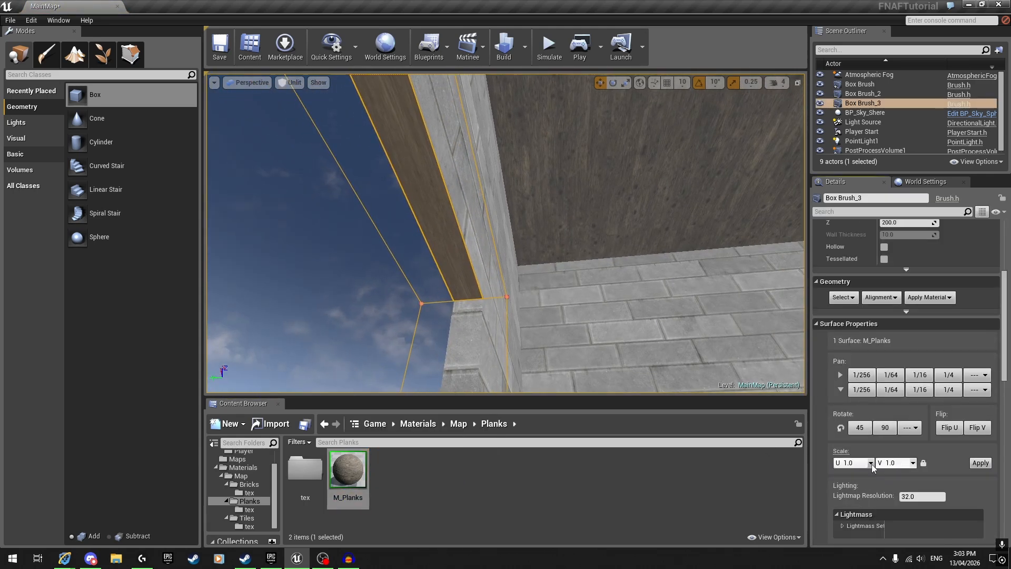
right_drag(658, 300, 611, 161)
key(alt+p)
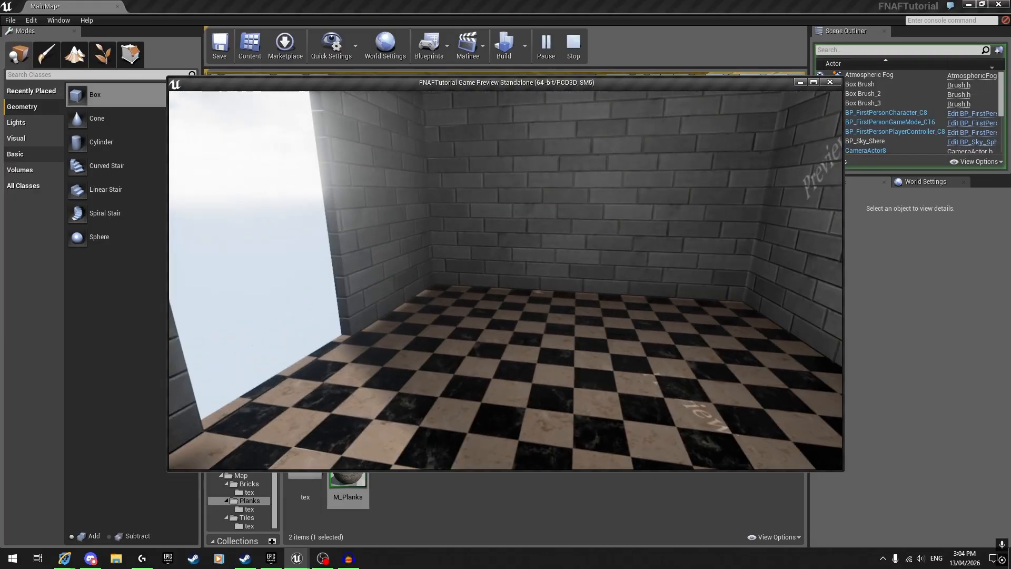
key(Escape)
- Duplicate the room's hollow box brush along the Y axis, placing the copy outside next to the original room
right_drag(395, 289, 268, 321)
key(s)
key(e)
key(d)
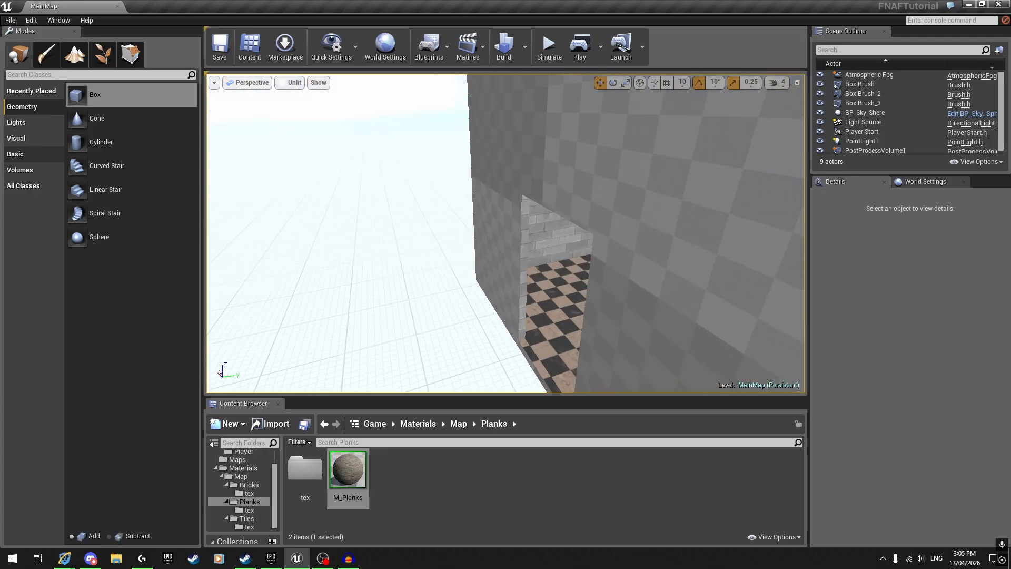
key(s)
mouse_move(463, 232)
right_down()
mouse_move(411, 236)
mouse_move(463, 232)
right_up()
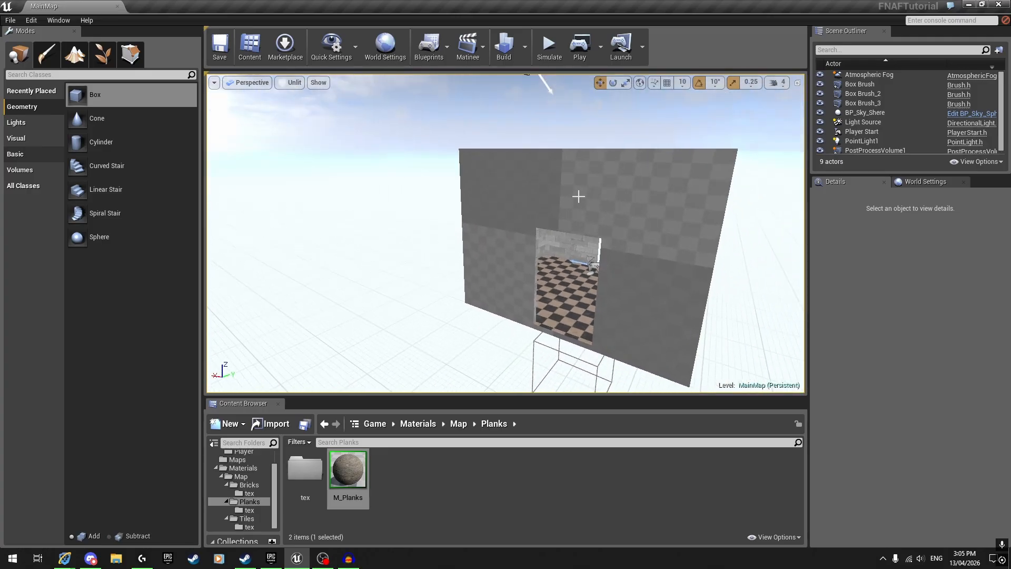
key(d)
right_drag(578, 196, 467, 195)
key(w)
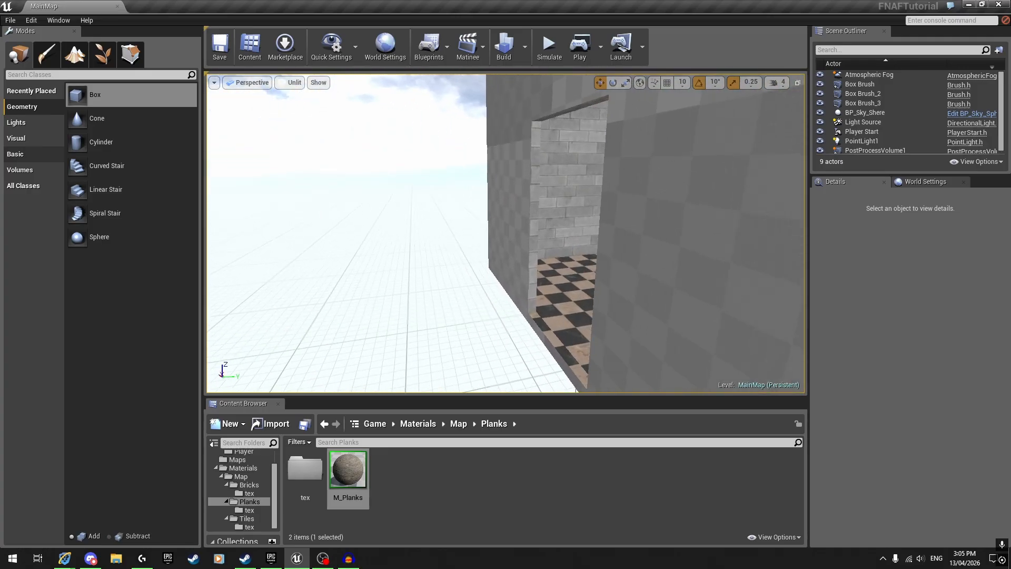
click(534, 151)
right_drag(534, 150, 557, 168)
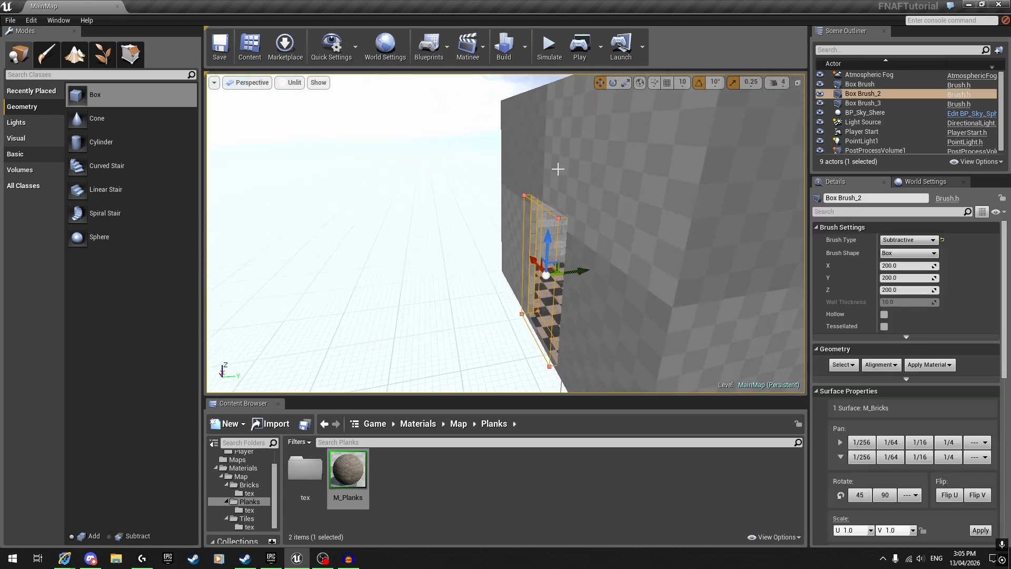
click(558, 169)
right_drag(529, 204, 623, 227)
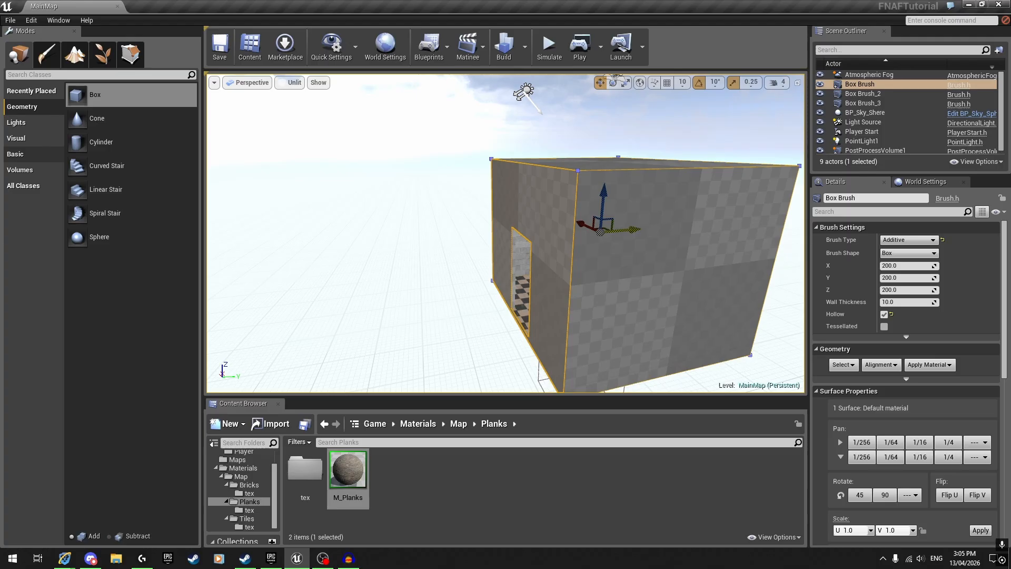
alt+drag(634, 229, 469, 242)
- Dismiss the NVIDIA overlay, nudge the duplicated room along the Y axis beside the original, and scale down its height
key(alt+z)
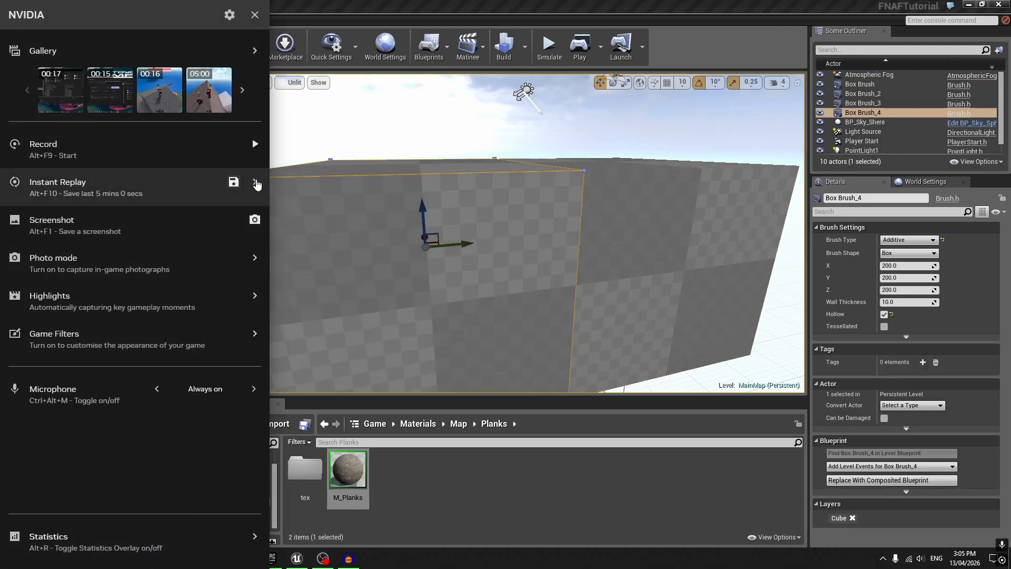
click(256, 16)
right_drag(505, 233, 606, 184)
mouse_move(436, 164)
right_down()
mouse_move(422, 176)
mouse_move(436, 165)
right_up()
mouse_move(478, 240)
mouse_down()
mouse_move(458, 239)
mouse_move(469, 242)
mouse_up()
mouse_move(530, 213)
right_down()
mouse_move(537, 193)
mouse_move(505, 216)
mouse_move(539, 203)
right_up()
key(s)
key(a)
key(r)
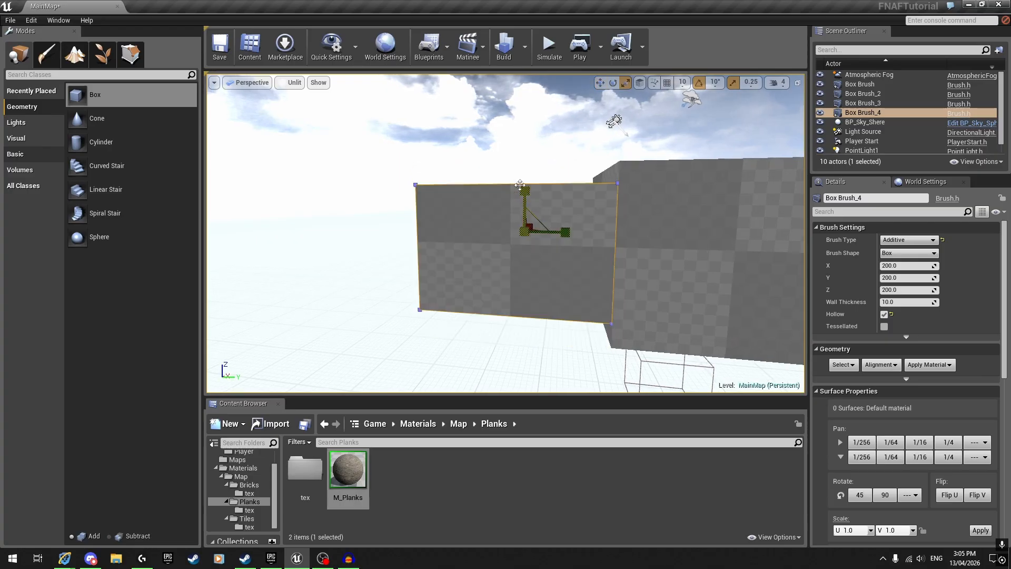
- Lower the duplicated room so its base lines up with the original room and fit it against the shared wall along Y
mouse_move(524, 188)
right_down()
mouse_move(530, 206)
mouse_move(553, 192)
mouse_move(537, 179)
mouse_move(524, 188)
right_up()
key(w)
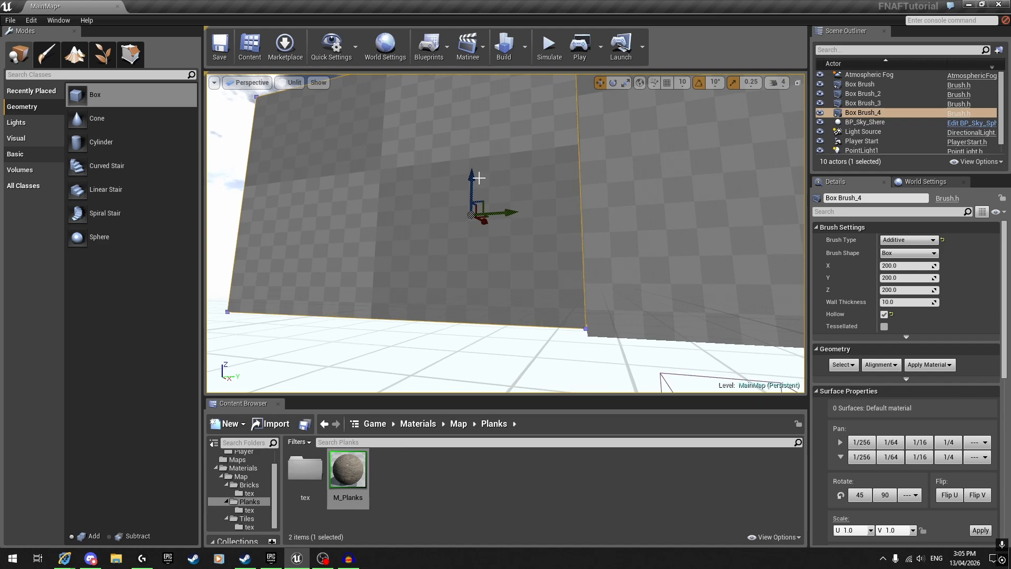
drag(472, 178, 471, 181)
drag(471, 181, 472, 181)
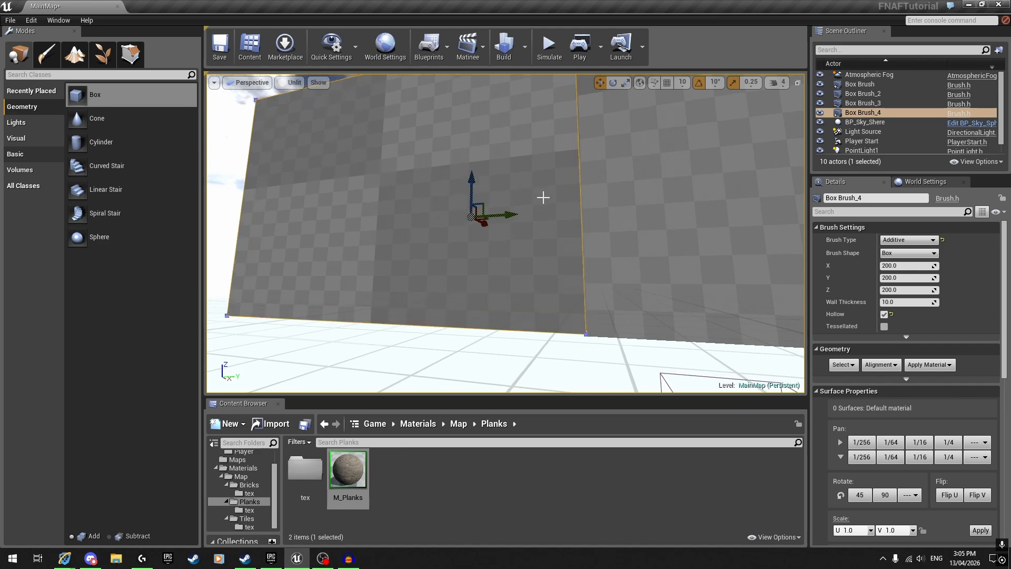
mouse_move(542, 197)
right_down()
mouse_move(556, 199)
mouse_move(554, 210)
right_up()
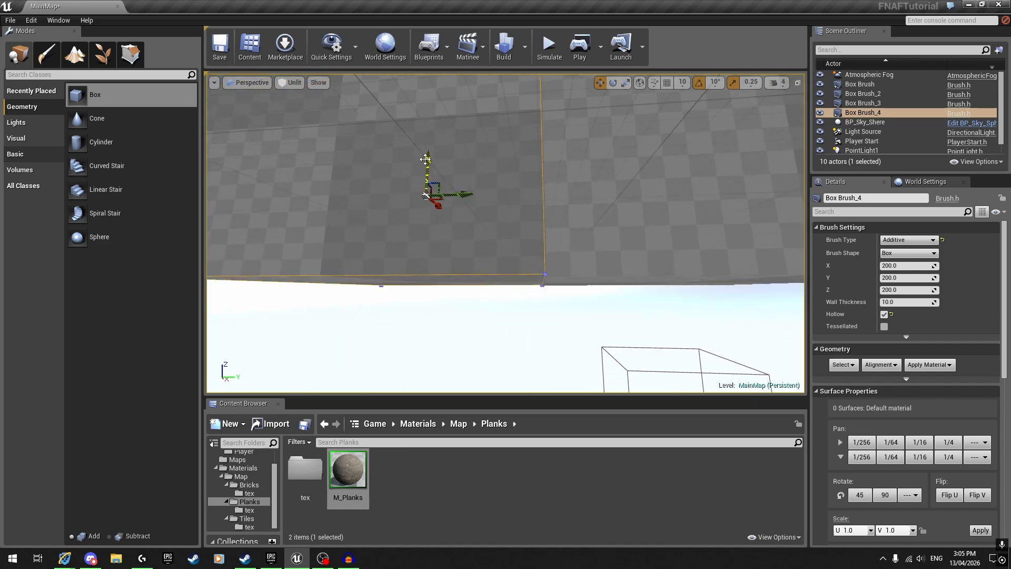
drag(425, 159, 423, 160)
mouse_move(453, 159)
right_down()
mouse_move(462, 161)
mouse_move(453, 159)
right_up()
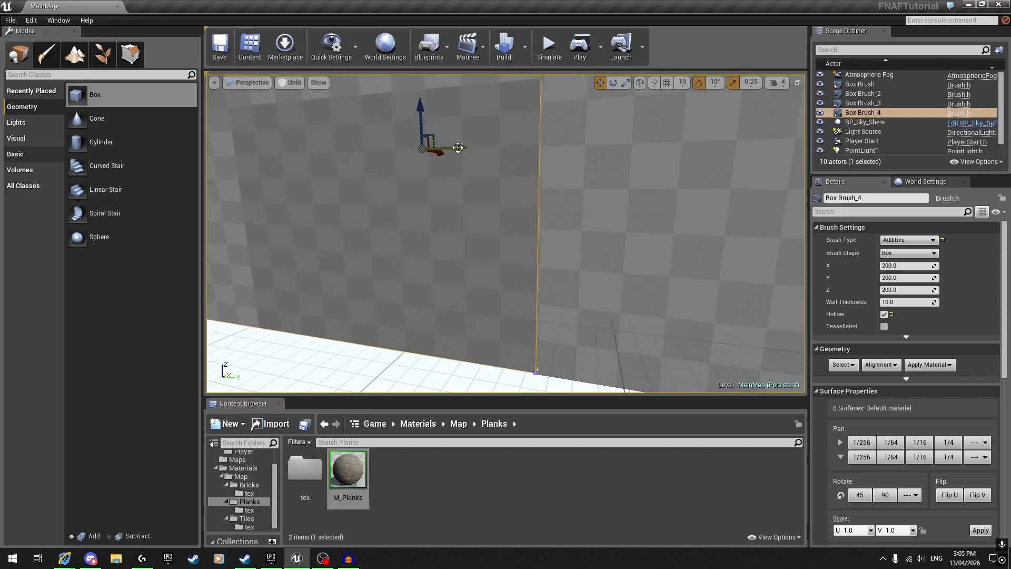
drag(458, 148, 460, 149)
- Move the subtractive doorway brush Box Brush_2 along the Y axis into the original room
mouse_move(505, 160)
right_down()
mouse_move(542, 173)
mouse_move(546, 187)
mouse_move(505, 190)
mouse_move(495, 221)
mouse_move(453, 221)
mouse_move(497, 232)
right_up()
click(546, 187)
click(494, 185)
drag(526, 106, 743, 100)
mouse_move(743, 101)
right_down()
mouse_move(695, 121)
mouse_move(753, 94)
mouse_move(721, 93)
right_up()
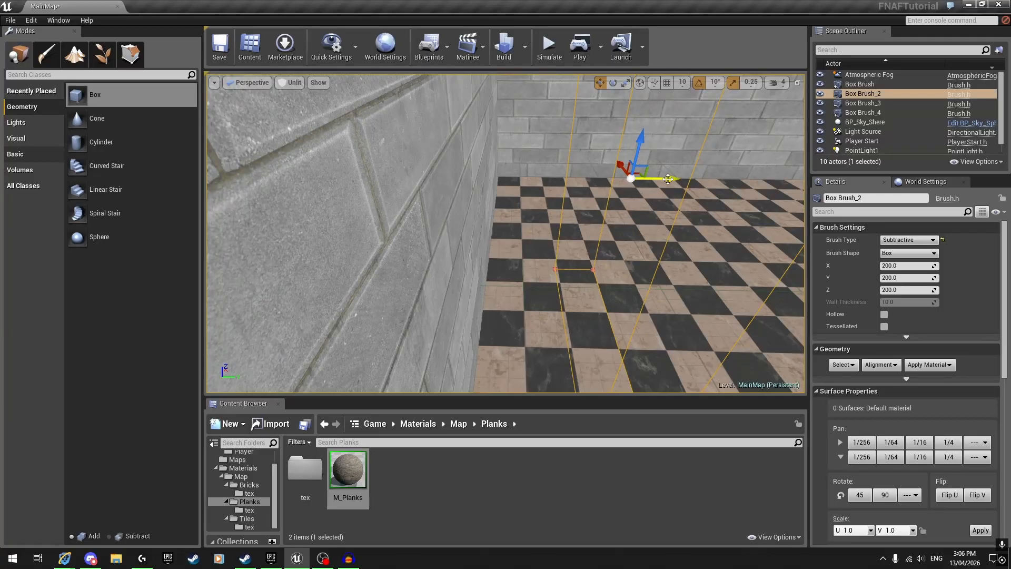
- Duplicate the subtractive doorway brush into the wall shared by the two rooms, then delete Box Brush_2
alt+drag(667, 179, 469, 171)
mouse_move(533, 149)
right_down()
mouse_move(533, 169)
mouse_move(533, 149)
right_up()
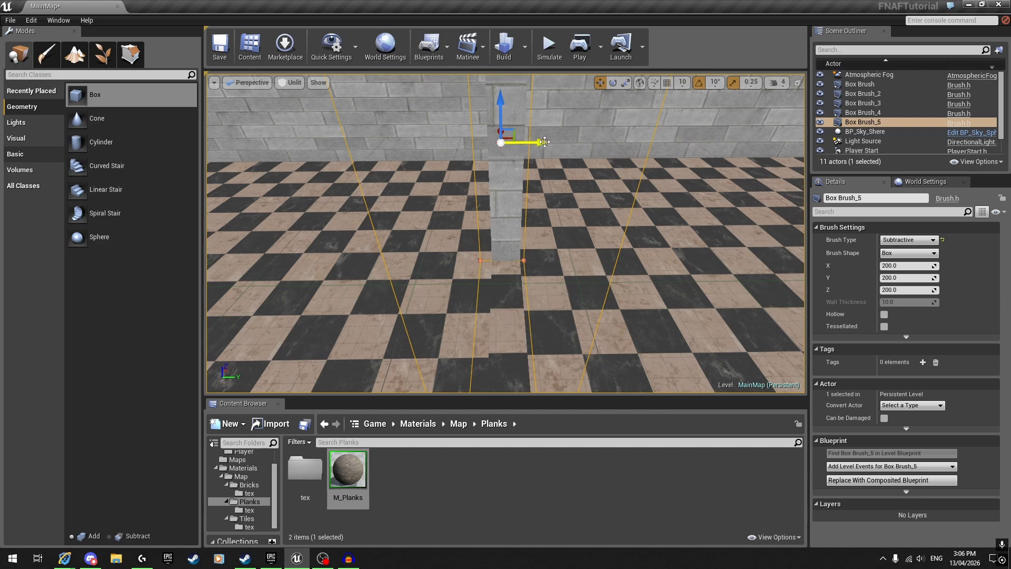
right_drag(540, 129, 558, 138)
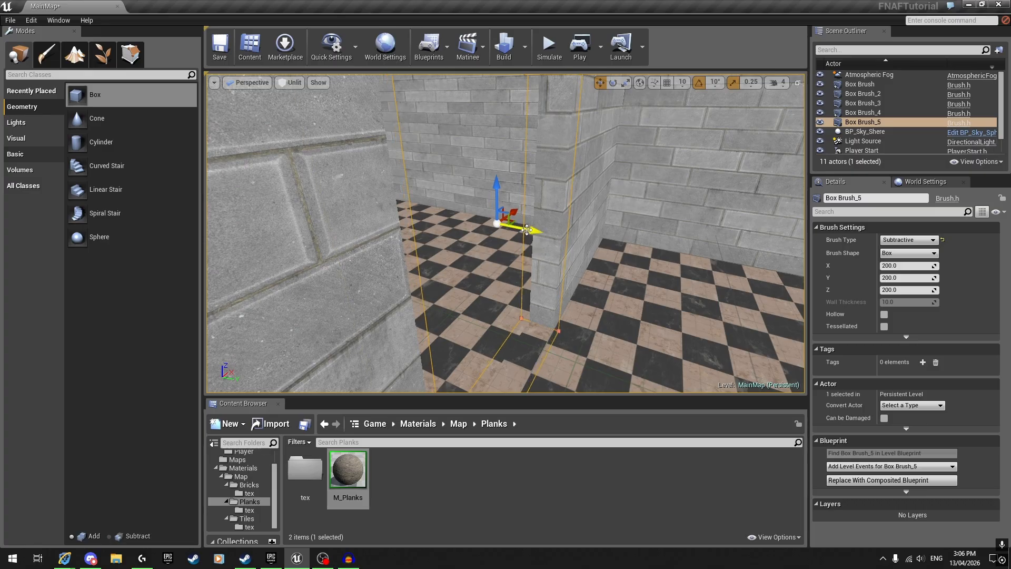
right_drag(528, 231, 558, 213)
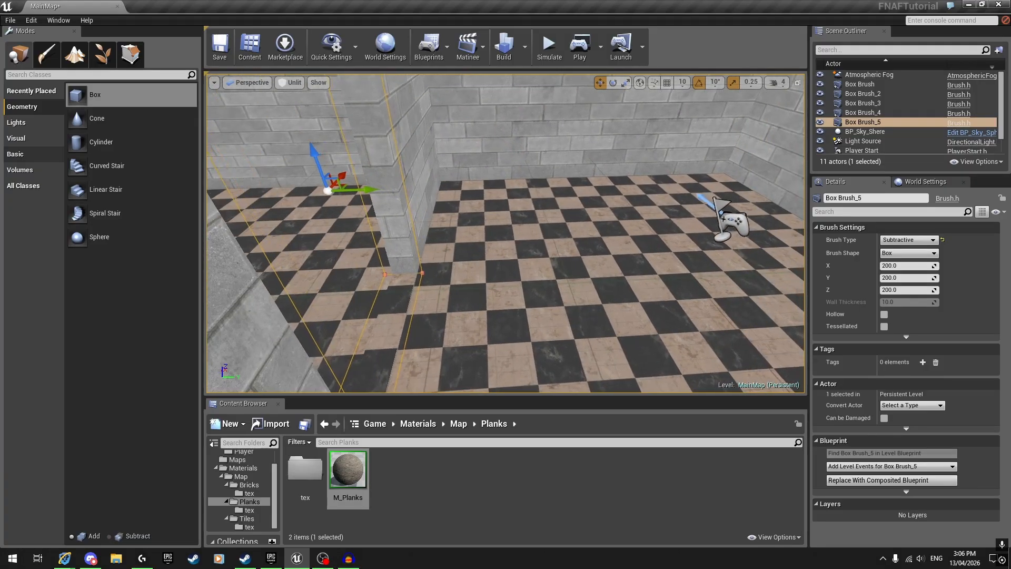
click(857, 95)
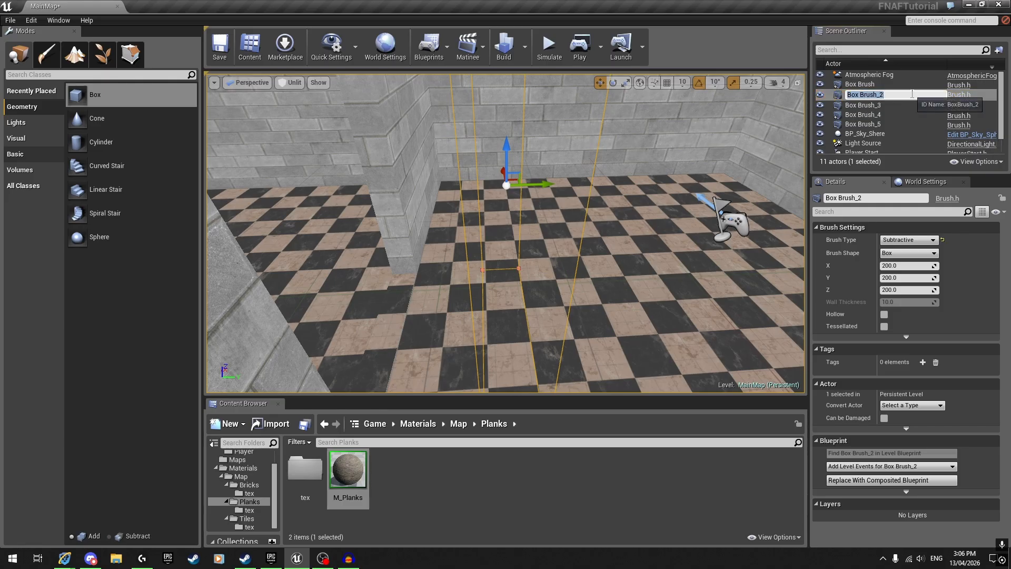
key(Delete)
- Scale the duplicated room Box Brush_4 narrower along the Y axis to hallway width
right_drag(680, 195, 779, 205)
right_drag(595, 195, 637, 199)
click(549, 299)
mouse_move(549, 298)
right_down()
mouse_move(448, 258)
mouse_move(421, 295)
mouse_move(551, 236)
right_up()
key(r)
drag(549, 244, 534, 244)
key(w)
right_drag(548, 244, 532, 258)
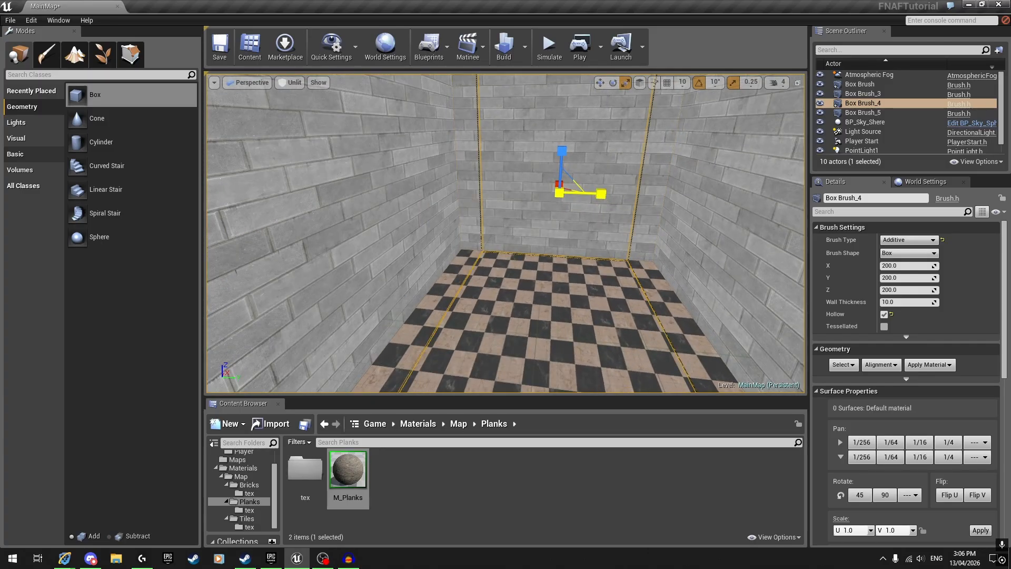
drag(600, 193, 600, 194)
key(s)
right_drag(601, 194, 592, 179)
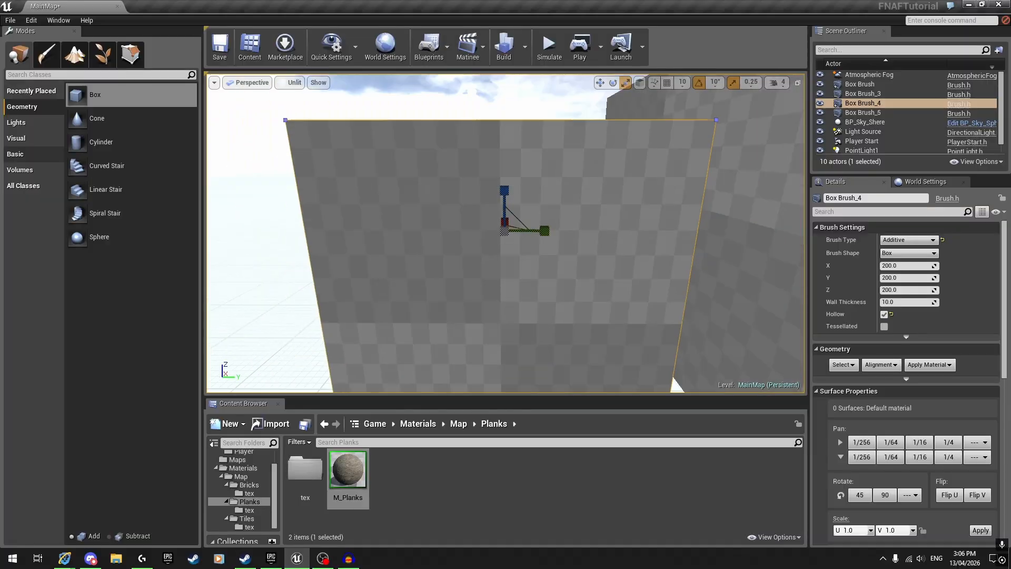
- Move the narrowed brush back against the original room and stretch it along the X axis into a long hallway
right_drag(526, 245, 562, 233)
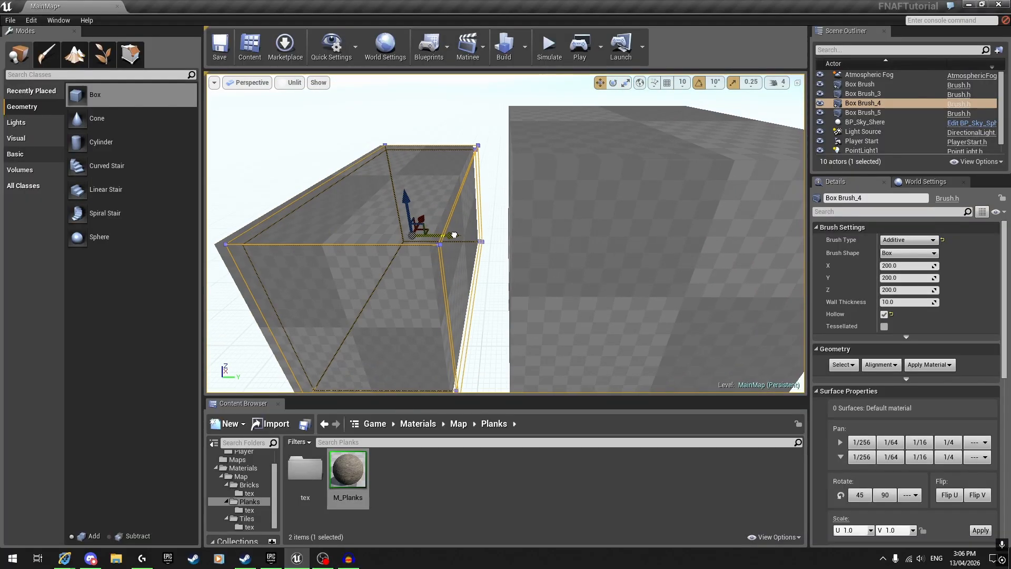
key(a)
right_drag(463, 230, 579, 258)
key(r)
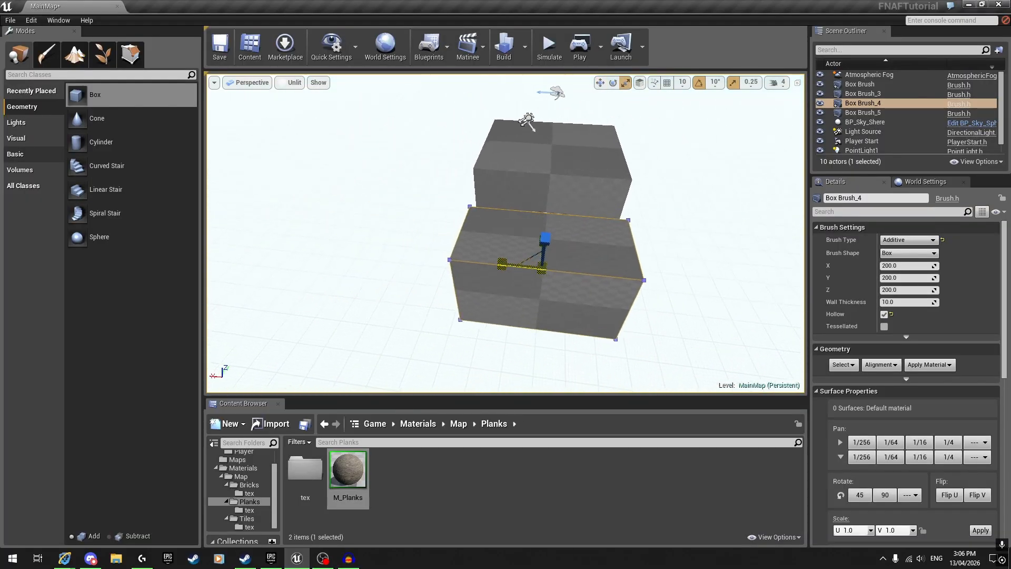
mouse_move(502, 263)
mouse_down()
mouse_move(385, 253)
mouse_move(458, 260)
mouse_move(395, 254)
mouse_up()
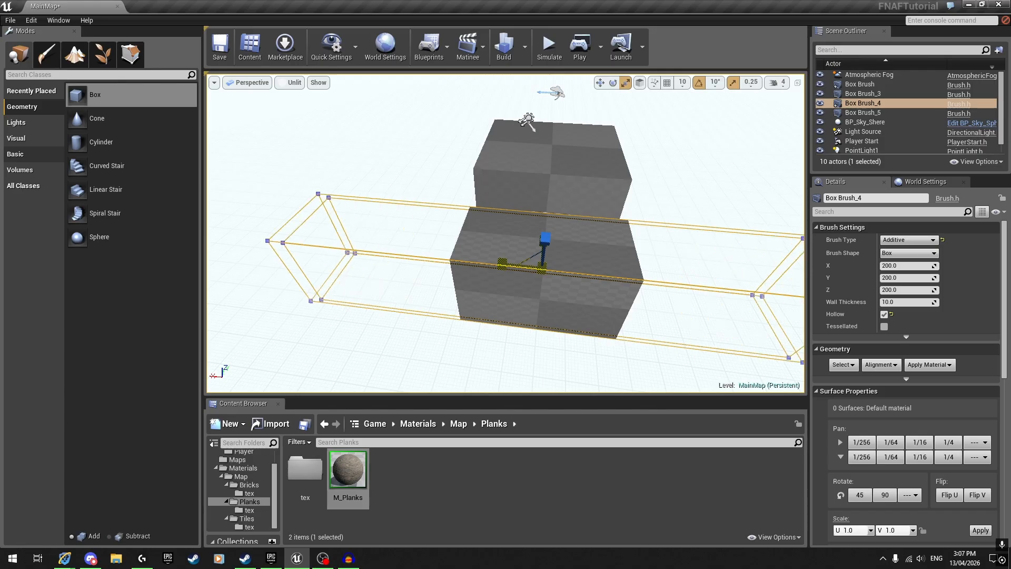
- Slide the hallway brush along the X axis to align its near end with the original room
drag(501, 263, 383, 249)
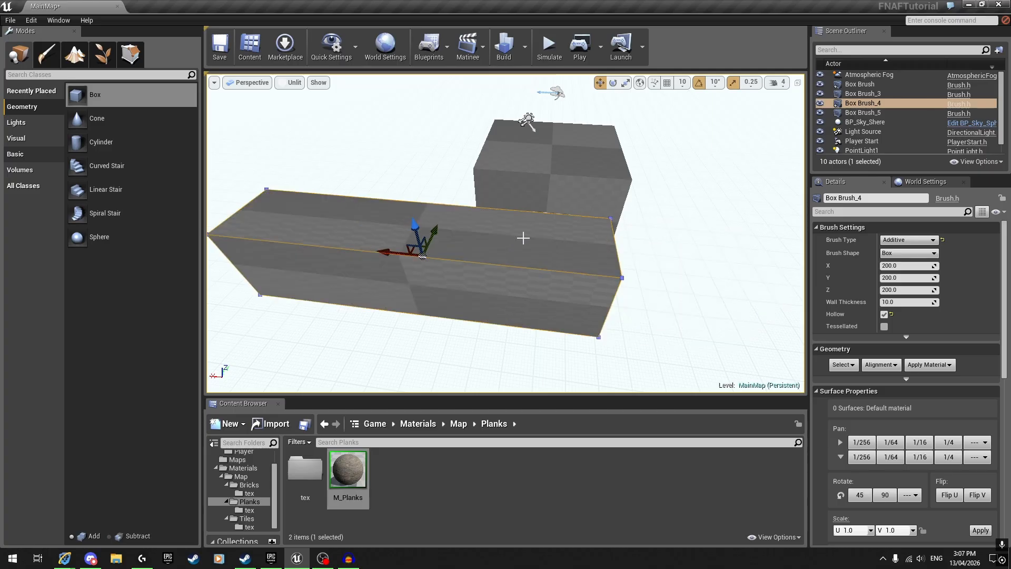
key(w)
mouse_move(523, 236)
right_down()
mouse_move(522, 182)
mouse_move(367, 226)
right_up()
key(w)
drag(481, 188, 516, 197)
right_drag(503, 210, 611, 237)
key(s)
drag(291, 215, 322, 223)
- Select the hallway floor and apply a uniform scale with U and V locked to its M_Tiles texture
key(w)
mouse_move(382, 214)
right_down()
mouse_move(369, 224)
mouse_move(410, 232)
mouse_move(548, 226)
mouse_move(569, 211)
mouse_move(347, 255)
mouse_move(253, 232)
right_up()
right_drag(543, 204, 519, 204)
key(q)
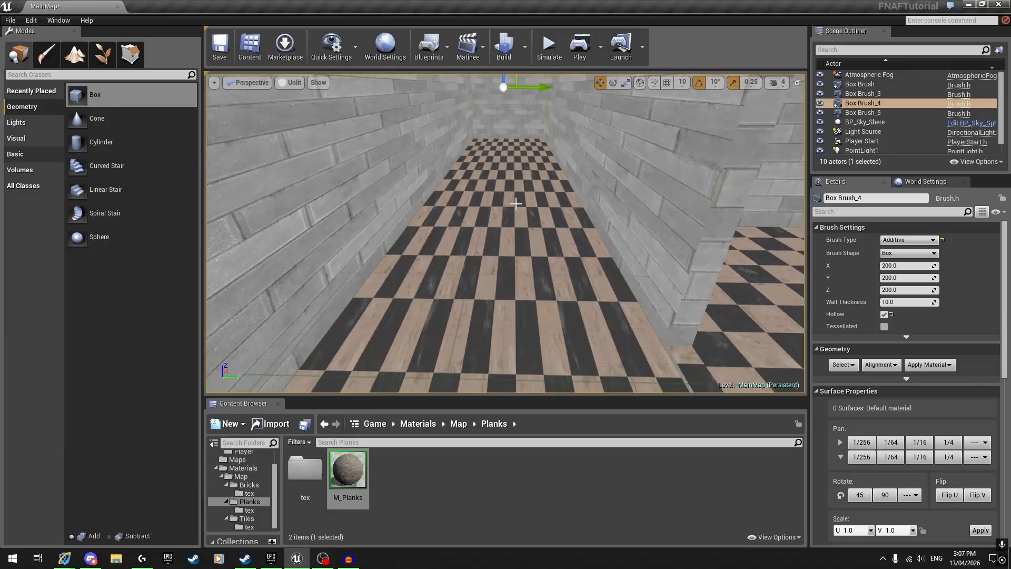
click(542, 203)
scroll(850, 463, down, 4)
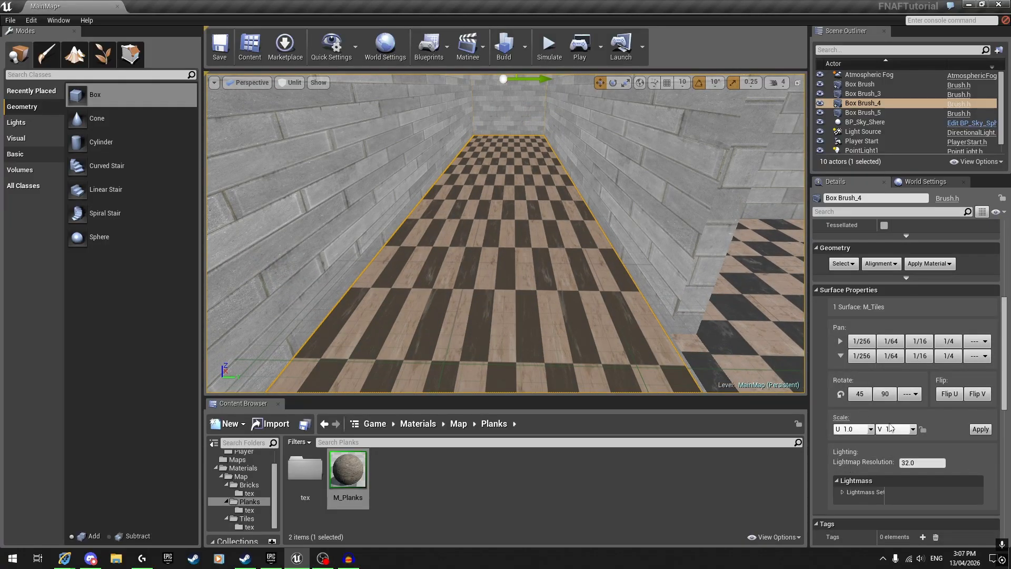
click(924, 430)
click(975, 428)
- Apply a uniform brick texture scale to the hallway's side wall beside the doorway and to its near end wall
right_drag(718, 311, 751, 287)
click(606, 227)
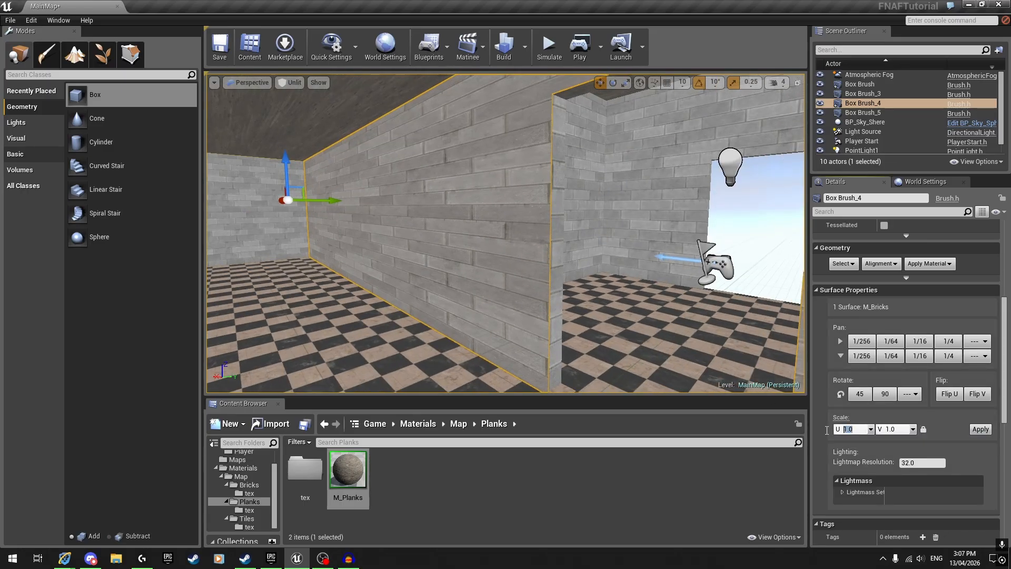
click(983, 428)
right_drag(551, 201, 737, 201)
click(551, 200)
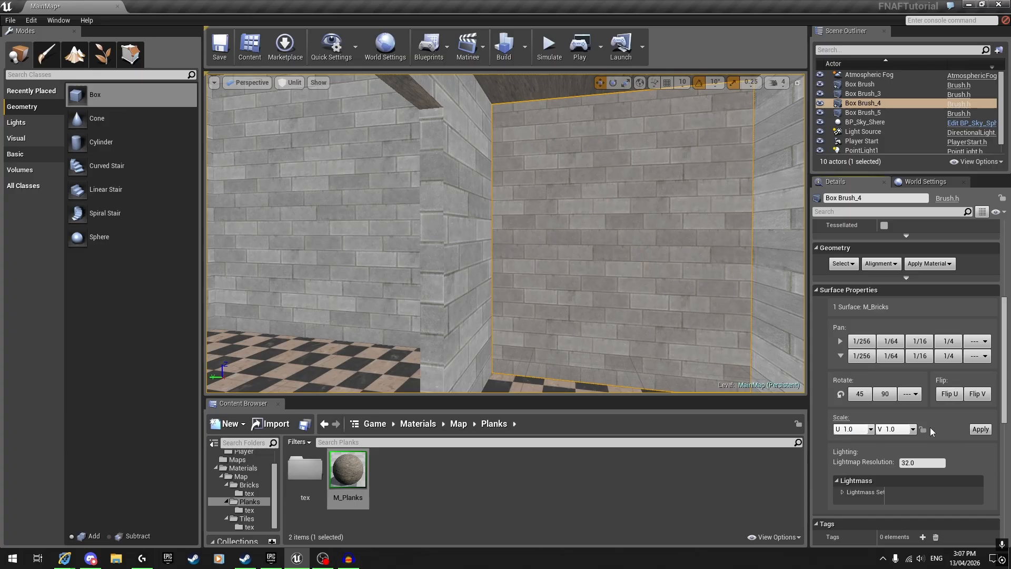
click(923, 429)
click(981, 430)
- Scale the brick texture to 2.0 in U and V on the hallway's opposite side wall and far end wall
right_drag(594, 278, 759, 278)
click(594, 277)
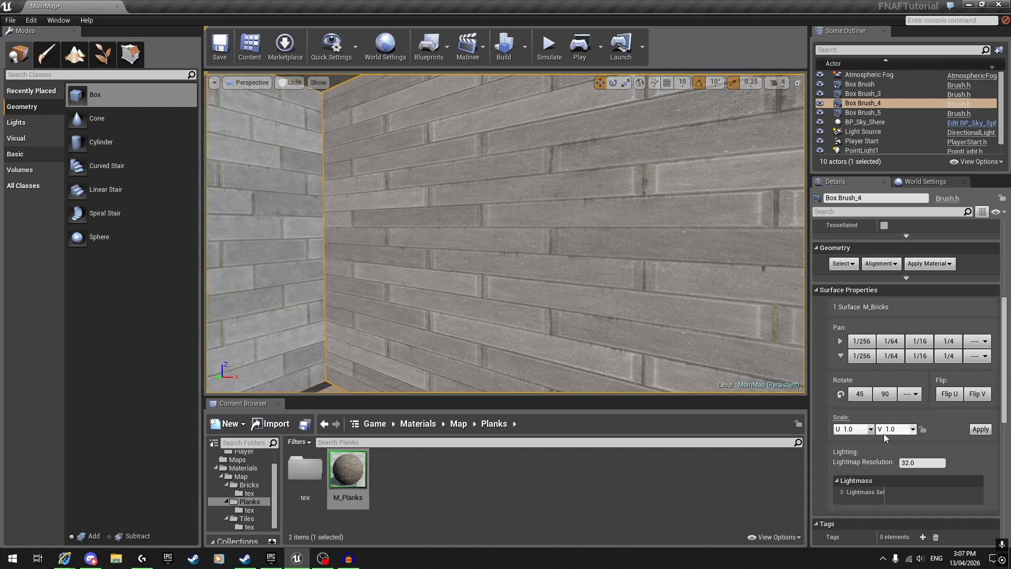
click(923, 429)
text(2)
key(Return)
click(980, 430)
right_drag(659, 314, 761, 314)
click(661, 226)
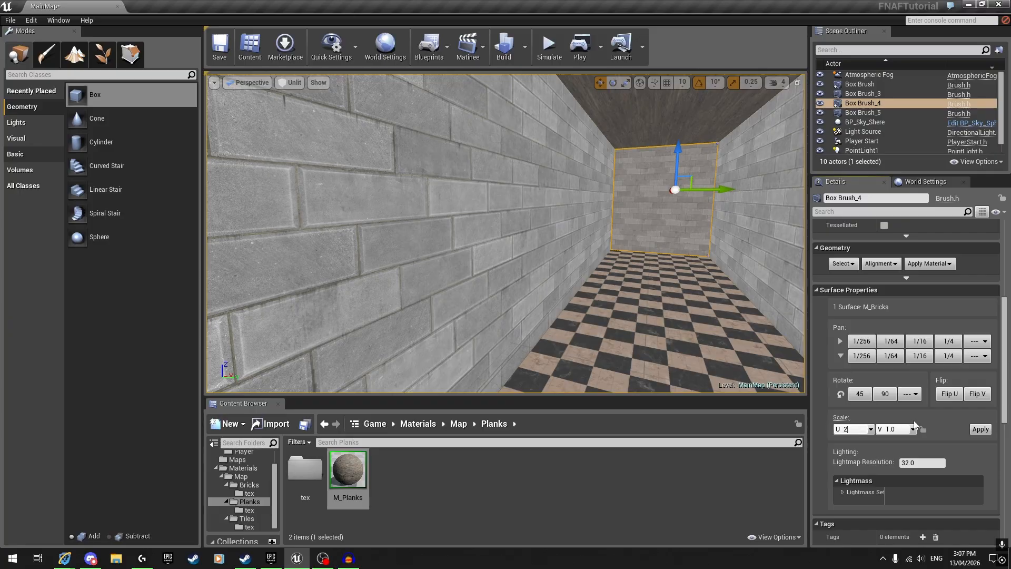
click(978, 430)
- Scale the hallway ceiling's M_Planks texture to 2.0 in both U and V
right_drag(560, 282, 529, 169)
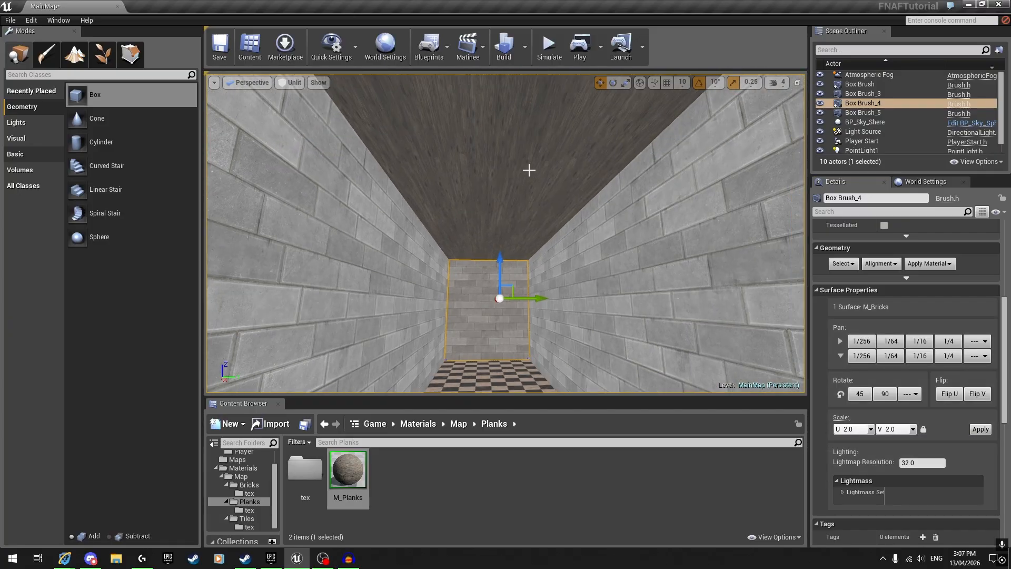
click(529, 169)
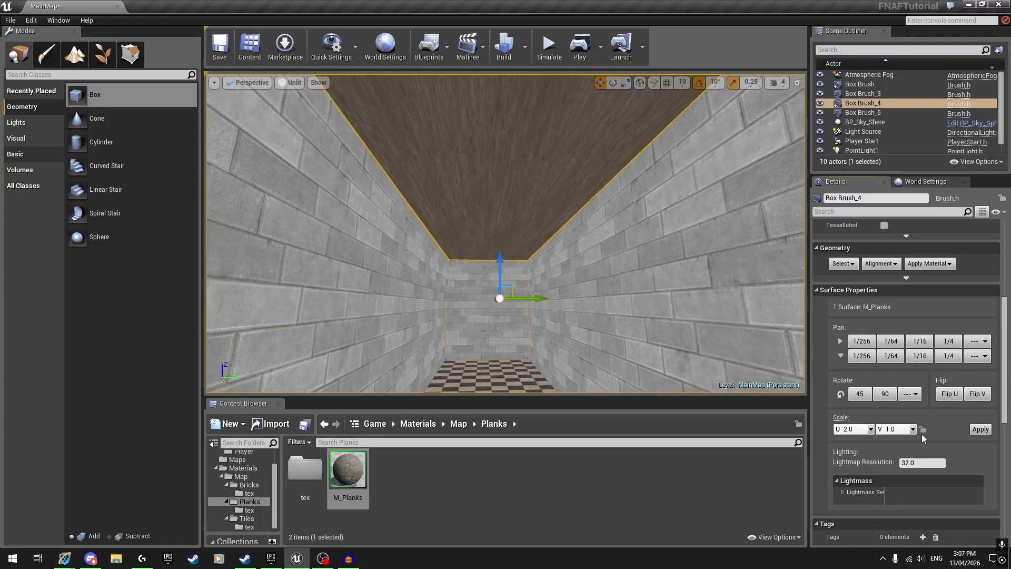
click(923, 429)
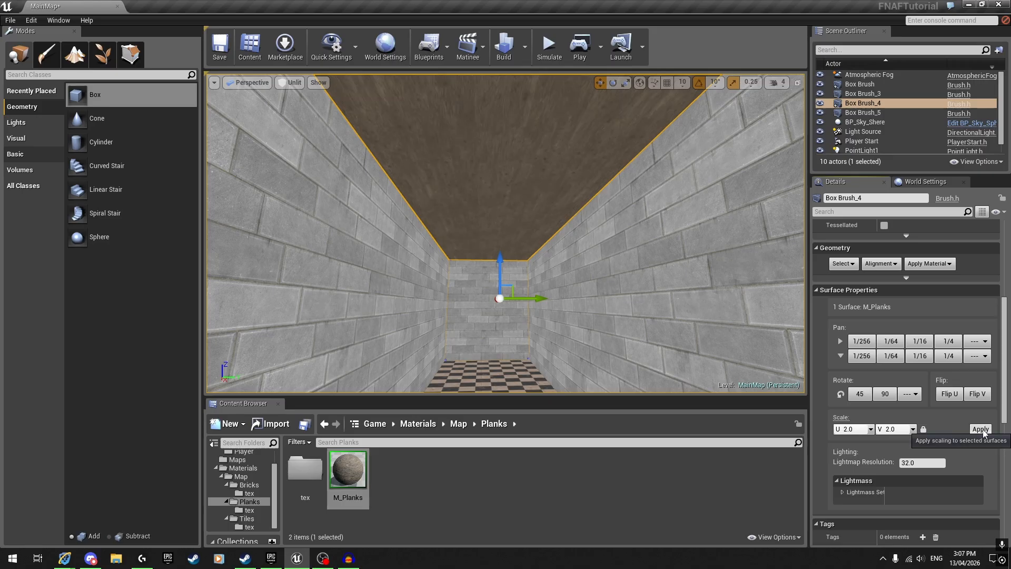
- Check the far end wall and set the doorway-side hallway wall's brick texture scale to 2.0 in U and V
key(w)
right_drag(549, 232, 549, 272)
click(549, 232)
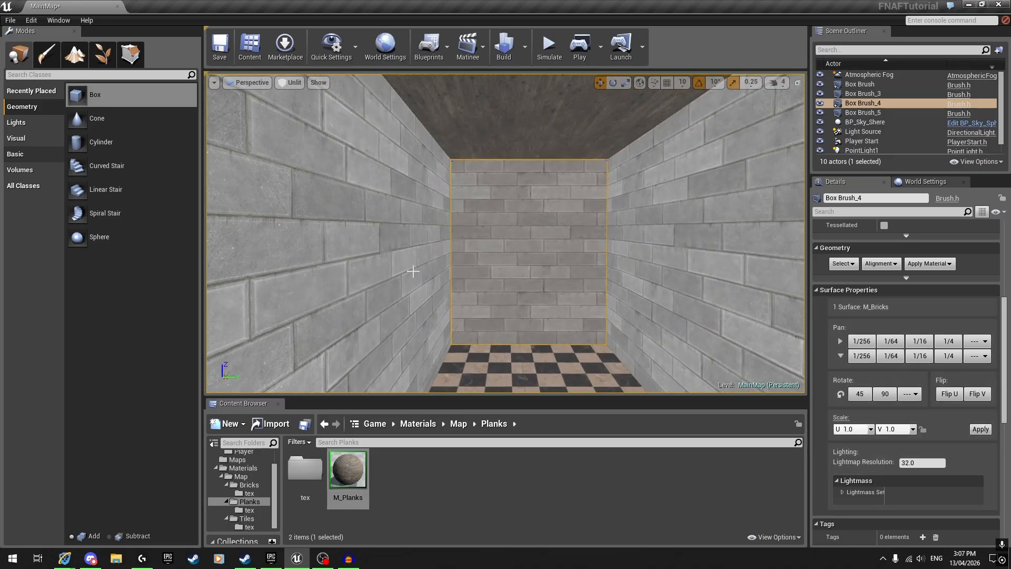
right_drag(638, 316, 664, 290)
key(s)
key(s)
key(a)
mouse_move(444, 157)
right_down()
mouse_move(458, 184)
mouse_move(450, 189)
right_up()
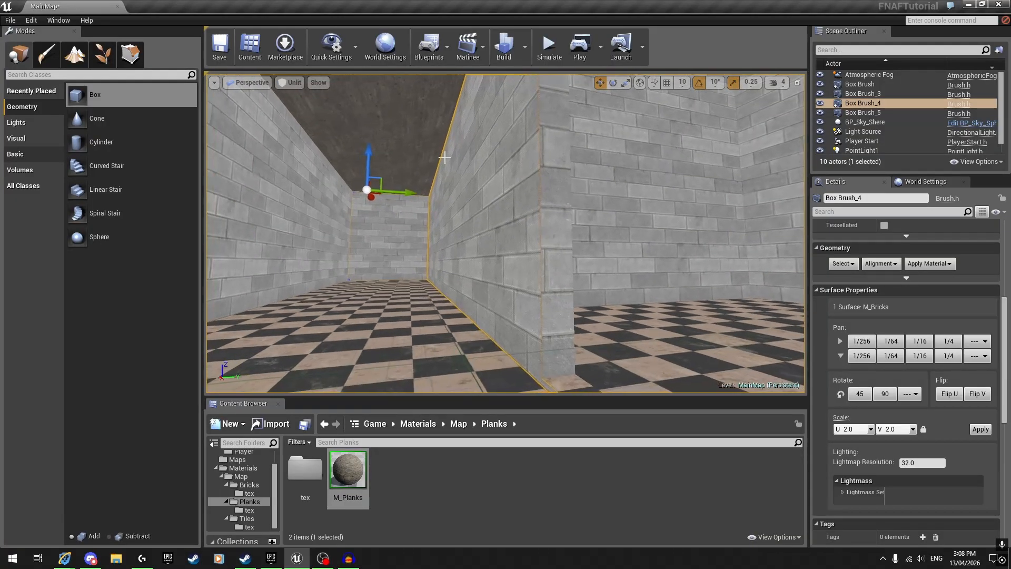
- Check the hallway's brick, plank and tile textures and the doorway leading back into the room
click(368, 153)
key(w)
mouse_move(501, 208)
right_down()
mouse_move(538, 195)
mouse_move(558, 203)
mouse_move(559, 300)
mouse_move(516, 274)
mouse_move(537, 231)
mouse_move(448, 227)
mouse_move(453, 253)
mouse_move(522, 264)
right_up()
key(s)
key(Escape)
key(w)
key(s)
right_drag(453, 206, 432, 208)
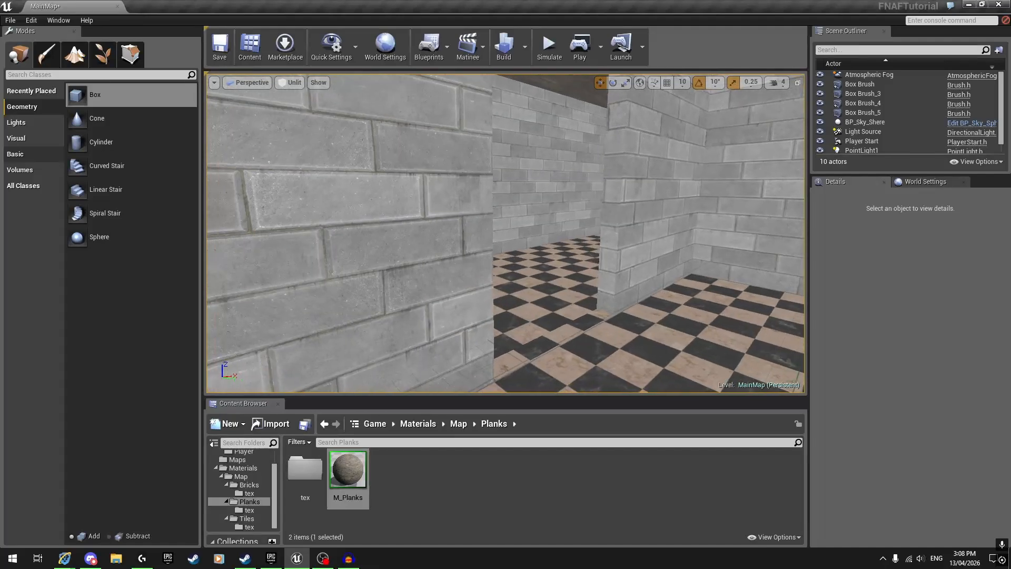
- Duplicate the hallway box brush along the Y axis and fit the copy against the opposite side of the room
click(508, 206)
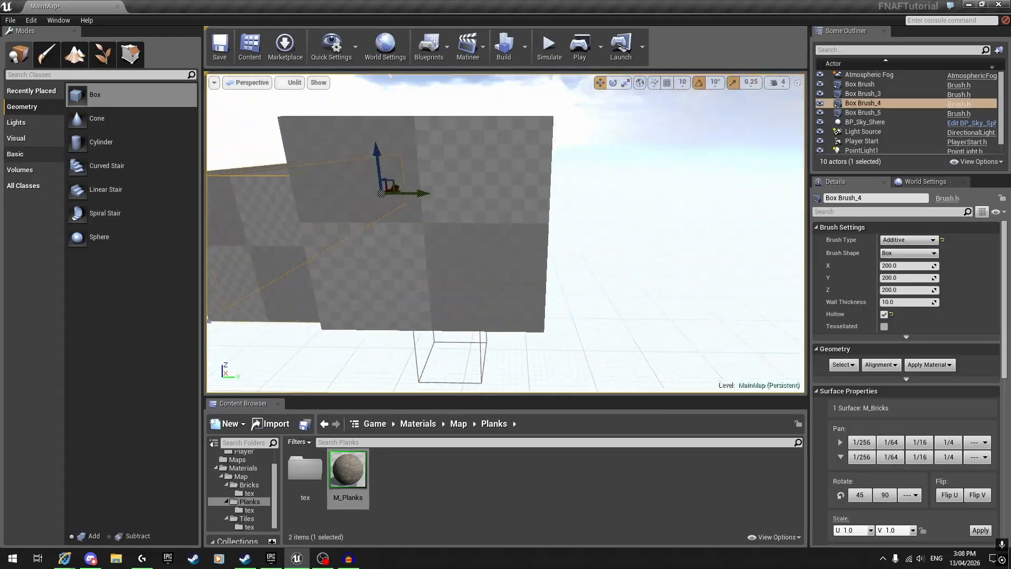
alt+drag(445, 201, 483, 203)
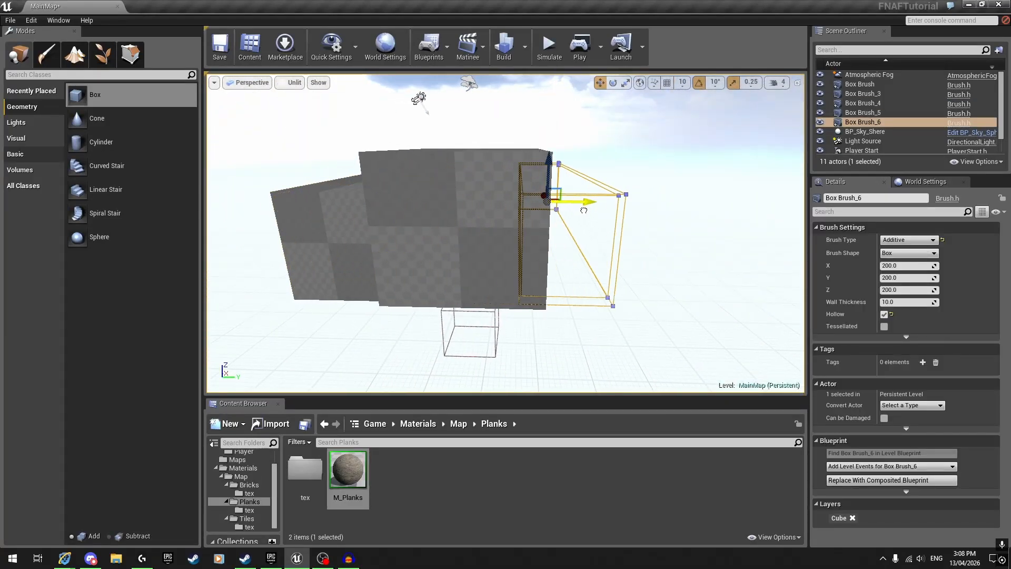
right_drag(542, 193, 523, 201)
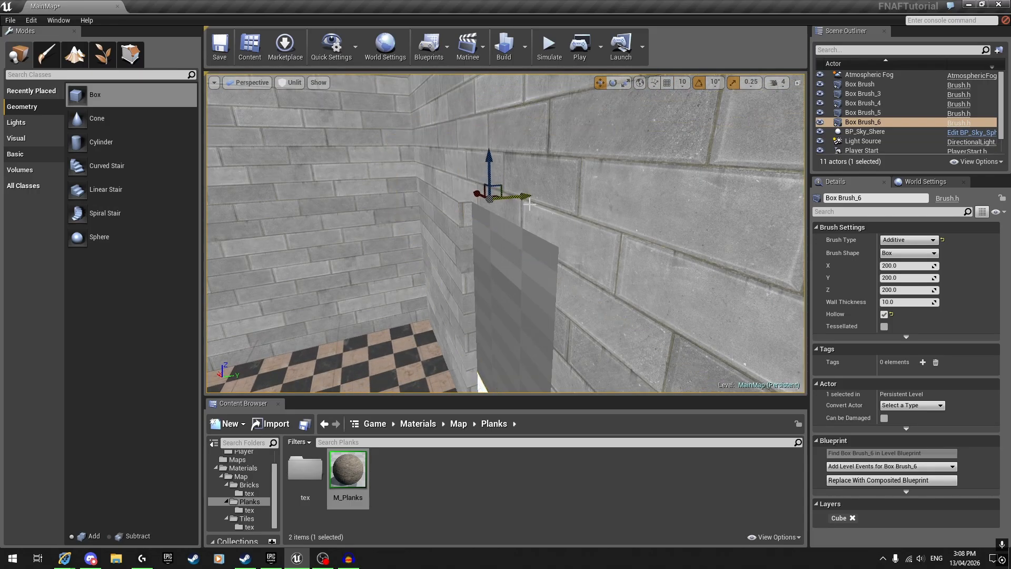
right_drag(529, 204, 606, 196)
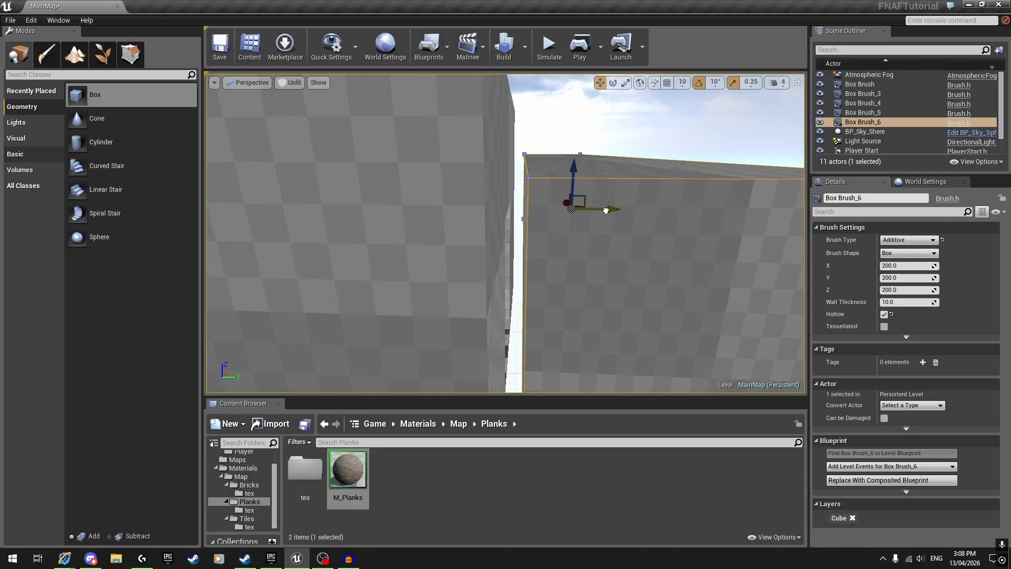
drag(606, 210, 595, 210)
- Duplicate the subtractive doorway brush and place the copy through the wall between the room and the new hallway
mouse_move(595, 210)
right_down()
mouse_move(501, 221)
mouse_move(432, 256)
right_up()
key(w)
click(509, 222)
key(d)
drag(604, 253, 414, 263)
right_drag(492, 248, 461, 265)
alt+drag(462, 266, 644, 259)
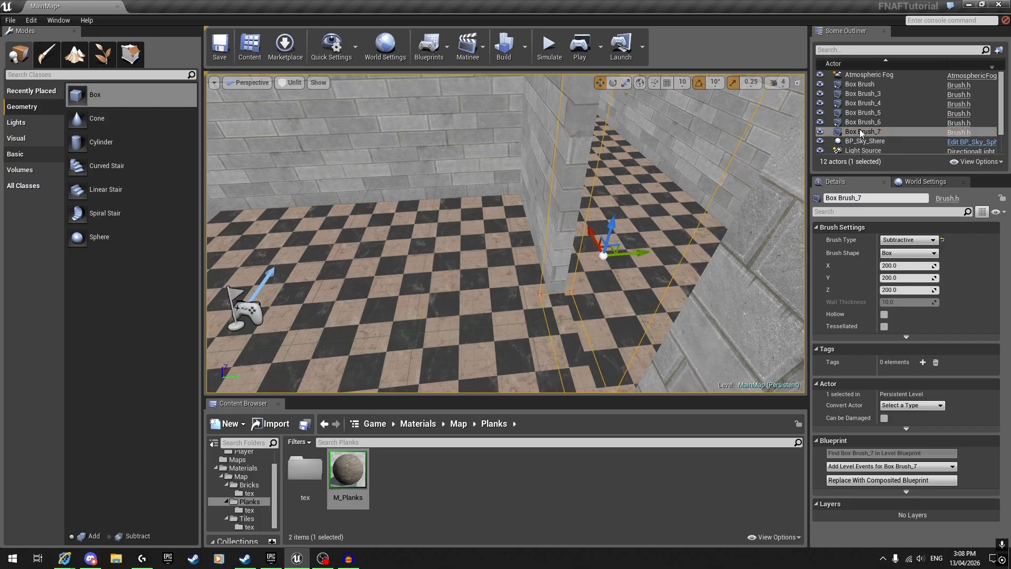
- Find the leftover subtractive brush Box Brush_3 in the middle of the room and delete it
click(859, 113)
click(860, 104)
click(860, 94)
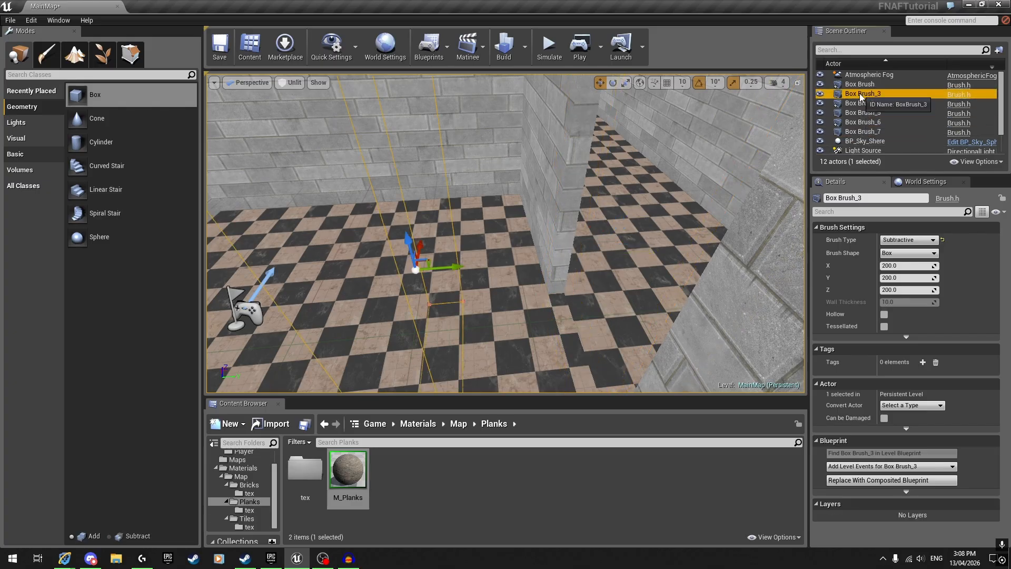
key(Delete)
- Inspect the new doorway's cut surfaces and the hallway behind it in the viewport
click(564, 210)
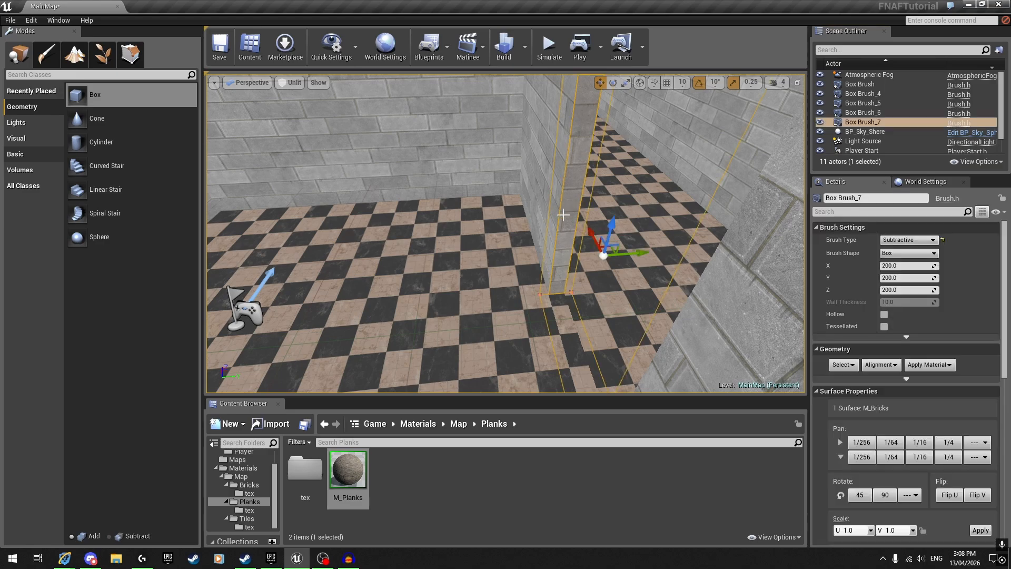
mouse_move(563, 214)
right_down()
mouse_move(605, 231)
mouse_move(442, 179)
mouse_move(685, 182)
right_up()
key(w)
key(a)
mouse_move(503, 248)
right_down()
mouse_move(600, 237)
mouse_move(590, 248)
mouse_move(453, 269)
mouse_move(437, 221)
mouse_move(379, 194)
mouse_move(316, 195)
right_up()
key(Escape)
key(s)
right_drag(479, 221, 437, 210)
key(w)
- Playtest the level in a standalone preview and walk up to the new doorway
click(580, 46)
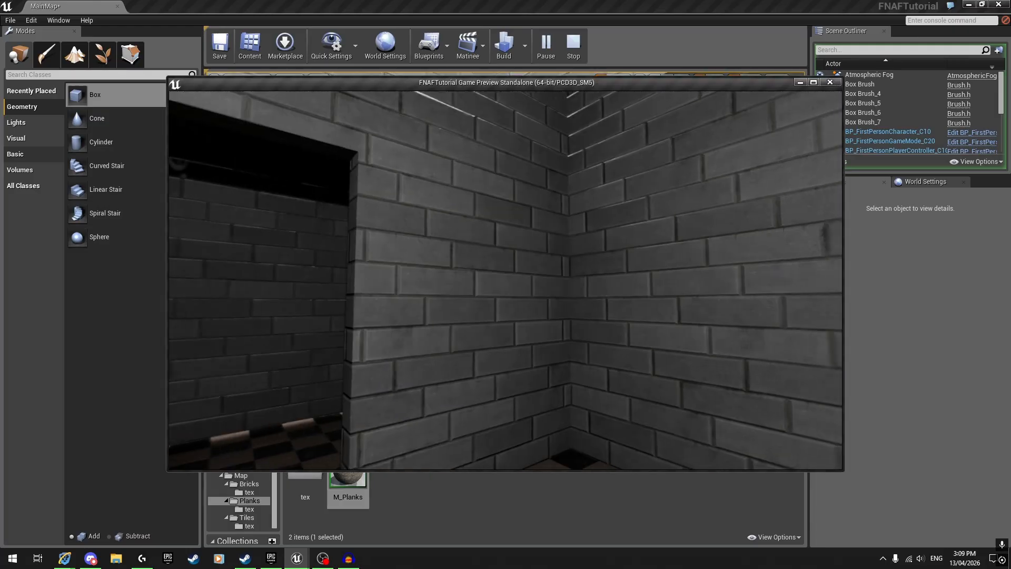
key(w)
key(w)
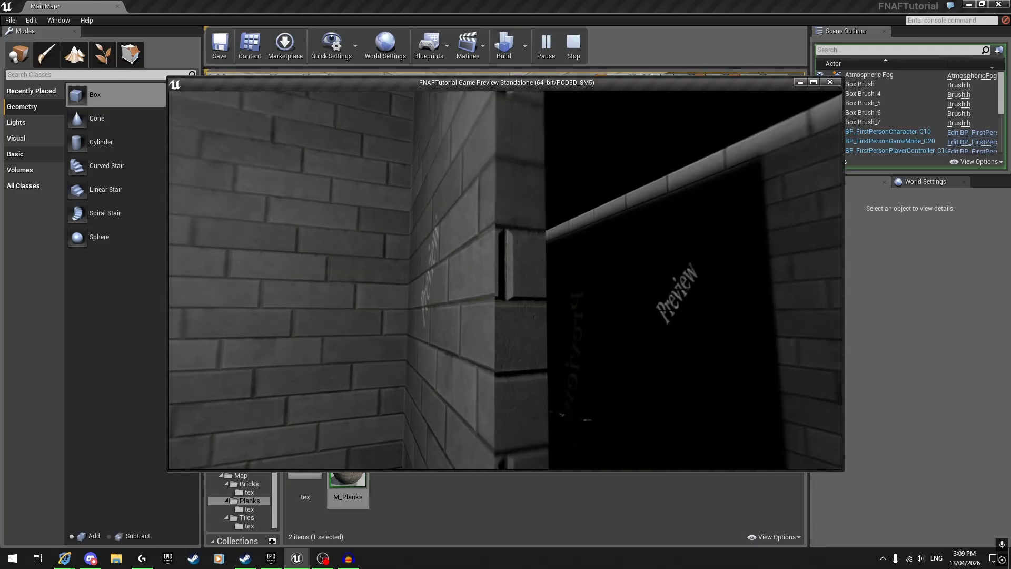
key(Escape)
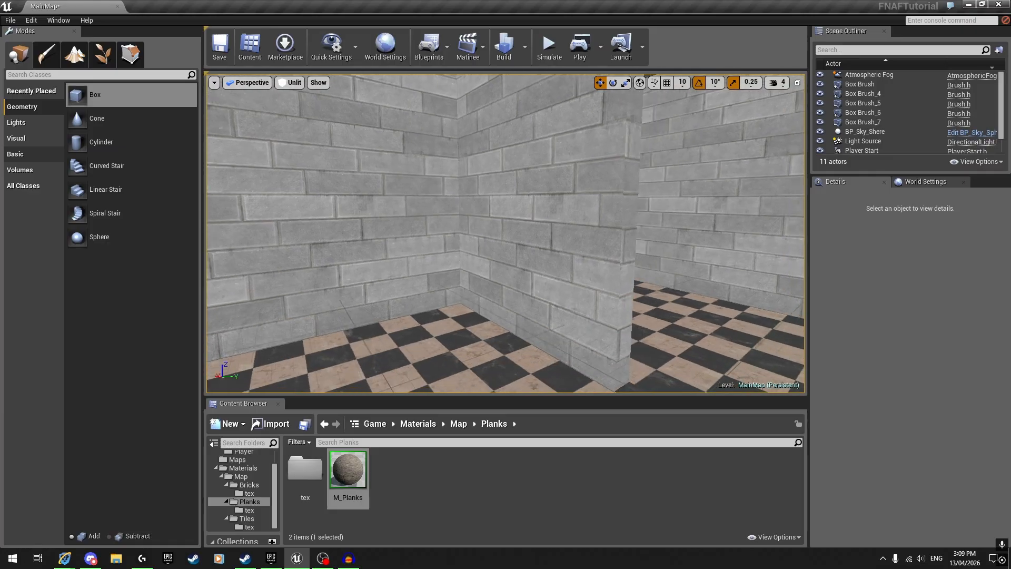
- Select the new doorway's brick jamb surface and examine the doorway in another standalone preview
click(514, 232)
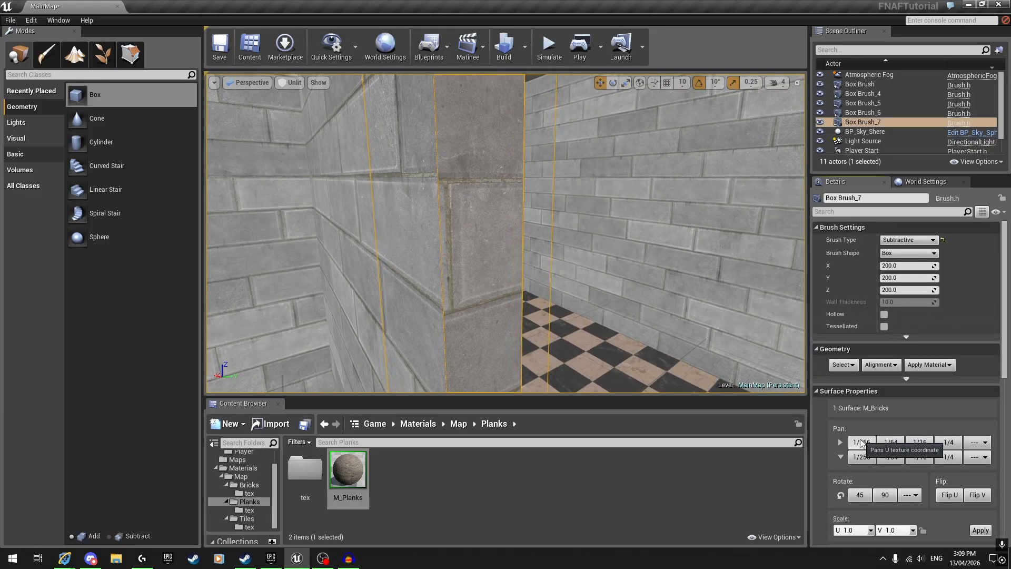
click(579, 45)
key(w)
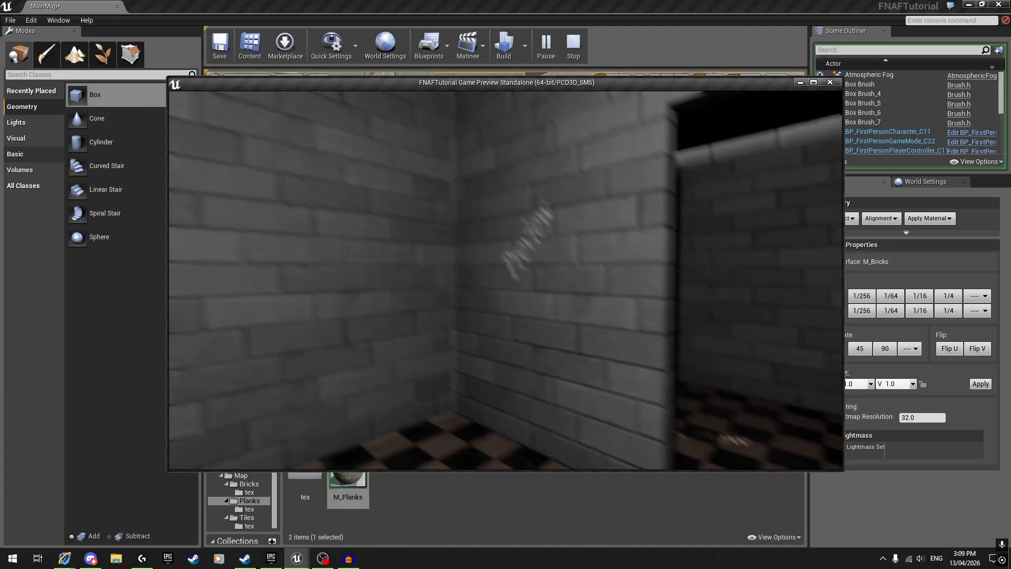
key(d)
key(d)
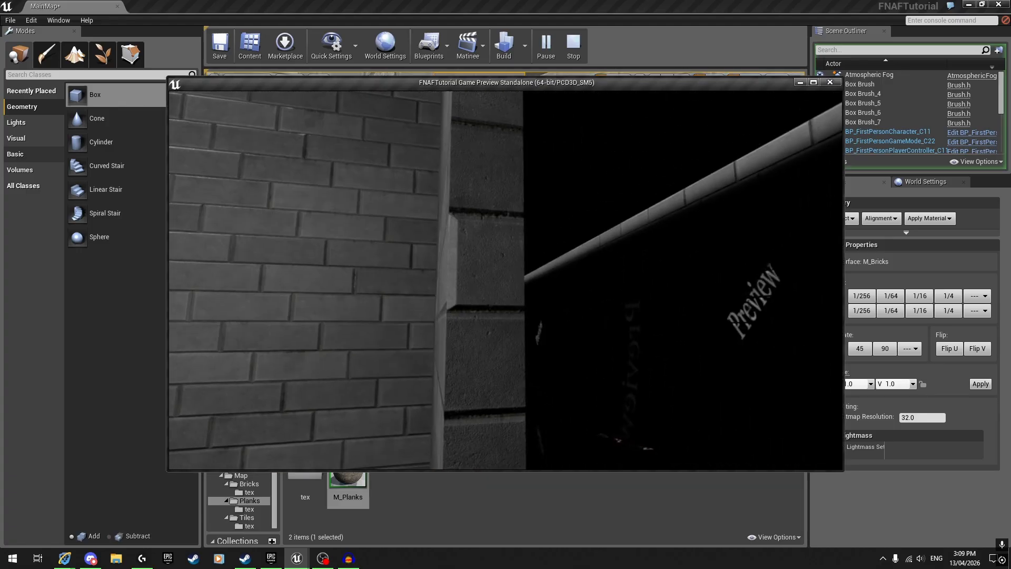
key(w)
key(a)
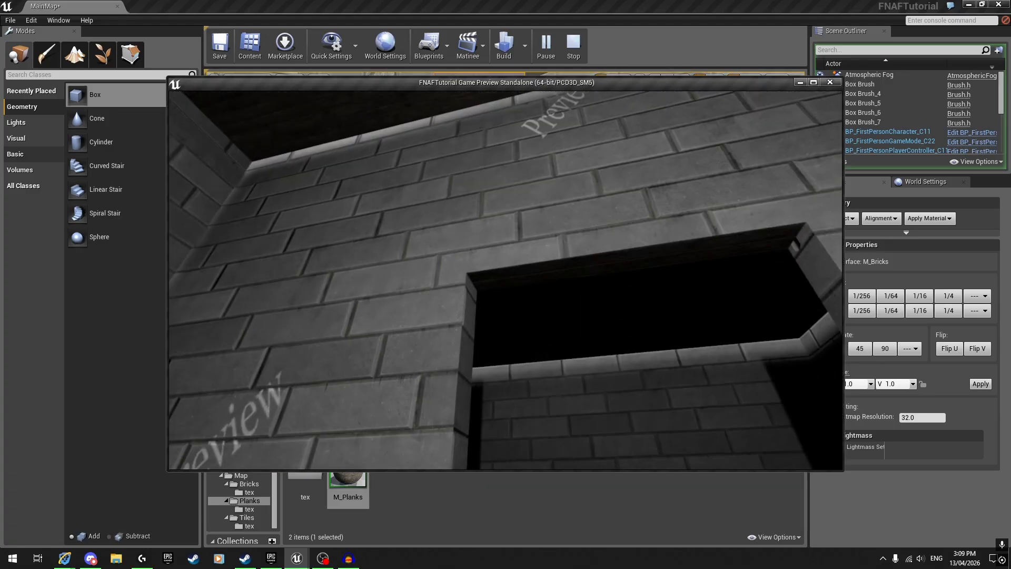
key(Escape)
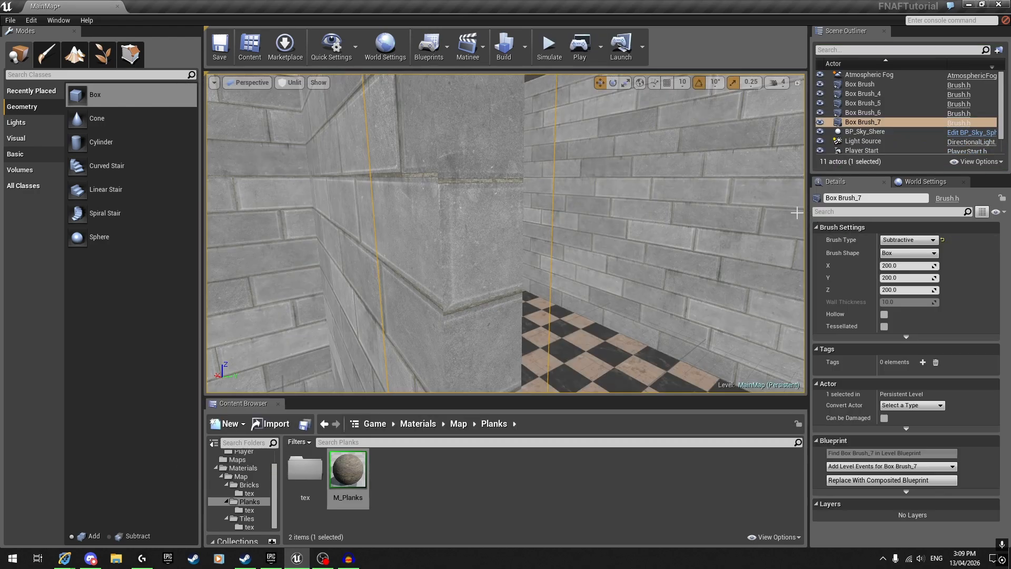
- Compare the brick jamb surfaces of both doorways in the viewport and in a brief game preview
click(476, 215)
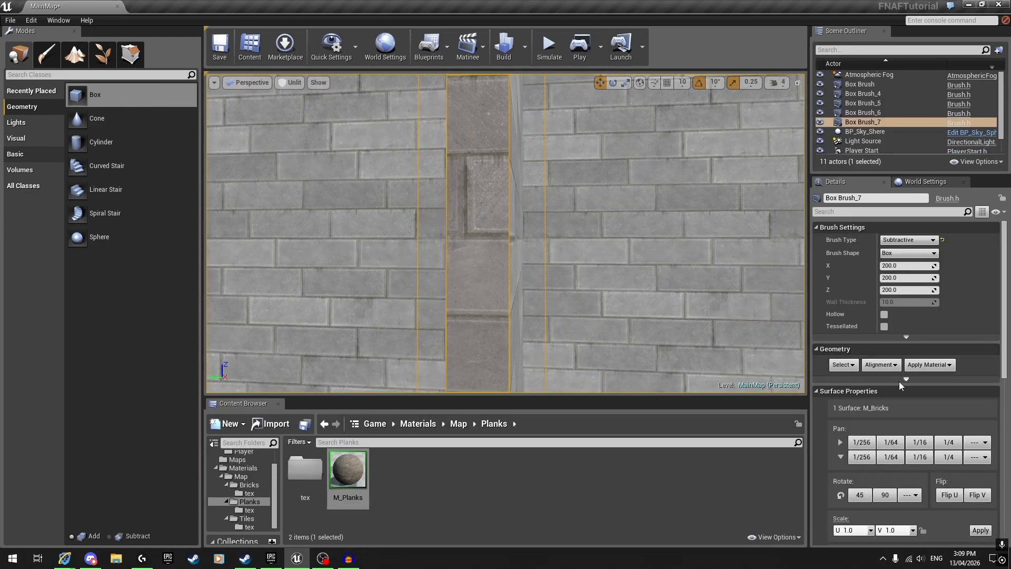
key(Escape)
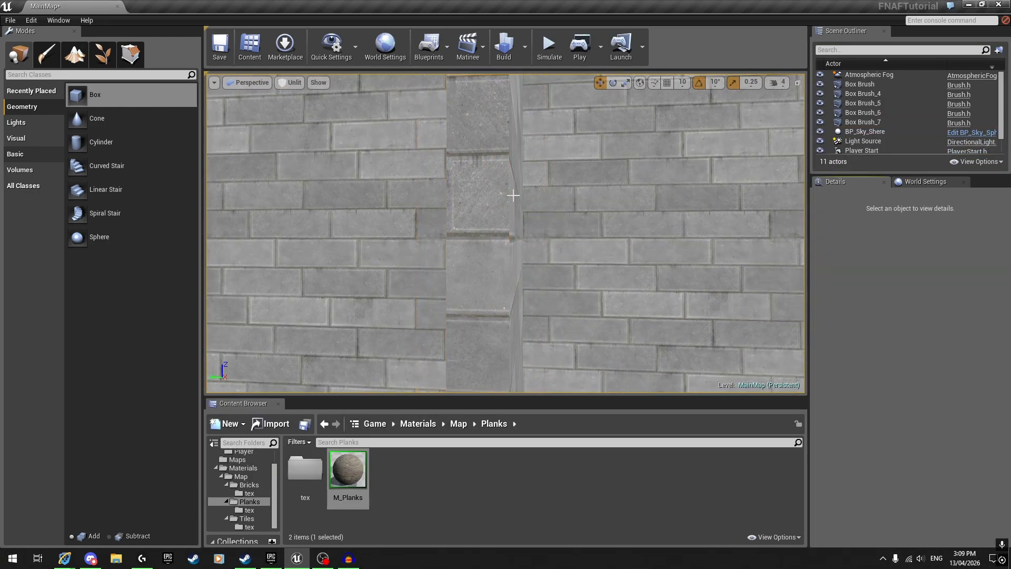
click(580, 45)
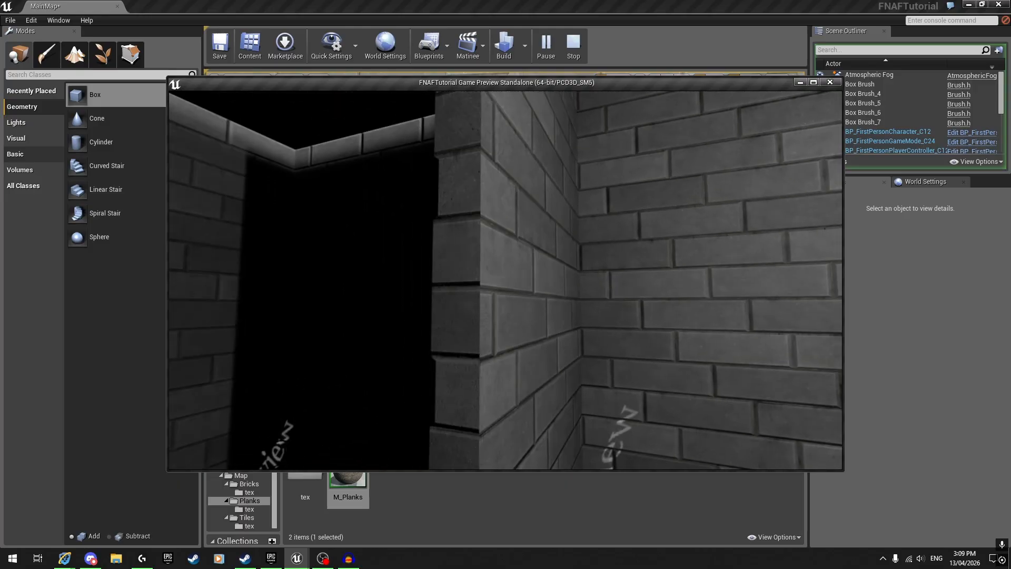
key(Escape)
mouse_move(506, 232)
right_down()
mouse_move(632, 237)
mouse_move(600, 205)
mouse_move(621, 216)
mouse_move(737, 212)
right_up()
click(559, 221)
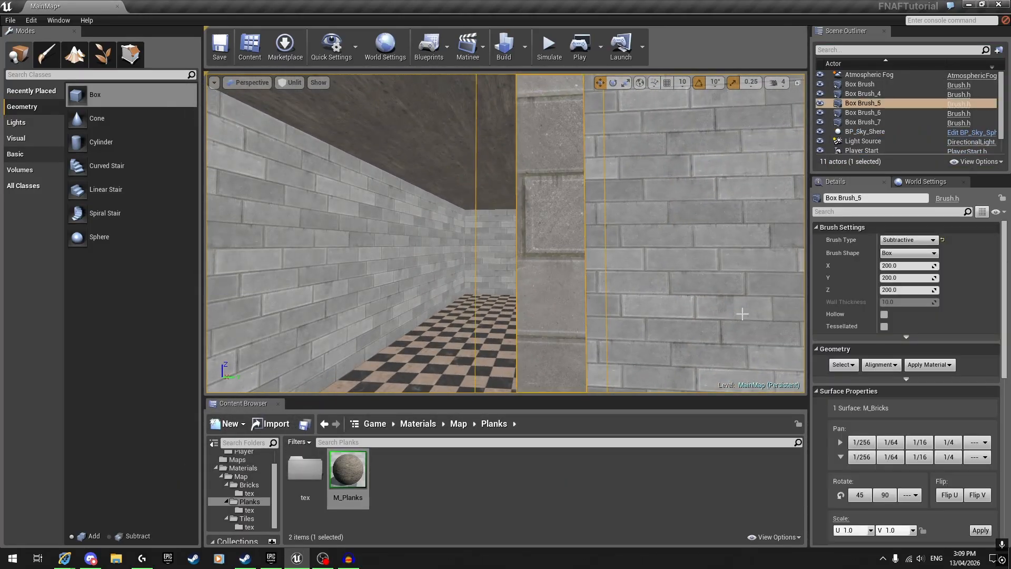
right_drag(617, 240, 585, 248)
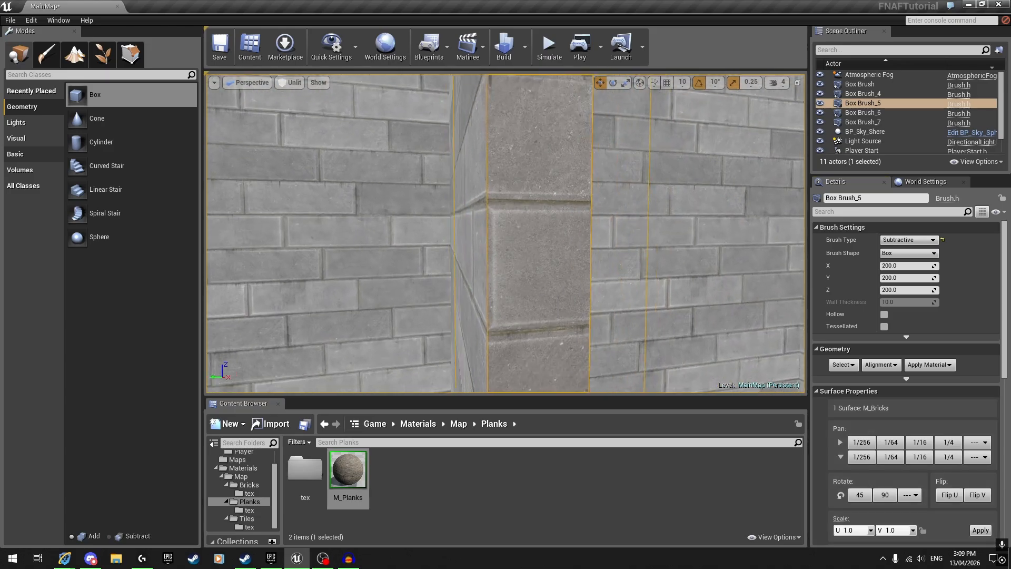
- Playtest the level again, walking through the room to view both doorways from inside the hallway
click(579, 45)
key(w)
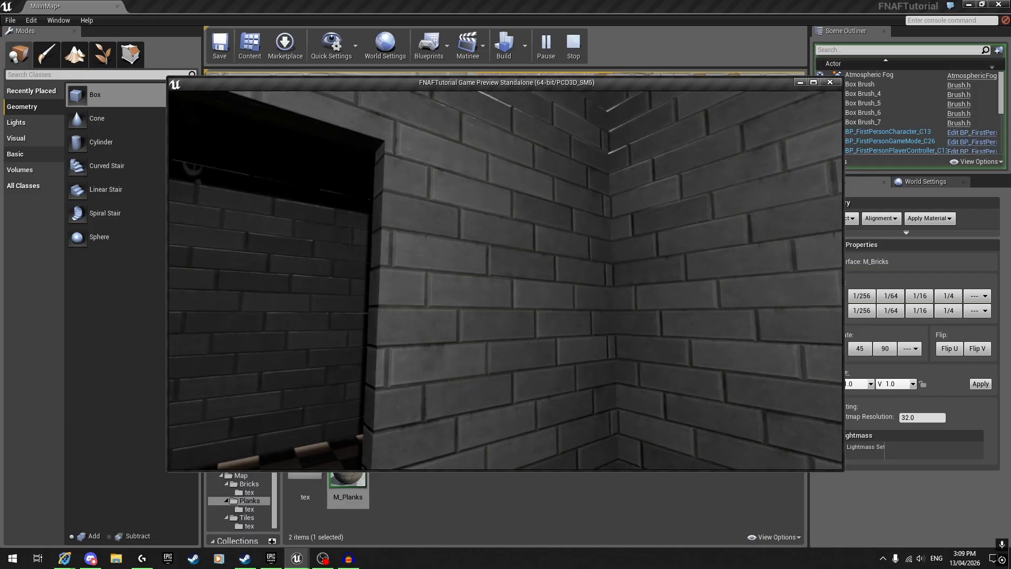
key(s)
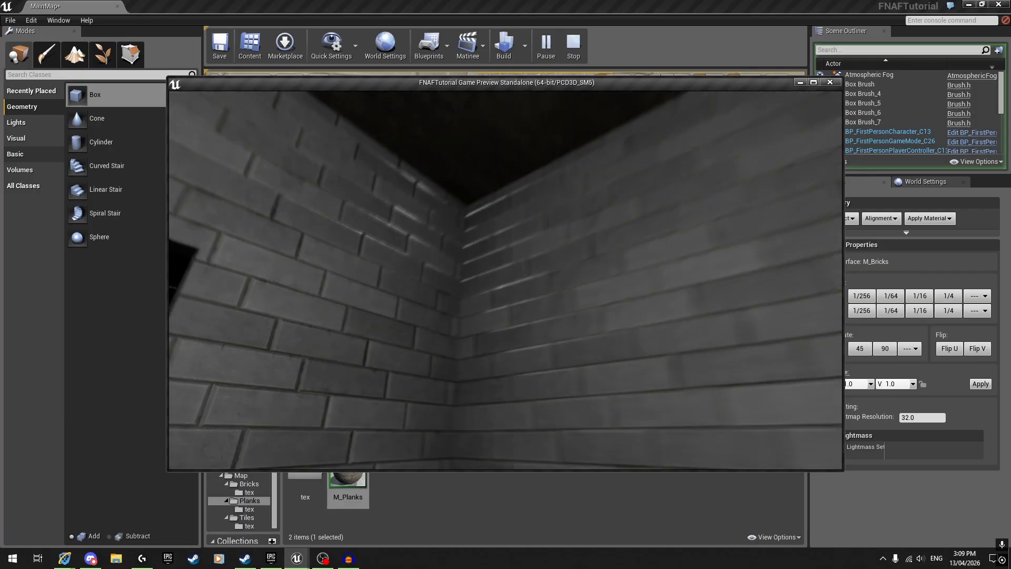
key(w)
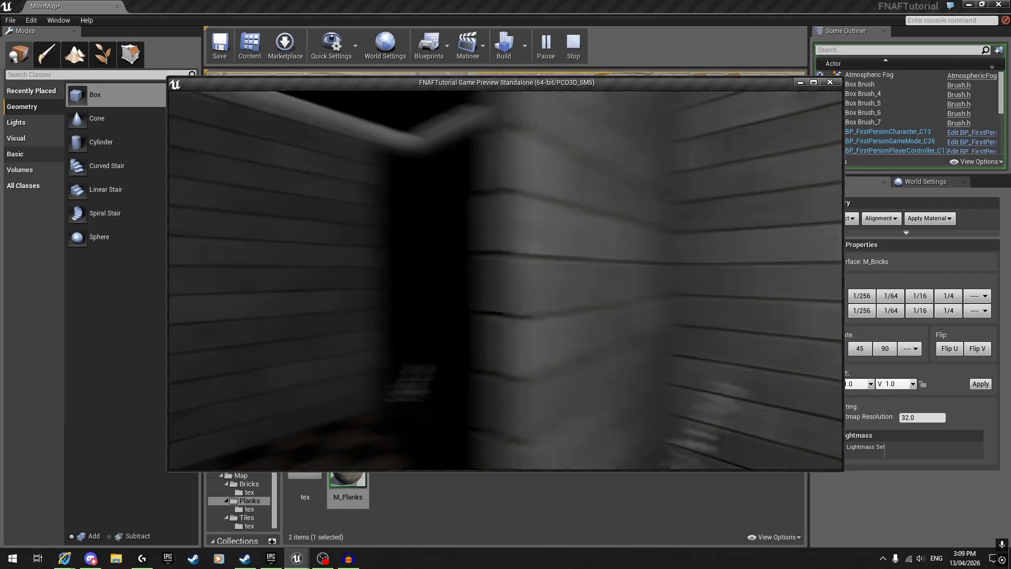
key(a)
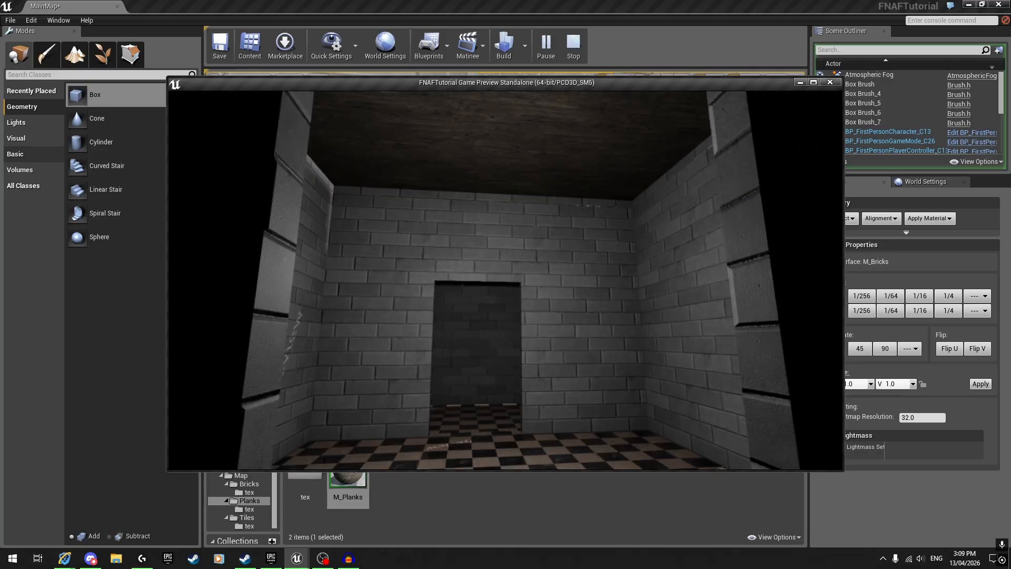
key(Escape)
- Save all changed levels and assets of the project
right_drag(572, 183, 458, 199)
key(Escape)
click(7, 19)
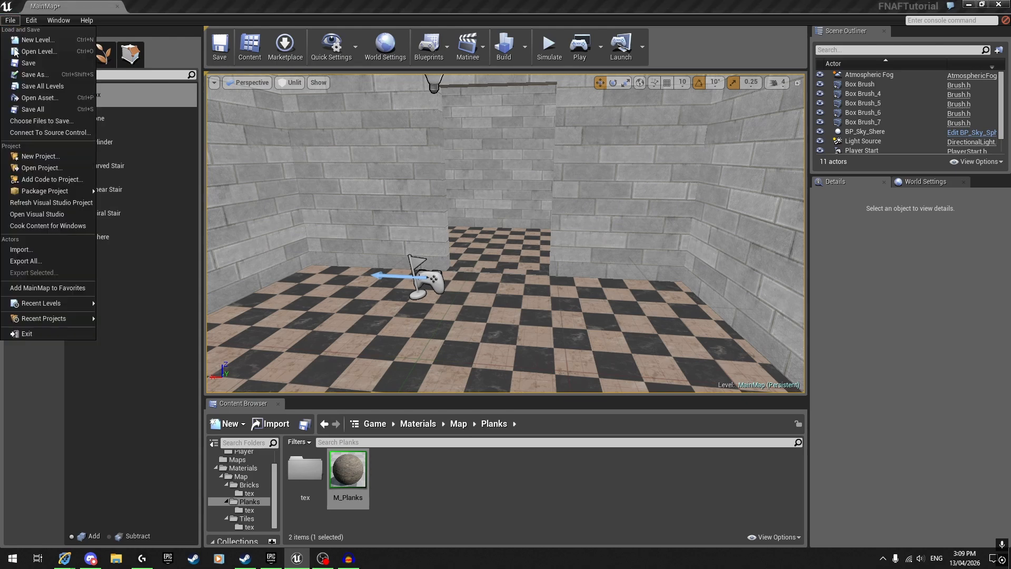
click(36, 112)
- Check the Motion Blur settings of PostProcessVolume1 by filtering its details for "moti"
right_drag(543, 226, 376, 225)
scroll(952, 97, down, 1)
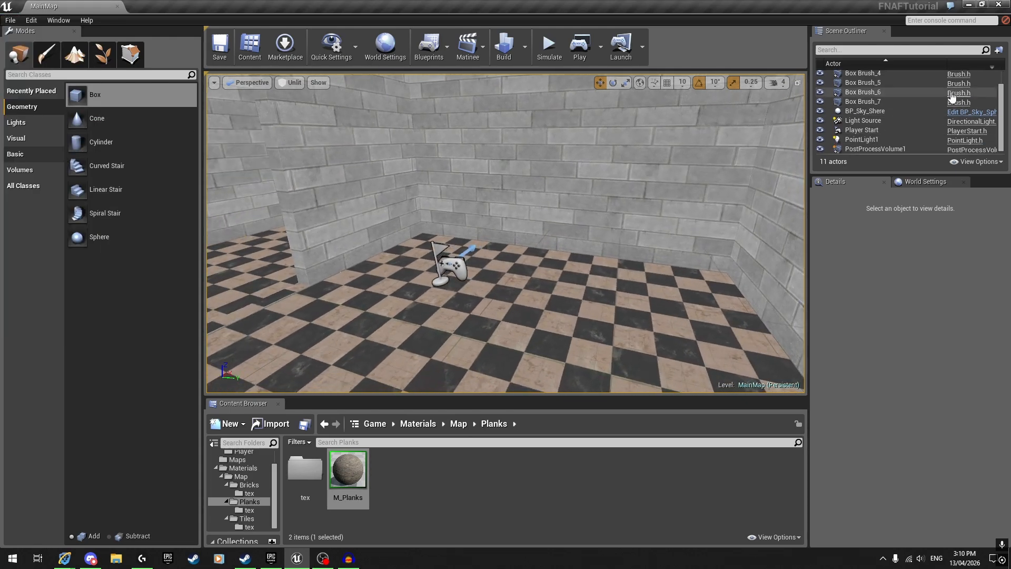
click(883, 150)
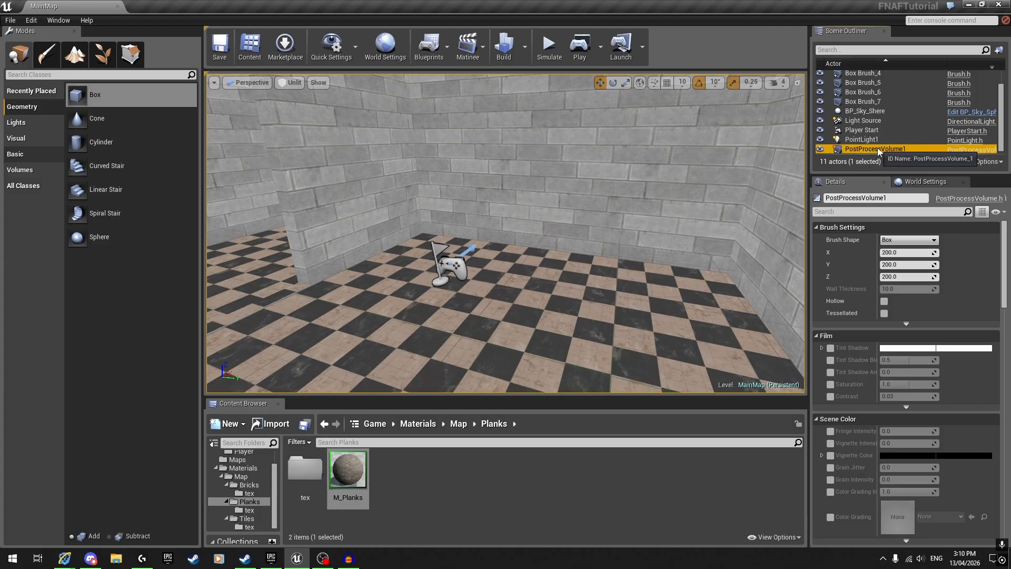
click(858, 211)
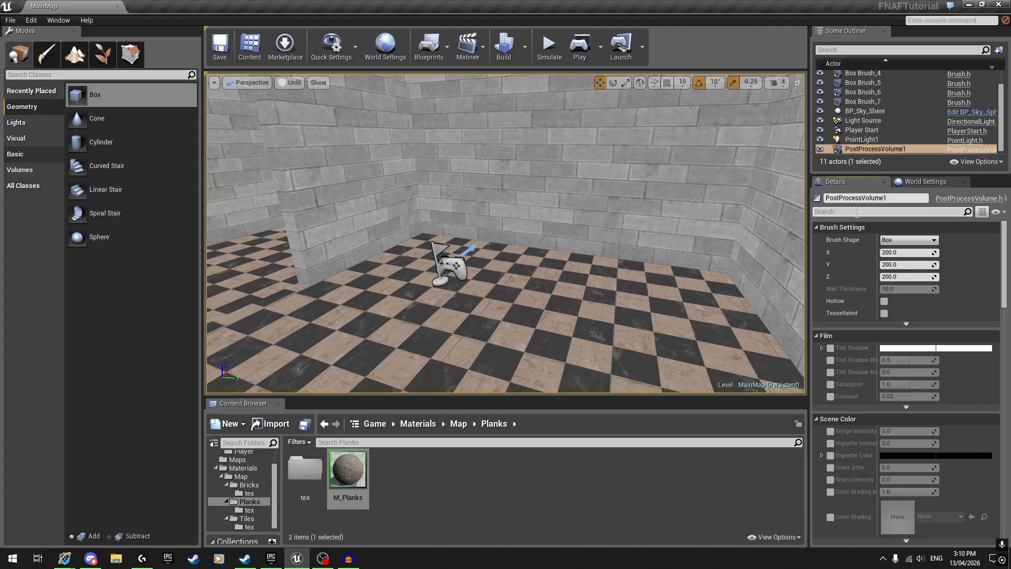
text(moti)
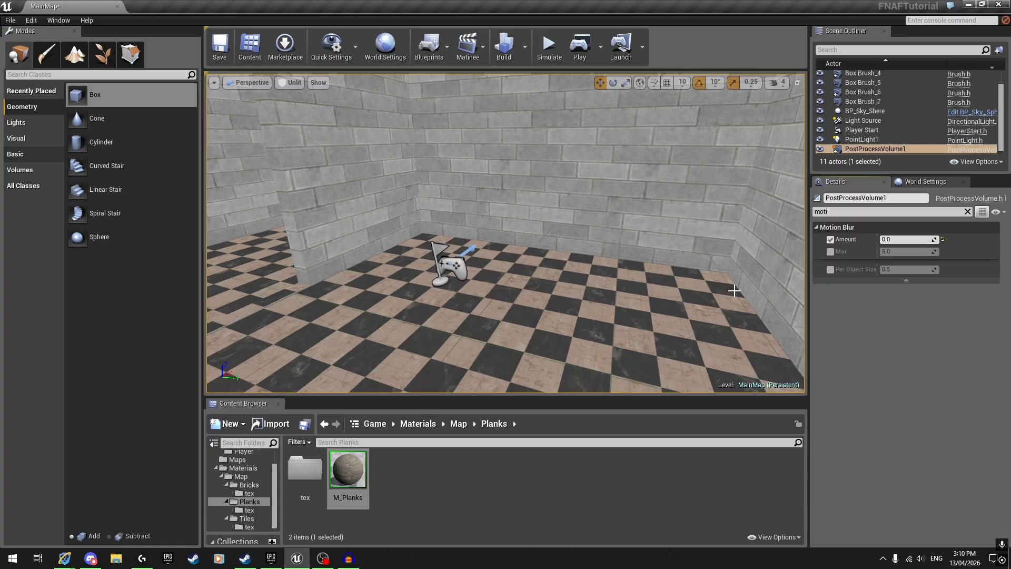
click(734, 291)
- Playtest the level in a maximized preview with the "stat fps" counter enabled, walking through the doorway into the hallway
click(580, 45)
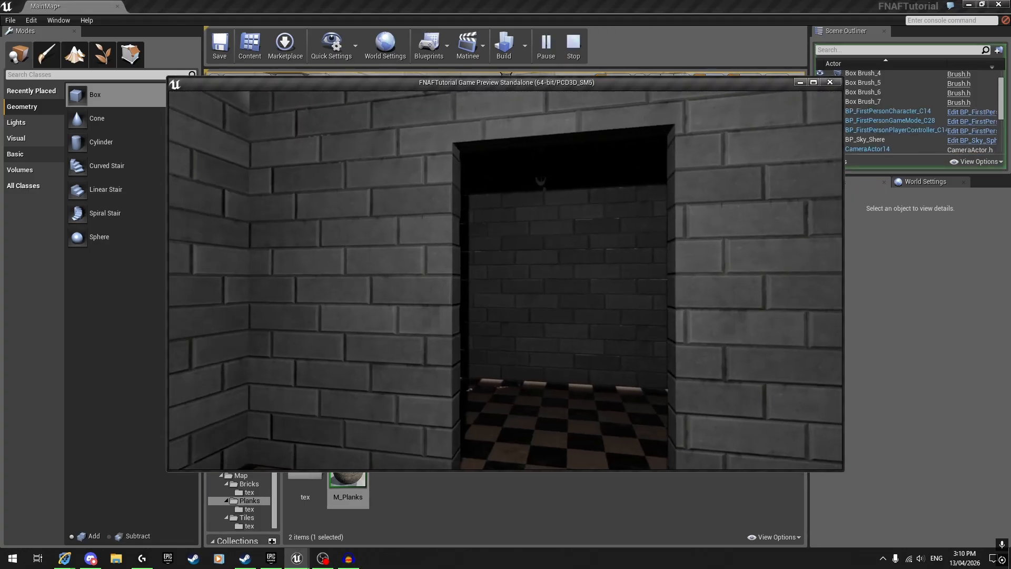
click(813, 83)
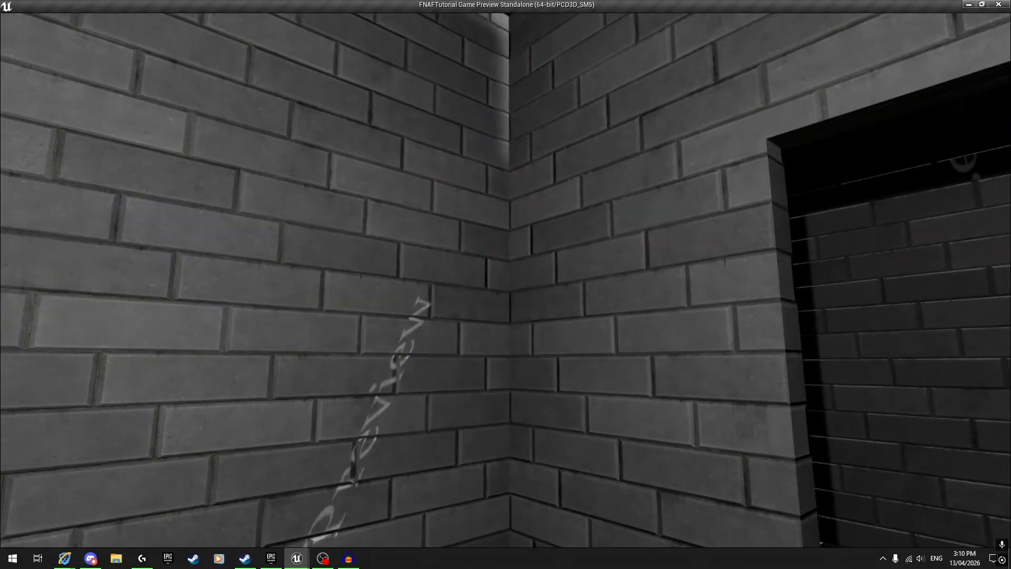
key(grave)
text(stat f)
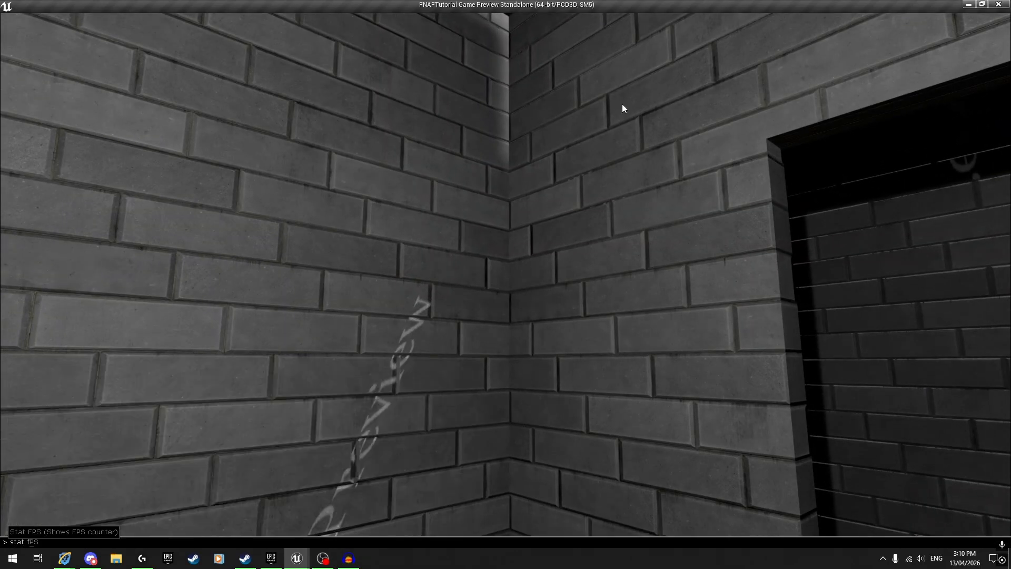
text(ps)
key(Return)
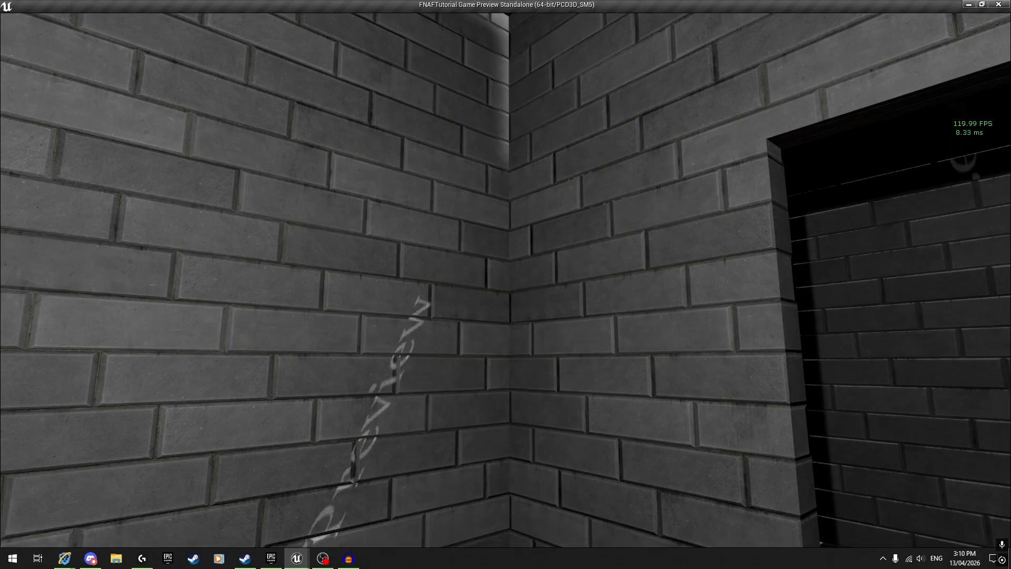
key(w)
key(w)
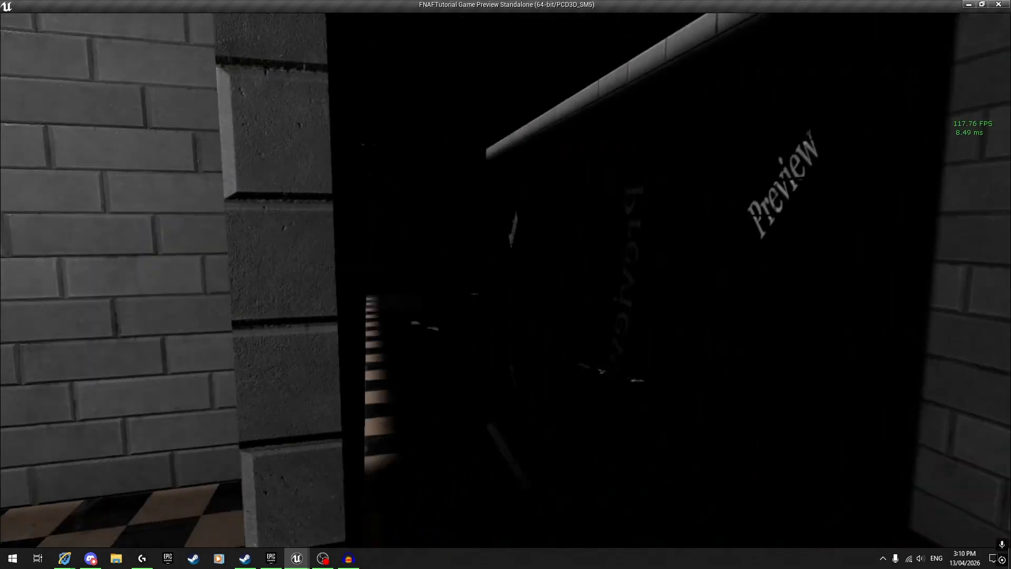
key(Escape)
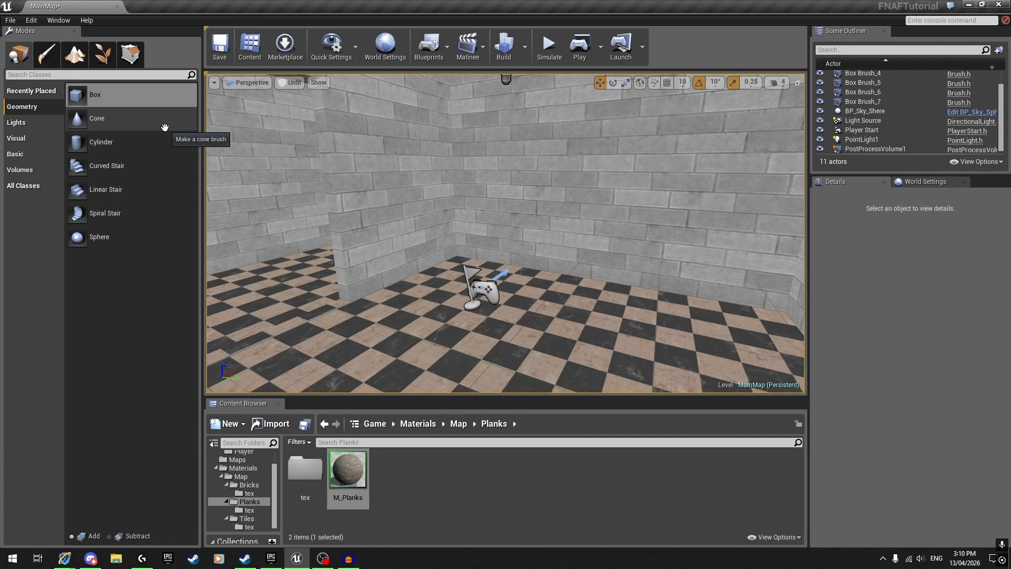
- Select the tiled floor surface of Box Brush_4 beside the doorway, clear the details filter and pan its texture along U by 1/256
right_drag(316, 158, 210, 221)
key(w)
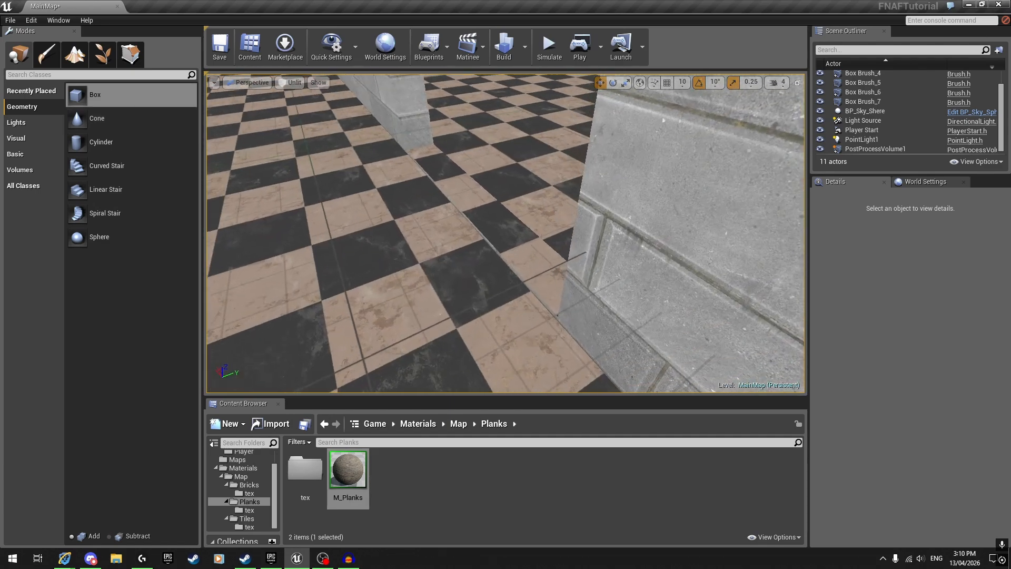
key(s)
right_drag(506, 232, 427, 249)
key(w)
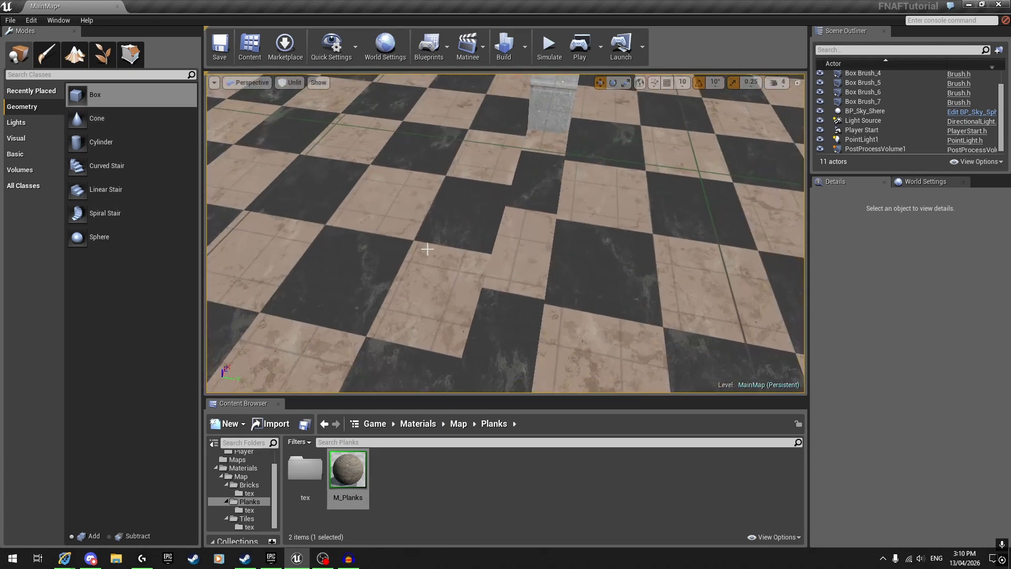
click(511, 264)
key(a)
mouse_move(510, 264)
right_down()
mouse_move(622, 261)
mouse_move(689, 272)
right_up()
click(573, 289)
mouse_move(532, 246)
right_down()
mouse_move(558, 237)
mouse_move(542, 243)
right_up()
click(967, 212)
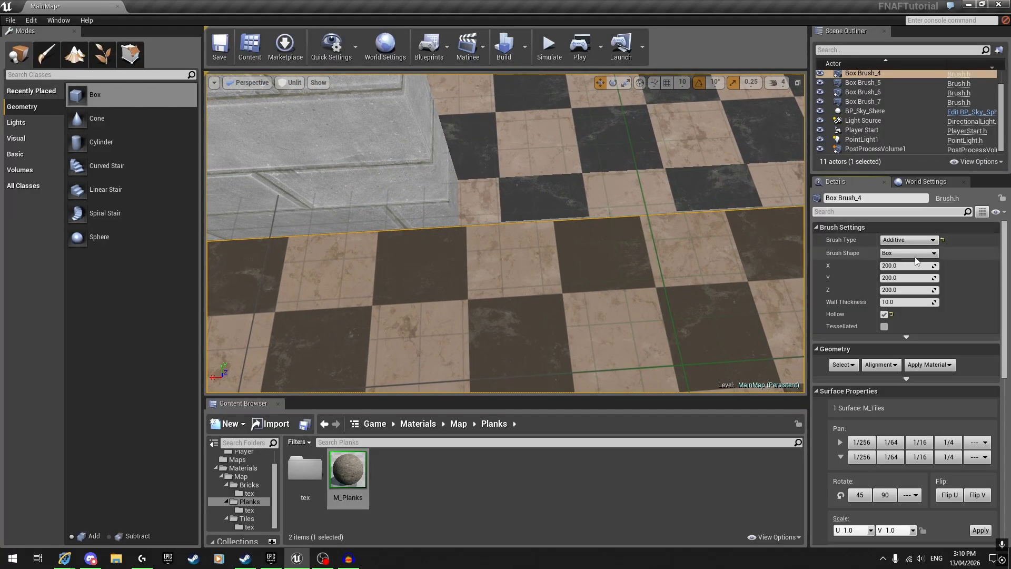
click(866, 442)
right_drag(606, 274, 770, 282)
key(w)
- Pan the Box Brush_4 floor texture along V in repeated 1/256 increments to line up its tiles with the adjoining floor, then deselect it
click(870, 461)
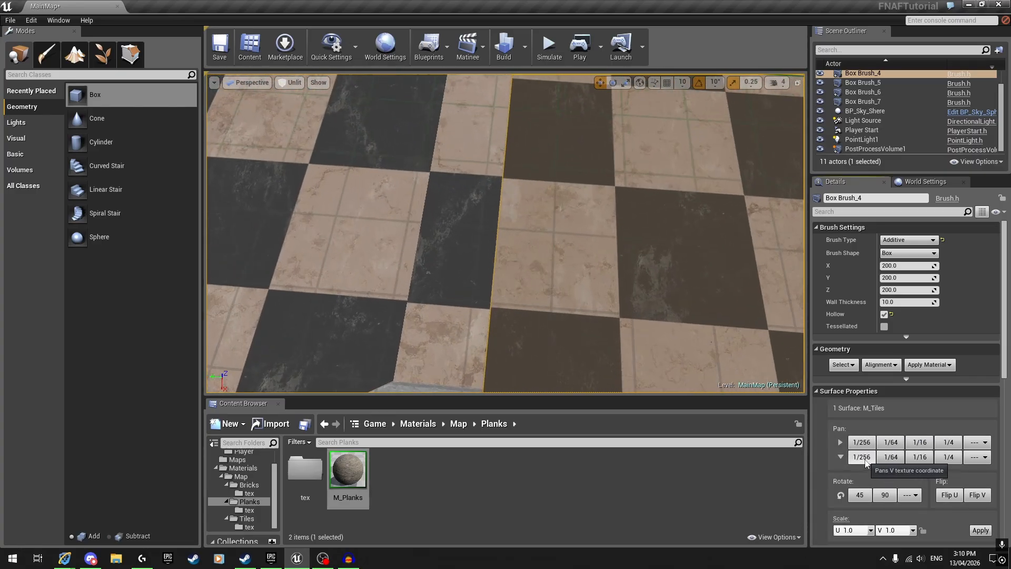
click(865, 459)
click(865, 459)
click(865, 459)
click(865, 460)
click(865, 459)
click(865, 460)
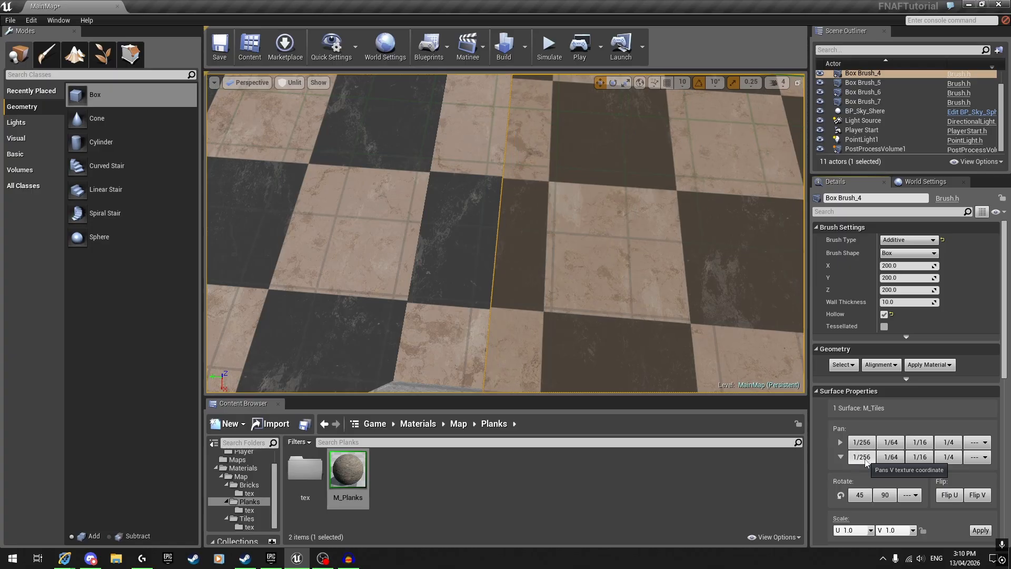
key(Escape)
- Pan the tiled floor texture of Box Brush_6 along V in 1/256 increments to match the neighbouring floor at the other doorway
key(s)
mouse_move(711, 364)
right_down()
mouse_move(738, 358)
mouse_move(730, 295)
mouse_move(700, 310)
mouse_move(732, 358)
right_up()
key(w)
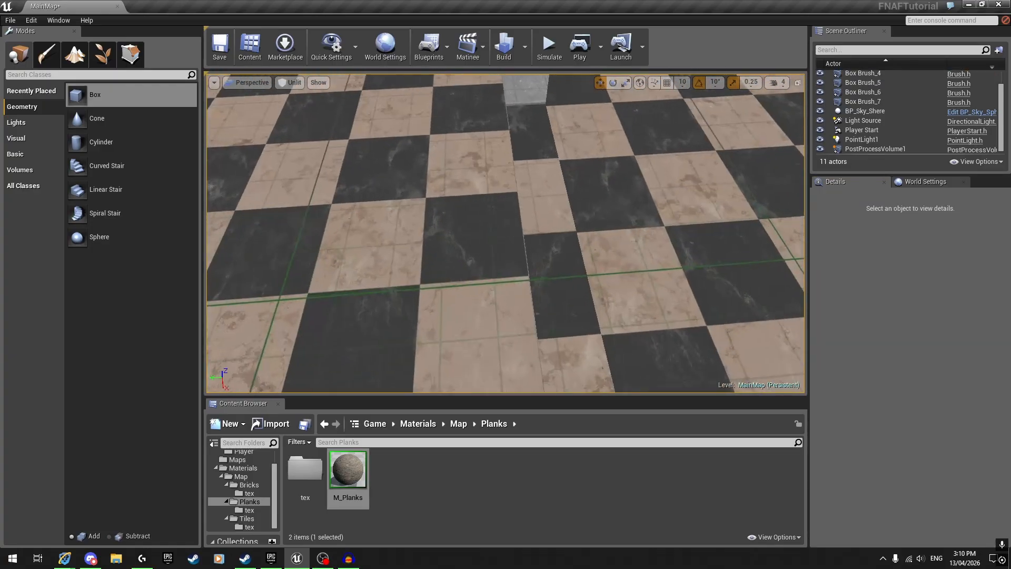
click(474, 237)
right_drag(474, 237, 463, 263)
key(w)
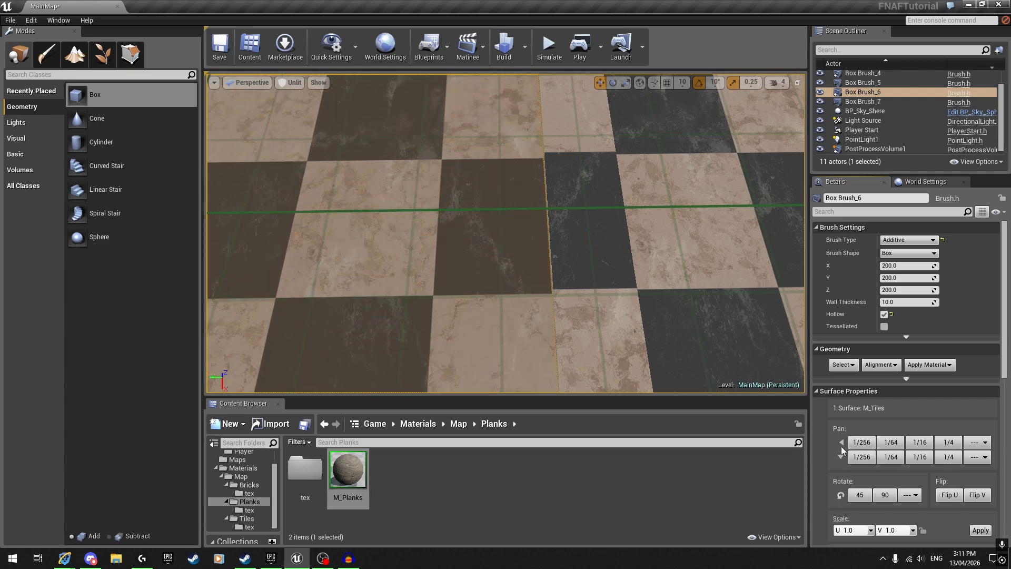
click(863, 457)
click(863, 457)
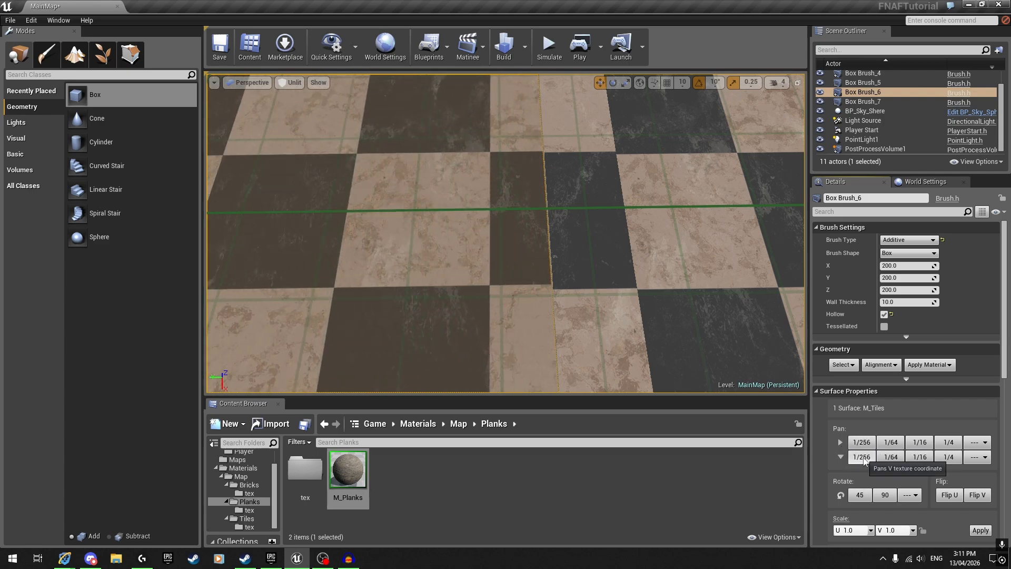
mouse_move(629, 315)
right_down()
mouse_move(606, 315)
mouse_move(674, 232)
mouse_move(674, 205)
mouse_move(629, 314)
right_up()
key(Escape)
key(w)
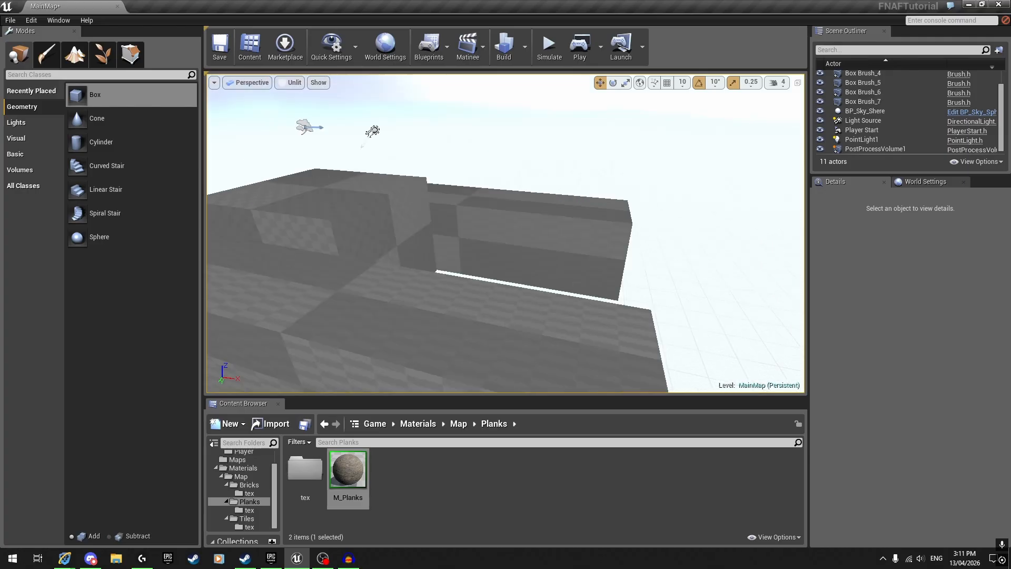
right_drag(629, 314, 629, 314)
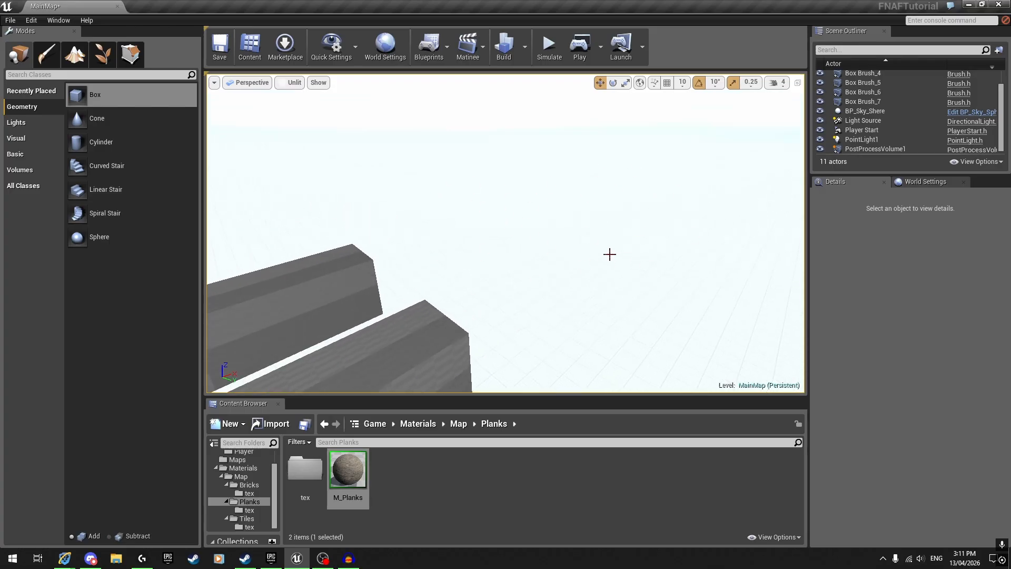
right_drag(629, 315, 628, 314)
right_drag(605, 259, 606, 259)
click(348, 558)
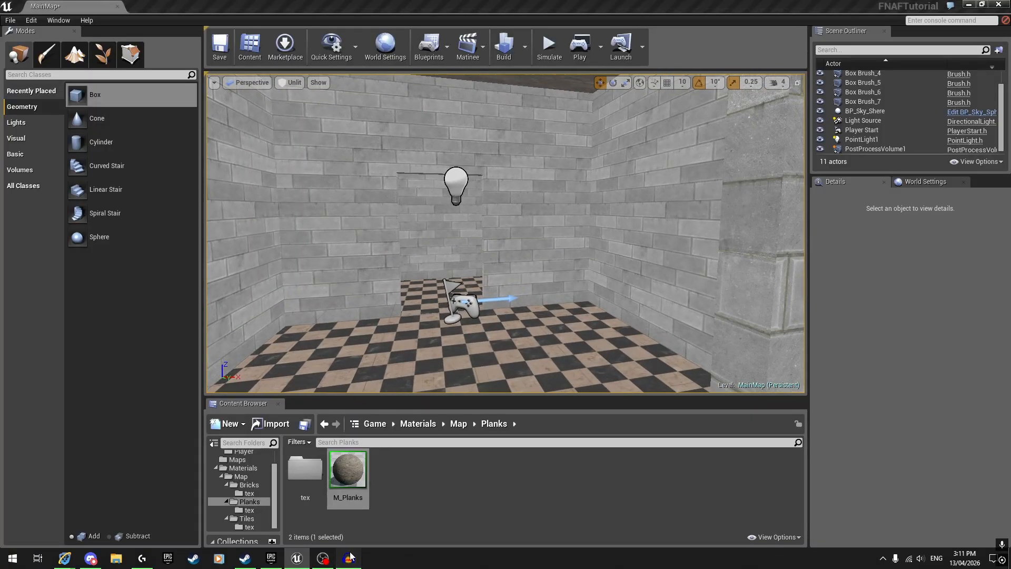